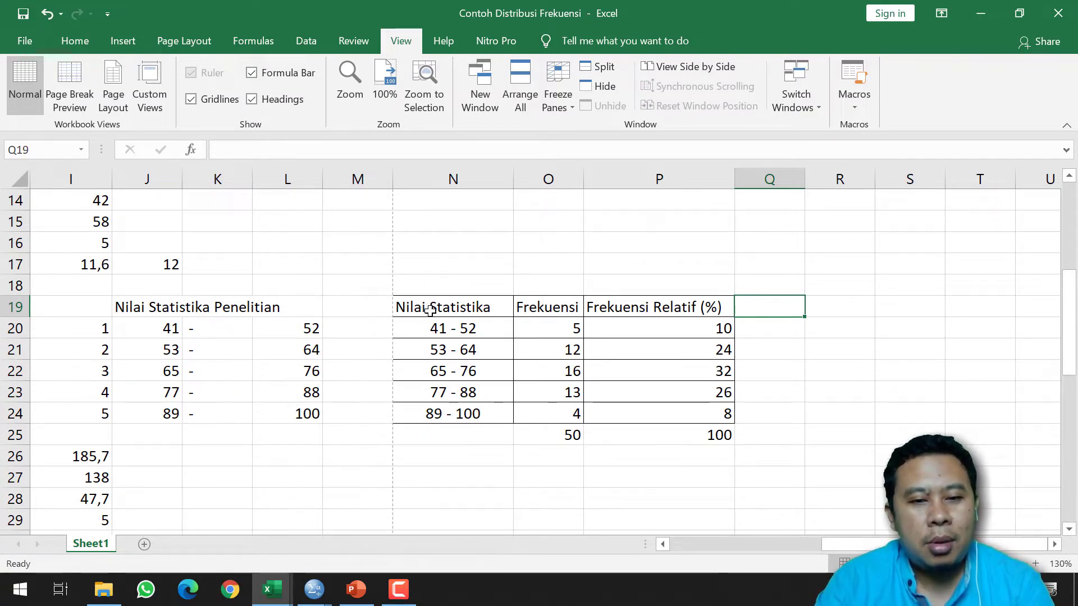
Select the class and frequency table N19:O24 and scroll around the sheet
{"action": "mouse_move", "coordinate": [430, 310]}
{"action": "left_mouse_down"}
{"action": "mouse_move", "coordinate": [550, 370]}
{"action": "mouse_move", "coordinate": [524, 417]}
{"action": "left_mouse_up"}
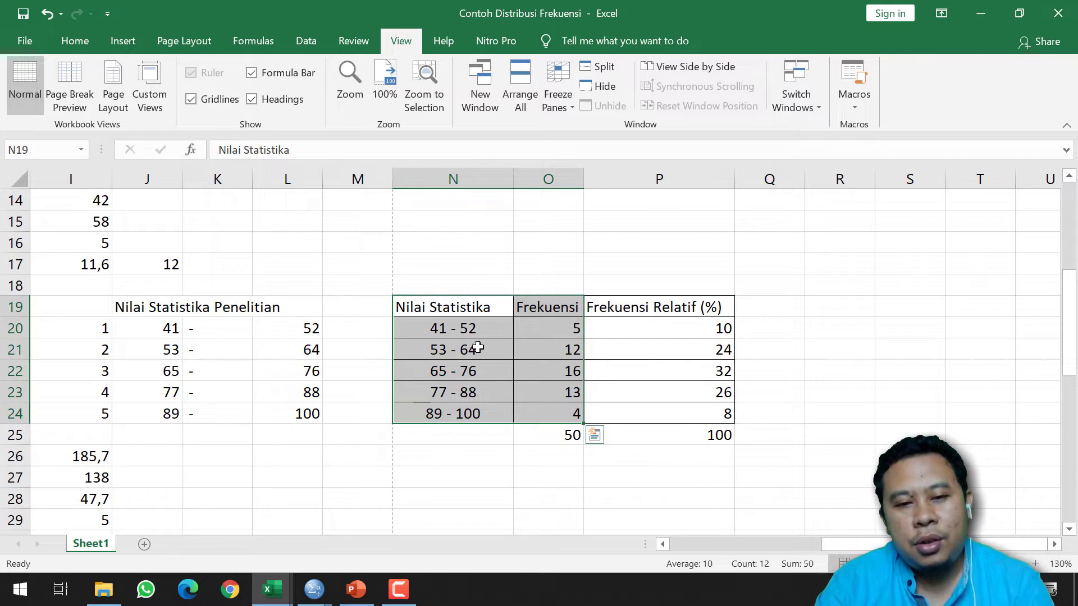
{"action": "left_click_drag", "start_coordinate": [477, 308], "coordinate": [525, 415]}
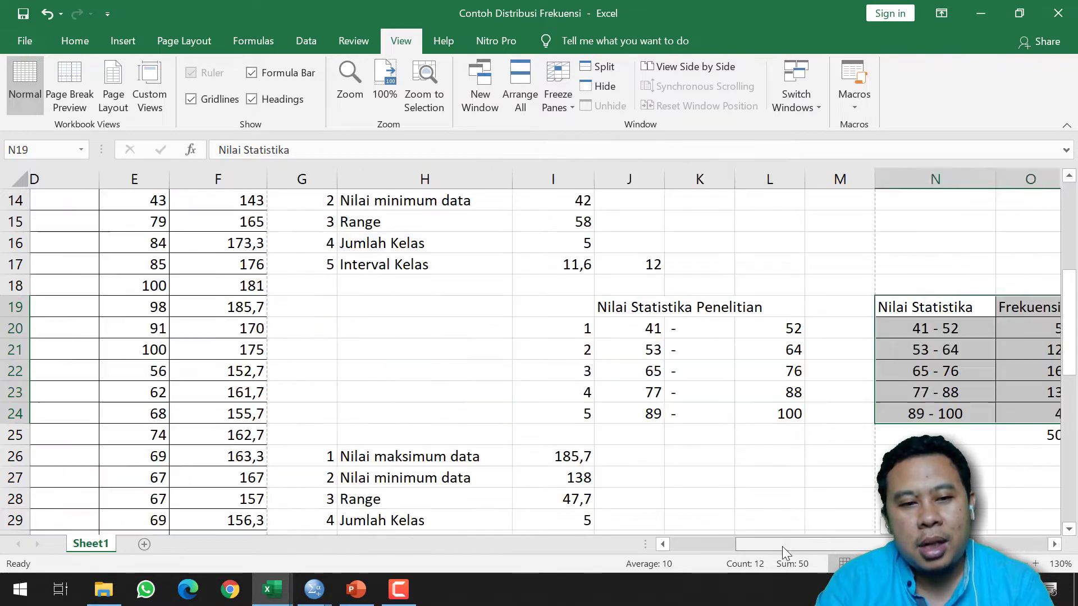
{"action": "left_click_drag", "start_coordinate": [842, 544], "coordinate": [714, 547]}
{"action": "scroll", "coordinate": [580, 430], "scroll_direction": "up", "scroll_amount": 4}
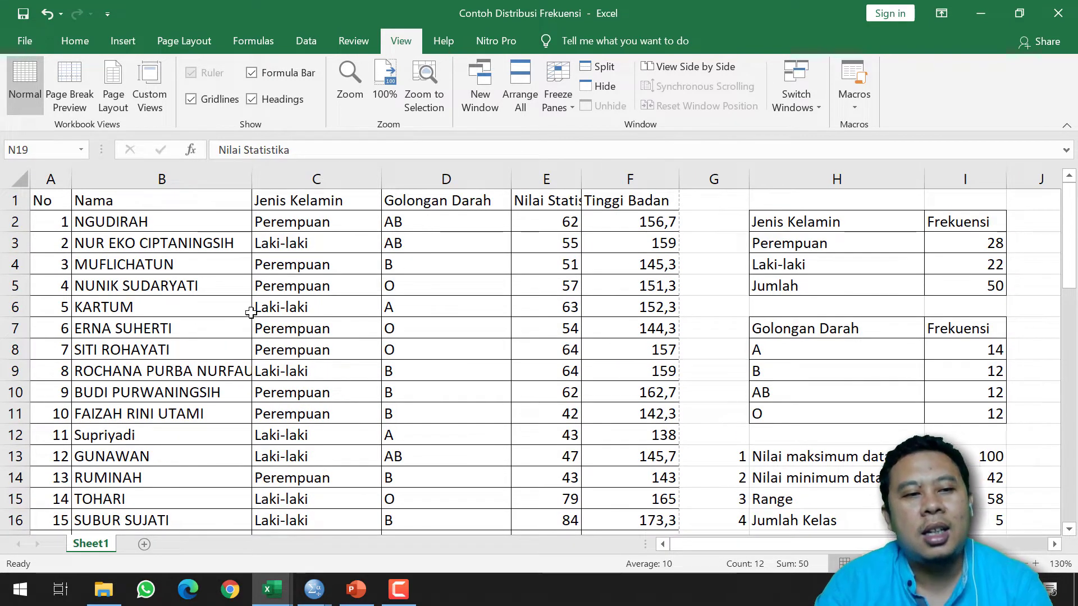
{"action": "scroll", "coordinate": [542, 303], "scroll_direction": "down", "scroll_amount": 1}
{"action": "scroll", "coordinate": [542, 322], "scroll_direction": "down", "scroll_amount": 5}
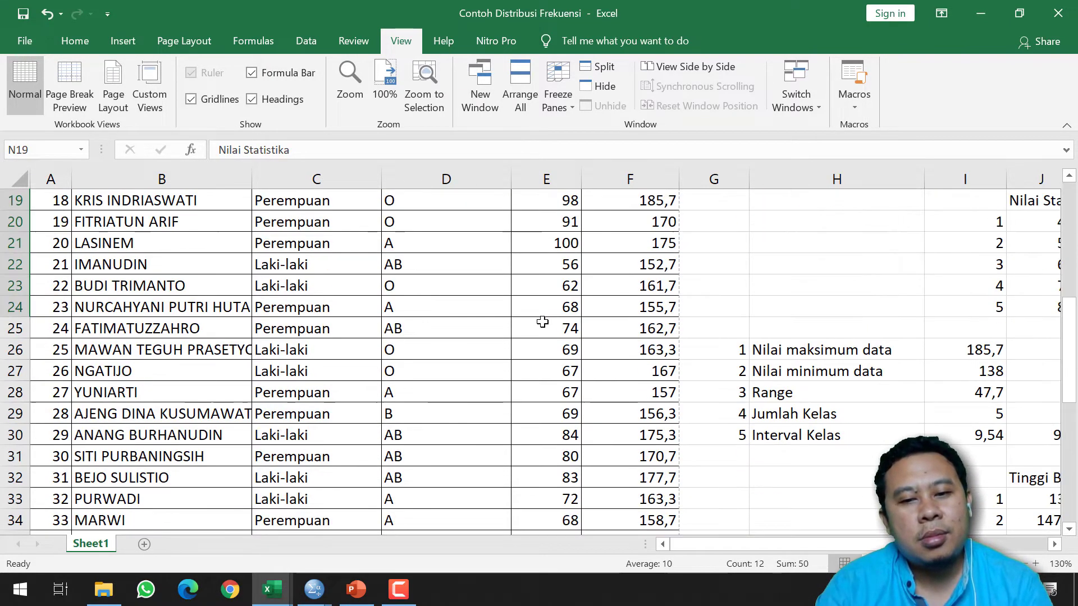
{"action": "scroll", "coordinate": [542, 321], "scroll_direction": "down", "scroll_amount": 3}
{"action": "scroll", "coordinate": [542, 322], "scroll_direction": "up", "scroll_amount": 3}
{"action": "scroll", "coordinate": [542, 322], "scroll_direction": "up", "scroll_amount": 4}
{"action": "scroll", "coordinate": [542, 322], "scroll_direction": "up", "scroll_amount": 2}
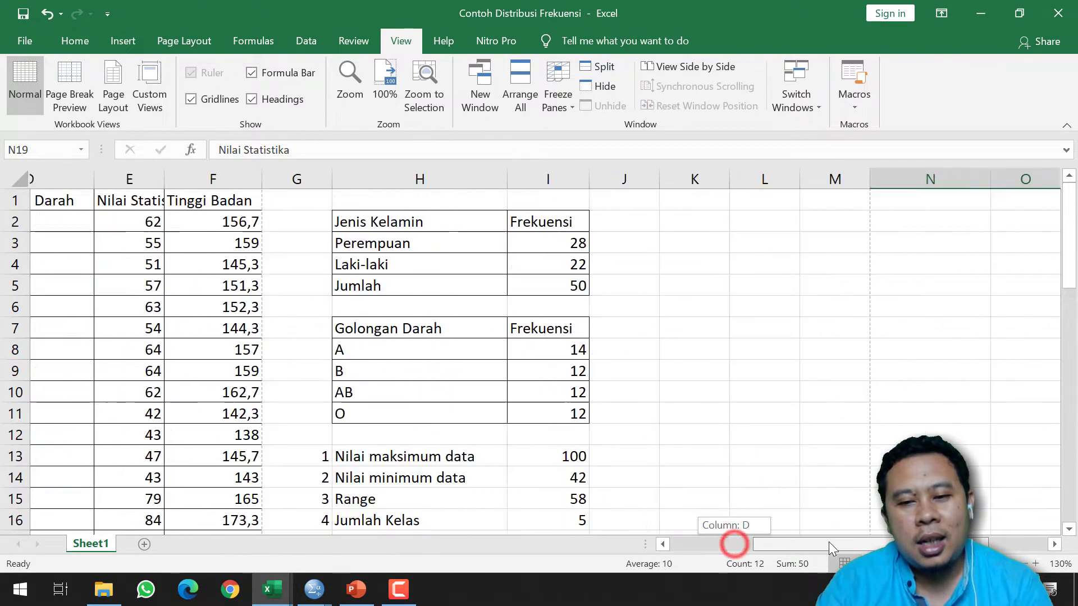
Select columns J through L holding the class limits to narrow them
{"action": "left_click_drag", "start_coordinate": [736, 542], "coordinate": [865, 542]}
{"action": "scroll", "coordinate": [808, 409], "scroll_direction": "down", "scroll_amount": 6}
{"action": "scroll", "coordinate": [809, 408], "scroll_direction": "up", "scroll_amount": 2}
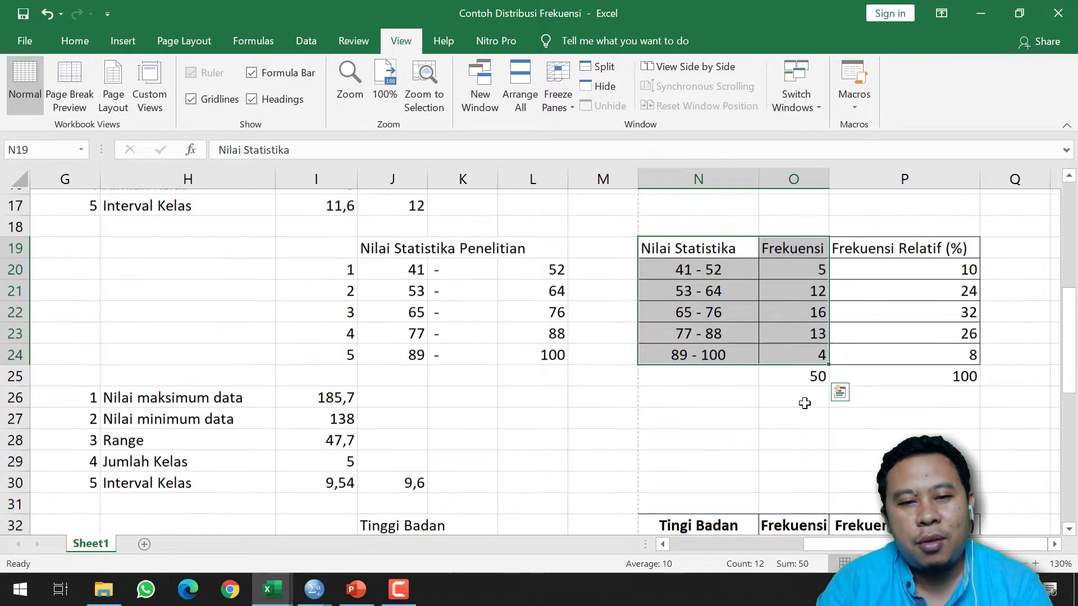
{"action": "scroll", "coordinate": [808, 409], "scroll_direction": "up", "scroll_amount": 1}
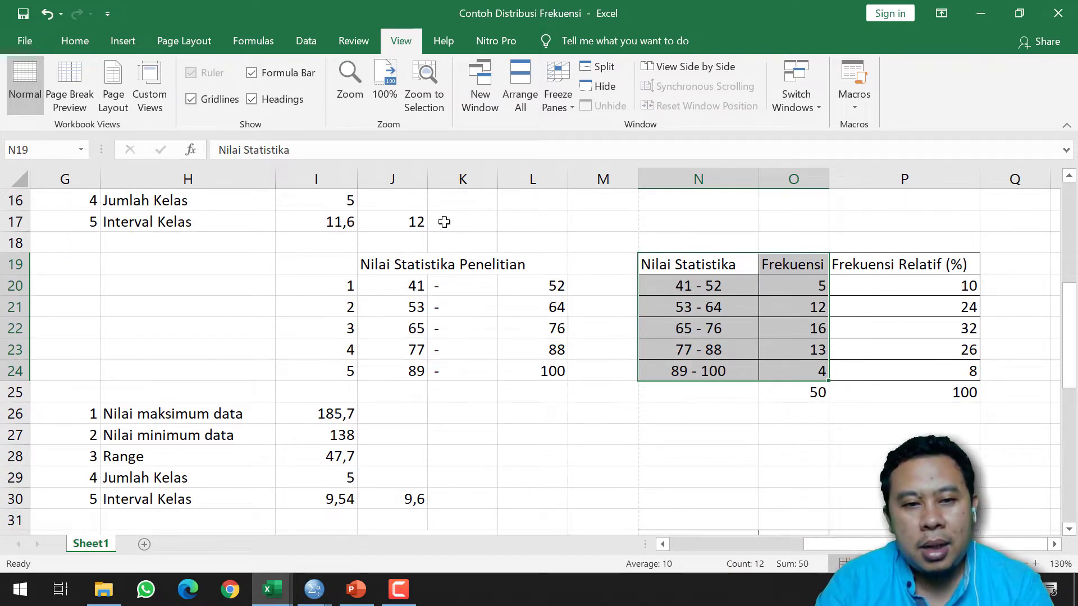
{"action": "mouse_move", "coordinate": [410, 179]}
{"action": "left_mouse_down"}
{"action": "mouse_move", "coordinate": [552, 204]}
{"action": "mouse_move", "coordinate": [540, 185]}
{"action": "left_mouse_up"}
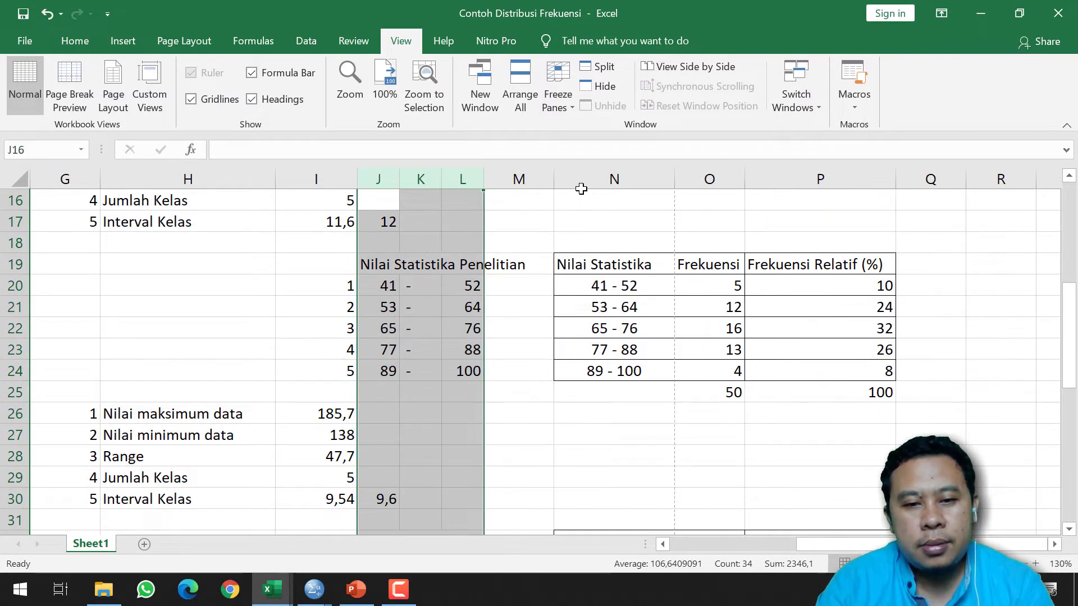
Narrow column M so the class-limit table meets the frequency table
{"action": "left_click", "coordinate": [525, 179]}
{"action": "left_click_drag", "start_coordinate": [553, 184], "coordinate": [518, 216]}
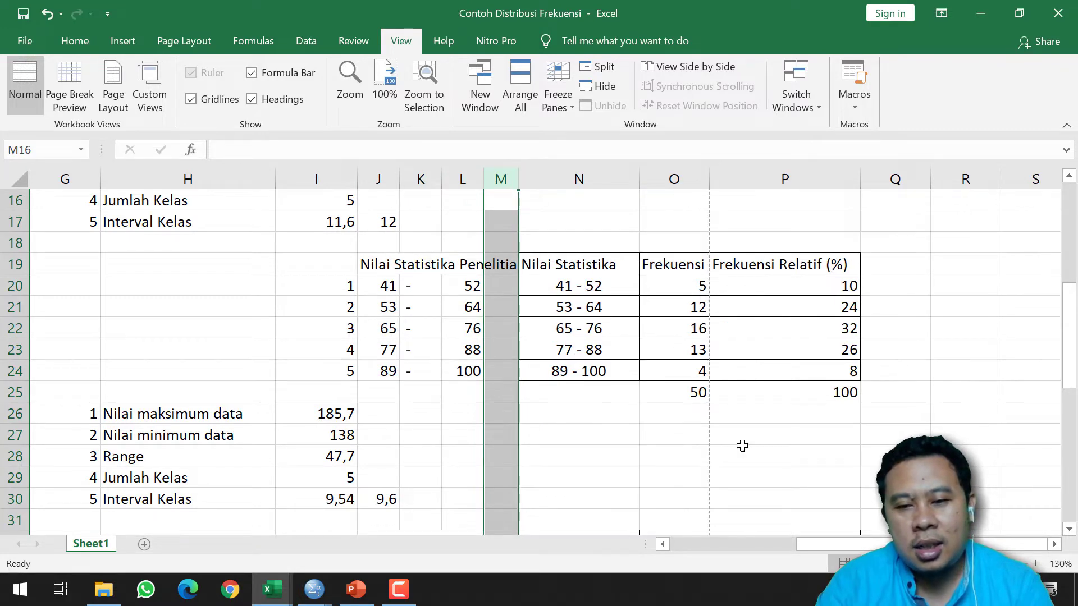
{"action": "left_click", "coordinate": [1054, 544]}
{"action": "left_click", "coordinate": [1054, 544]}
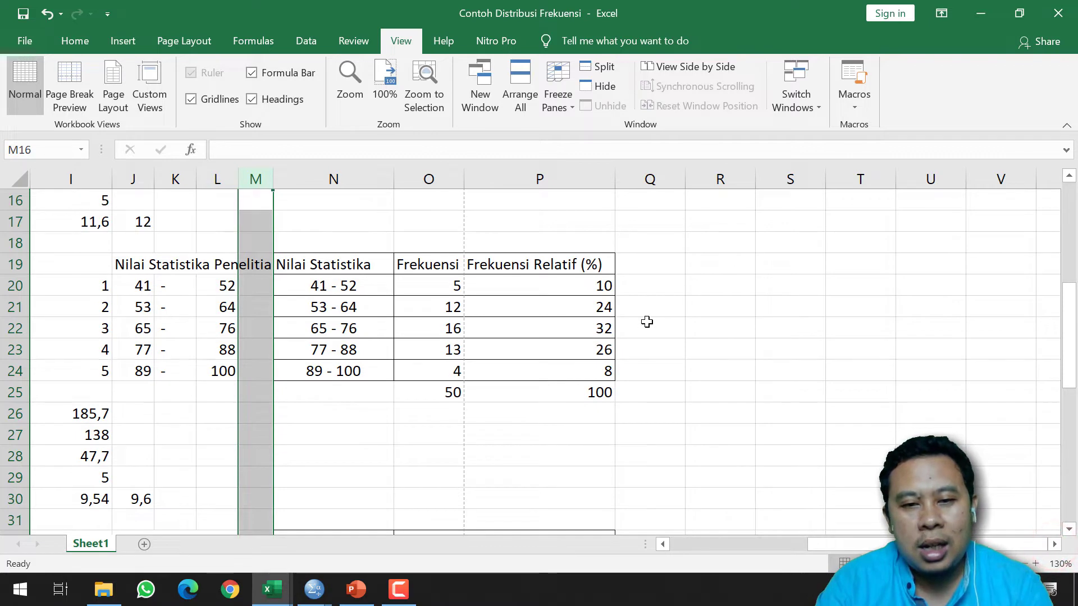
Deselect column M and bring up the PowerPoint grouped-data median slides
{"action": "left_click", "coordinate": [646, 321]}
{"action": "left_click", "coordinate": [699, 296]}
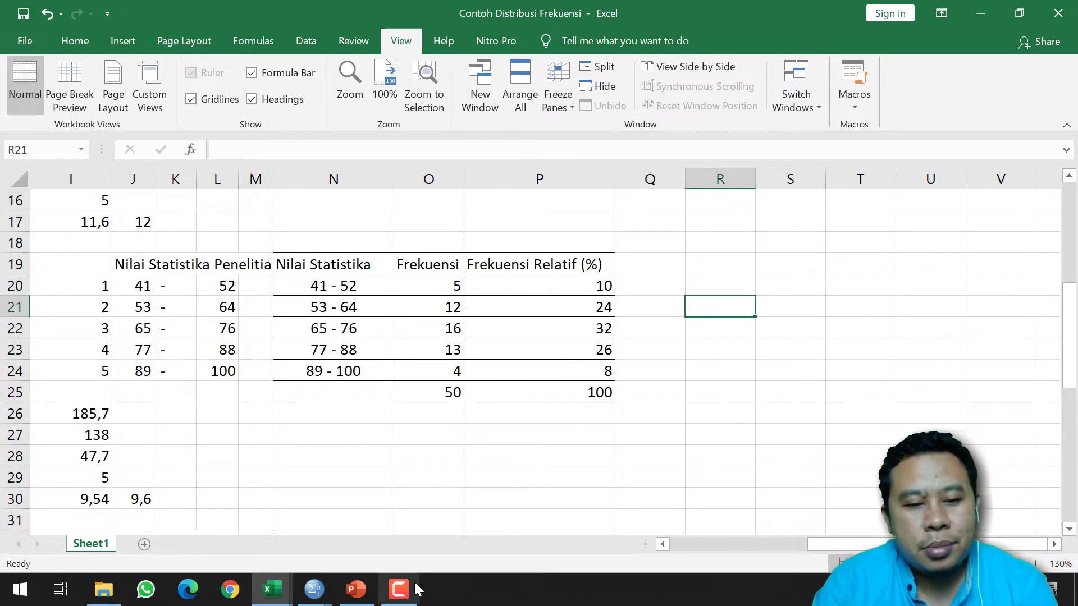
{"action": "left_click", "coordinate": [356, 589]}
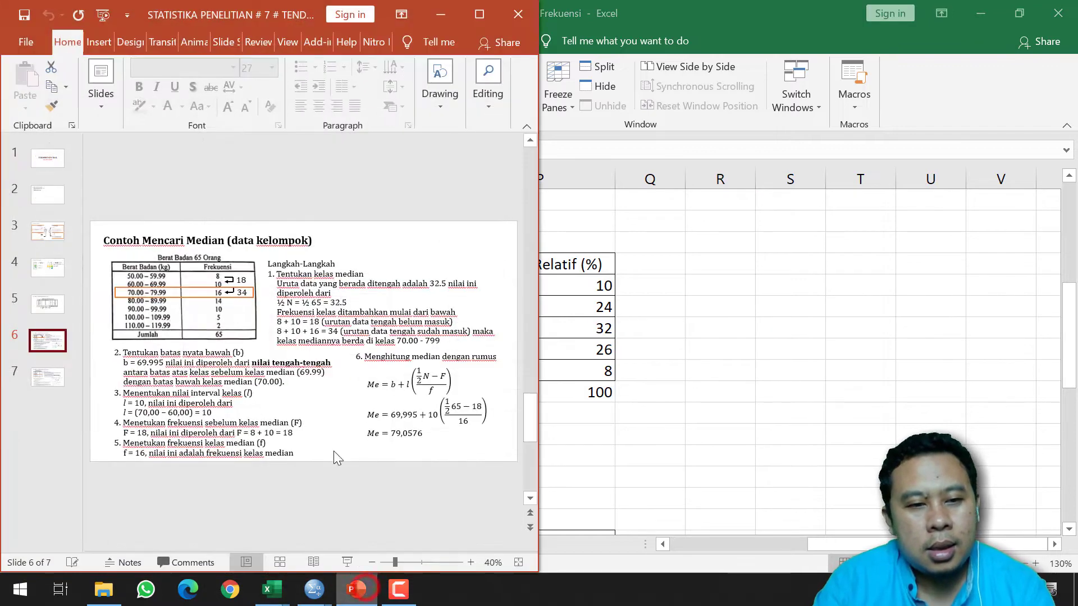
Review slide 5's mean example table (f and fX columns), then return to Excel's frequency formulas
{"action": "left_click", "coordinate": [57, 314]}
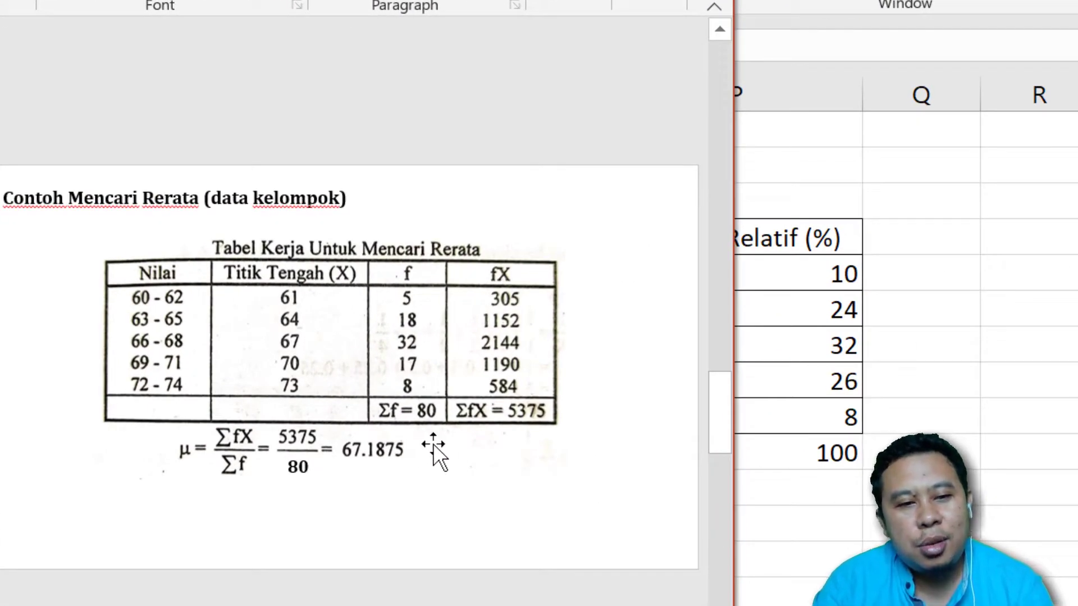
{"action": "left_click", "coordinate": [275, 281]}
{"action": "left_click", "coordinate": [430, 280]}
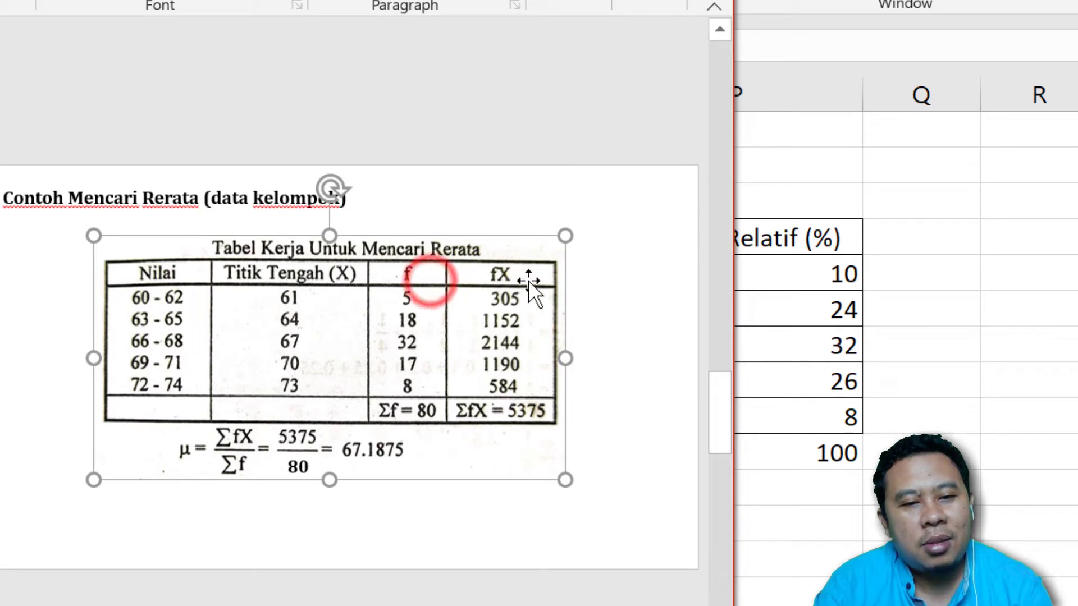
{"action": "left_click", "coordinate": [512, 284]}
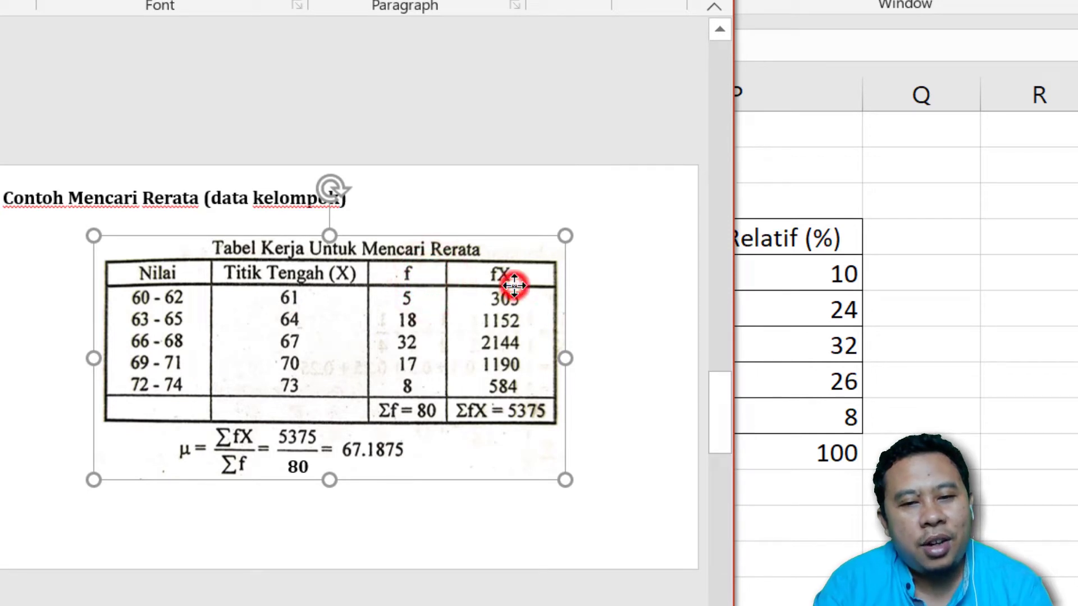
{"action": "left_click", "coordinate": [933, 313]}
{"action": "left_click", "coordinate": [562, 284]}
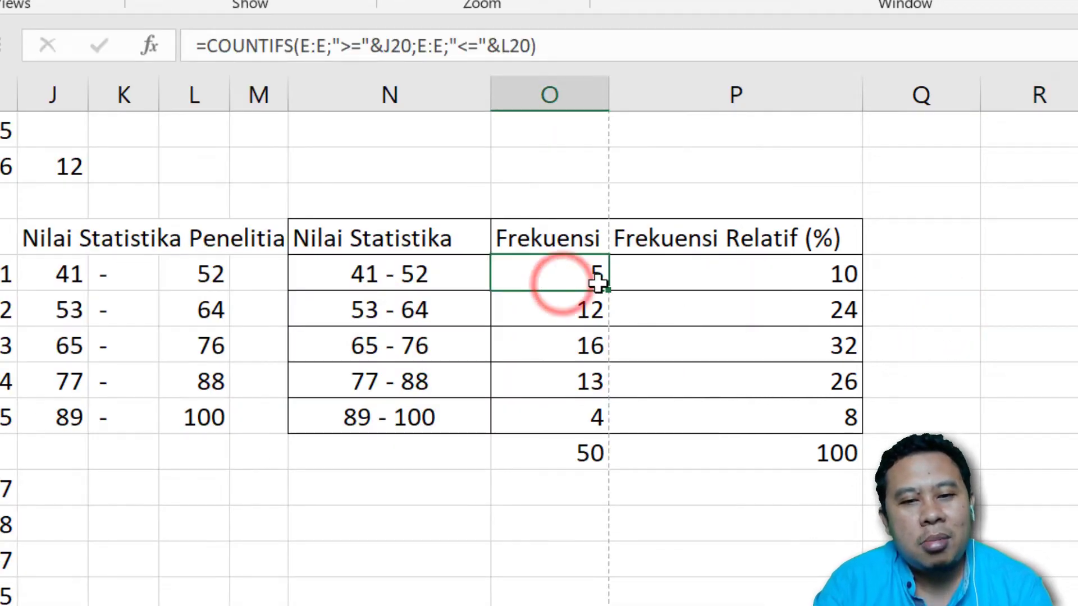
Enter the header Xi in cell Q19
{"action": "left_click", "coordinate": [933, 237]}
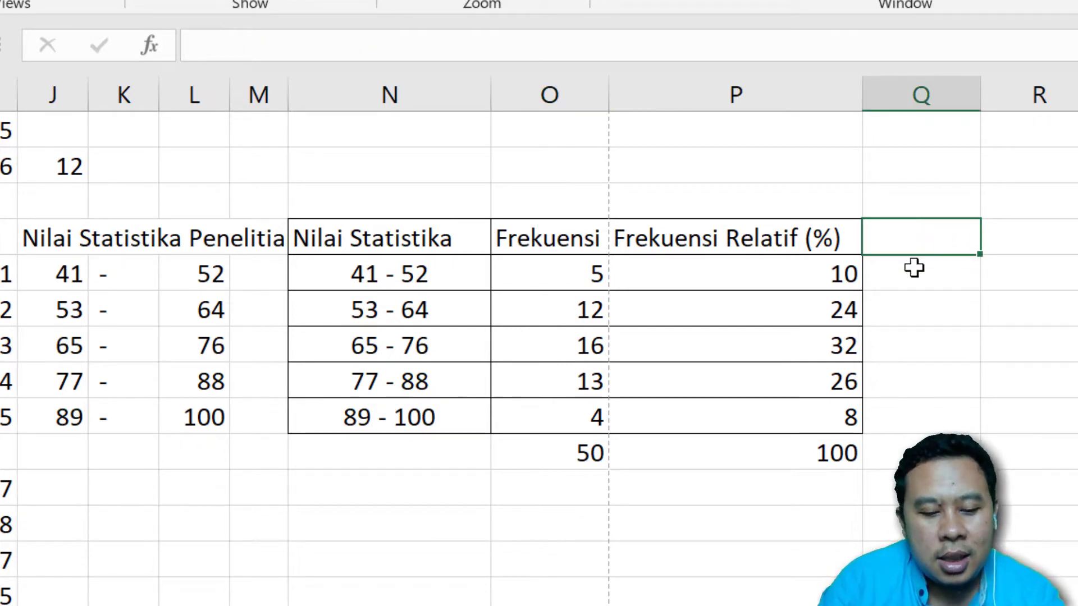
{"action": "type", "text": "Xi"}
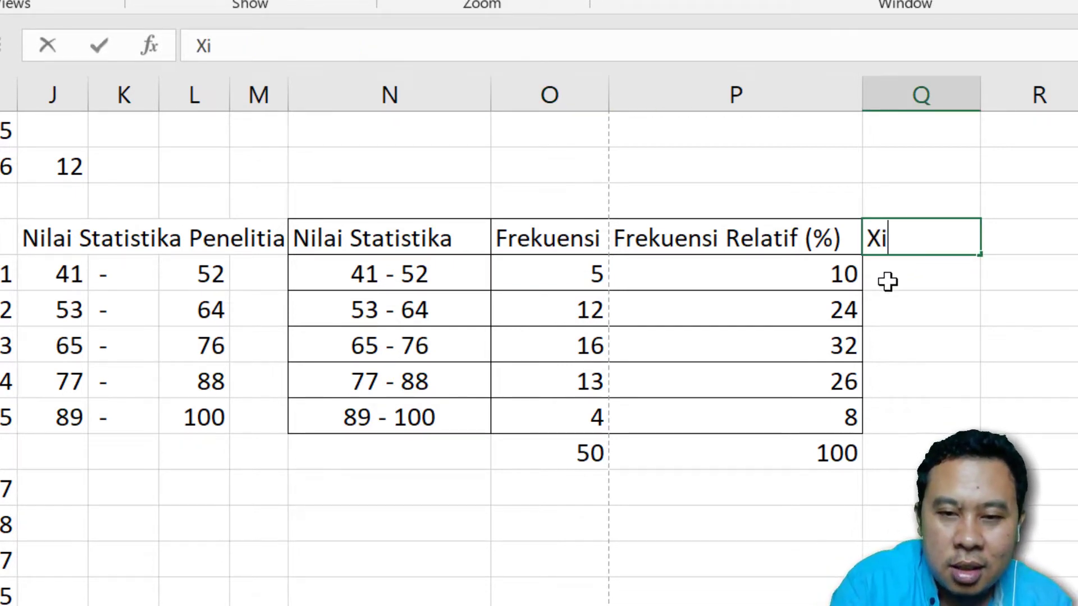
{"action": "type", "text": "'"}
{"action": "key", "text": "Return"}
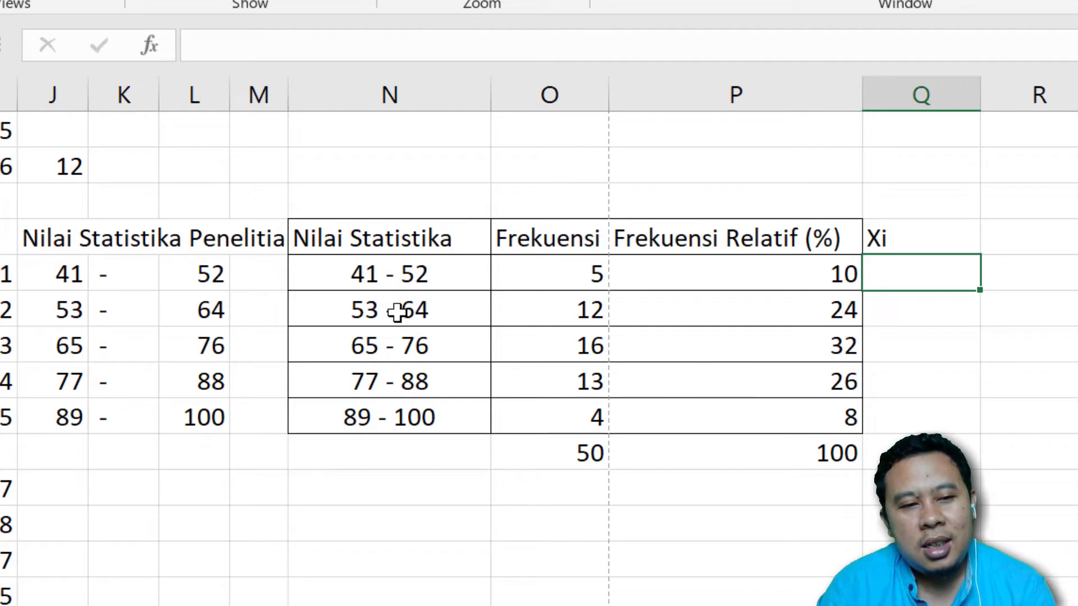
Fill Q20:Q24 with midpoints =(L20+J20)/2, giving 46,5 through 94,5
{"action": "left_click", "coordinate": [66, 278]}
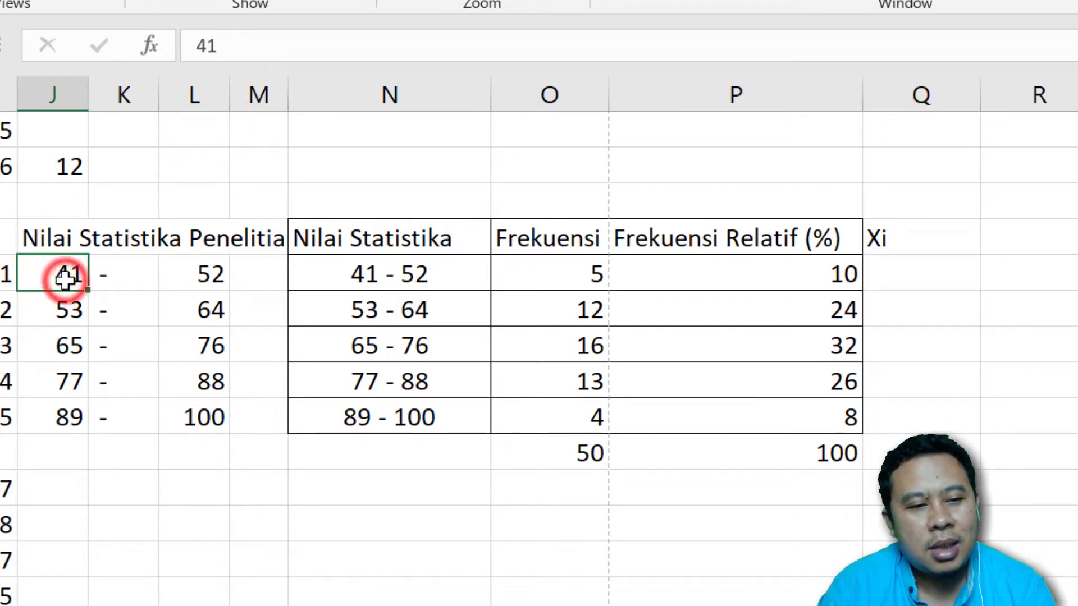
{"action": "left_click", "coordinate": [189, 273]}
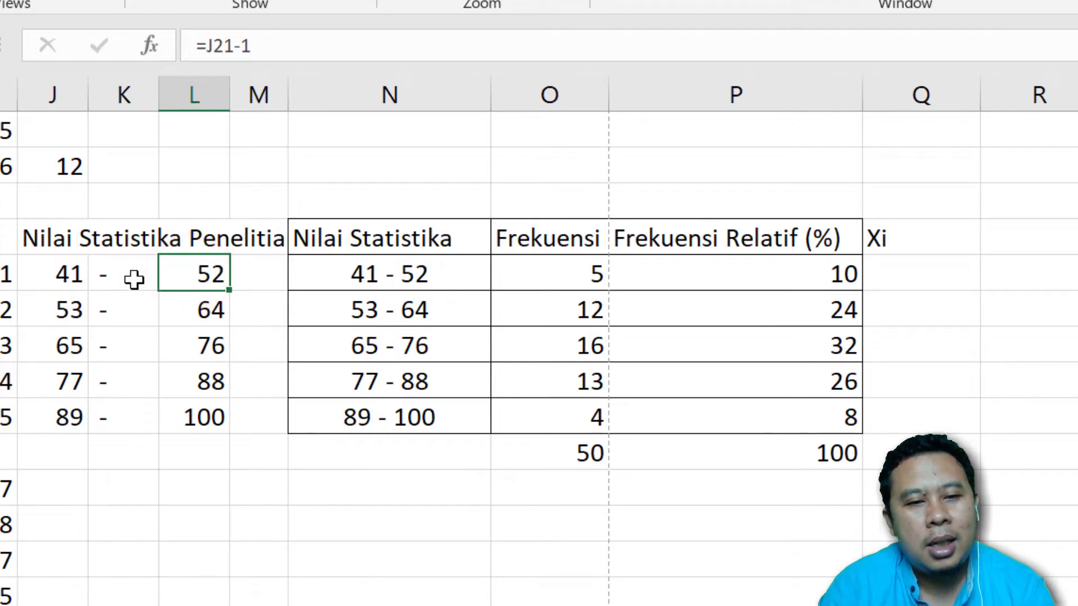
{"action": "double_click", "coordinate": [934, 280]}
{"action": "type", "text": "="}
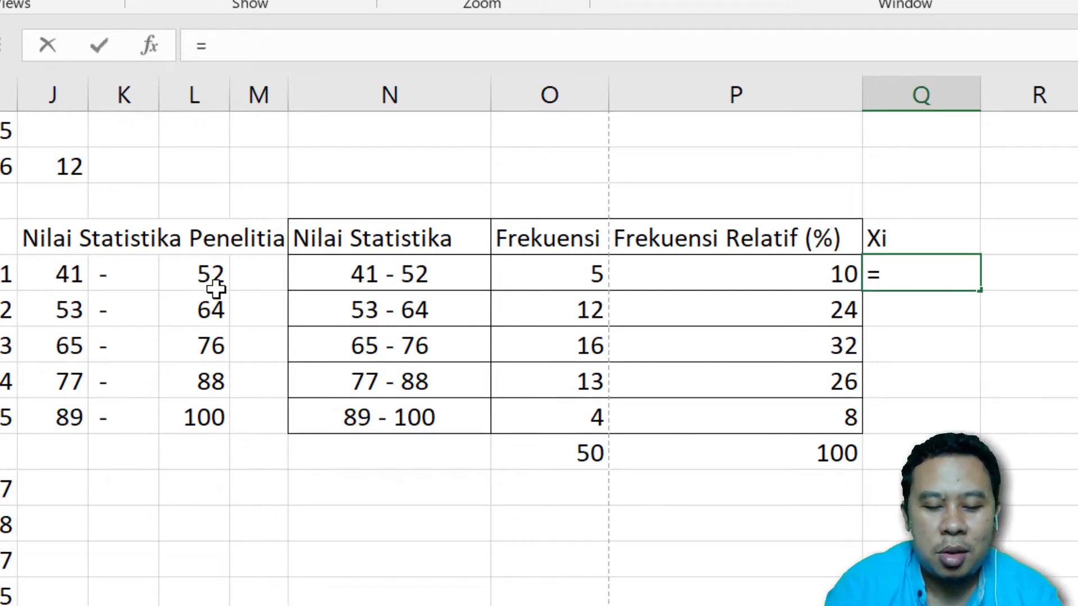
{"action": "type", "text": "("}
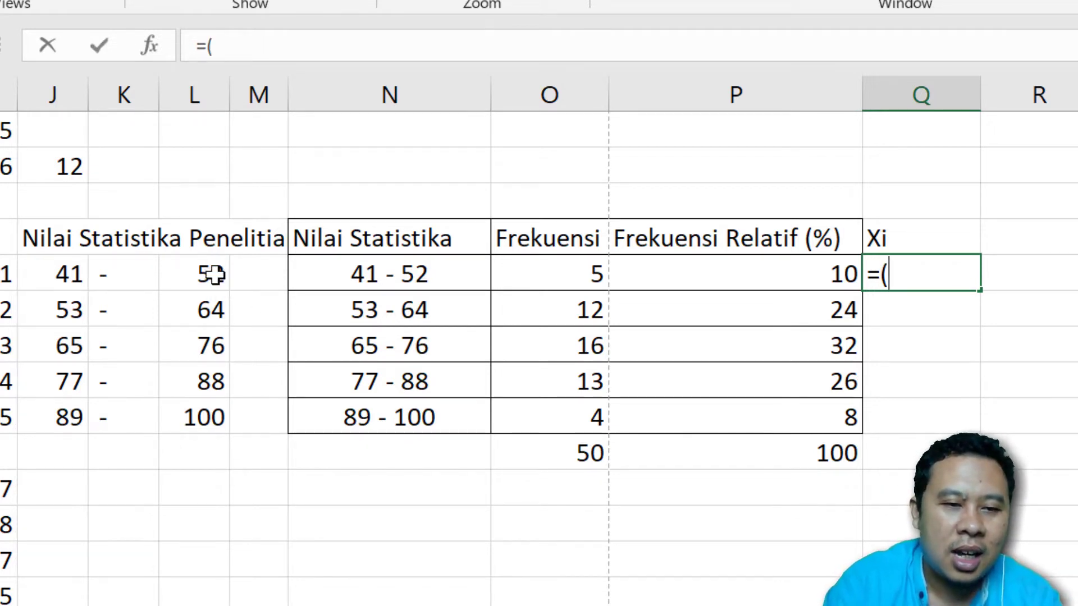
{"action": "left_click", "coordinate": [215, 275]}
{"action": "type", "text": "+"}
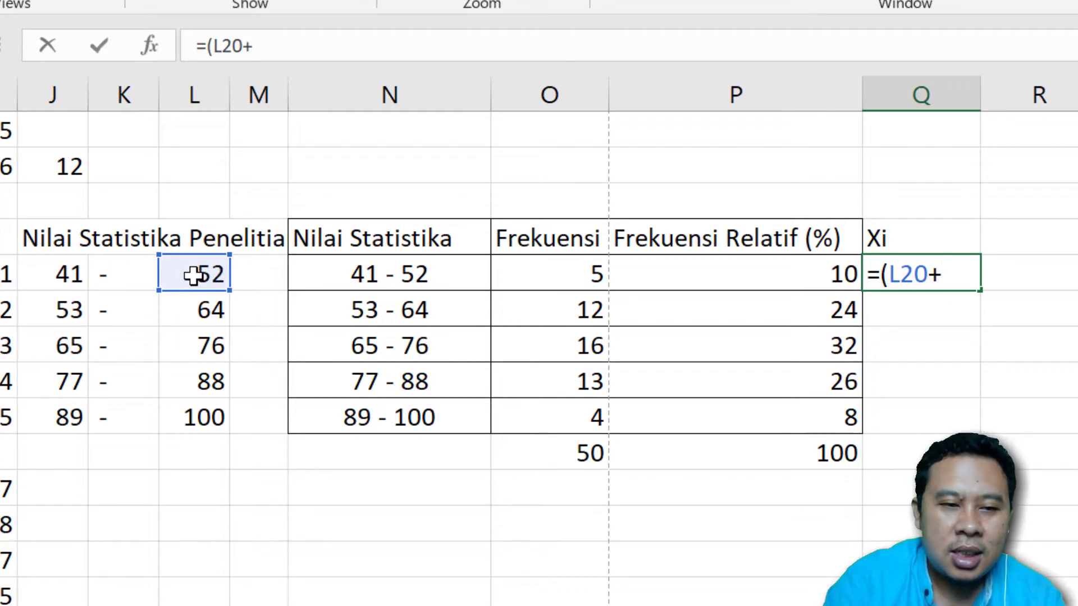
{"action": "left_click", "coordinate": [55, 274]}
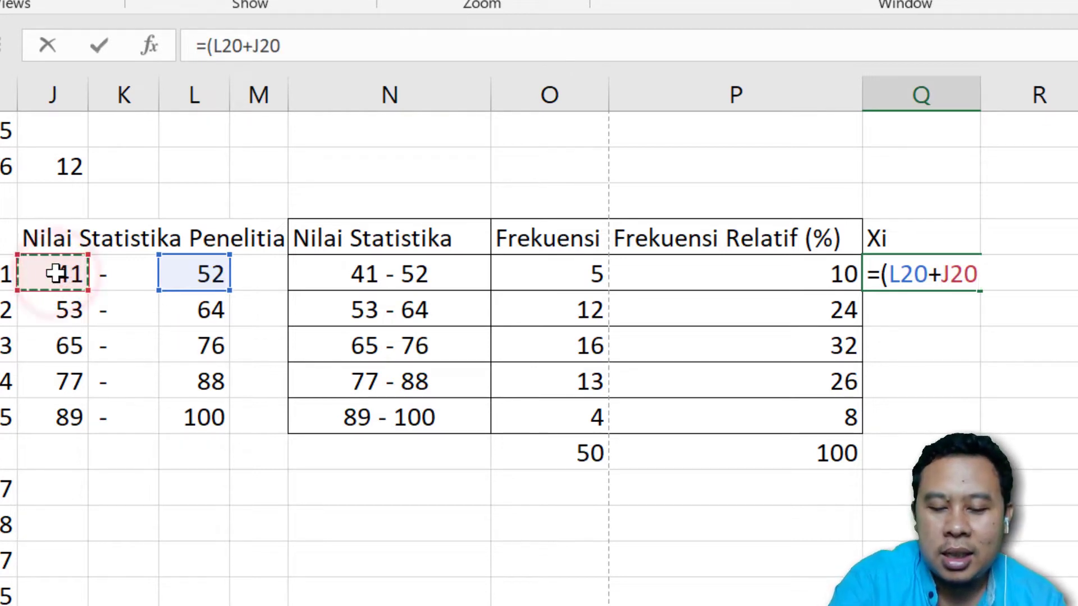
{"action": "type", "text": ")/2"}
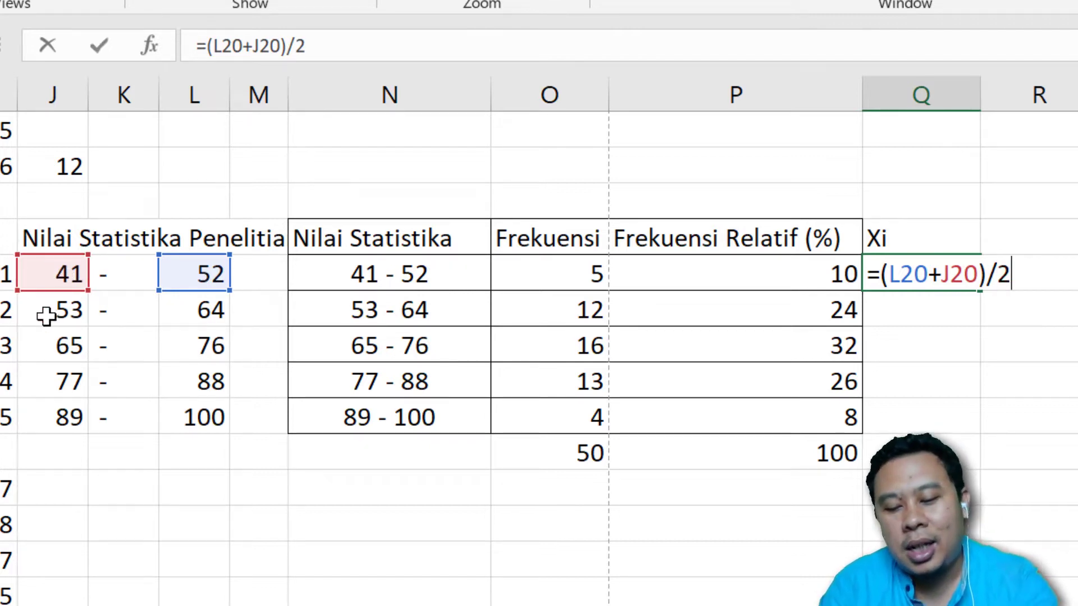
{"action": "key", "text": "Return"}
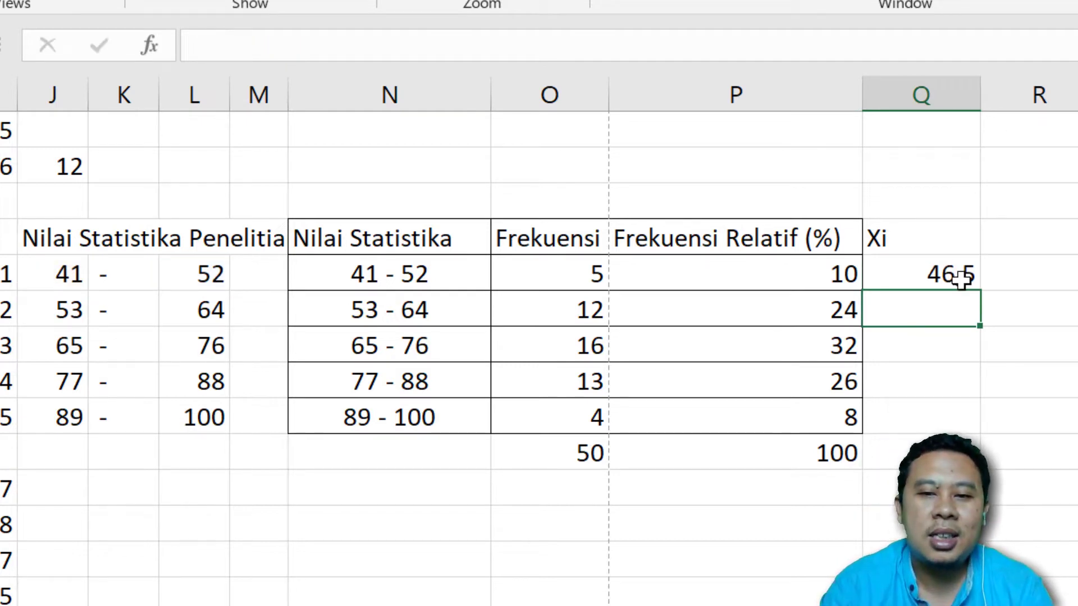
{"action": "left_click", "coordinate": [969, 274]}
{"action": "mouse_move", "coordinate": [979, 290]}
{"action": "left_mouse_down"}
{"action": "mouse_move", "coordinate": [977, 444]}
{"action": "mouse_move", "coordinate": [970, 437]}
{"action": "left_mouse_up"}
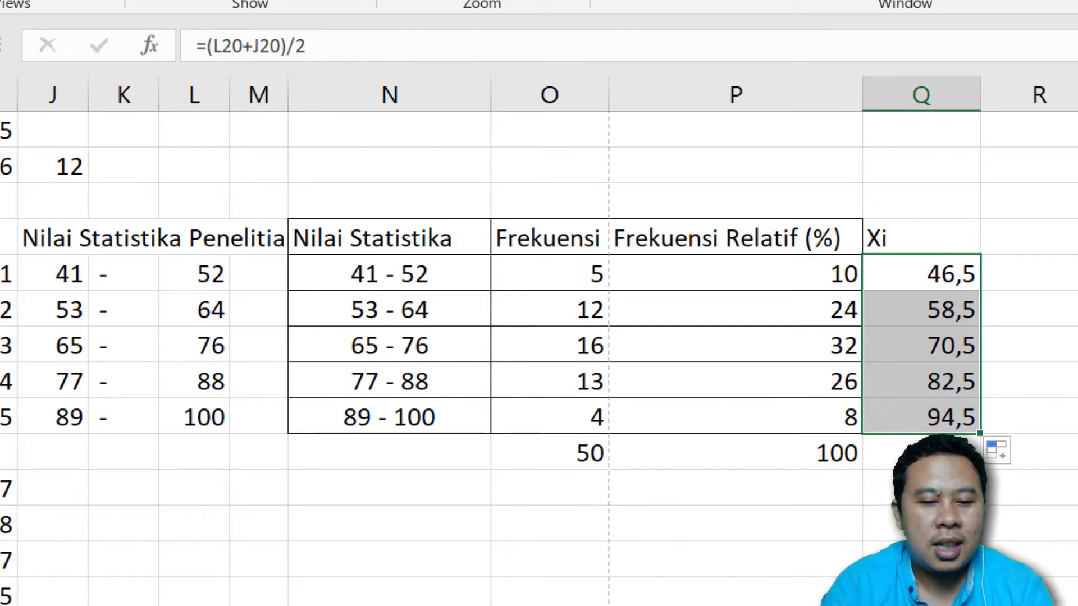
{"action": "key", "text": "alt+Tab"}
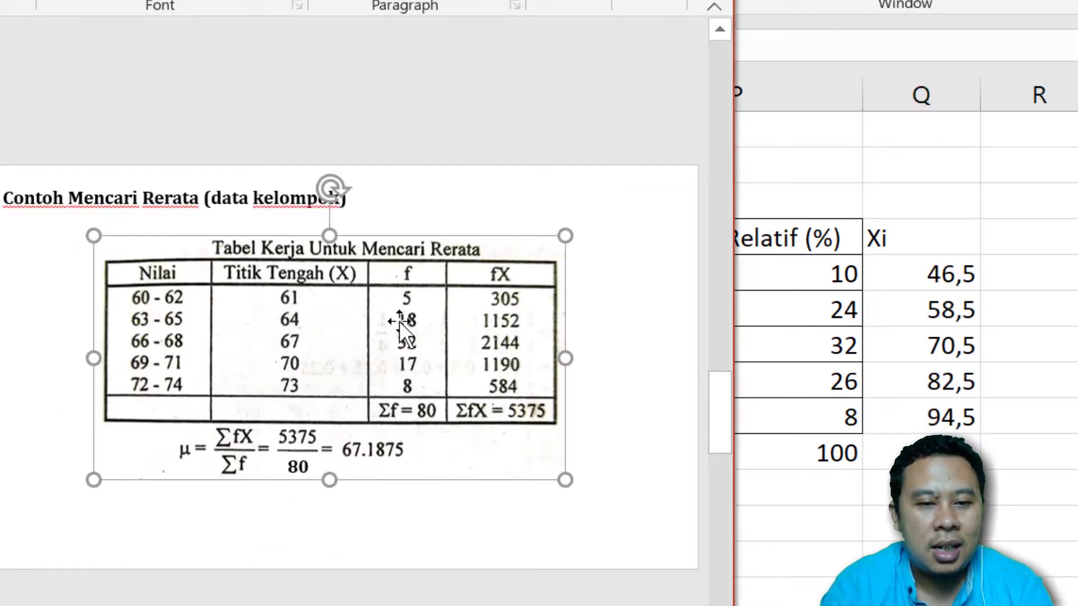
Check the O20 frequency formula and head column R with fXi
{"action": "left_click", "coordinate": [1029, 376]}
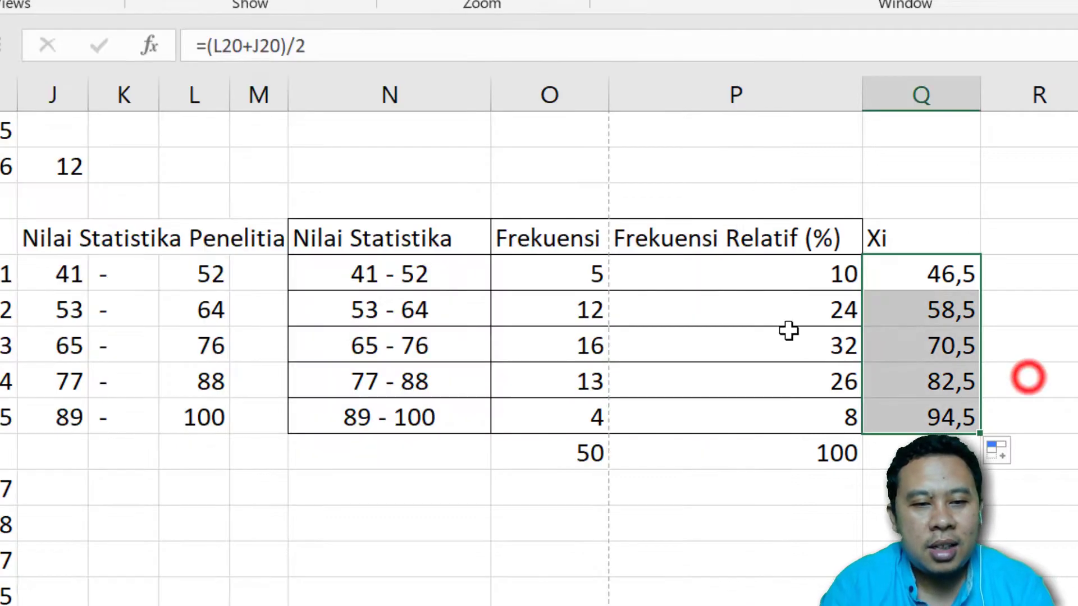
{"action": "left_click", "coordinate": [569, 273]}
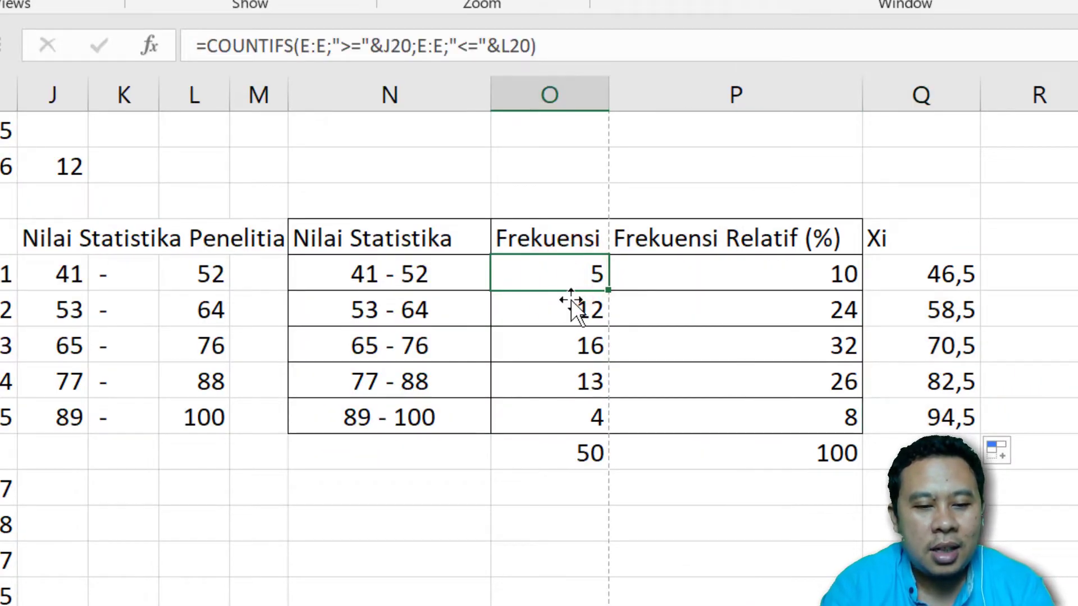
{"action": "key", "text": "alt+Tab"}
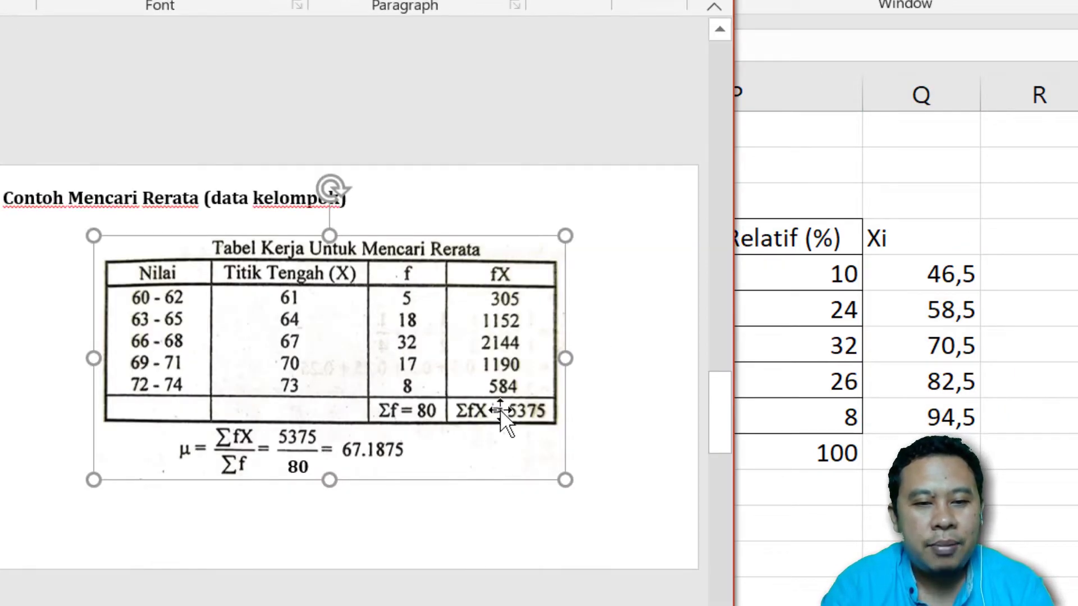
{"action": "left_click", "coordinate": [1070, 227]}
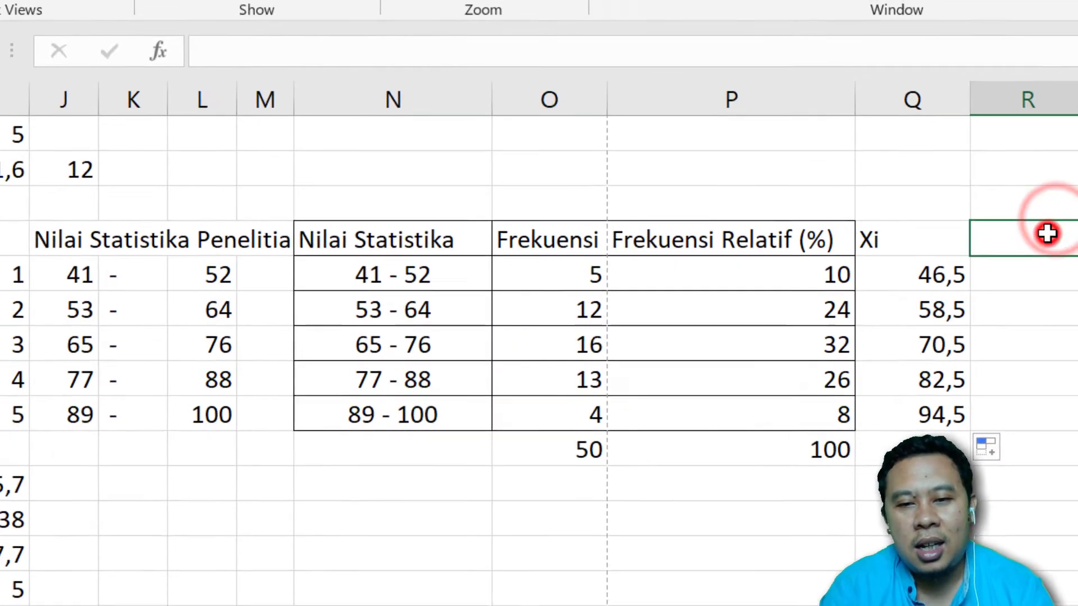
{"action": "type", "text": "f"}
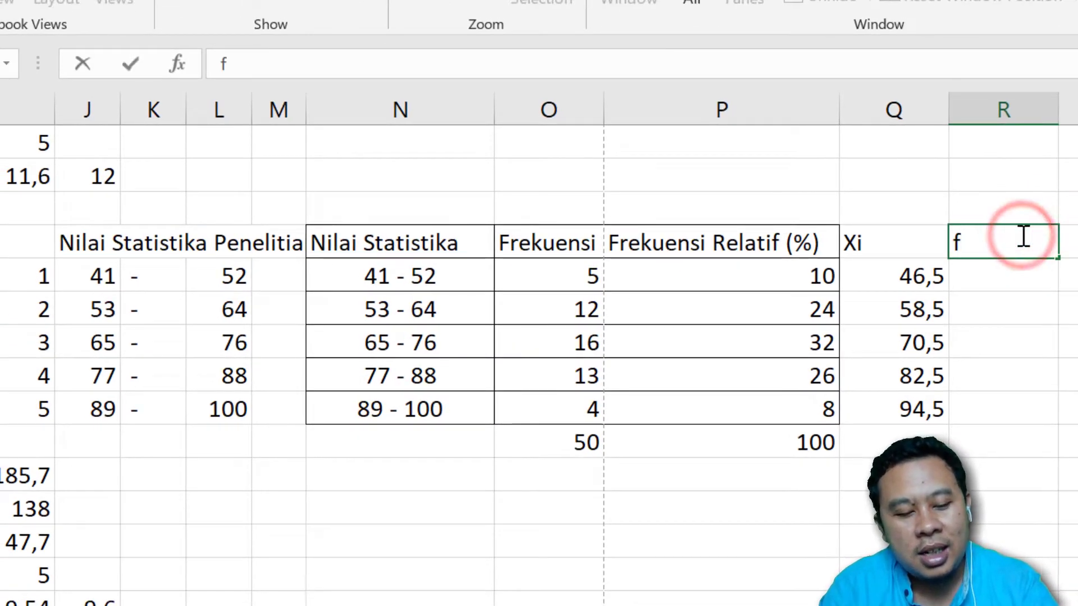
{"action": "type", "text": "X"}
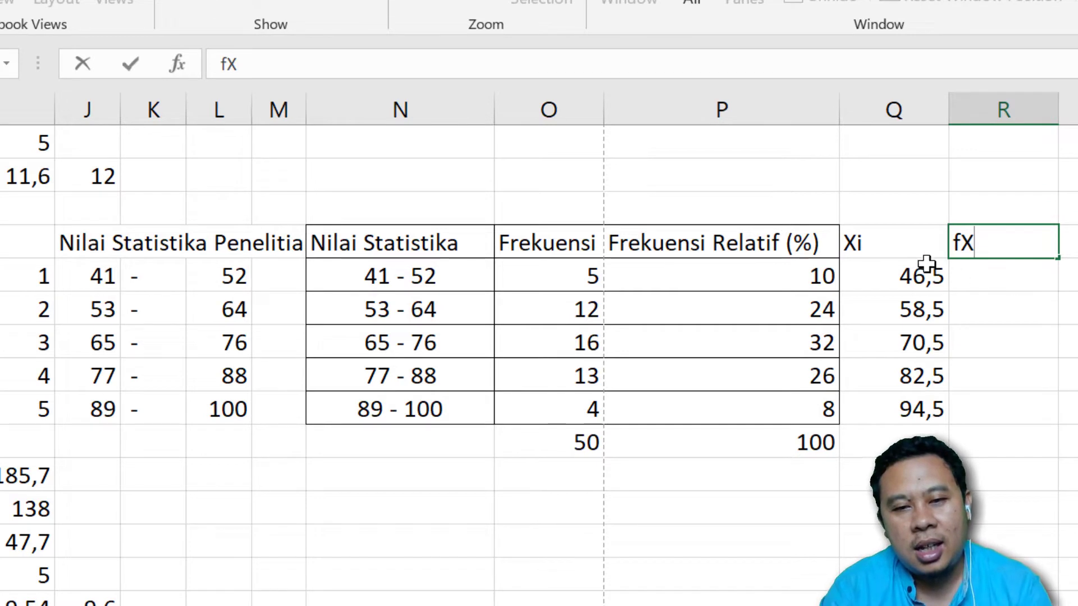
{"action": "type", "text": "i"}
{"action": "left_click", "coordinate": [980, 274]}
{"action": "type", "text": "="}
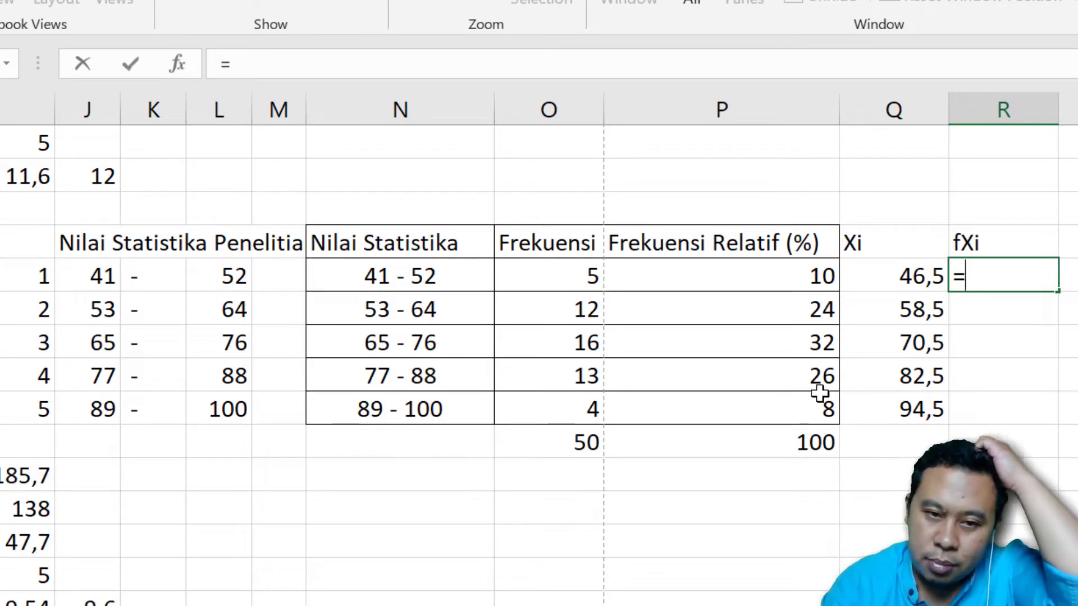
Fill R20:R24 with =O20*Q20, giving 232,5, 702, 1128, 1072,5 and 378
{"action": "left_click", "coordinate": [536, 281]}
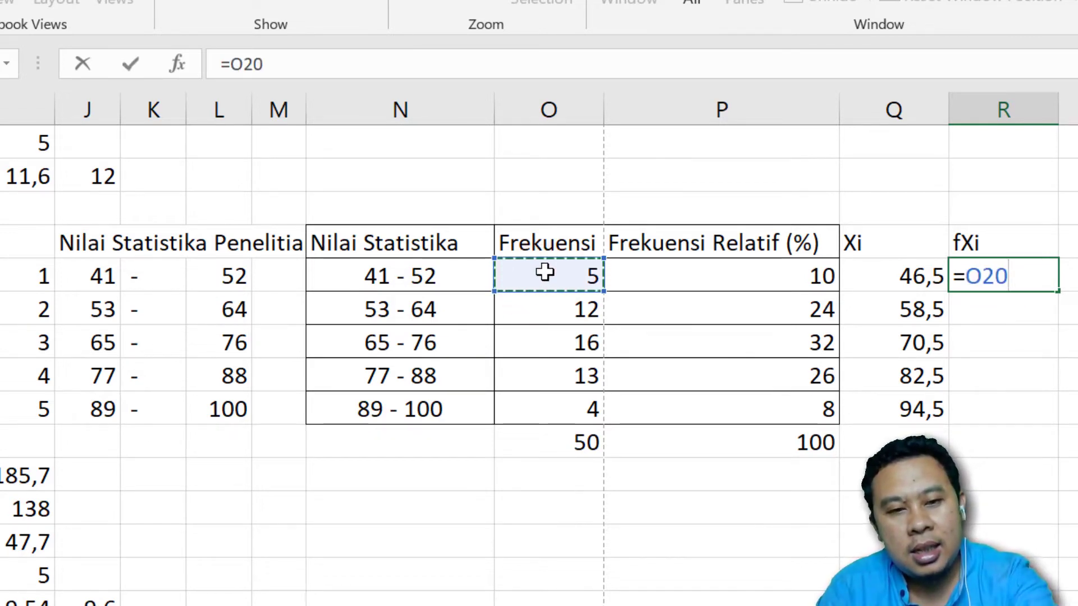
{"action": "type", "text": "*"}
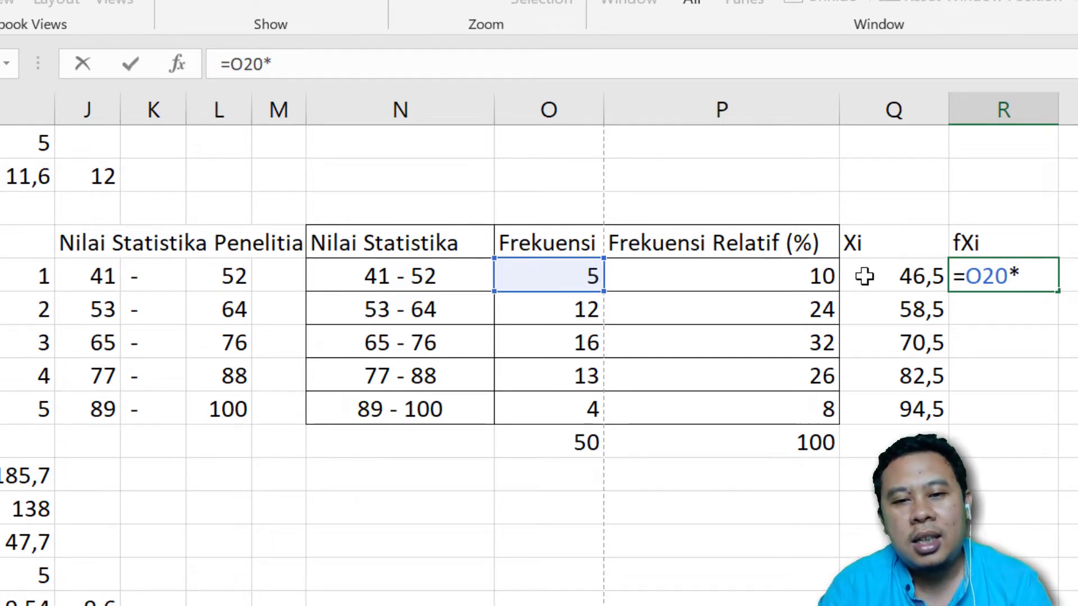
{"action": "left_click", "coordinate": [864, 276]}
{"action": "key", "text": "Return"}
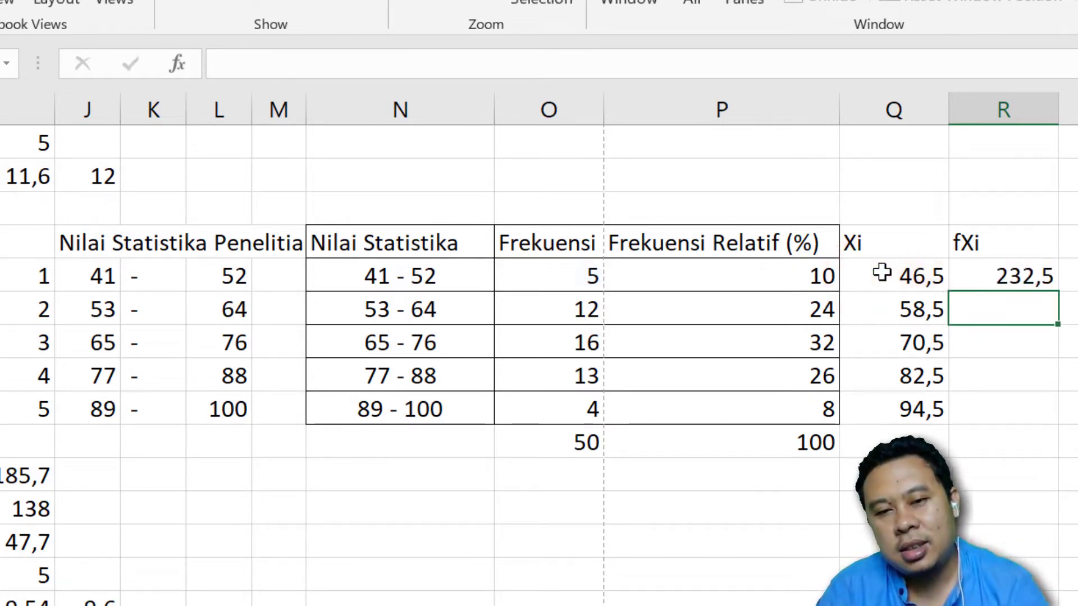
{"action": "left_click", "coordinate": [1047, 275]}
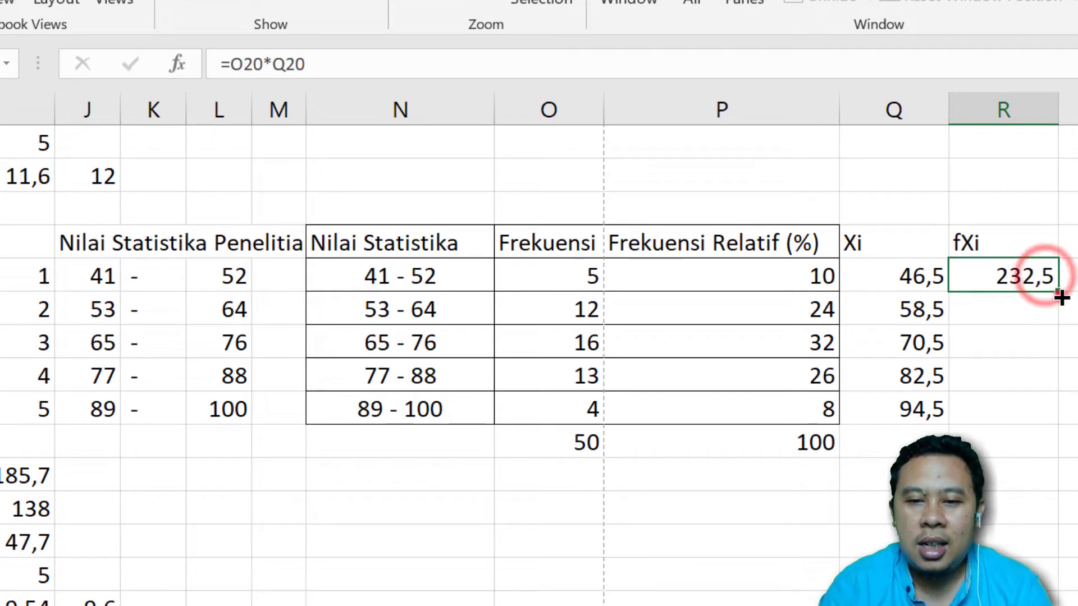
{"action": "left_click_drag", "start_coordinate": [1057, 292], "coordinate": [1051, 422]}
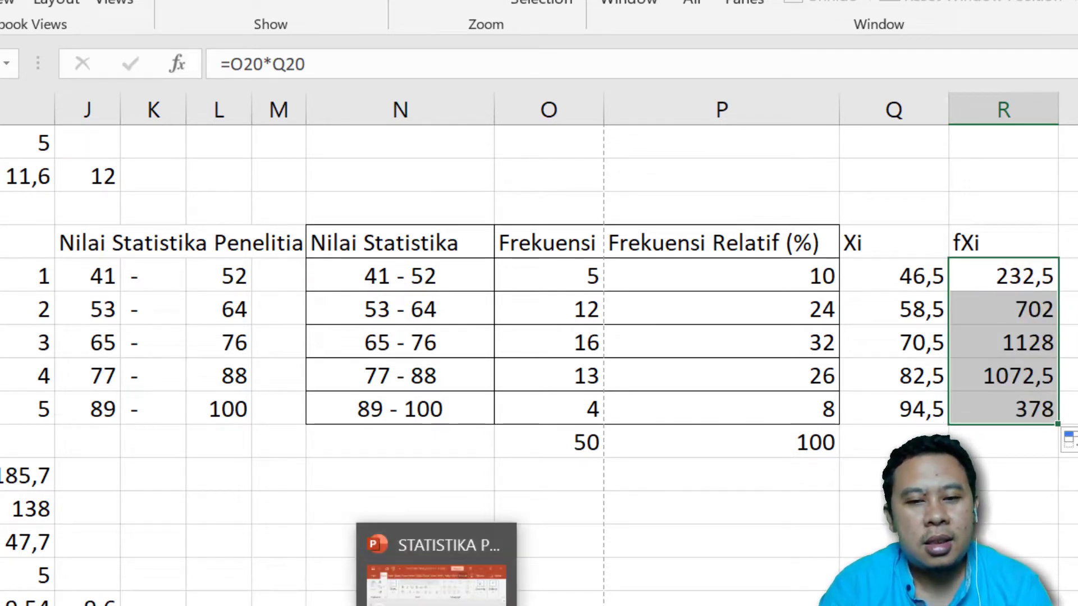
Review the example slide's 80 denominator, then return to the spreadsheet
{"action": "left_click", "coordinate": [415, 598]}
{"action": "left_click", "coordinate": [313, 452]}
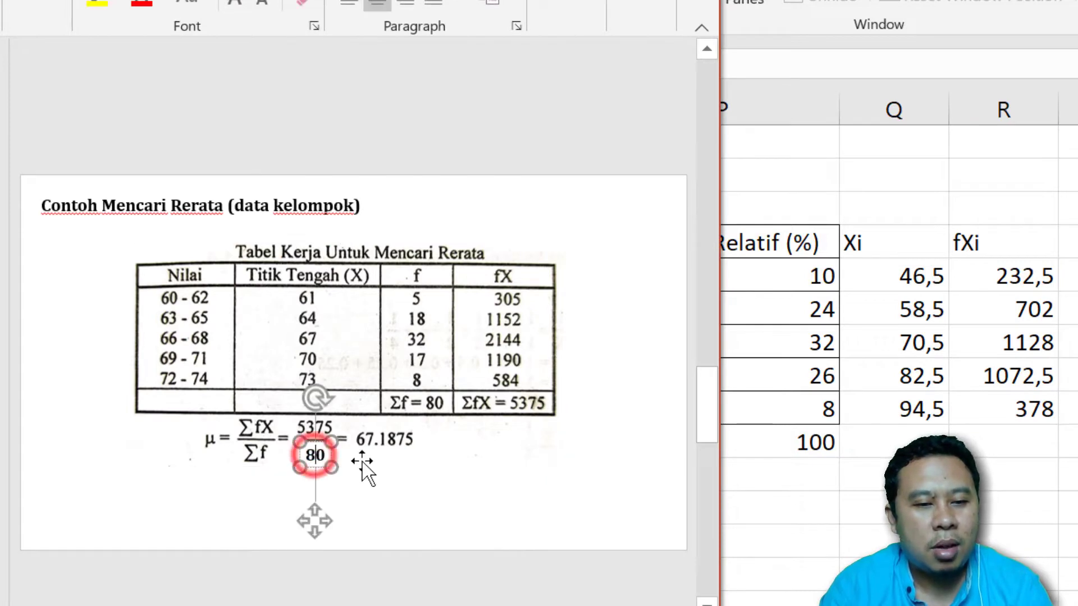
{"action": "left_click", "coordinate": [393, 470]}
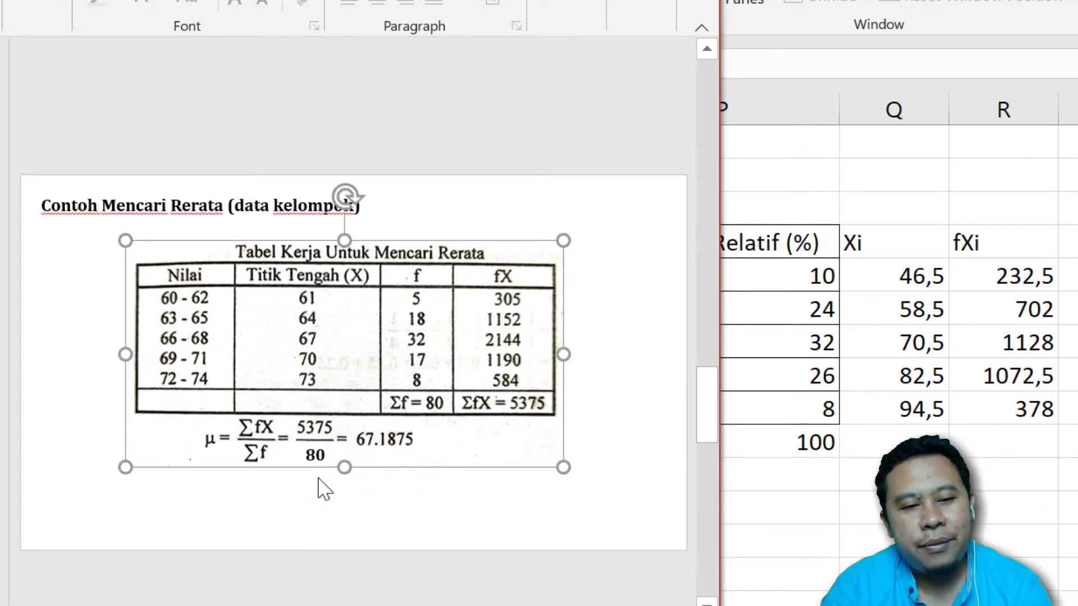
{"action": "left_click", "coordinate": [1019, 436]}
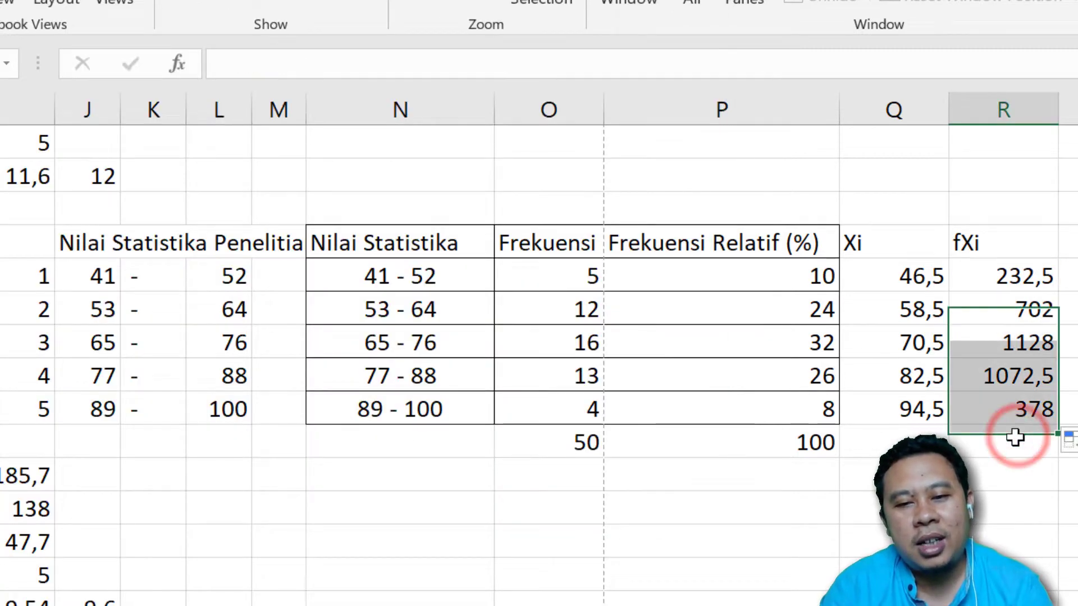
Total the fXi column in R25 with =SUM(R20:R24), giving 3513
{"action": "left_click", "coordinate": [1013, 439]}
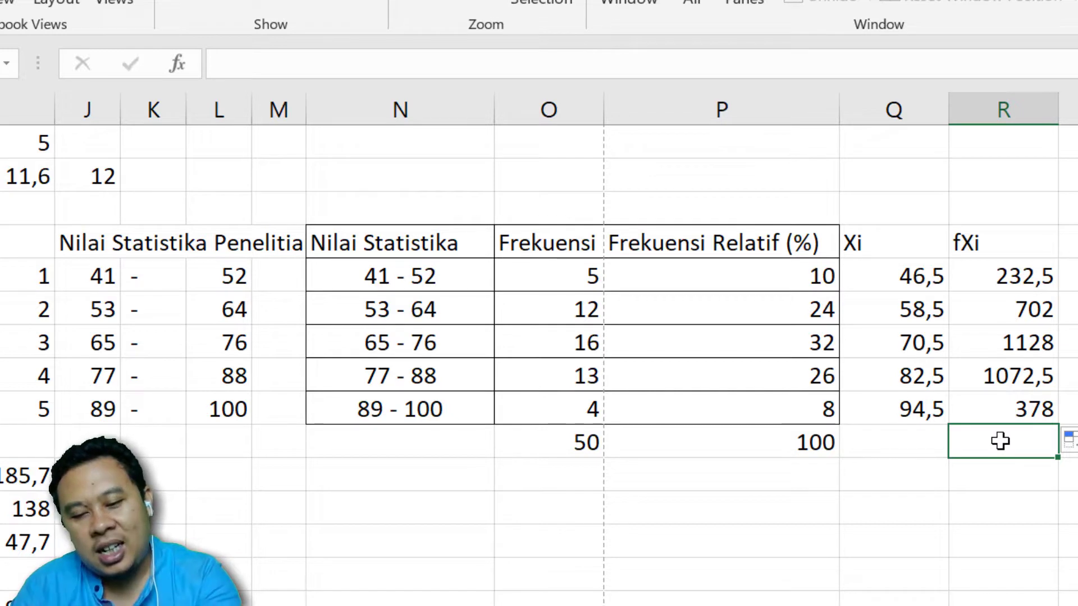
{"action": "type", "text": "=s"}
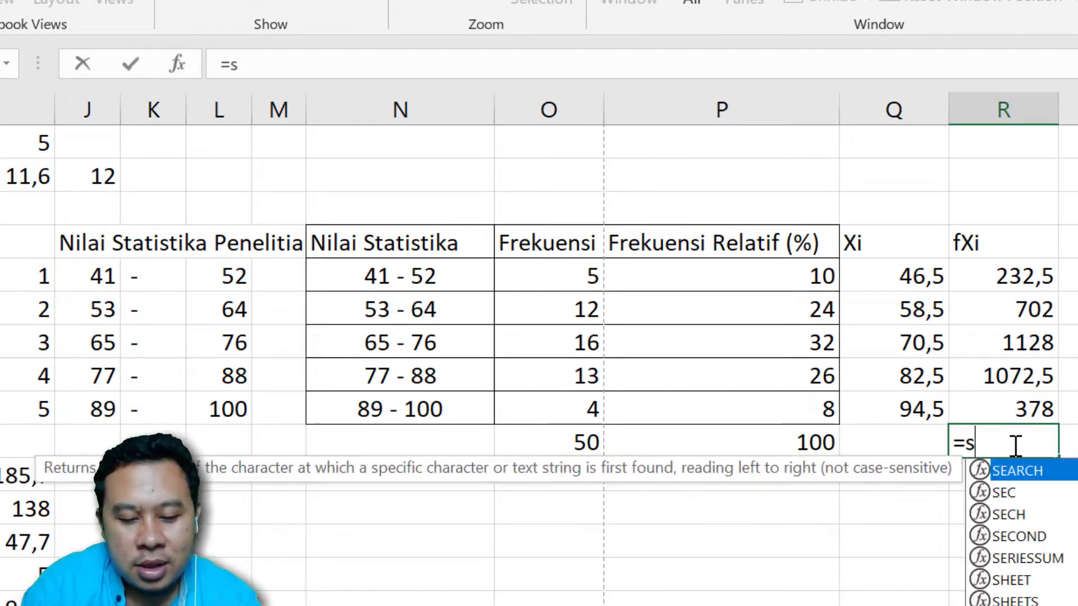
{"action": "type", "text": "um("}
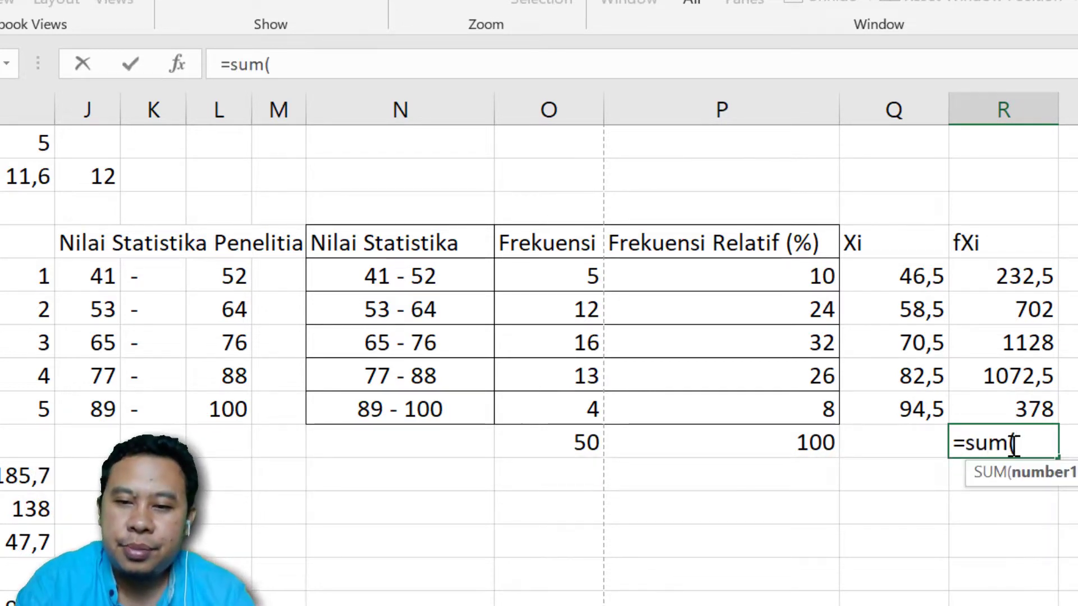
{"action": "left_click_drag", "start_coordinate": [1002, 276], "coordinate": [1012, 405]}
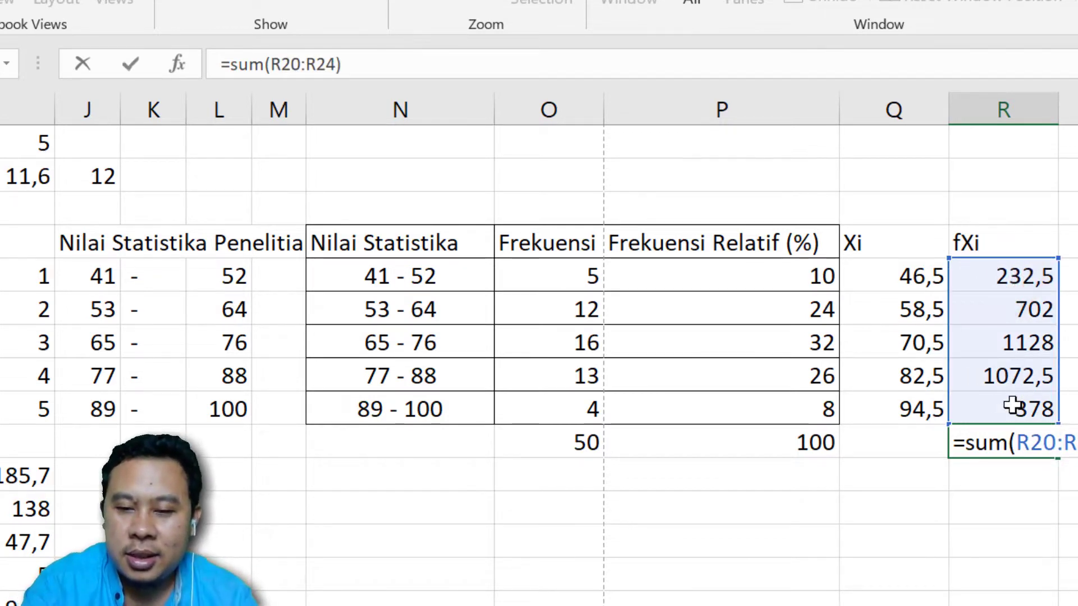
{"action": "key", "text": "Return"}
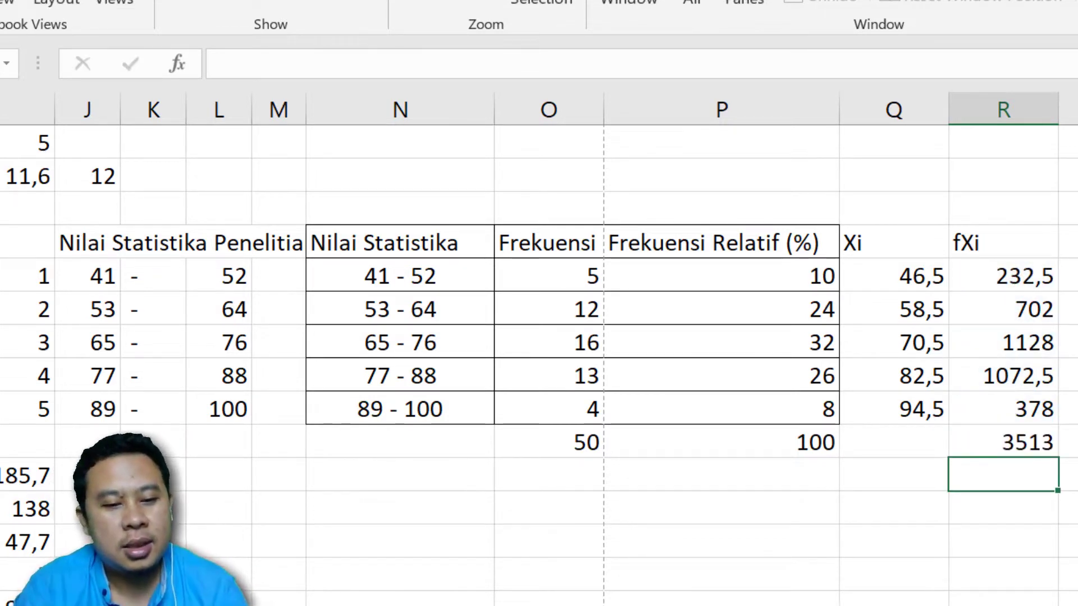
{"action": "left_click", "coordinate": [1010, 442]}
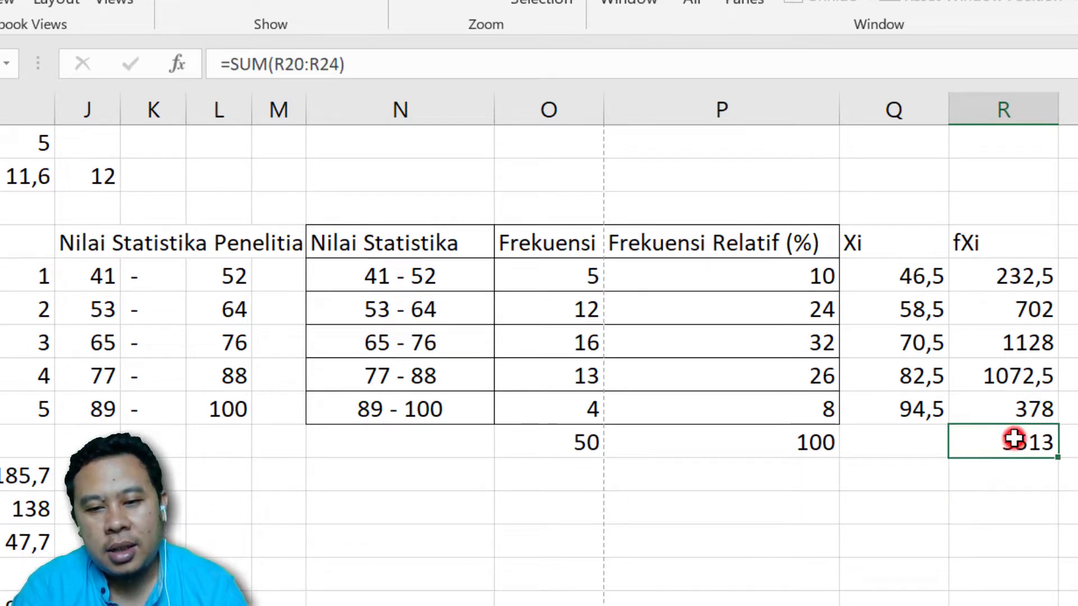
{"action": "double_click", "coordinate": [993, 476]}
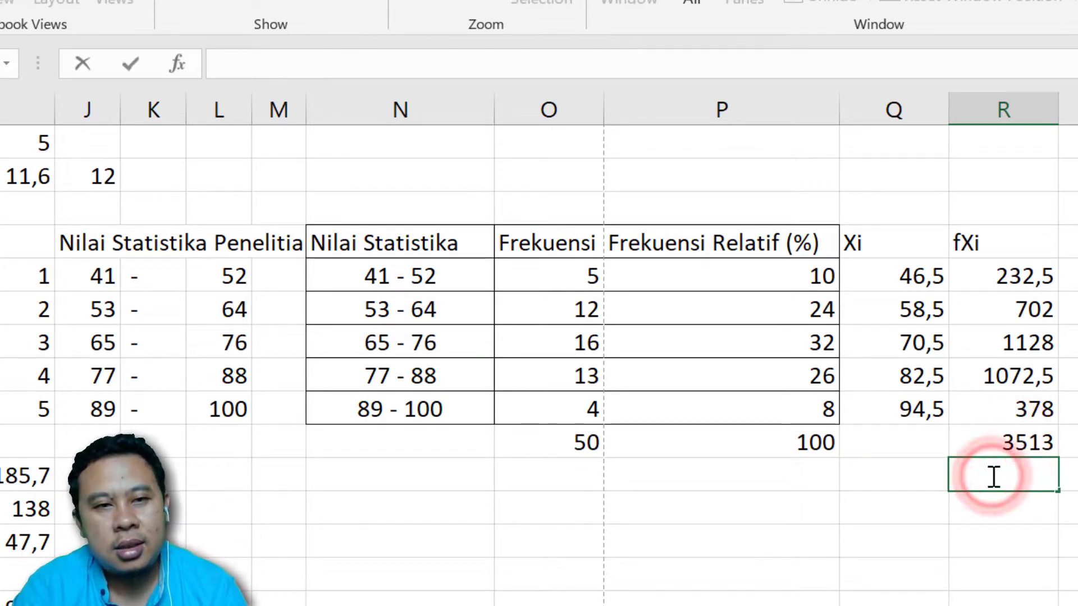
{"action": "left_click", "coordinate": [988, 414]}
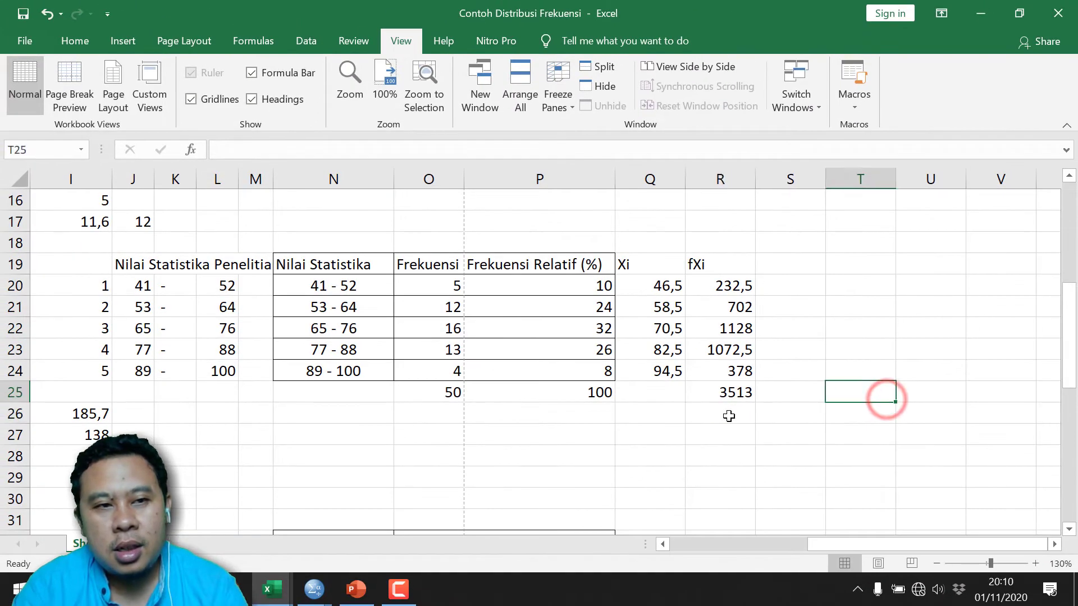
Insert a blank equation below the fXi total and add a summation sign
{"action": "left_click", "coordinate": [720, 414]}
{"action": "left_click", "coordinate": [137, 44]}
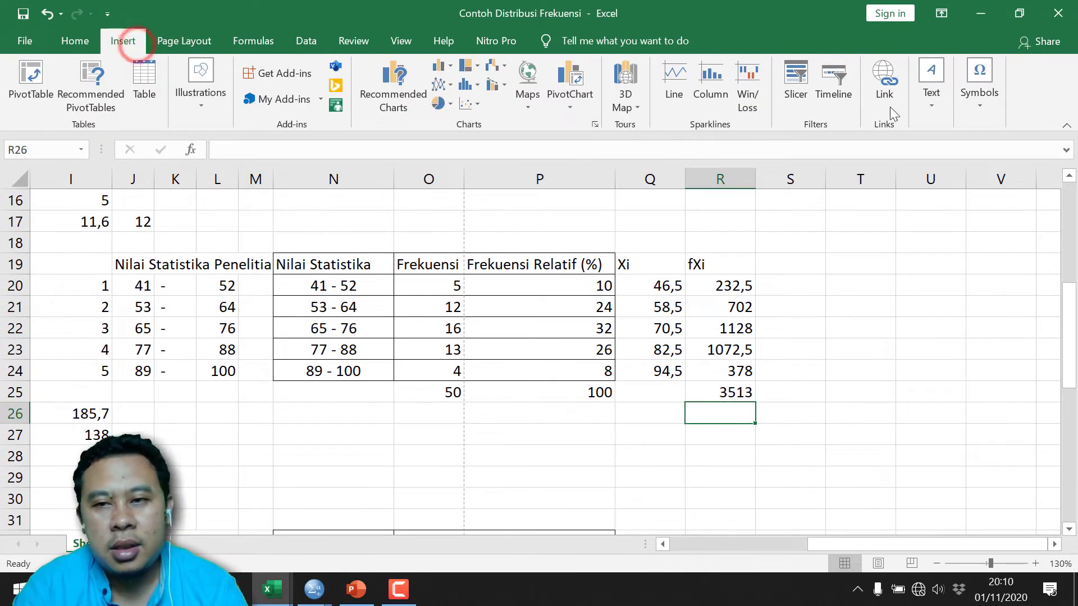
{"action": "left_click", "coordinate": [978, 72]}
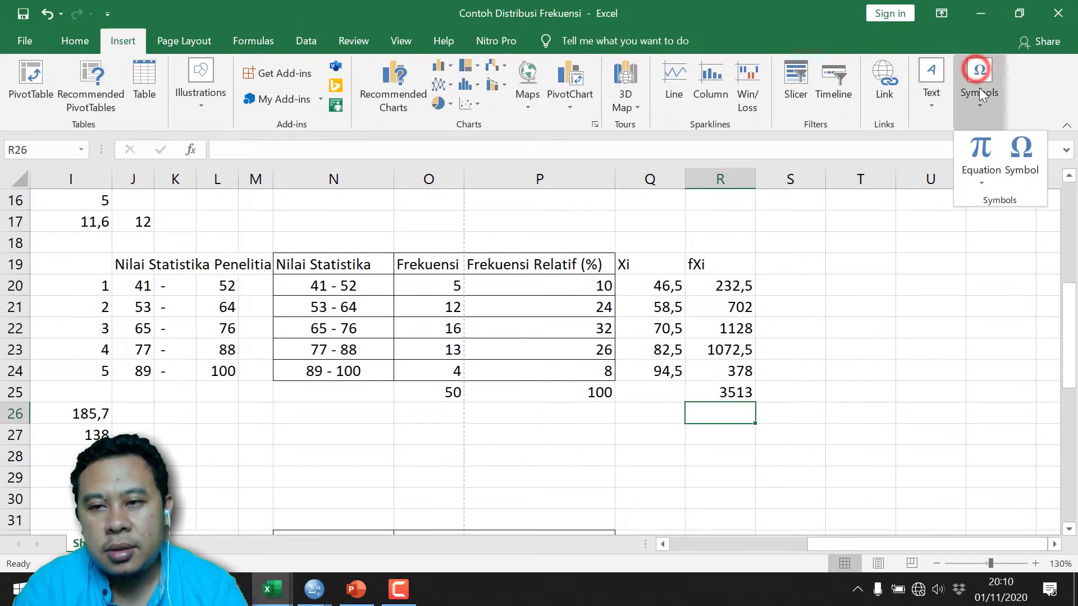
{"action": "left_click", "coordinate": [989, 144]}
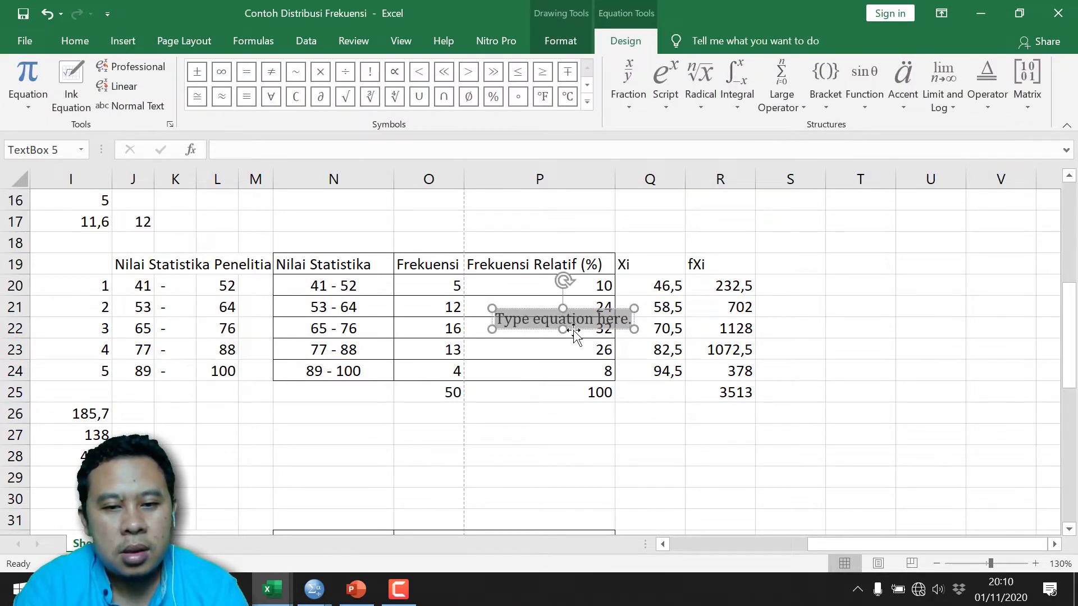
{"action": "left_click_drag", "start_coordinate": [574, 331], "coordinate": [731, 450]}
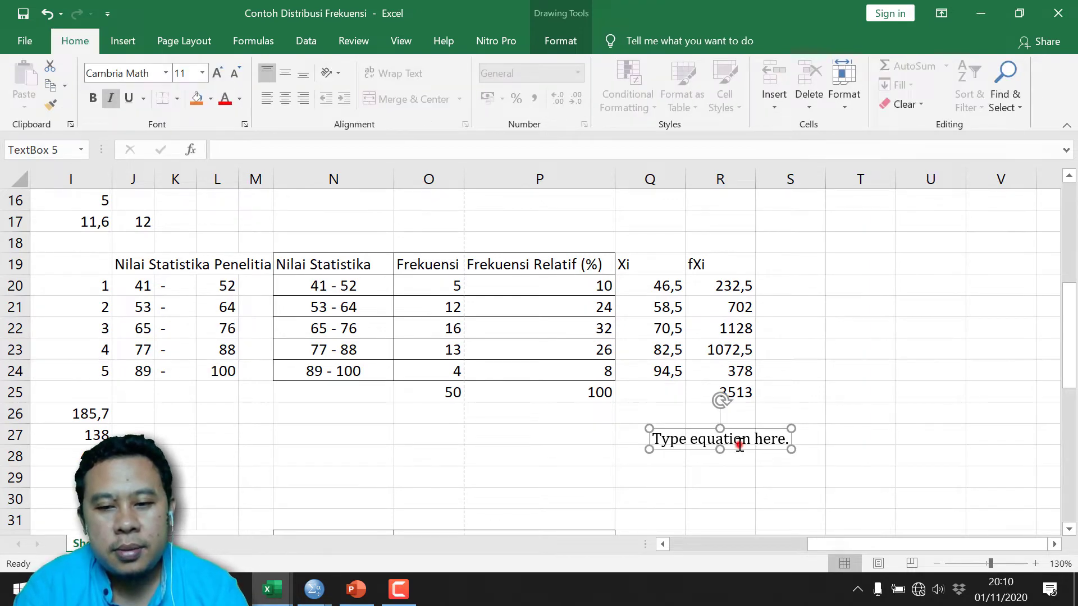
{"action": "left_click", "coordinate": [740, 446]}
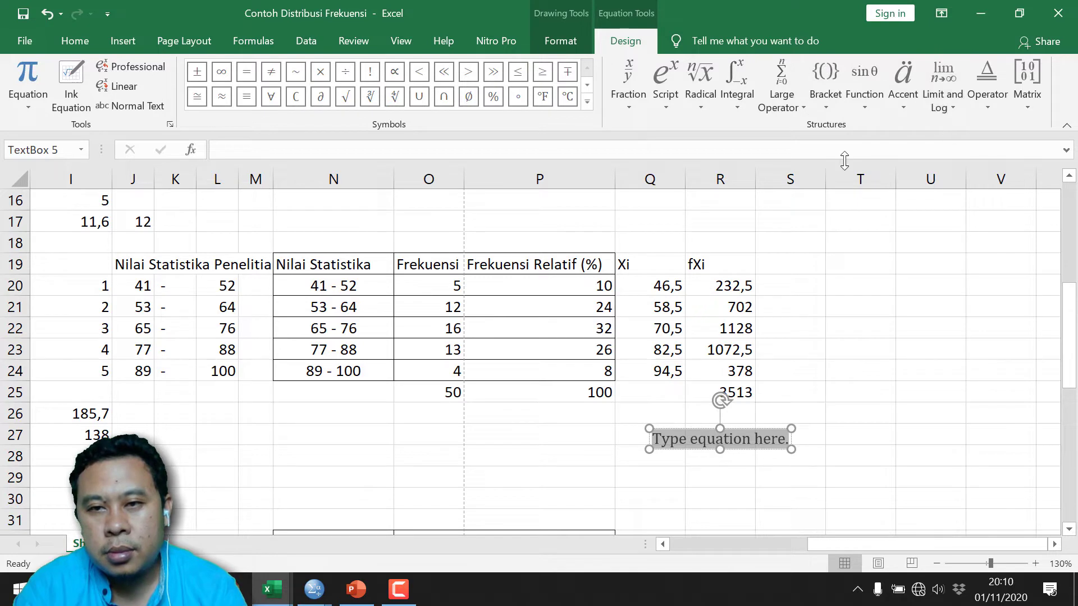
{"action": "left_click", "coordinate": [781, 86]}
{"action": "left_click", "coordinate": [758, 184]}
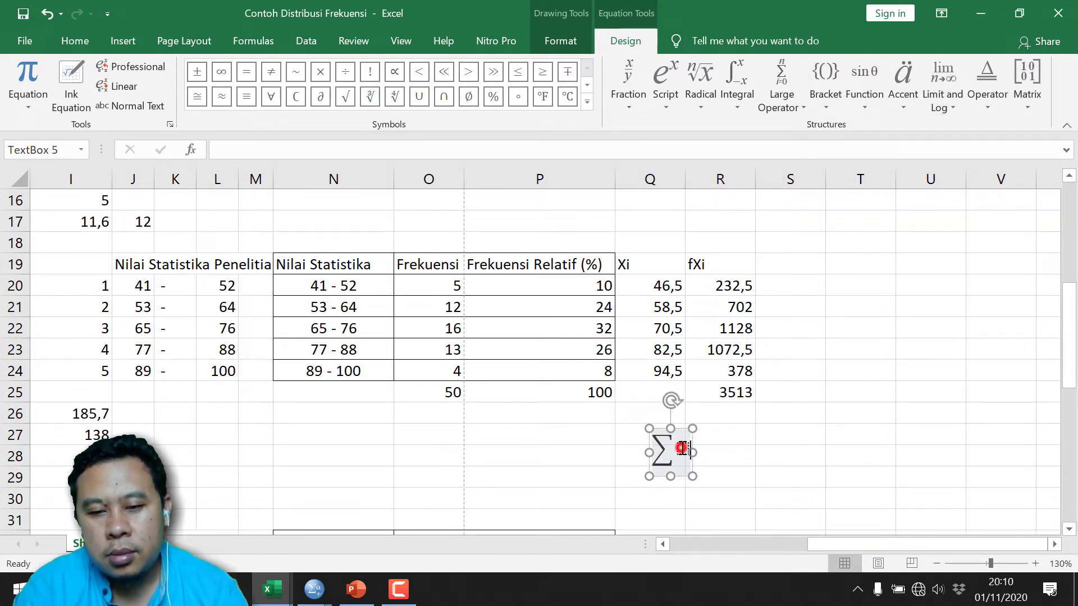
Insert a stacked fraction with ∑fX as its numerator
{"action": "left_click_drag", "start_coordinate": [682, 467], "coordinate": [660, 455]}
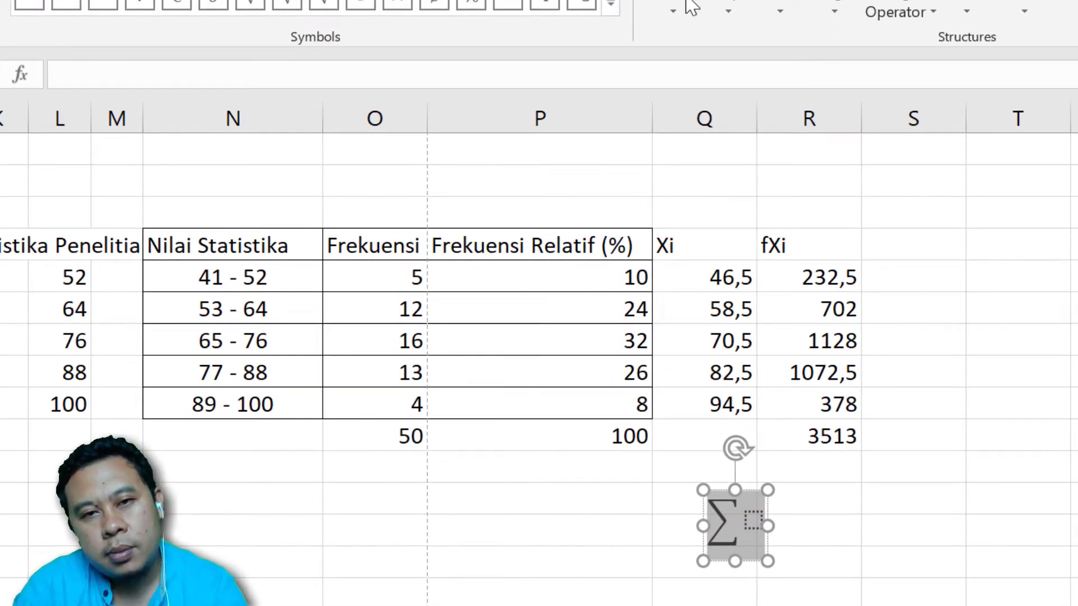
{"action": "left_click", "coordinate": [673, 12]}
{"action": "left_click", "coordinate": [716, 131]}
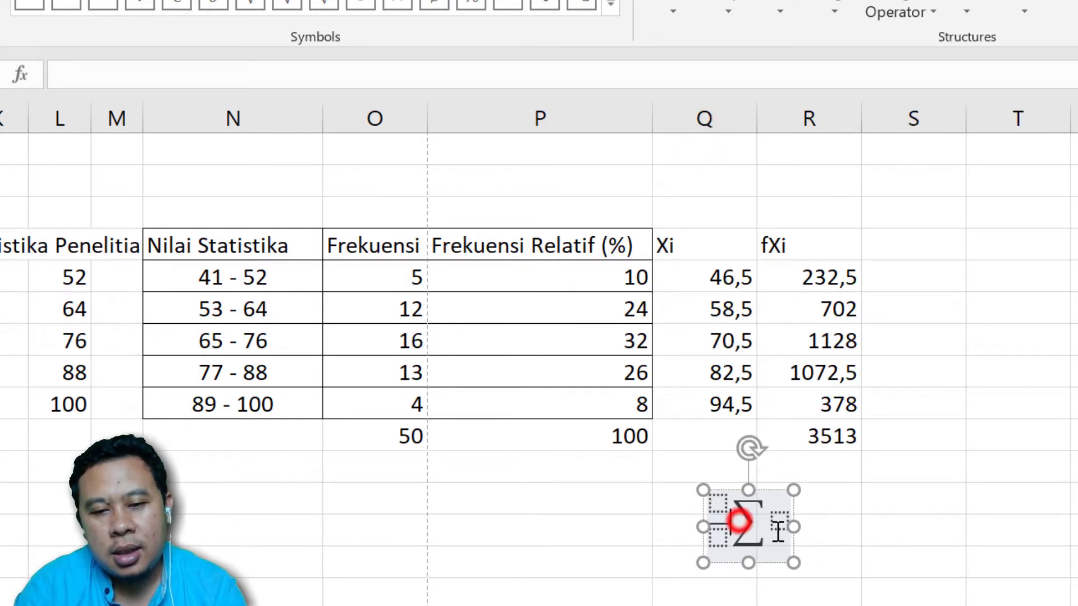
{"action": "key", "text": "Delete"}
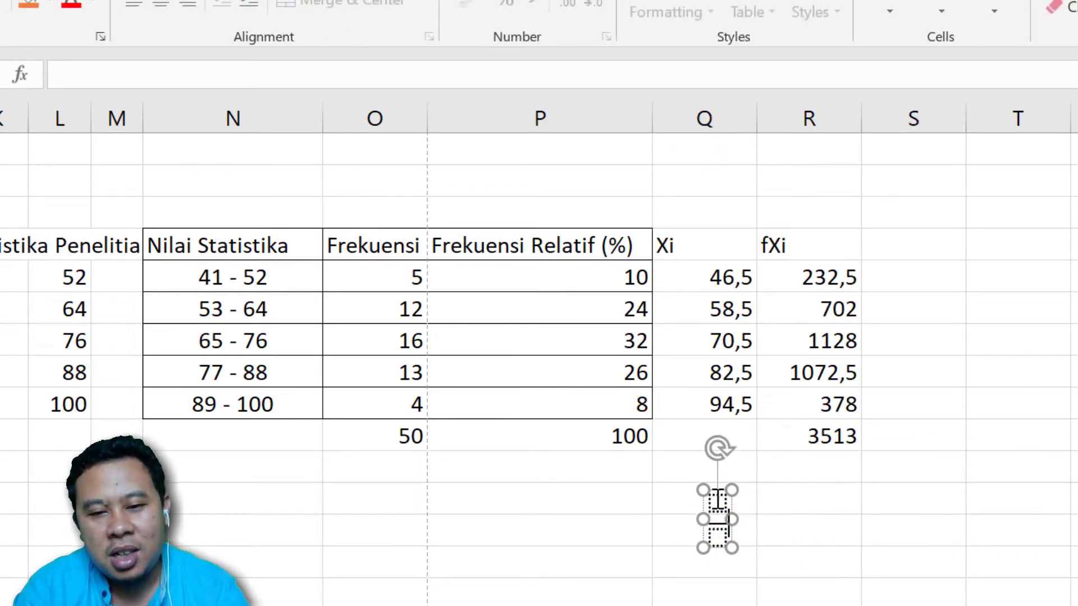
{"action": "type", "text": "Σ"}
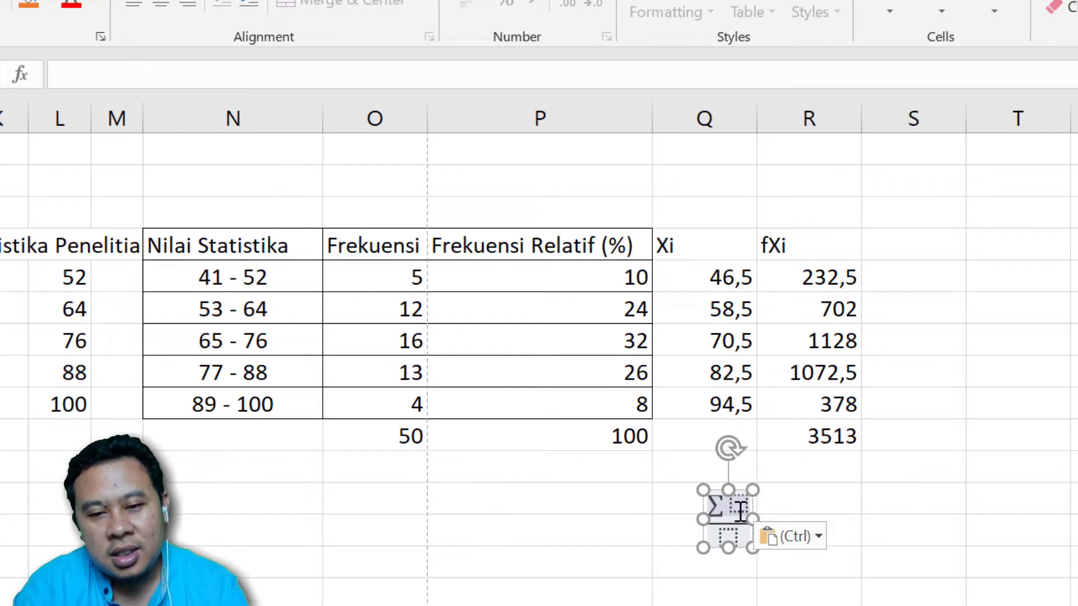
{"action": "type", "text": "f"}
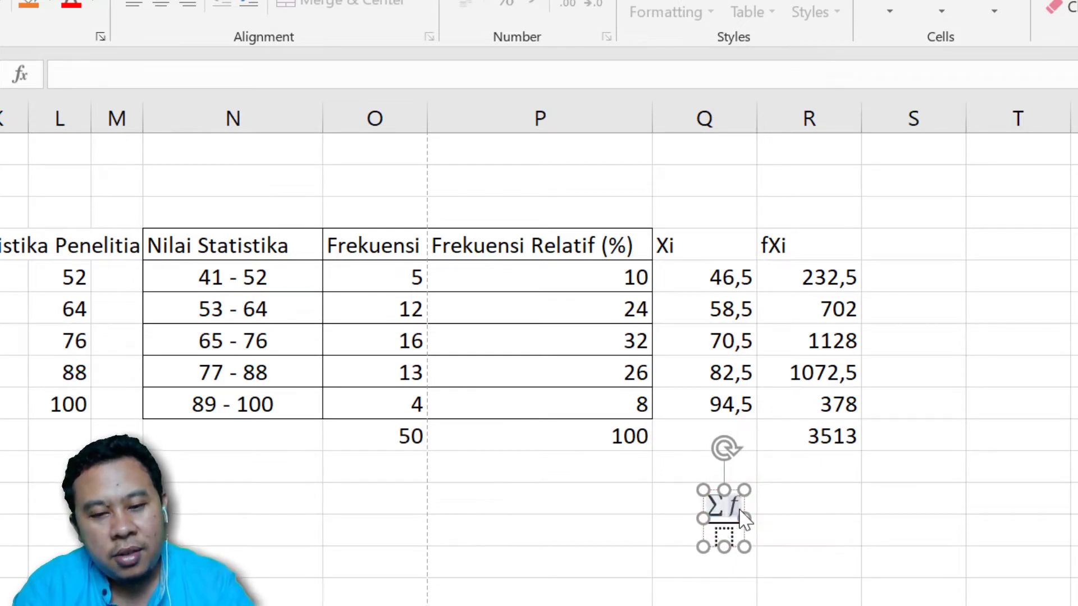
{"action": "type", "text": "X"}
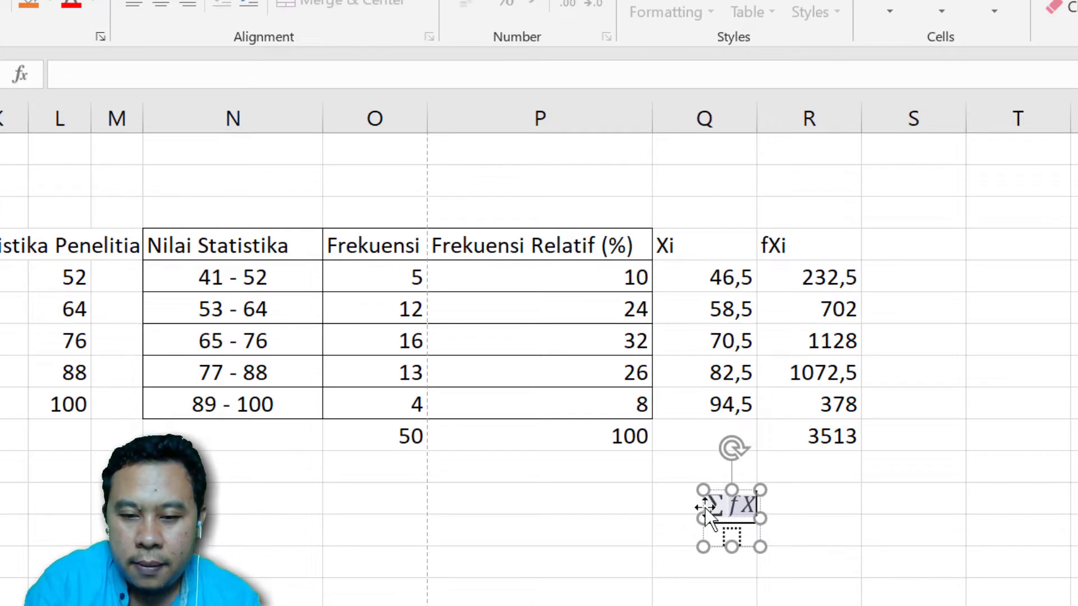
Make the fraction's denominator ∑f and move the equation lower below the table
{"action": "left_click_drag", "start_coordinate": [710, 506], "coordinate": [735, 511]}
{"action": "key", "text": "ctrl+c"}
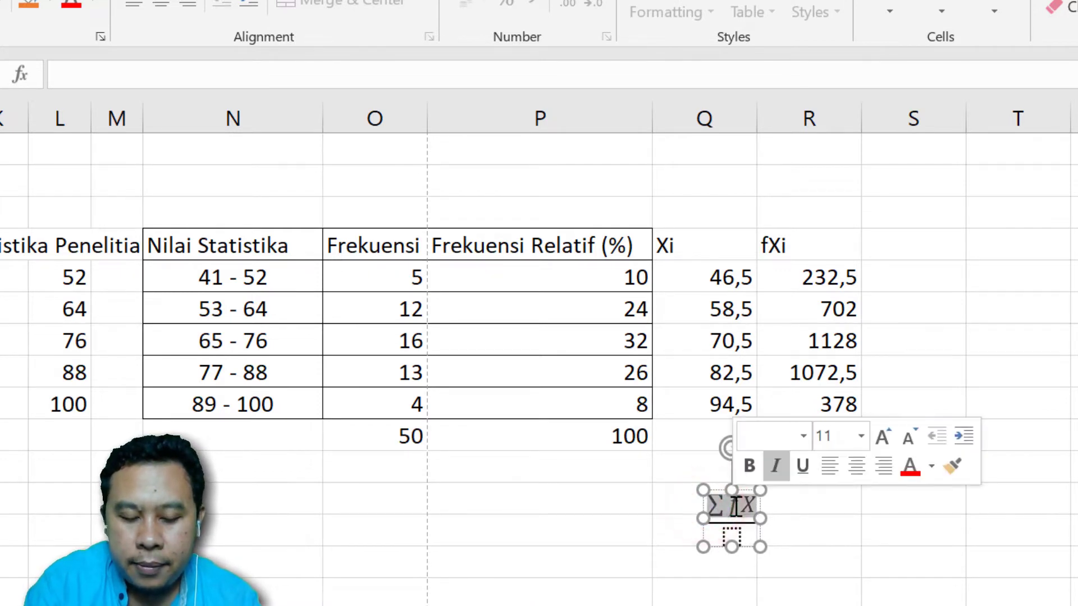
{"action": "left_click", "coordinate": [733, 540]}
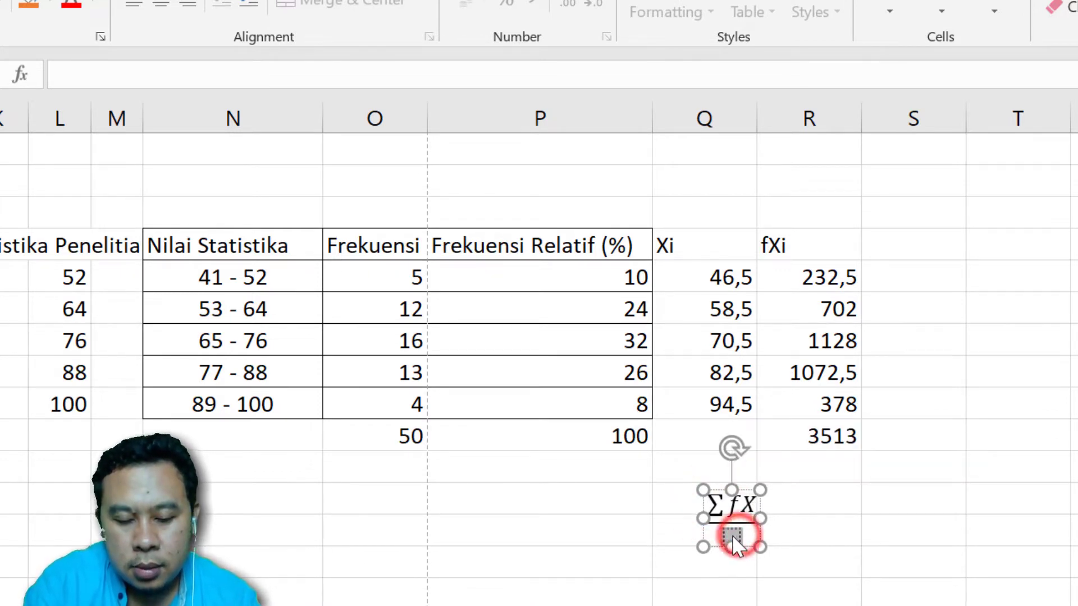
{"action": "key", "text": "ctrl+v"}
{"action": "left_click", "coordinate": [755, 539]}
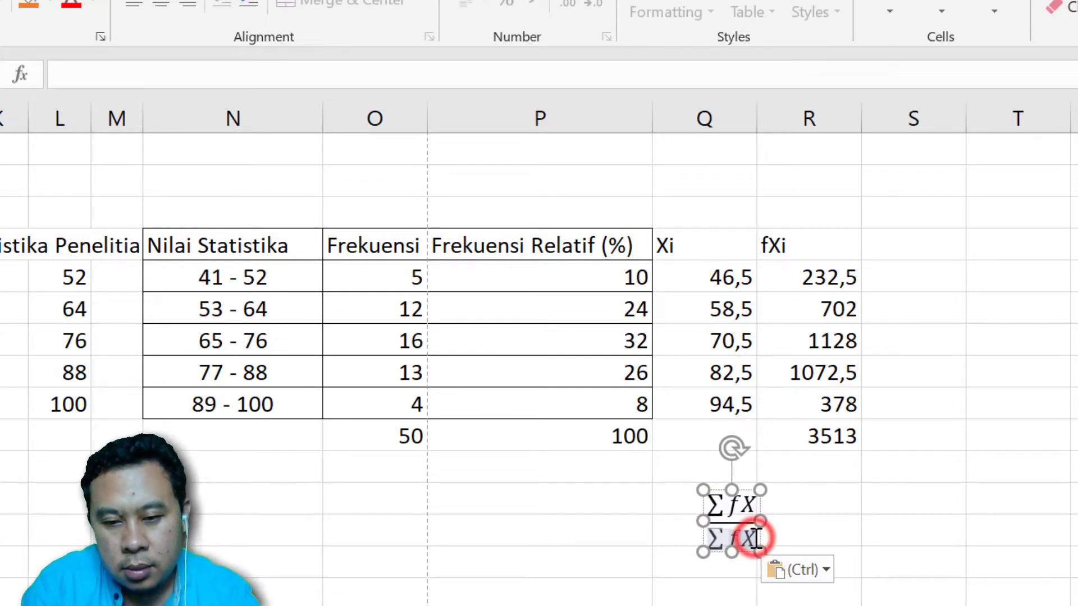
{"action": "key", "text": "BackSpace"}
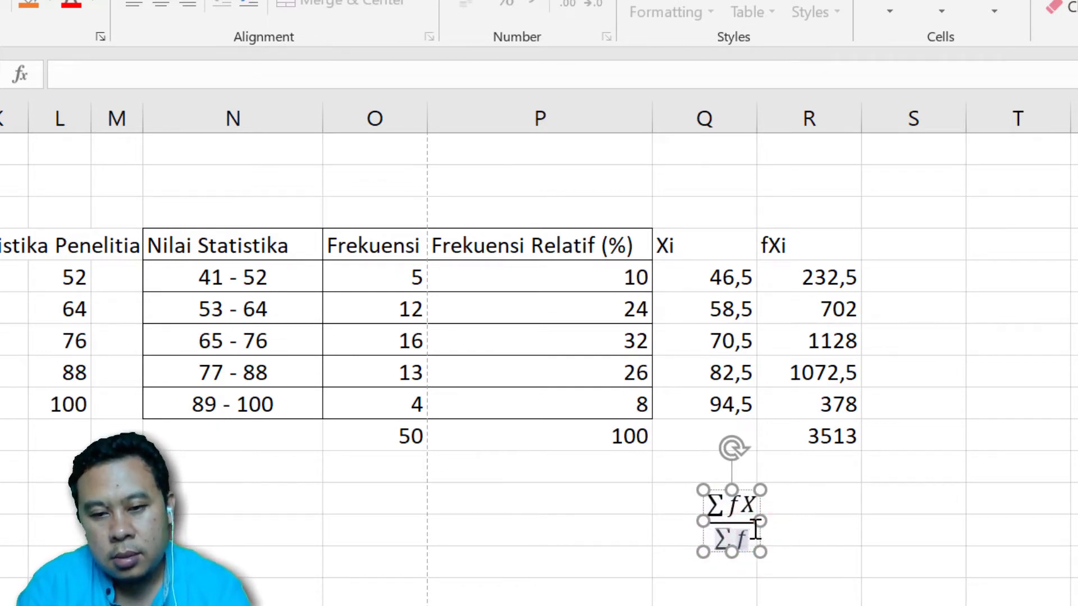
{"action": "mouse_move", "coordinate": [744, 493]}
{"action": "left_mouse_down"}
{"action": "mouse_move", "coordinate": [738, 525]}
{"action": "mouse_move", "coordinate": [766, 556]}
{"action": "mouse_move", "coordinate": [848, 478]}
{"action": "mouse_move", "coordinate": [847, 512]}
{"action": "left_mouse_up"}
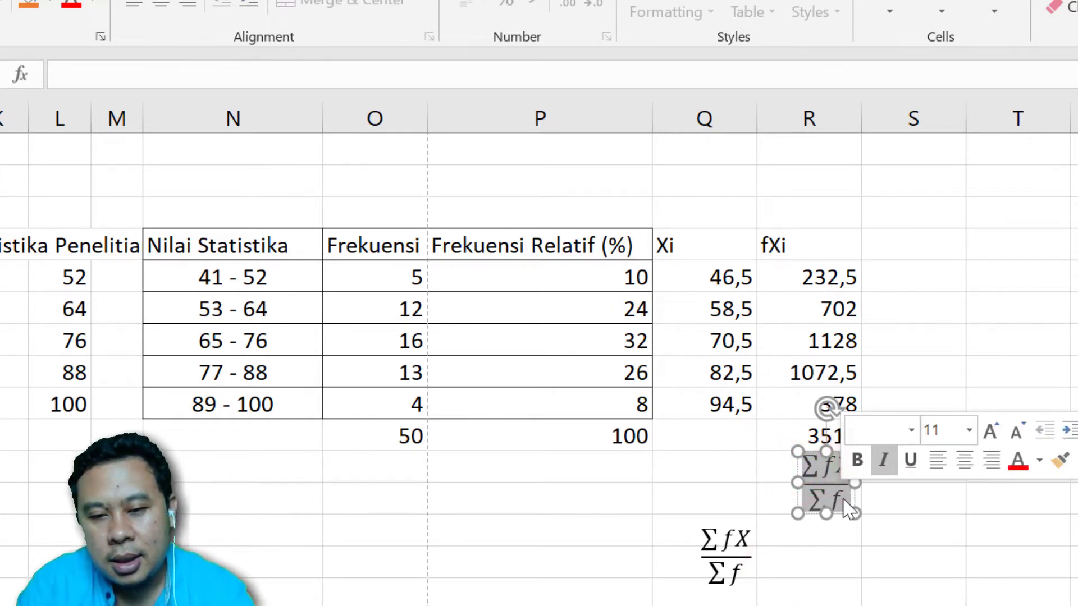
Copy ∑fX out of the duplicate equation and delete that equation box
{"action": "left_click", "coordinate": [805, 466]}
{"action": "left_click_drag", "start_coordinate": [807, 466], "coordinate": [849, 466]}
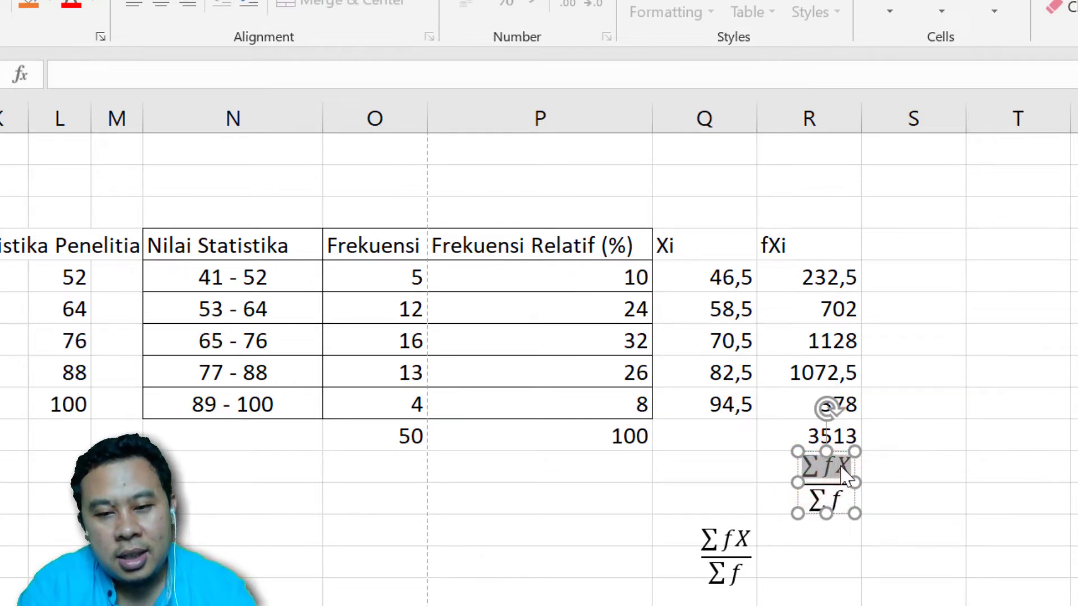
{"action": "key", "text": "BackSpace"}
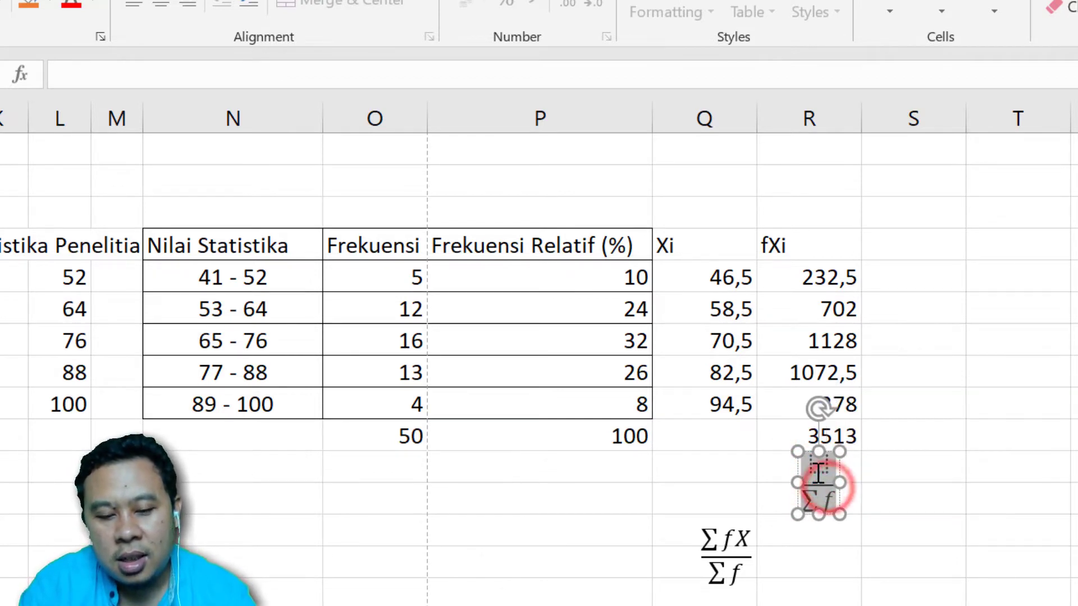
{"action": "key", "text": "ctrl+v"}
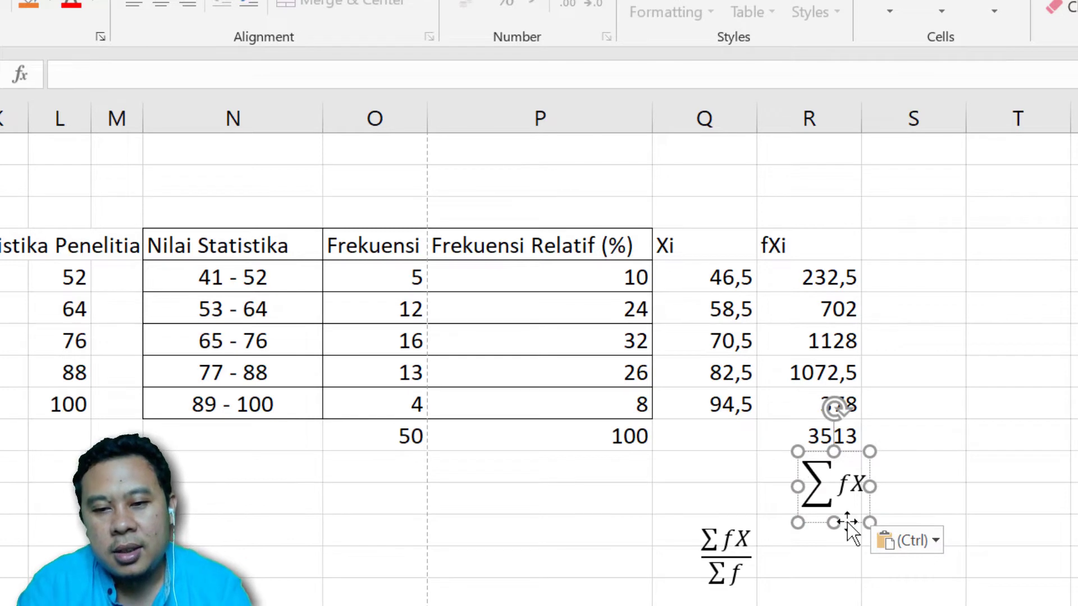
{"action": "key", "text": "BackSpace"}
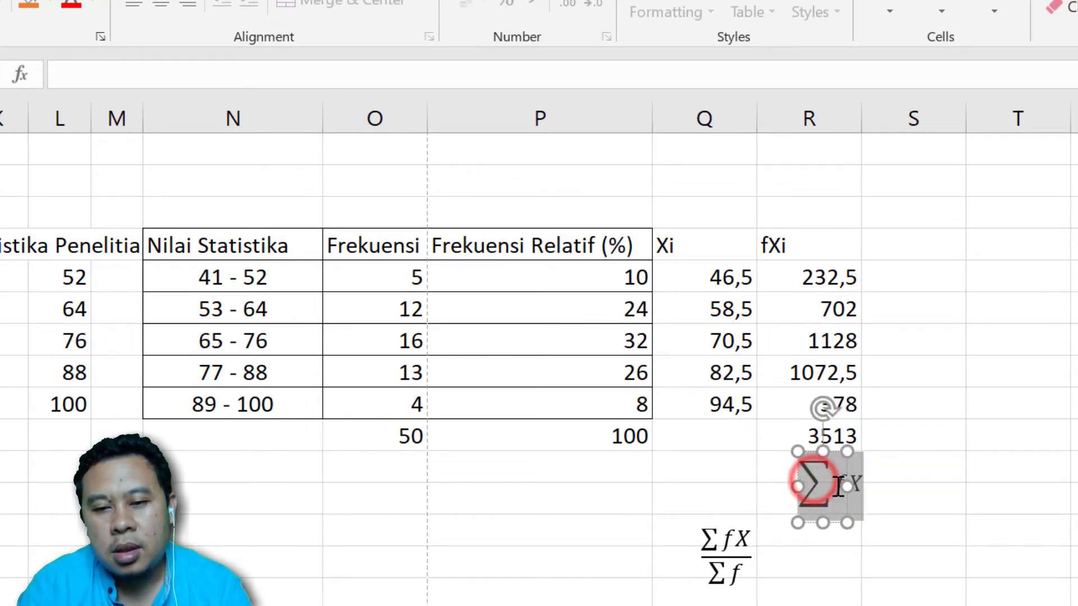
{"action": "left_click_drag", "start_coordinate": [813, 480], "coordinate": [845, 484]}
{"action": "key", "text": "BackSpace"}
{"action": "left_click", "coordinate": [892, 489]}
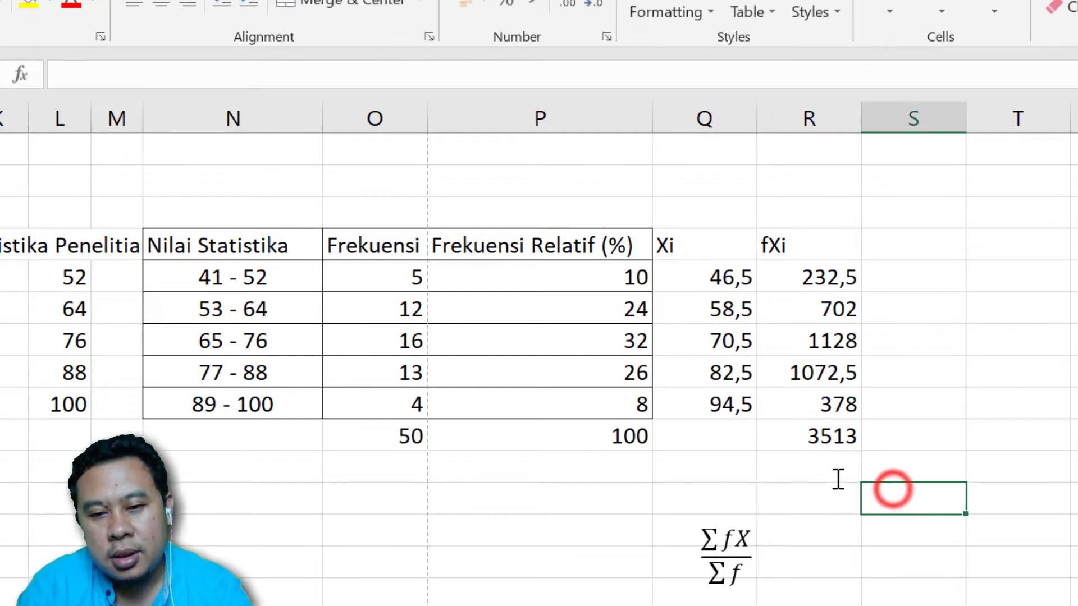
{"action": "left_click", "coordinate": [838, 475]}
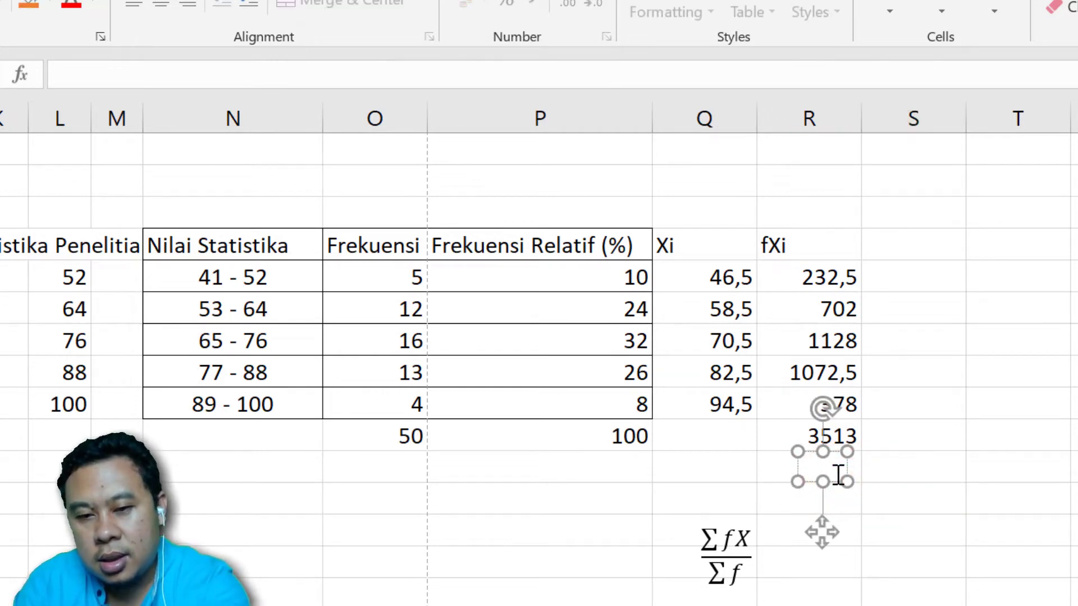
{"action": "key", "text": "Delete"}
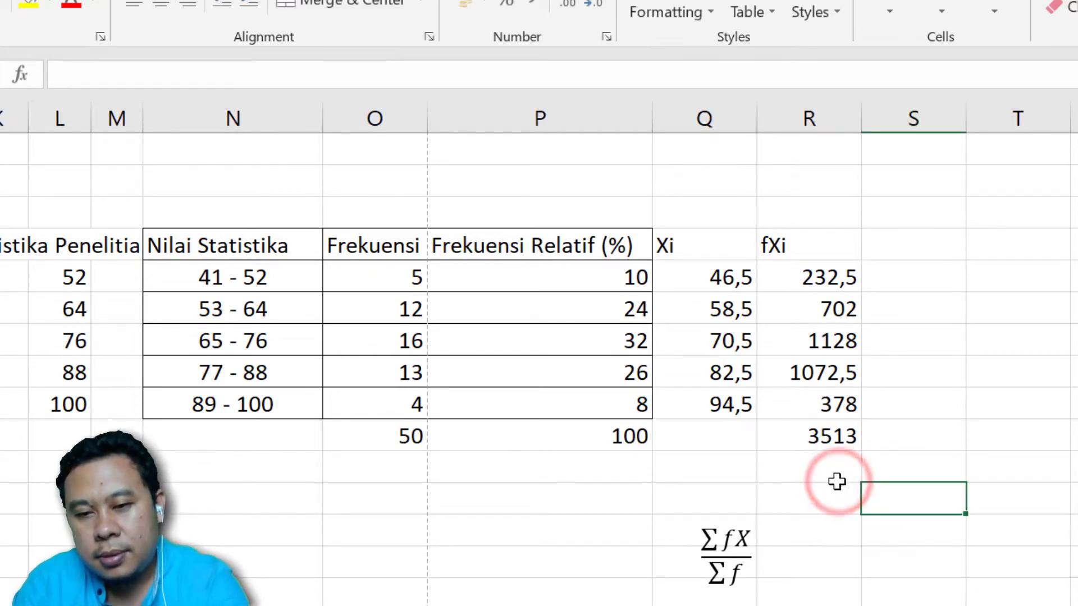
Paste ∑fX as the label in R26 under 3513, removing the ▒ placeholder
{"action": "left_click", "coordinate": [827, 473]}
{"action": "key", "text": "ctrl+v"}
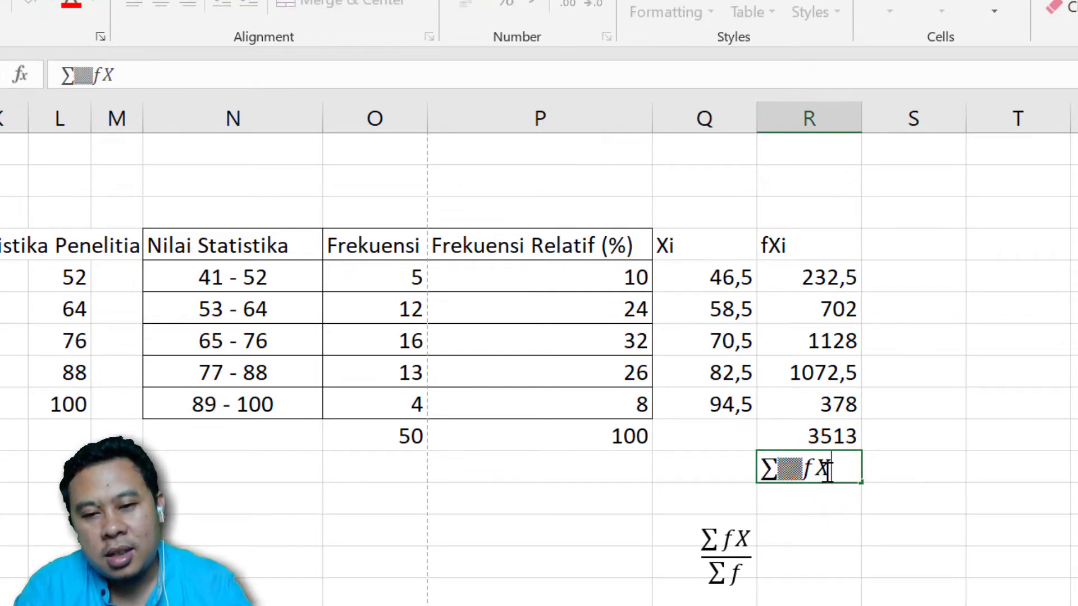
{"action": "key", "text": "BackSpace"}
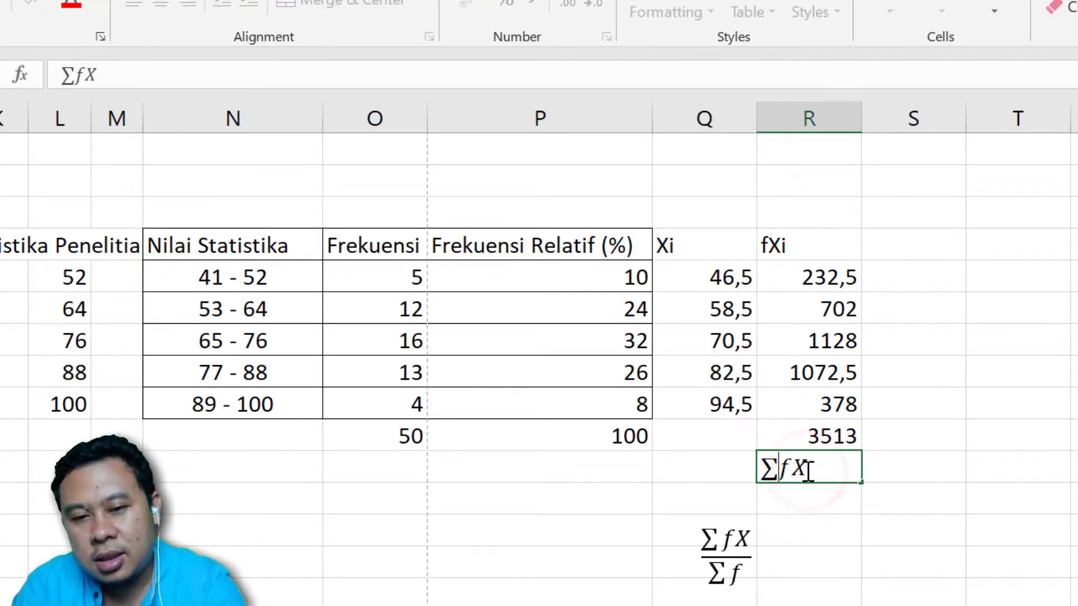
{"action": "left_click", "coordinate": [878, 511]}
{"action": "left_click", "coordinate": [825, 471]}
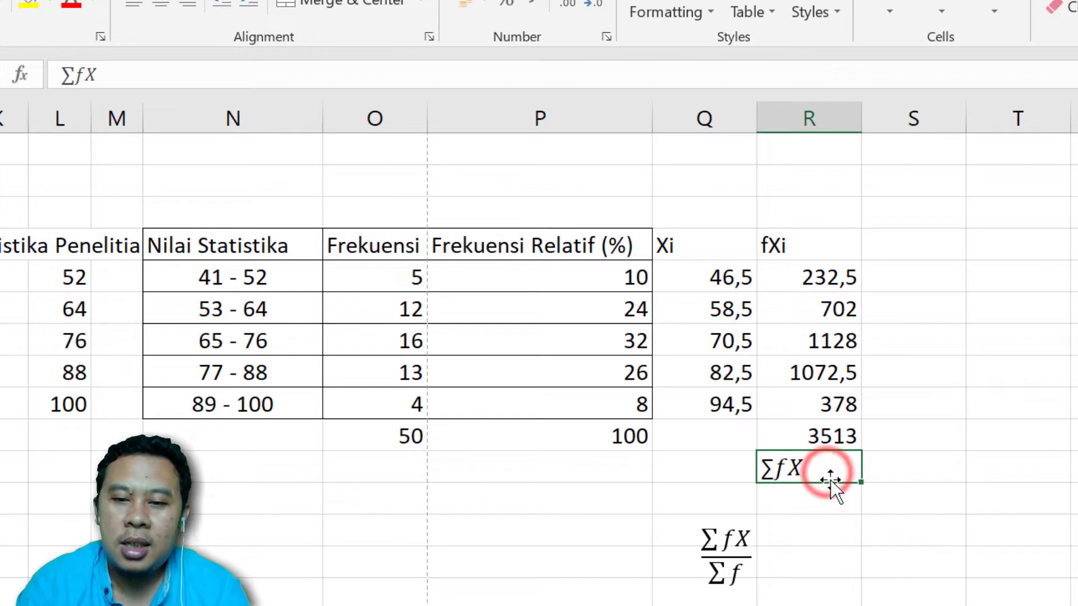
{"action": "left_click", "coordinate": [846, 438]}
{"action": "left_click_drag", "start_coordinate": [846, 437], "coordinate": [837, 466]}
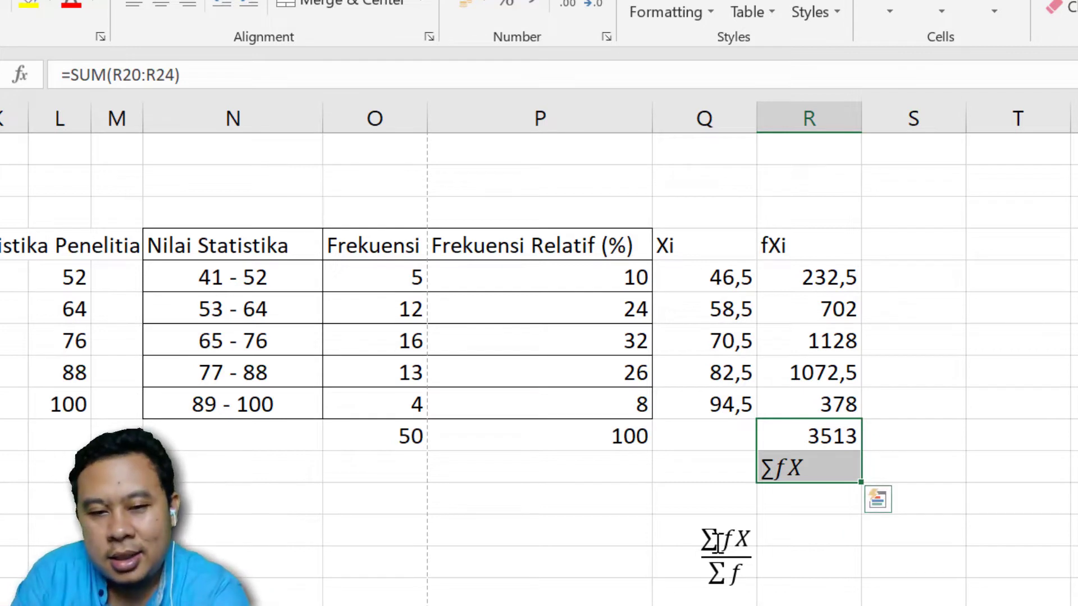
Compute the grouped mean 70,26 in R28 with =R25/O25
{"action": "left_click", "coordinate": [404, 443]}
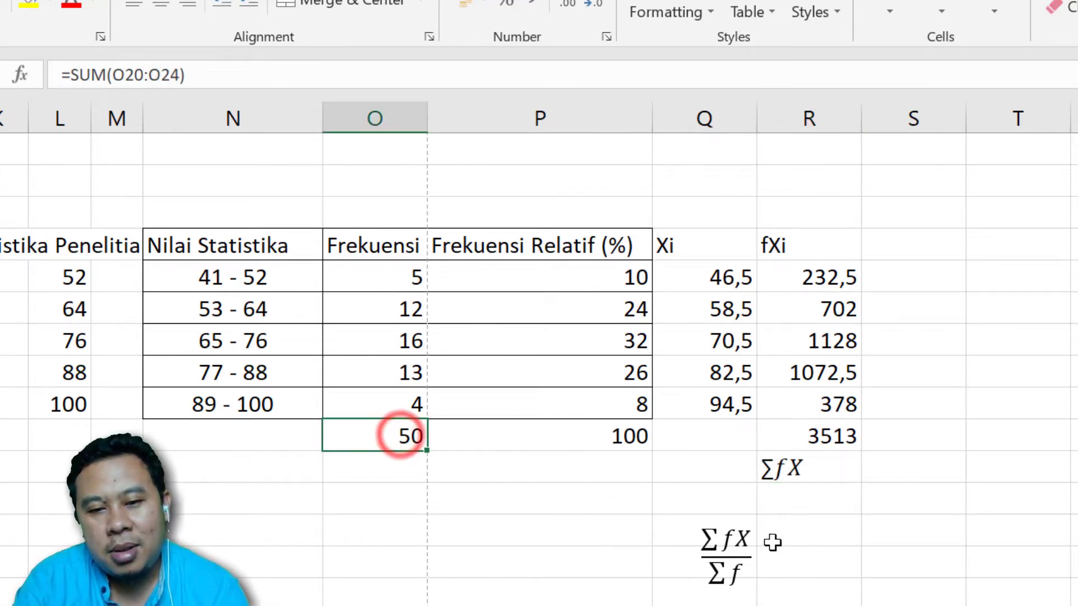
{"action": "left_click", "coordinate": [819, 536]}
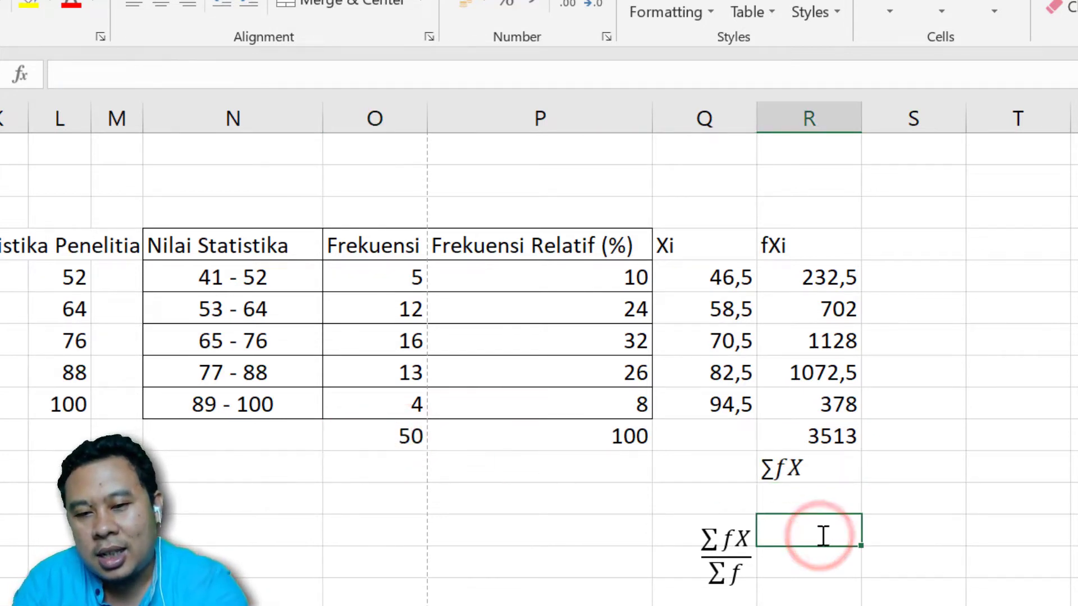
{"action": "type", "text": "="}
{"action": "left_click", "coordinate": [841, 434]}
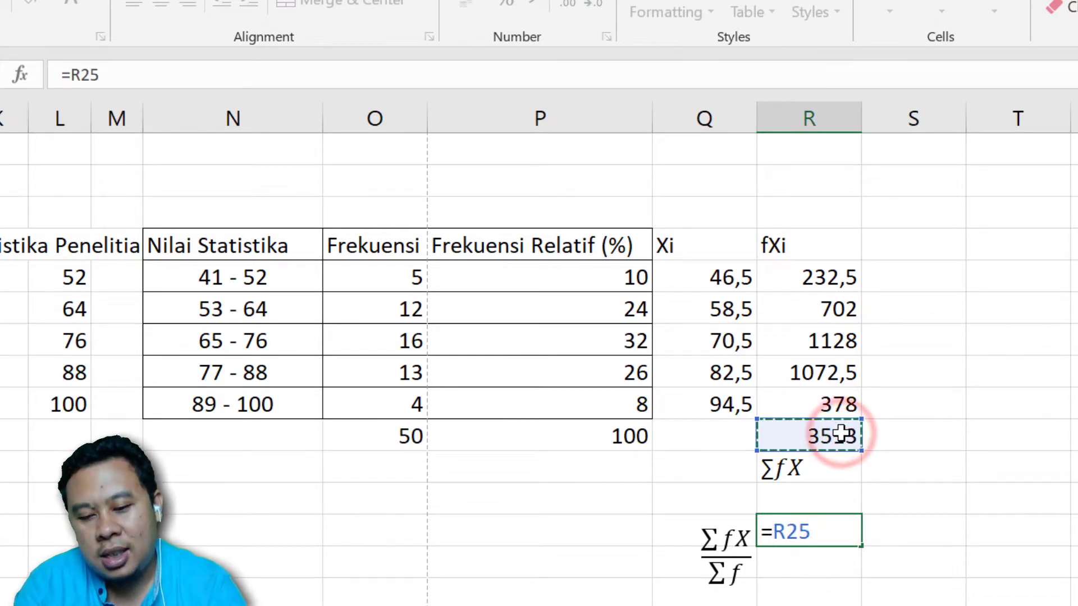
{"action": "type", "text": "/"}
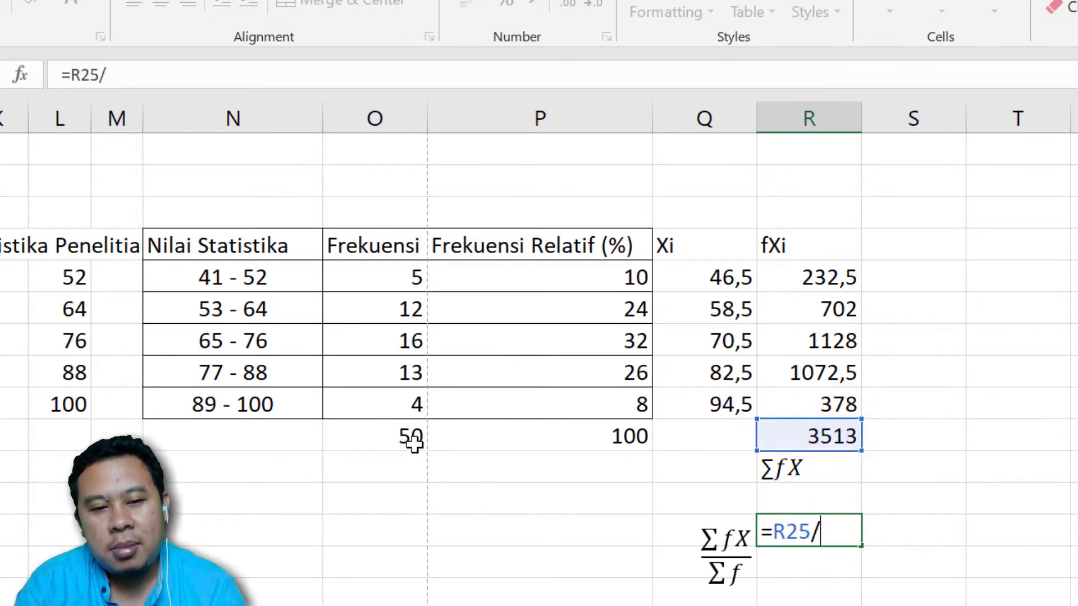
{"action": "left_click", "coordinate": [414, 443]}
{"action": "key", "text": "Return"}
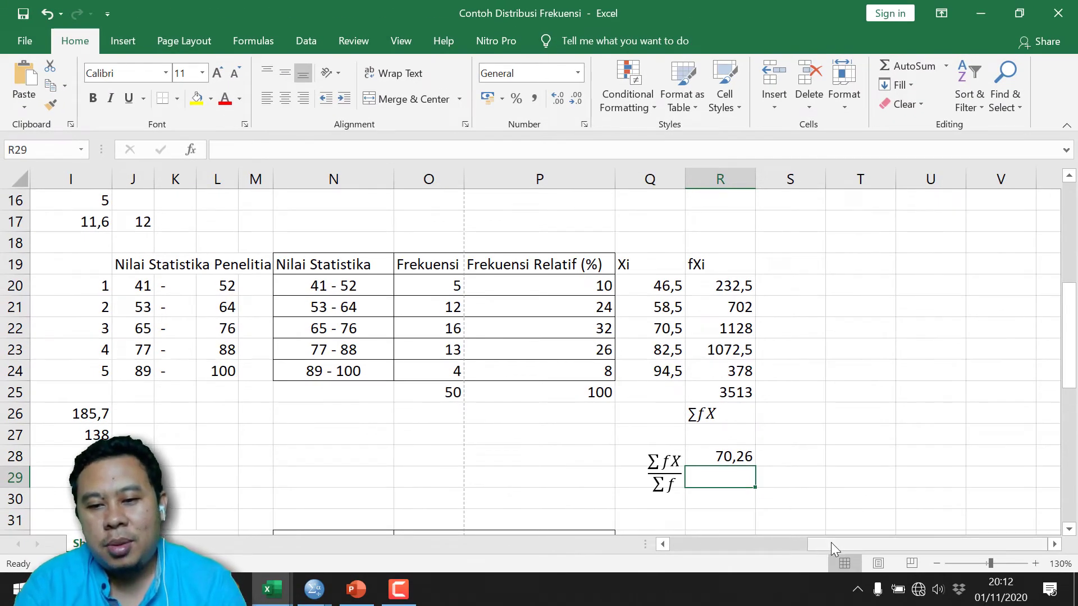
{"action": "mouse_move", "coordinate": [831, 542]}
{"action": "left_mouse_down"}
{"action": "mouse_move", "coordinate": [716, 543]}
{"action": "mouse_move", "coordinate": [806, 540]}
{"action": "left_mouse_up"}
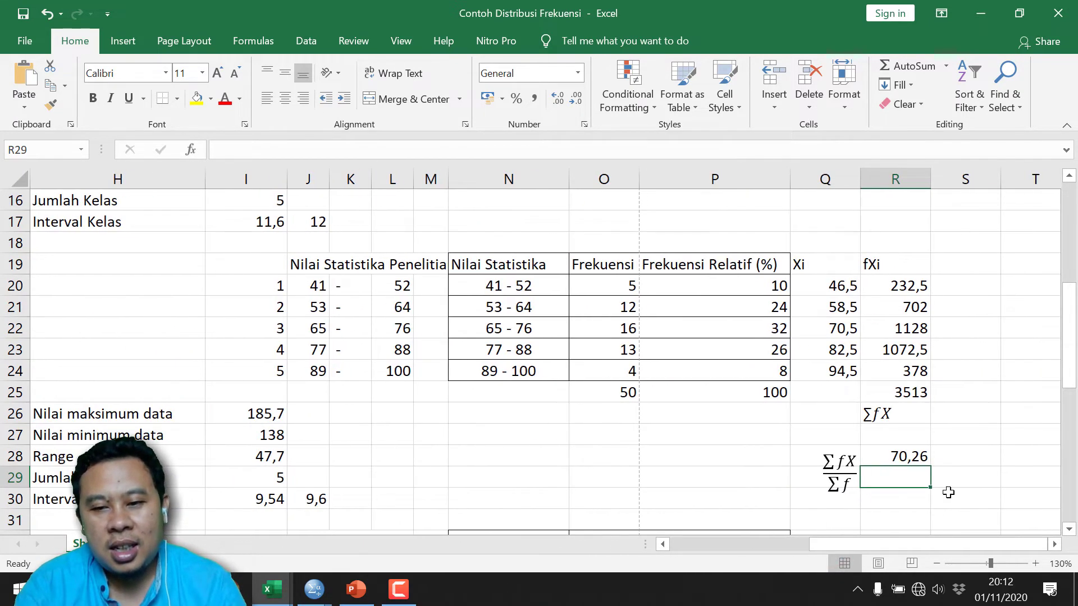
Label R29 'Dat Kelompok' and S29 'Data Tunggal' beneath the mean
{"action": "left_click_drag", "start_coordinate": [946, 544], "coordinate": [992, 535]}
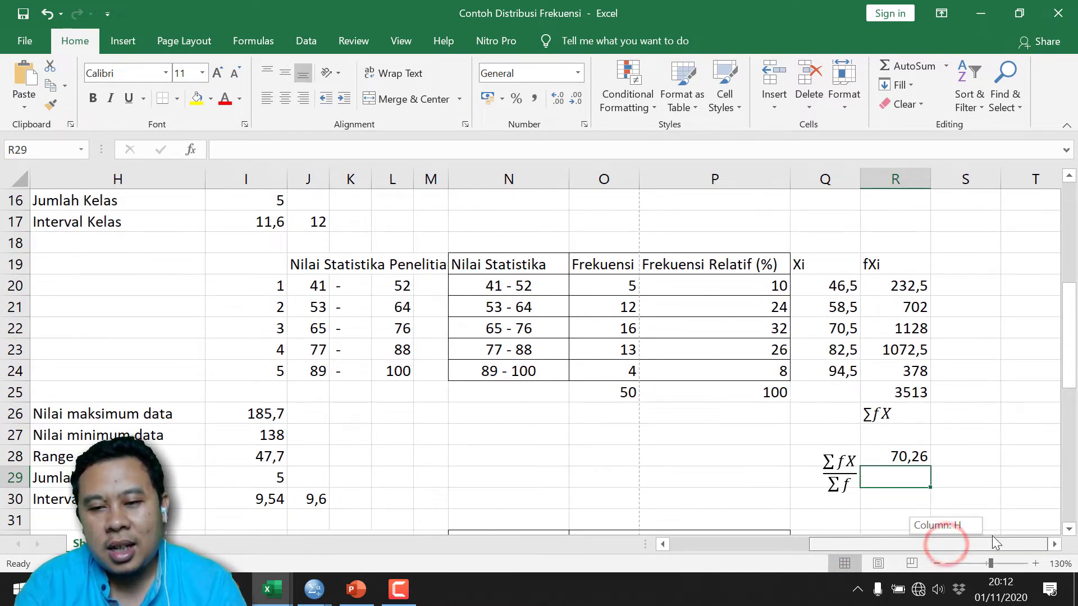
{"action": "left_click", "coordinate": [968, 464]}
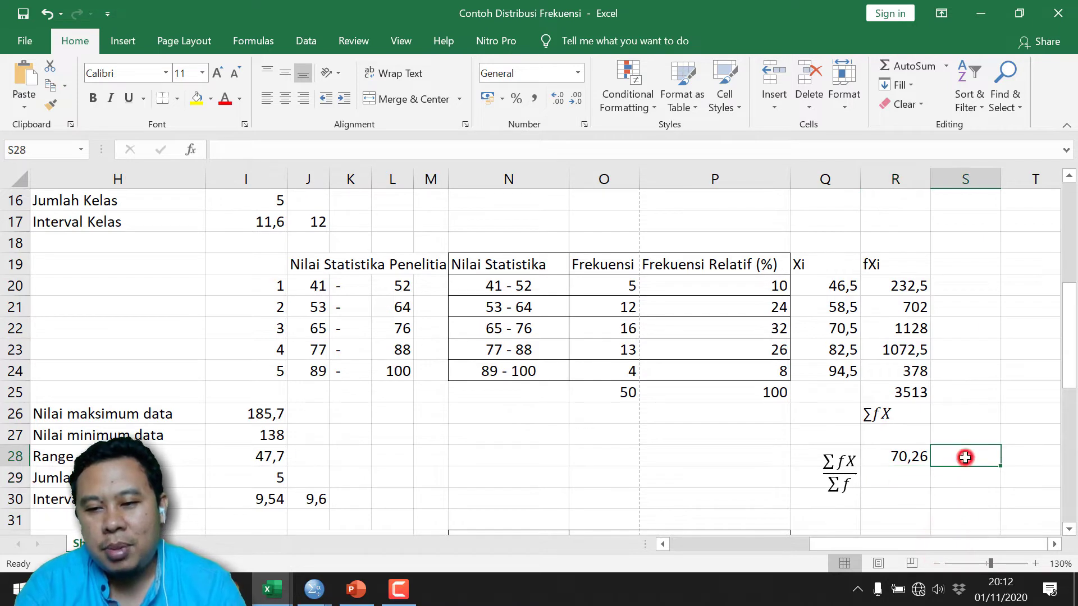
{"action": "left_click", "coordinate": [902, 478]}
{"action": "type", "text": "K"}
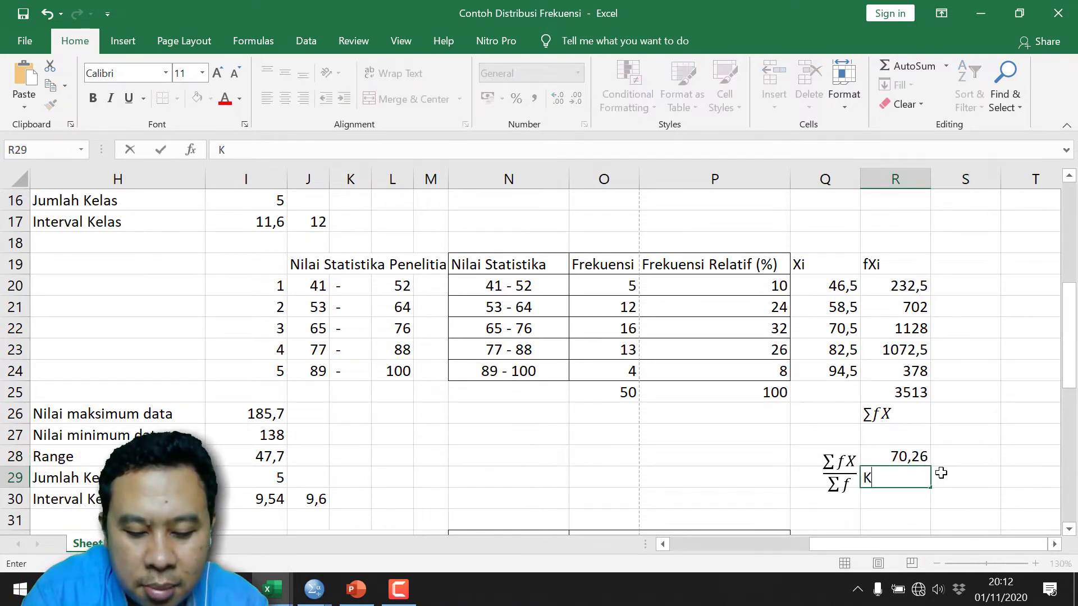
{"action": "type", "text": "el"}
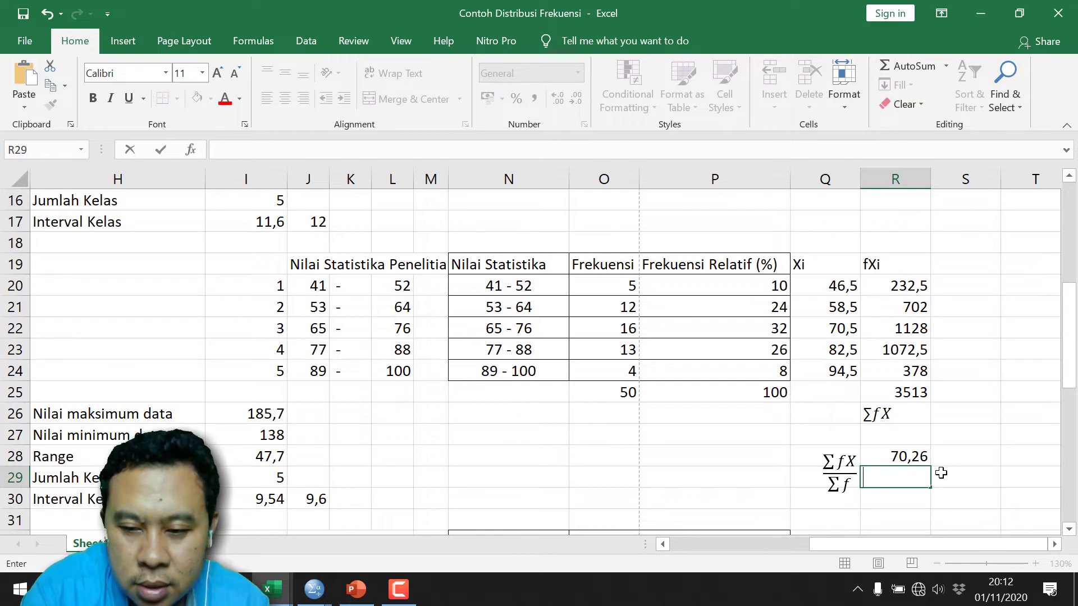
{"action": "type", "text": "Dat"}
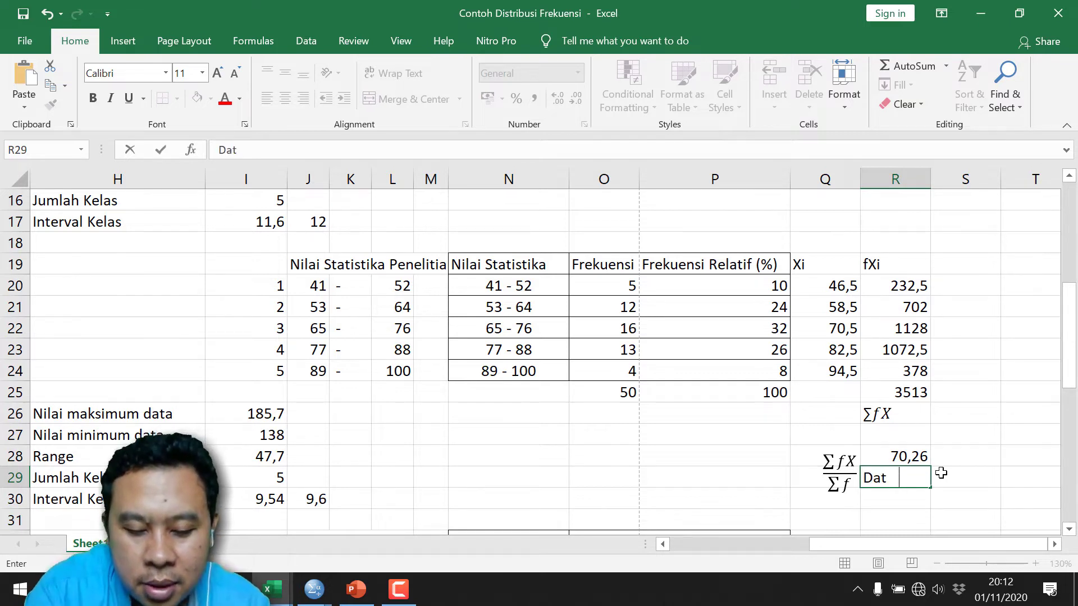
{"action": "type", "text": "k"}
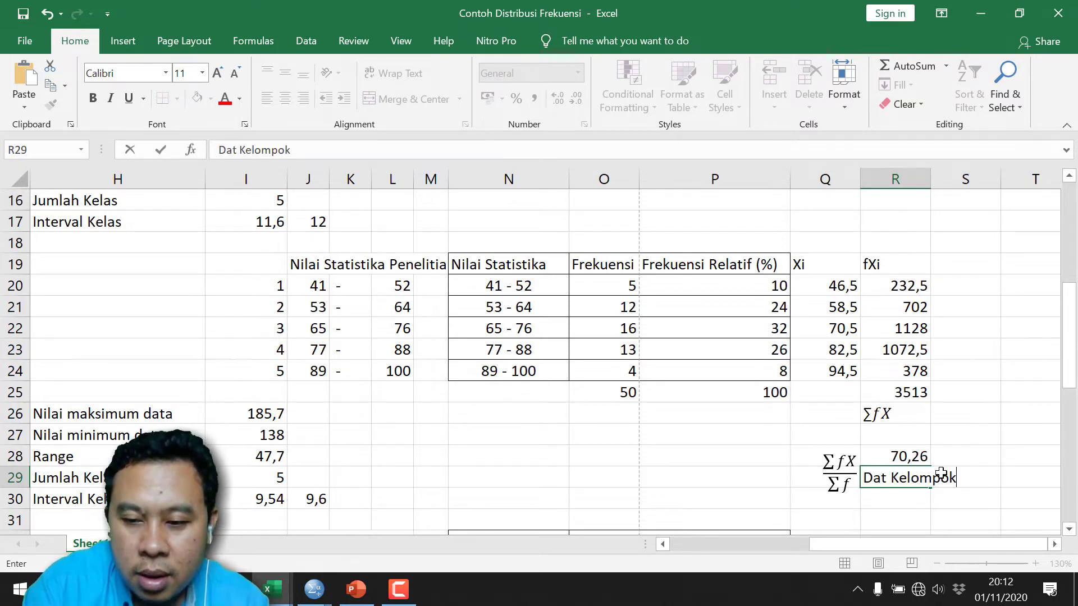
{"action": "left_click", "coordinate": [941, 474]}
{"action": "type", "text": "D"}
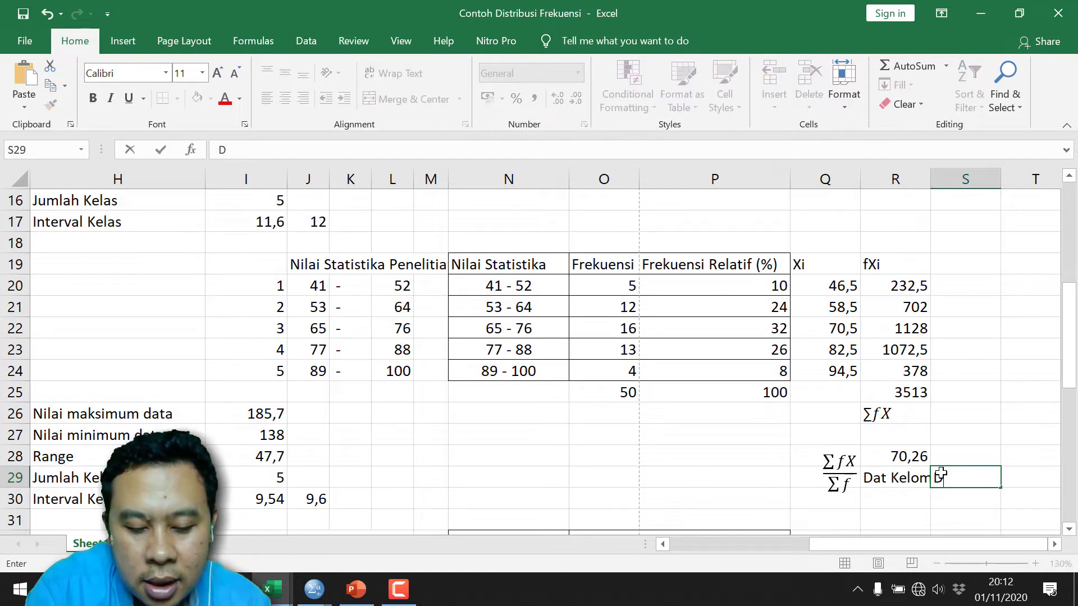
{"action": "type", "text": "ata Tung"}
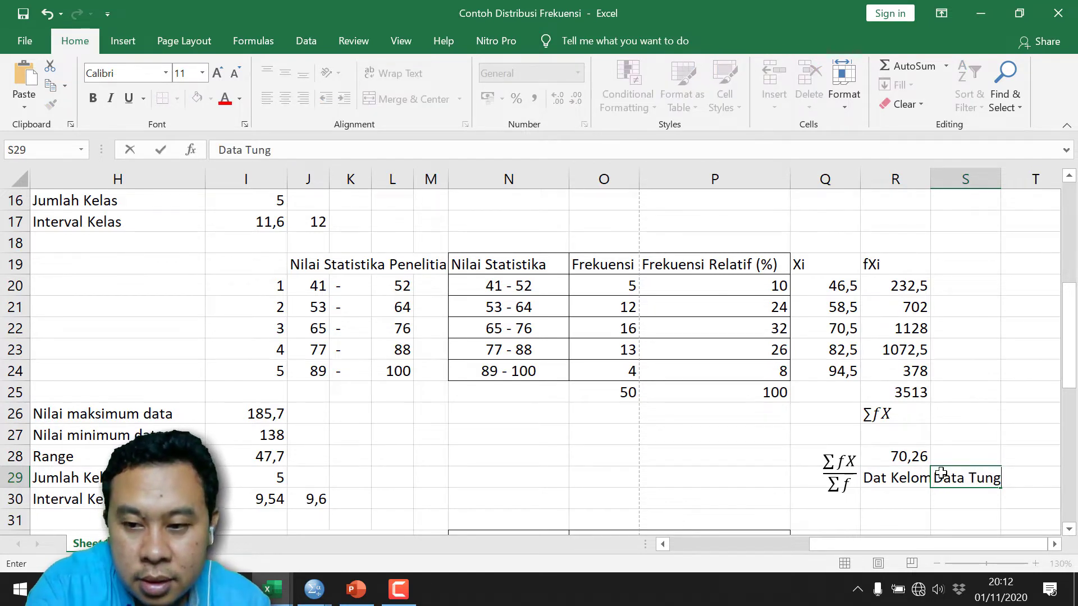
{"action": "type", "text": "gal"}
{"action": "key", "text": "Return"}
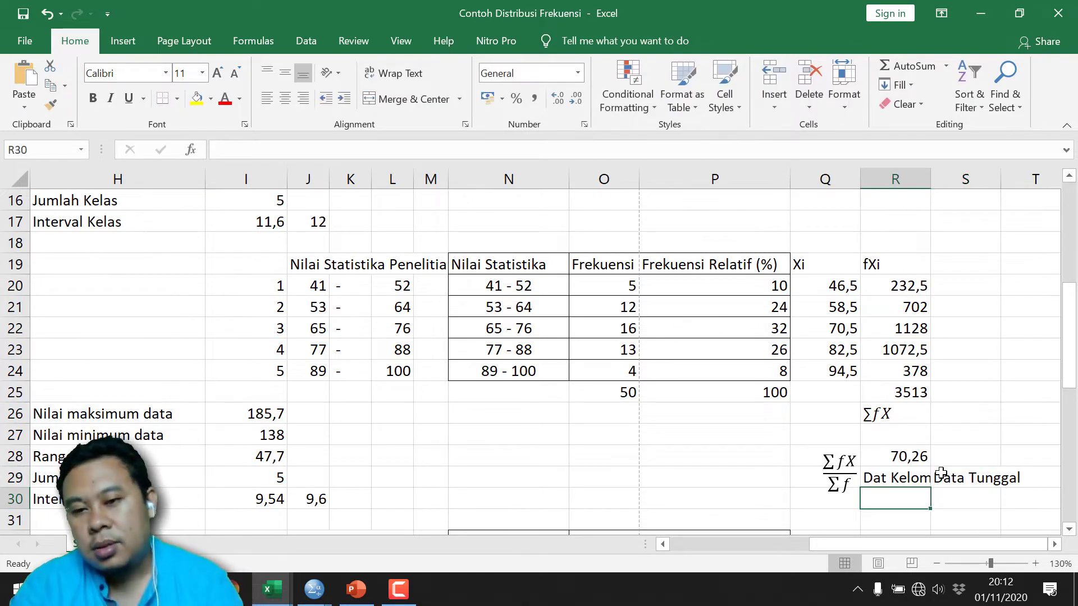
{"action": "left_click", "coordinate": [953, 462]}
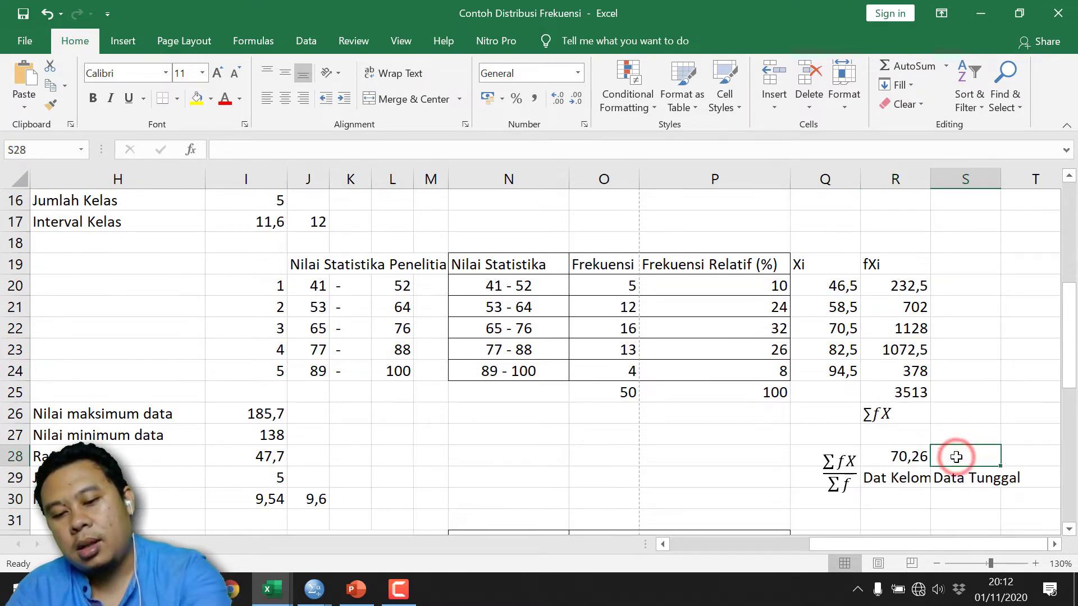
Enter =AVERAGE(E2:E51) in S28 to get the ungrouped mean 70,42
{"action": "type", "text": "="}
{"action": "left_click_drag", "start_coordinate": [935, 541], "coordinate": [932, 542]}
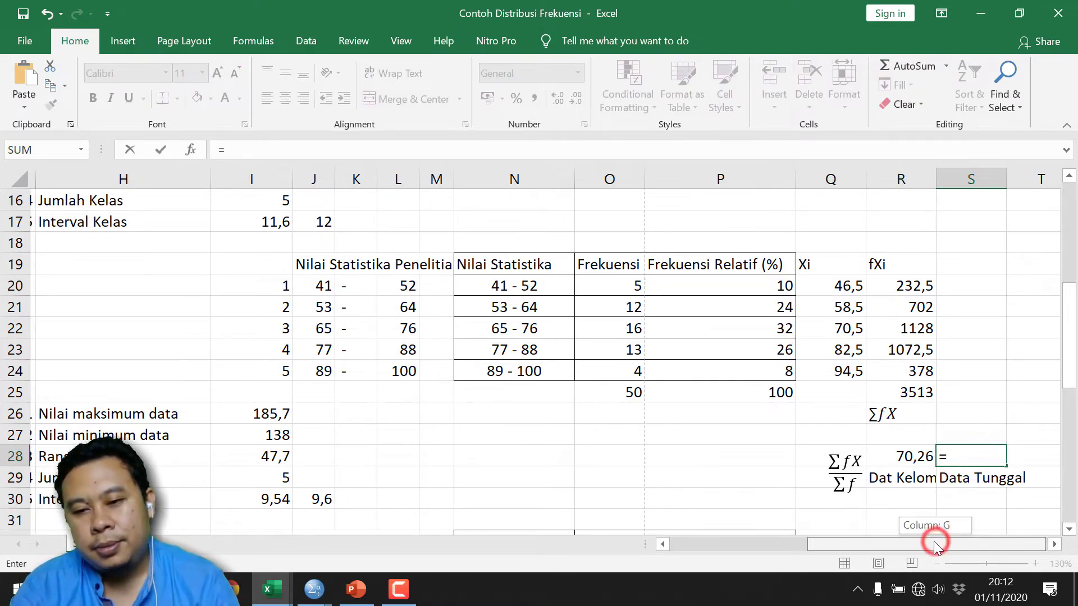
{"action": "type", "text": "aver"}
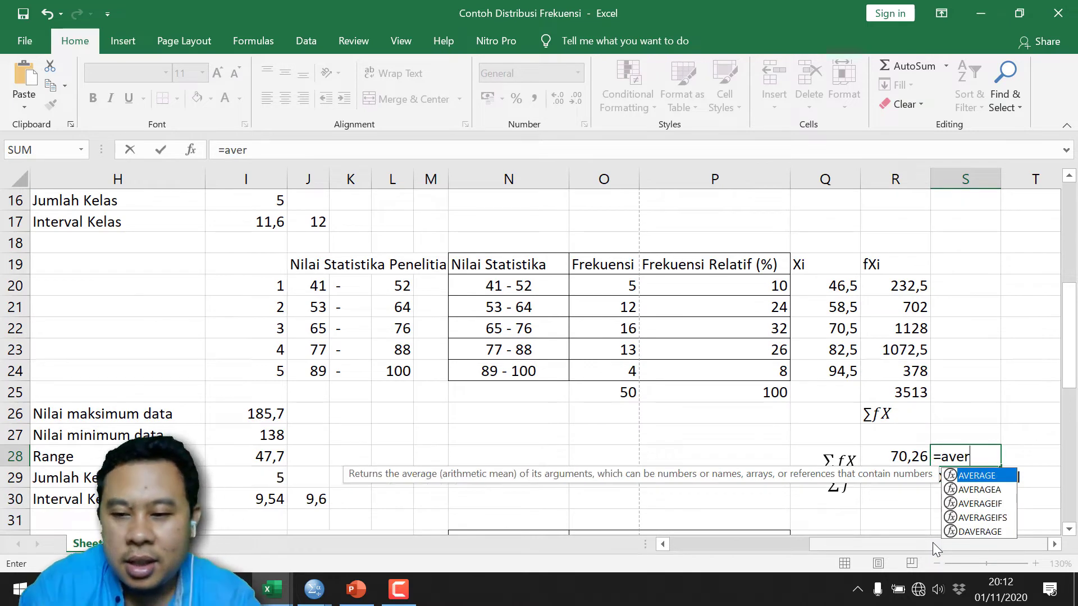
{"action": "type", "text": "a"}
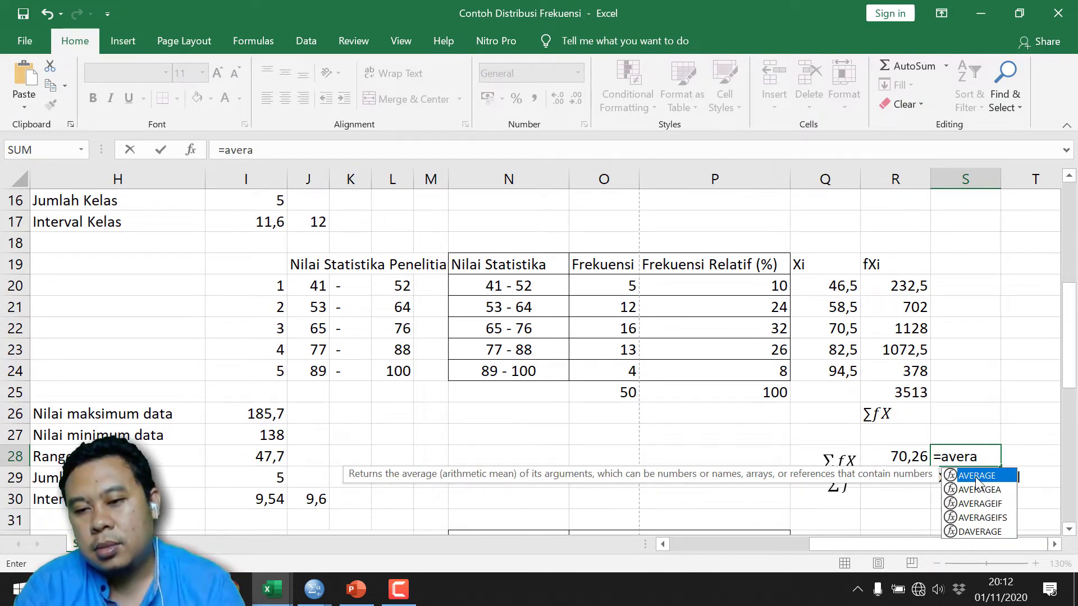
{"action": "double_click", "coordinate": [976, 476]}
{"action": "left_click_drag", "start_coordinate": [1007, 544], "coordinate": [973, 547]}
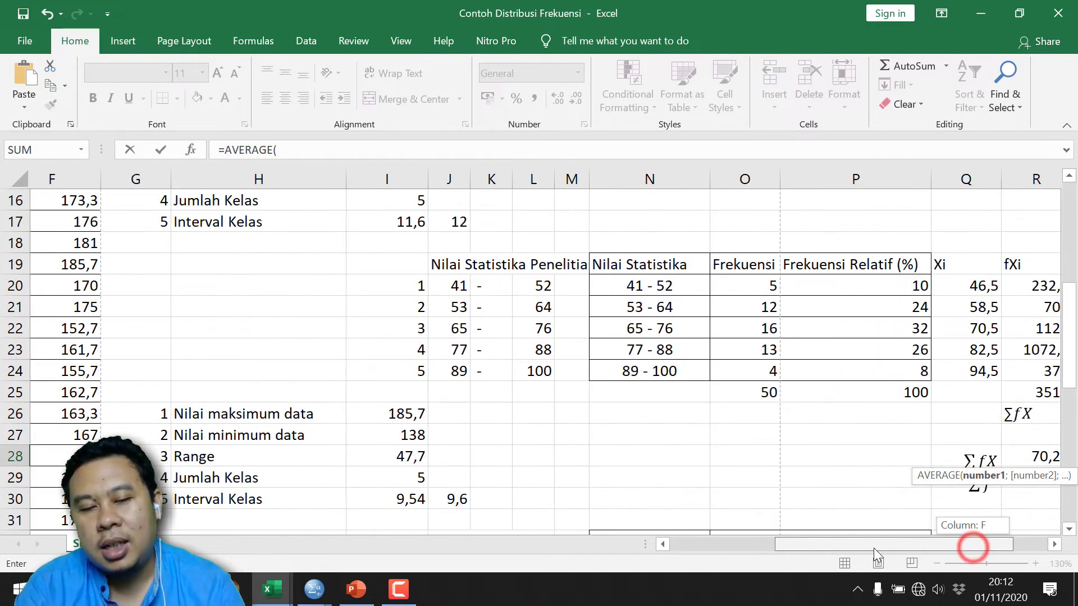
{"action": "left_click_drag", "start_coordinate": [873, 548], "coordinate": [746, 548]}
{"action": "scroll", "coordinate": [567, 376], "scroll_direction": "up", "scroll_amount": 5}
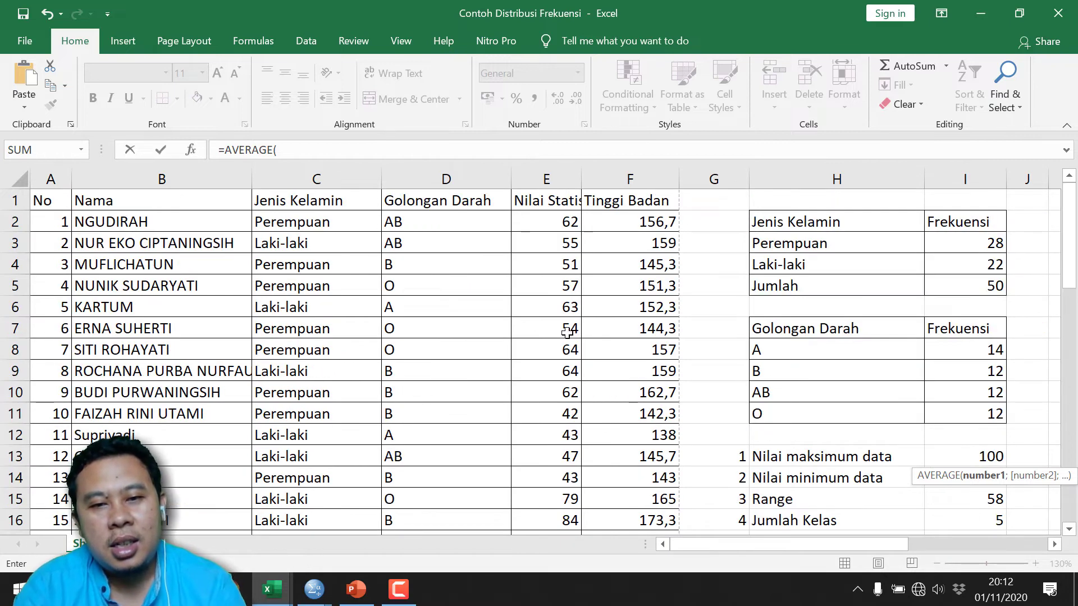
{"action": "left_click_drag", "start_coordinate": [556, 228], "coordinate": [561, 603]}
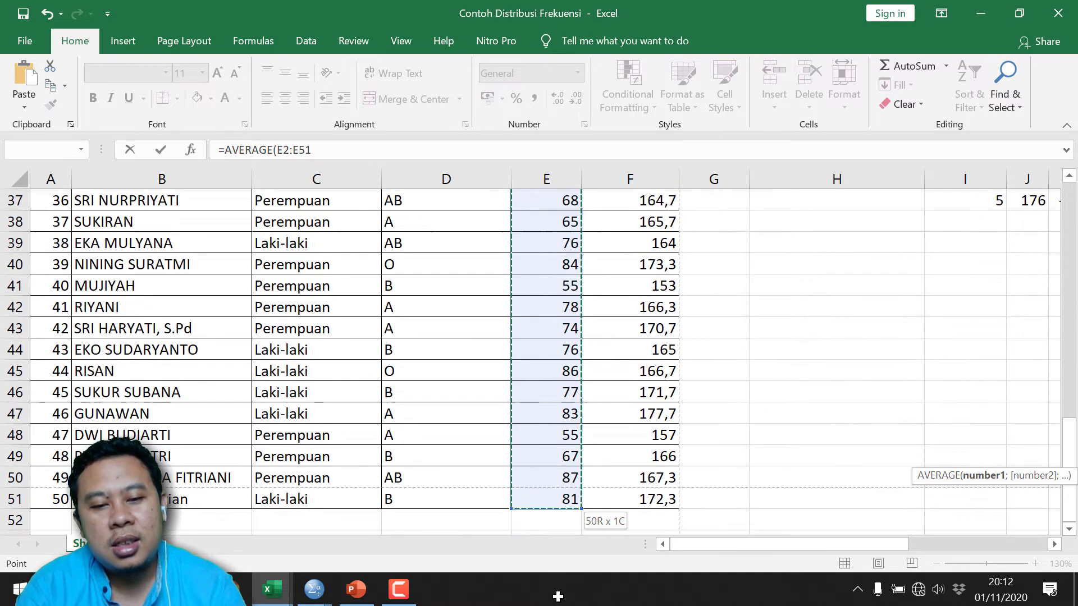
{"action": "left_click_drag", "start_coordinate": [562, 603], "coordinate": [547, 471]}
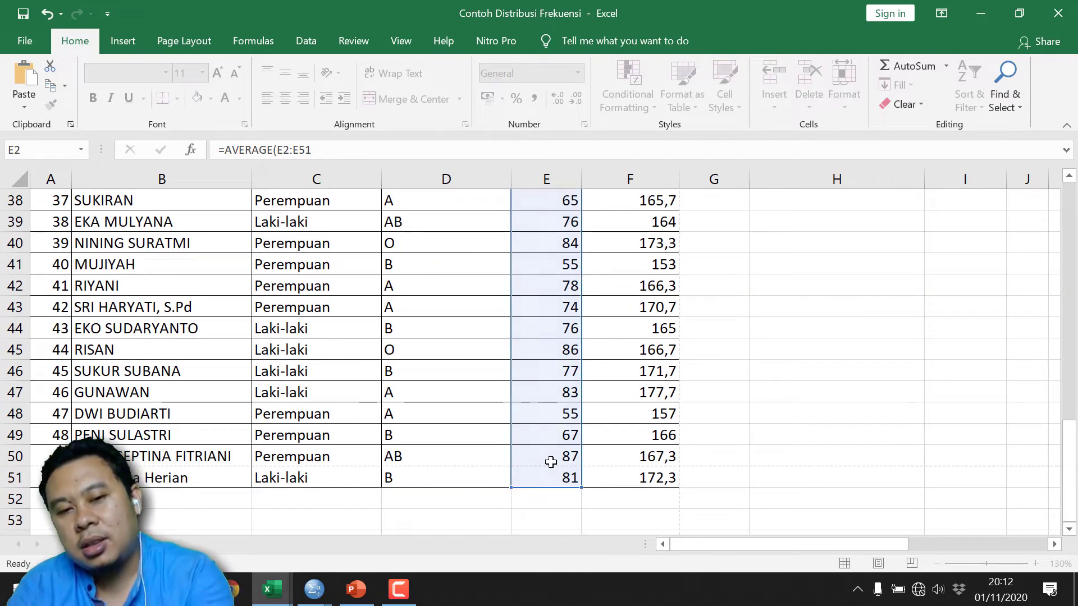
{"action": "key", "text": "Return"}
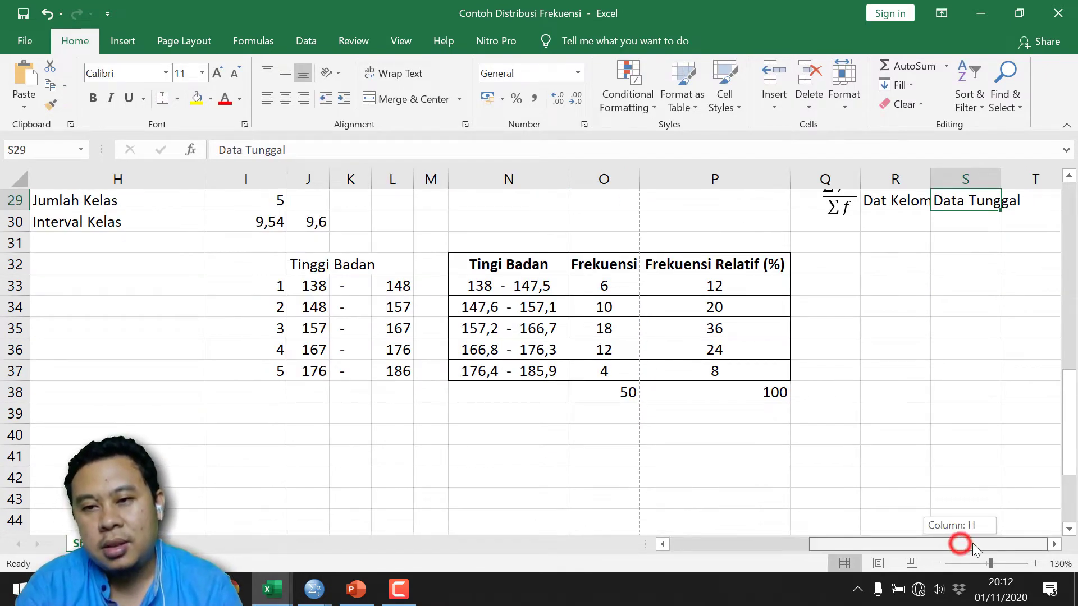
{"action": "scroll", "coordinate": [962, 397], "scroll_direction": "up", "scroll_amount": 2}
{"action": "left_click", "coordinate": [976, 307]}
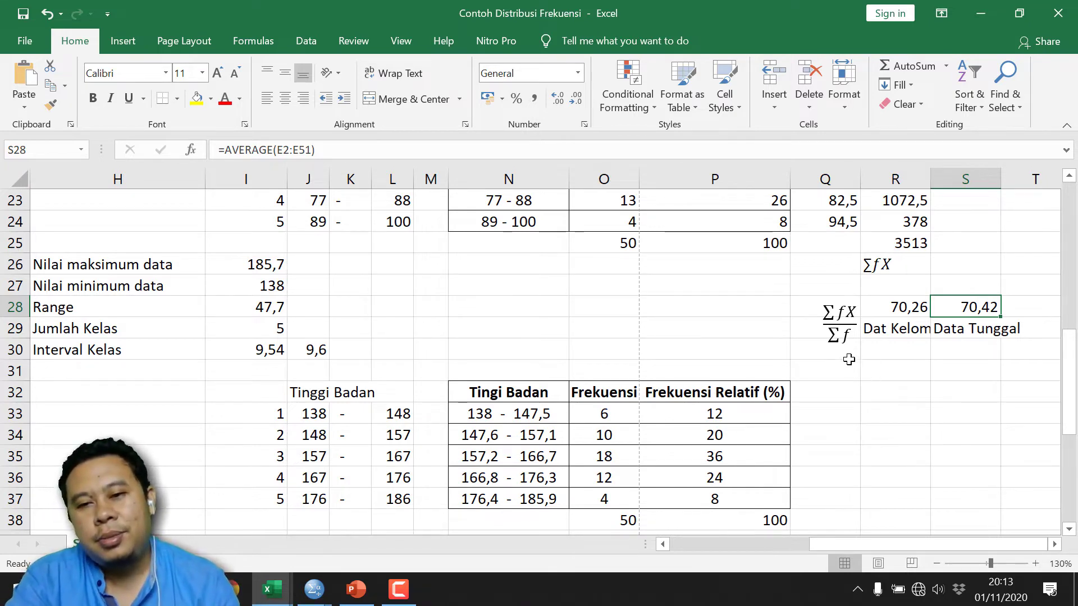
{"action": "scroll", "coordinate": [869, 336], "scroll_direction": "up", "scroll_amount": 1}
{"action": "scroll", "coordinate": [930, 463], "scroll_direction": "up", "scroll_amount": 1}
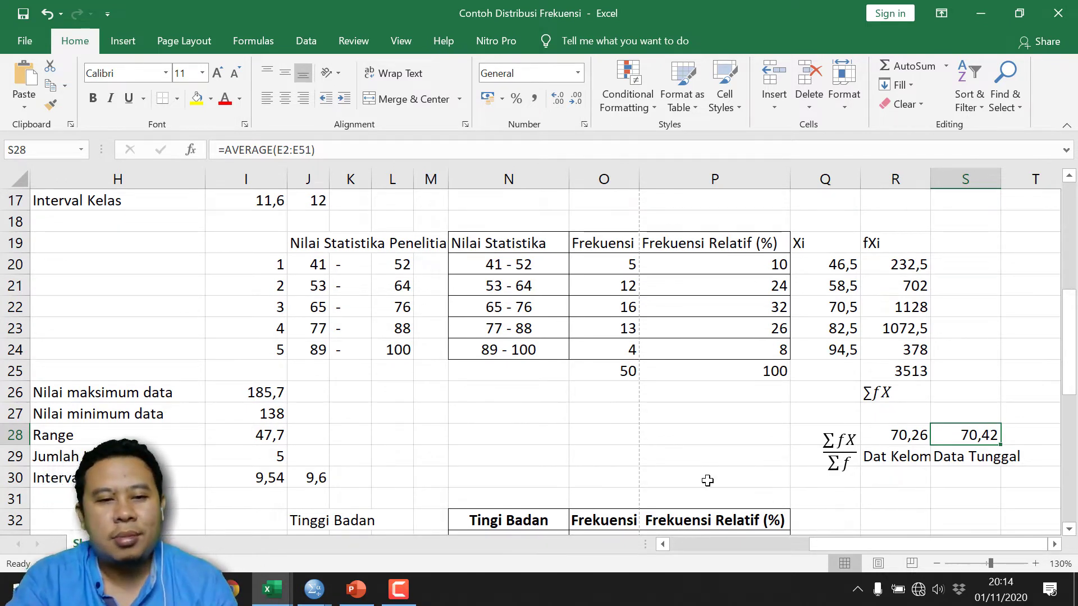
Copy the frequency table J19:P24 and paste it at B2 on a blank sheet
{"action": "mouse_move", "coordinate": [310, 246]}
{"action": "left_mouse_down"}
{"action": "mouse_move", "coordinate": [781, 375]}
{"action": "mouse_move", "coordinate": [768, 346]}
{"action": "left_mouse_up"}
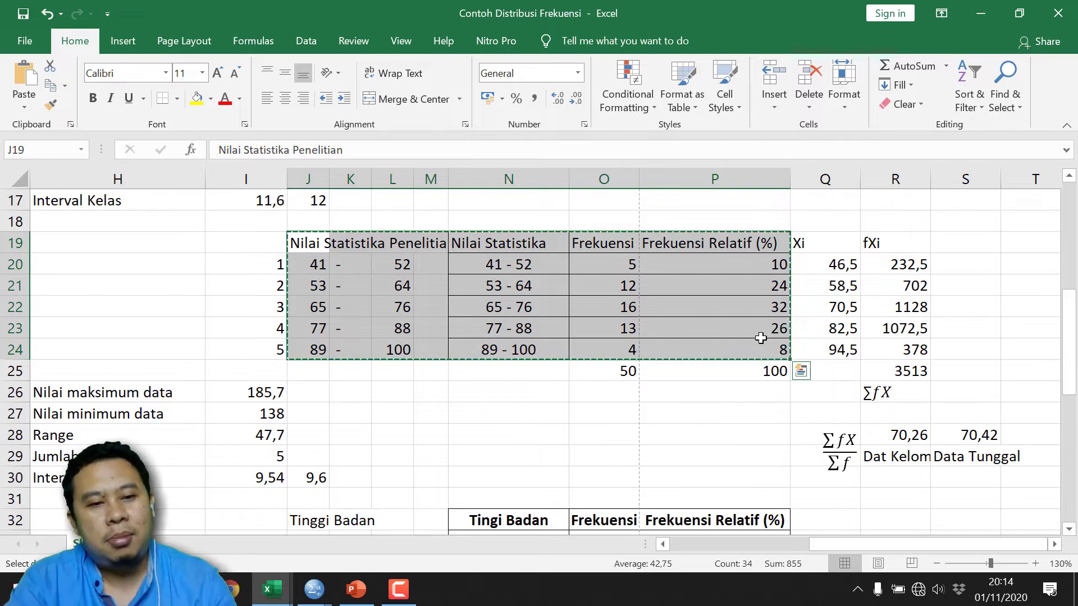
{"action": "key", "text": "ctrl+c"}
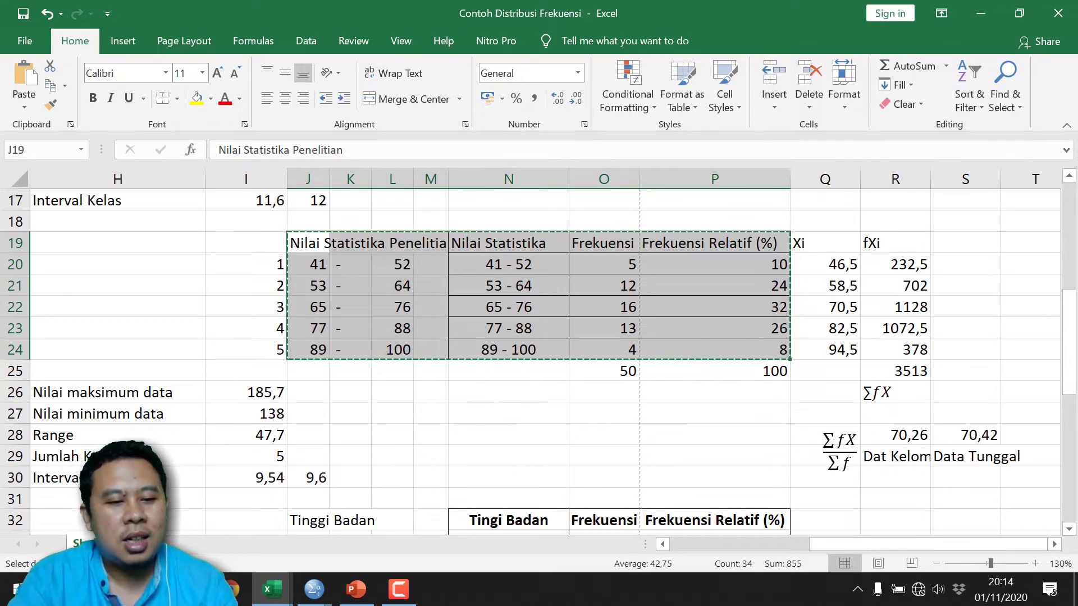
{"action": "left_click", "coordinate": [194, 544]}
{"action": "left_click", "coordinate": [90, 209]}
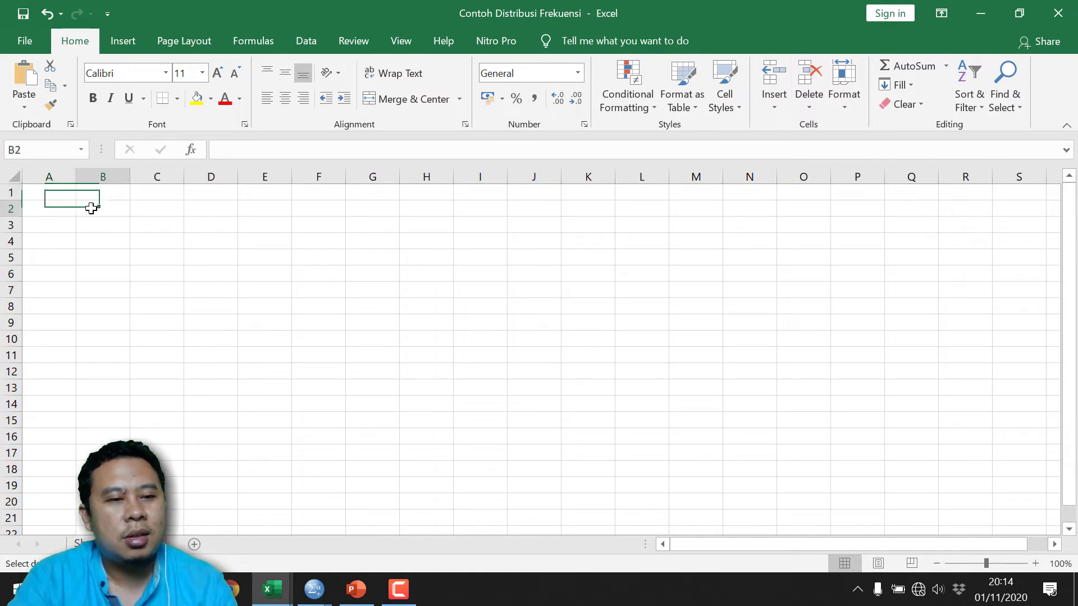
{"action": "right_click", "coordinate": [89, 208]}
{"action": "left_click", "coordinate": [148, 257]}
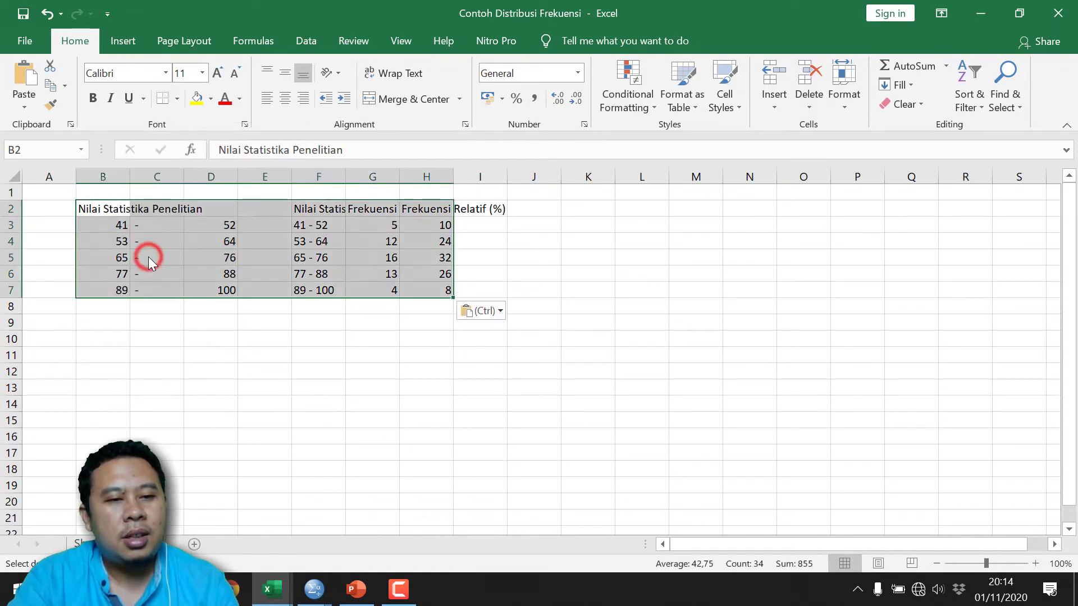
{"action": "left_click", "coordinate": [219, 267]}
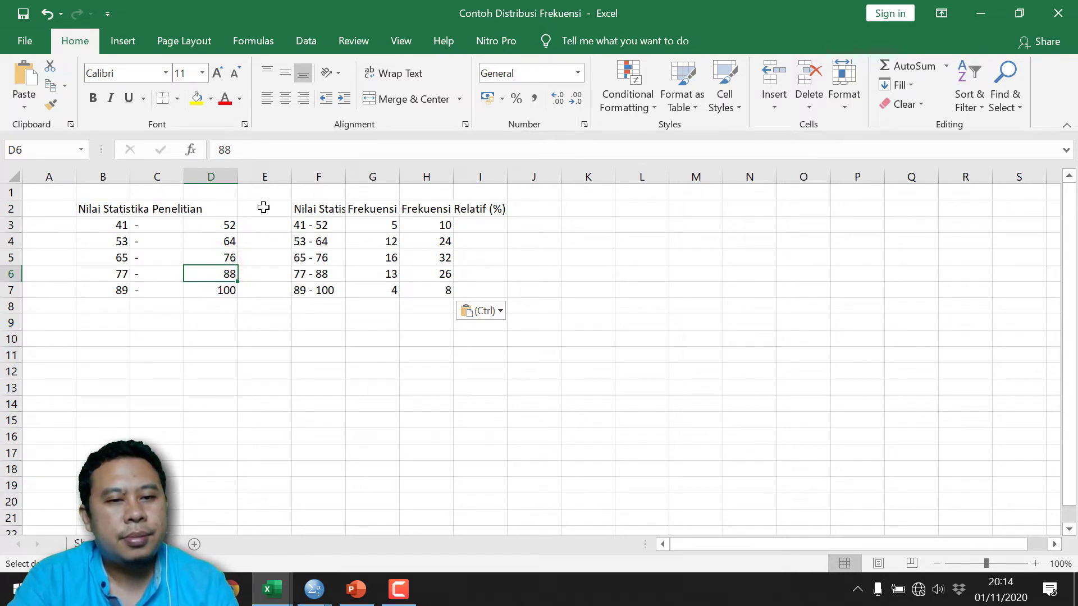
Delete column H to remove the relative-frequency values
{"action": "left_click", "coordinate": [429, 177]}
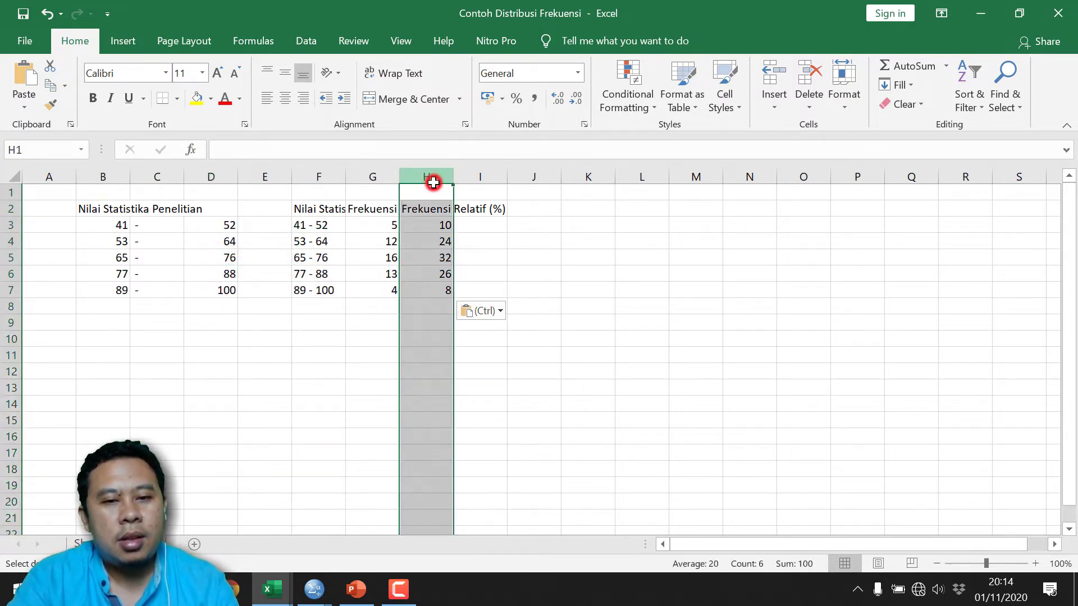
{"action": "right_click", "coordinate": [429, 179]}
{"action": "left_click", "coordinate": [475, 324]}
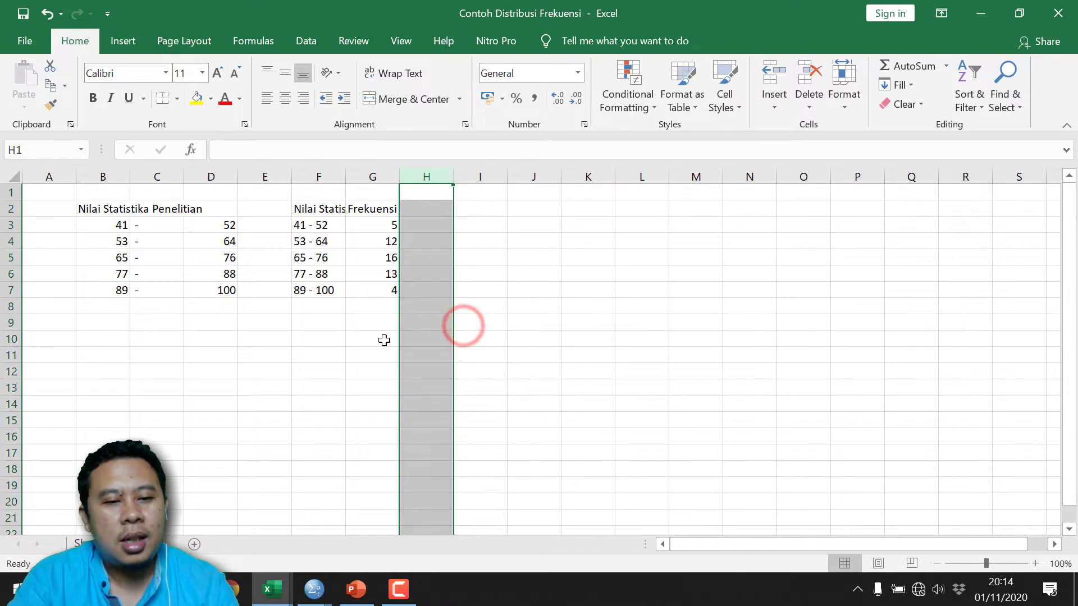
{"action": "left_click", "coordinate": [356, 589]}
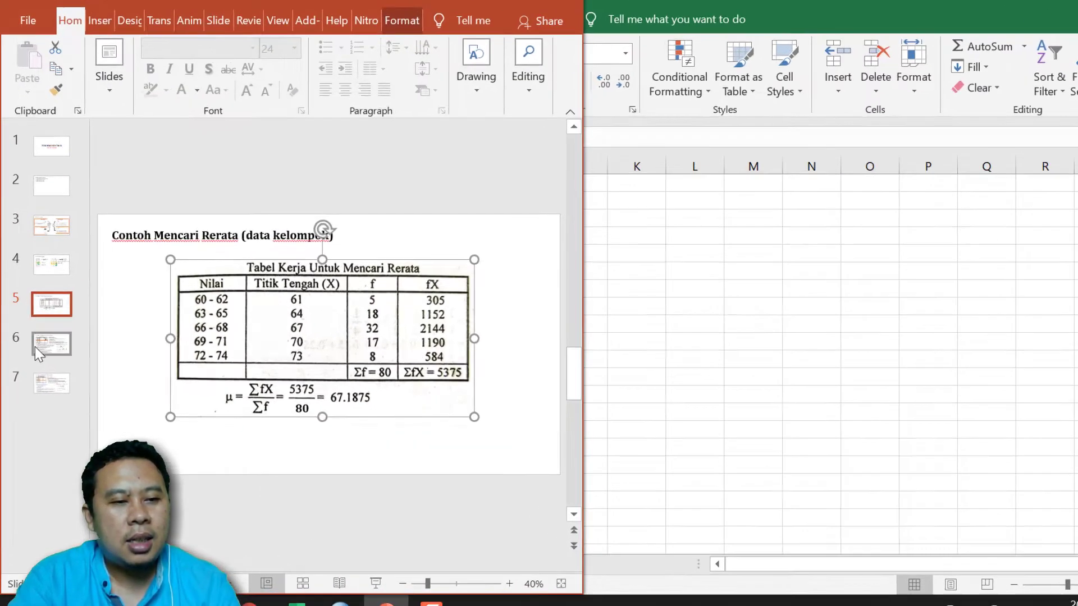
{"action": "left_click", "coordinate": [42, 342]}
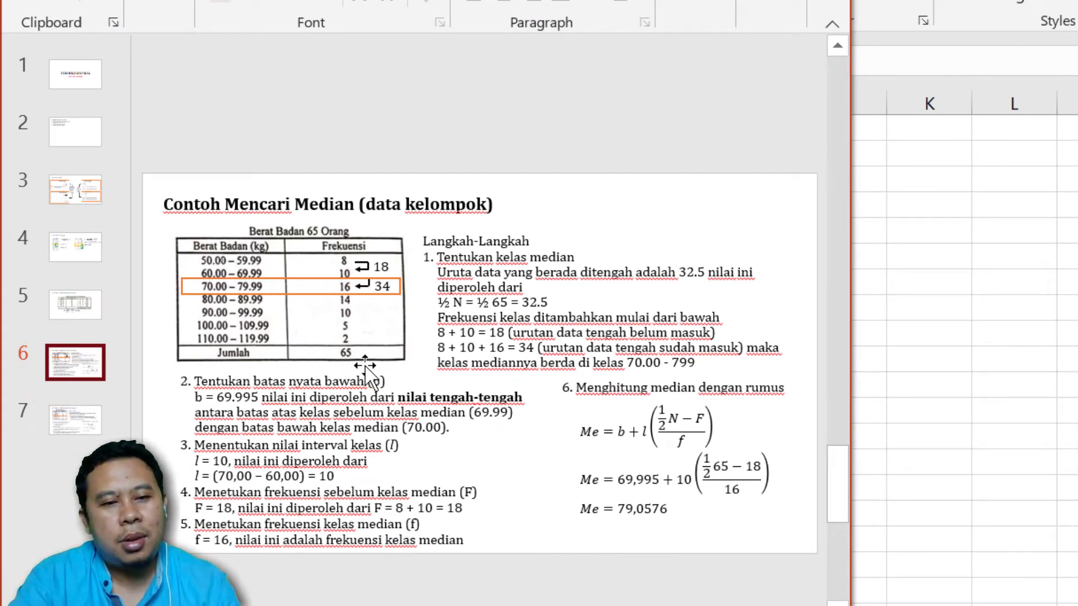
{"action": "left_click", "coordinate": [972, 267]}
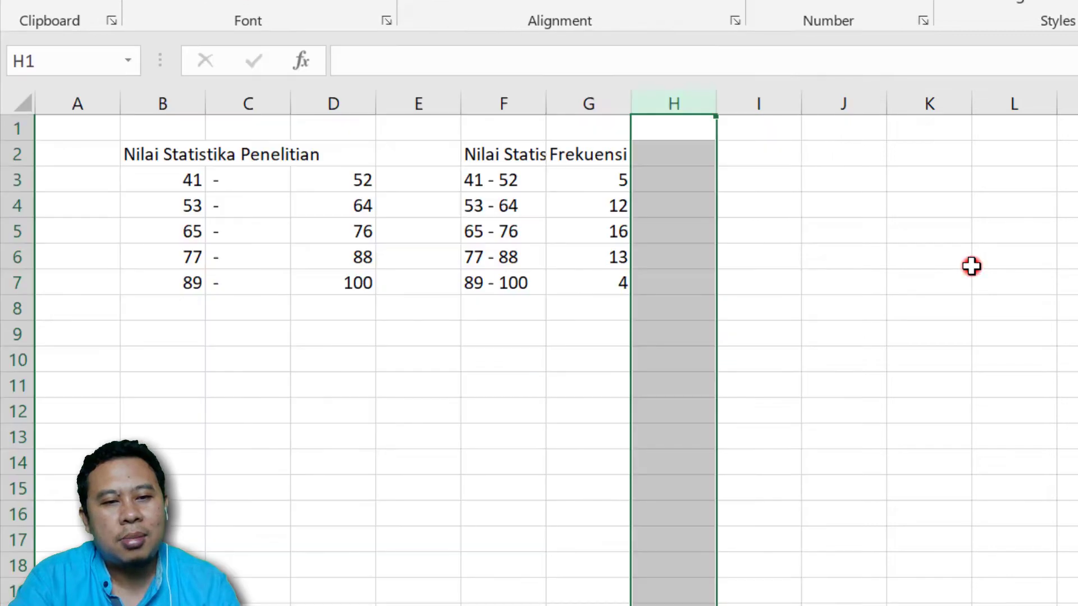
Type the heading 'Tentukan Kelas Median' in I2
{"action": "left_click", "coordinate": [785, 154]}
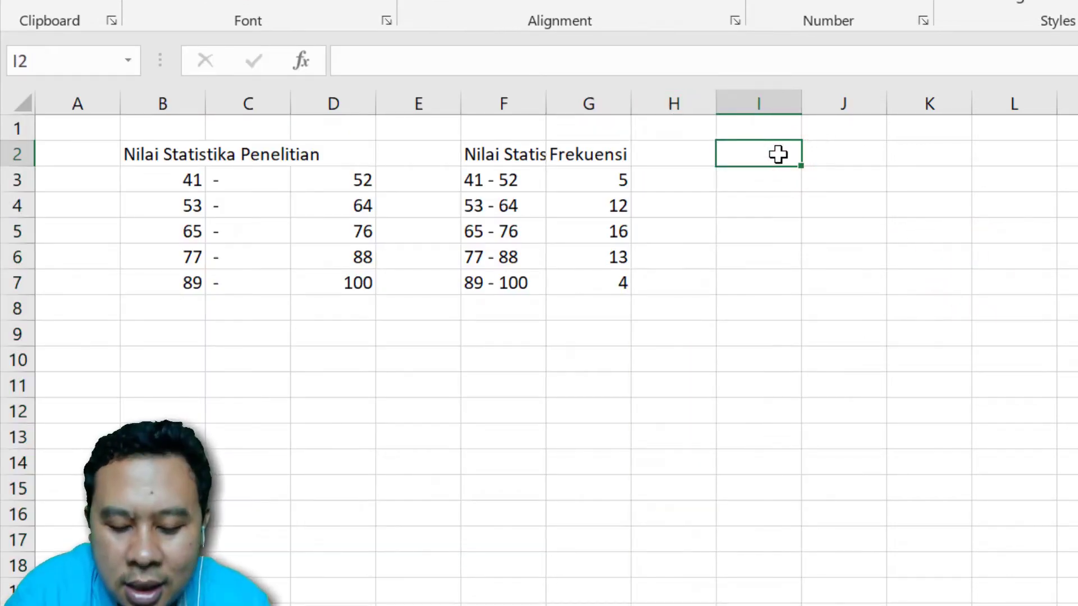
{"action": "type", "text": "1"}
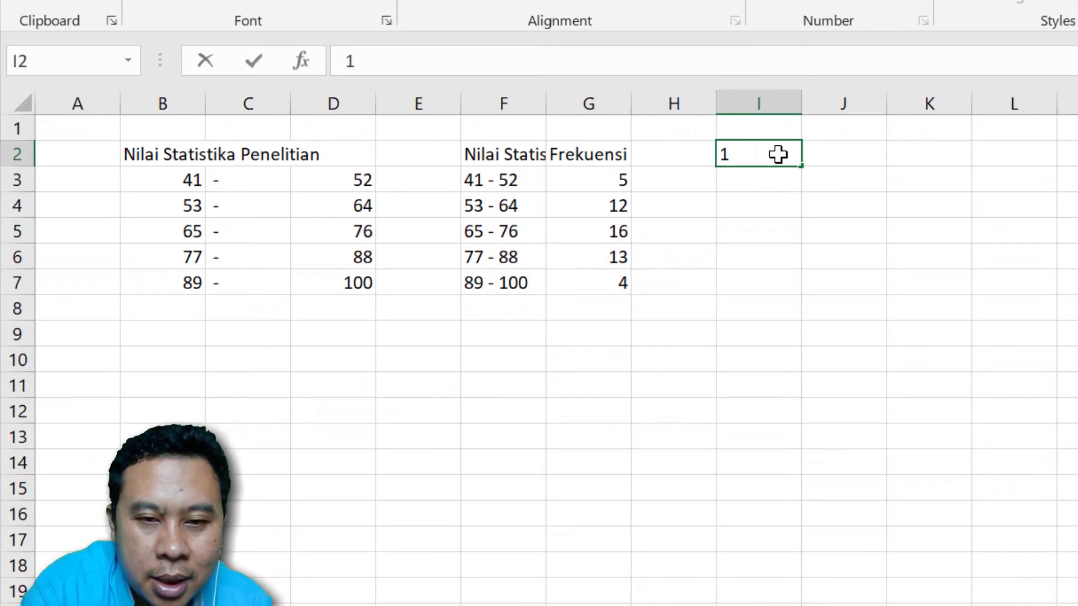
{"action": "key", "text": "BackSpace"}
{"action": "type", "text": "T"}
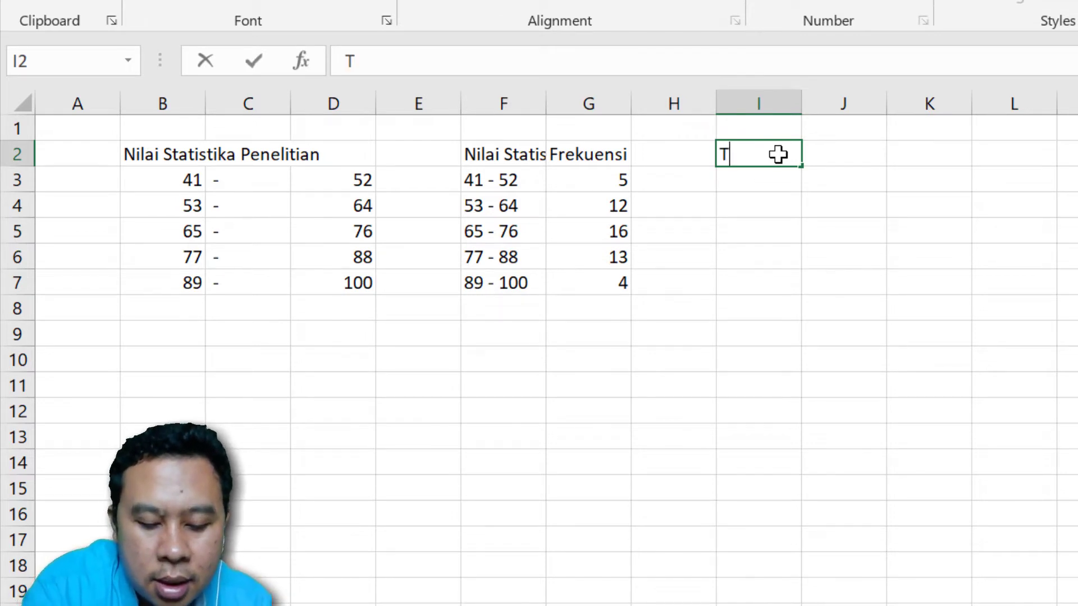
{"action": "type", "text": "entukan K"}
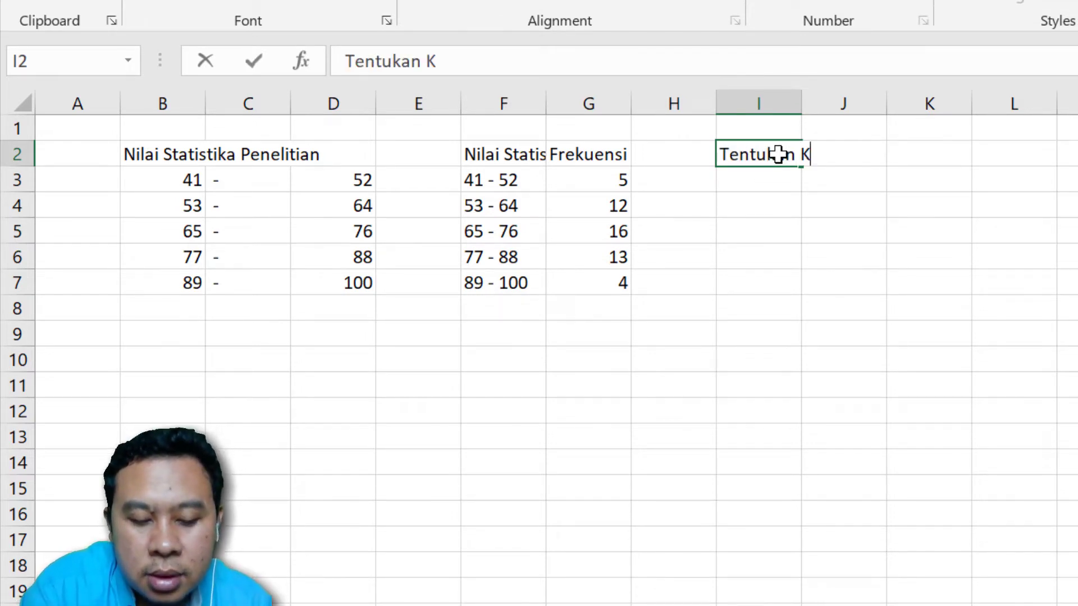
{"action": "type", "text": "elas Median"}
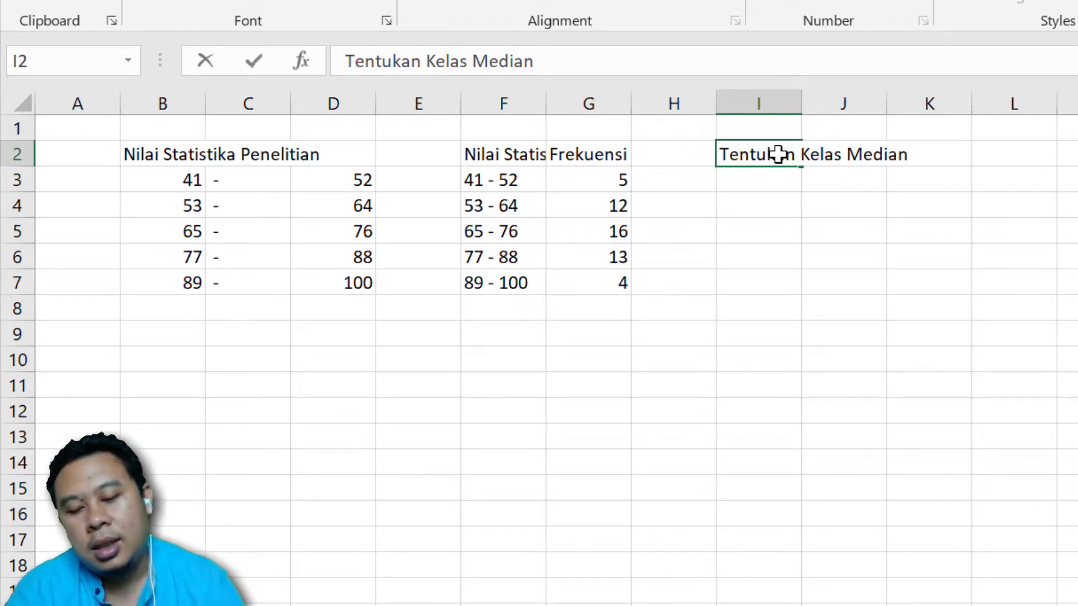
{"action": "key", "text": "Return"}
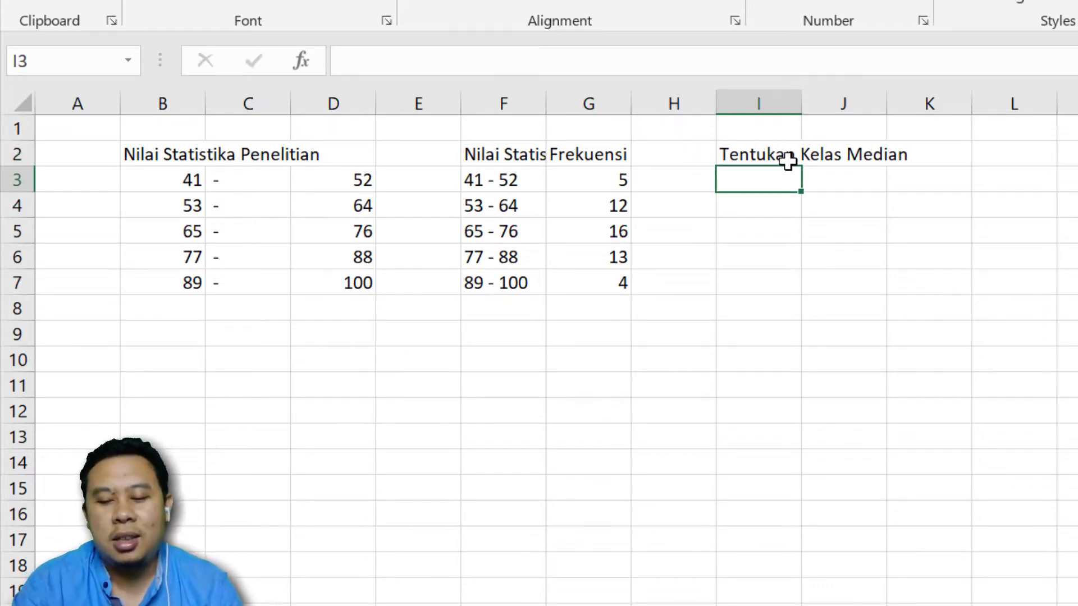
Enter =(1/2)*G8 in I3 to compute half the frequency total
{"action": "type", "text": "="}
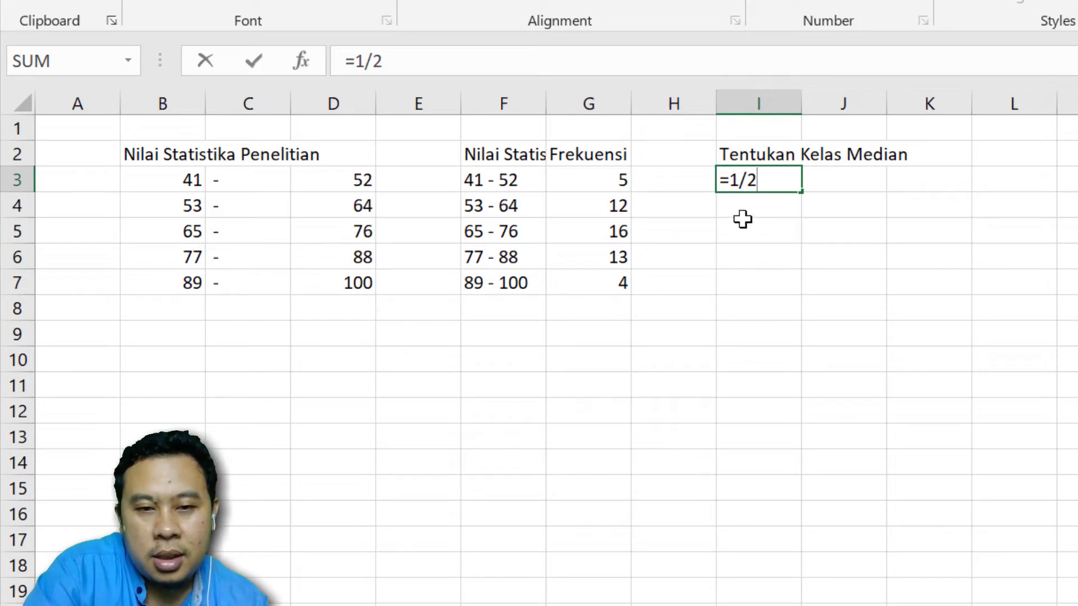
{"action": "type", "text": "("}
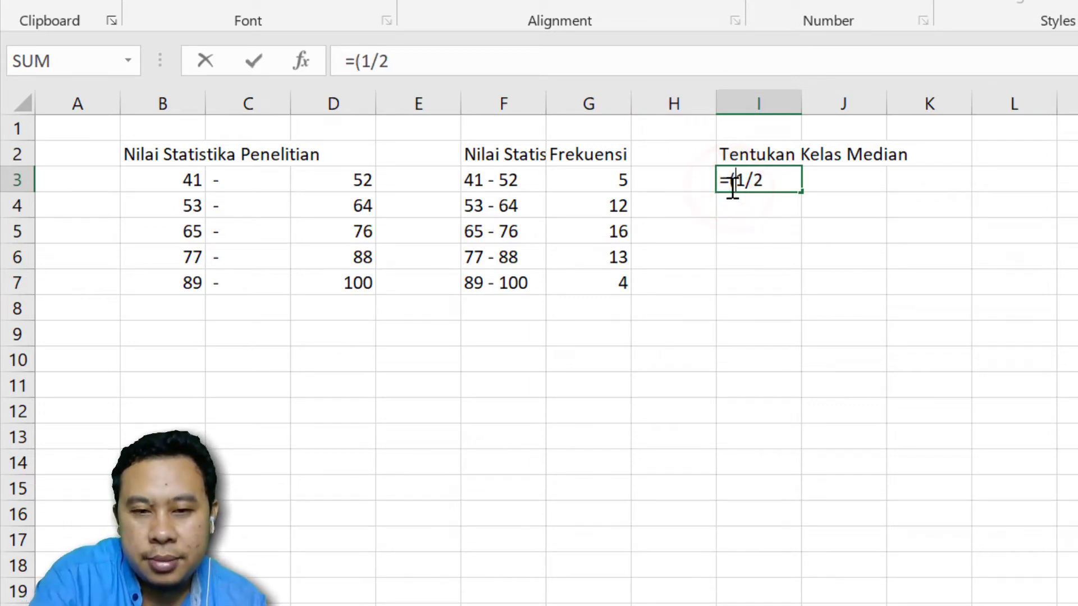
{"action": "left_click", "coordinate": [771, 179]}
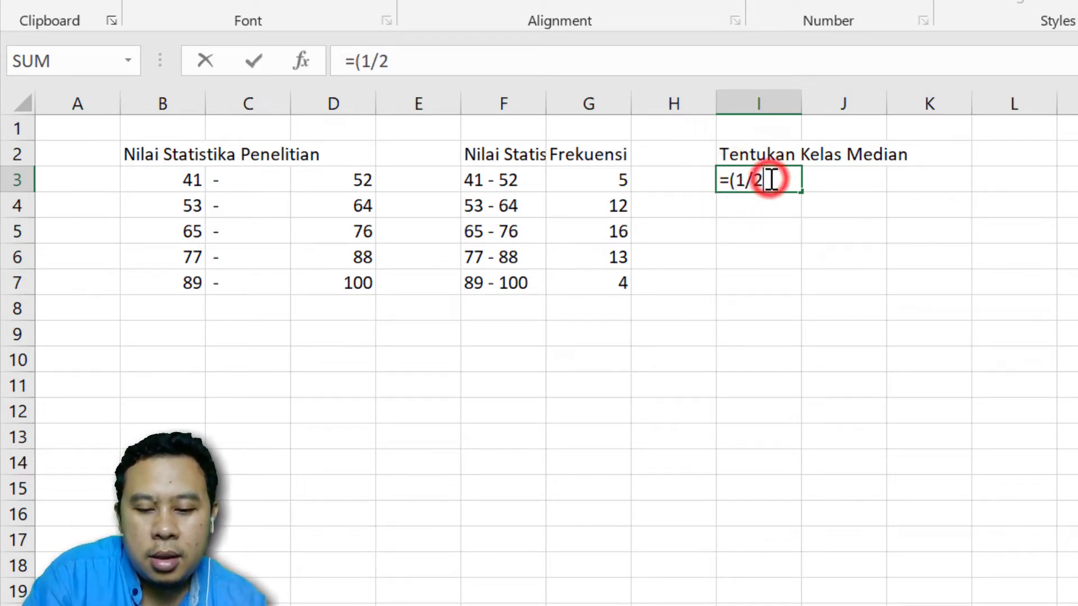
{"action": "type", "text": ")"}
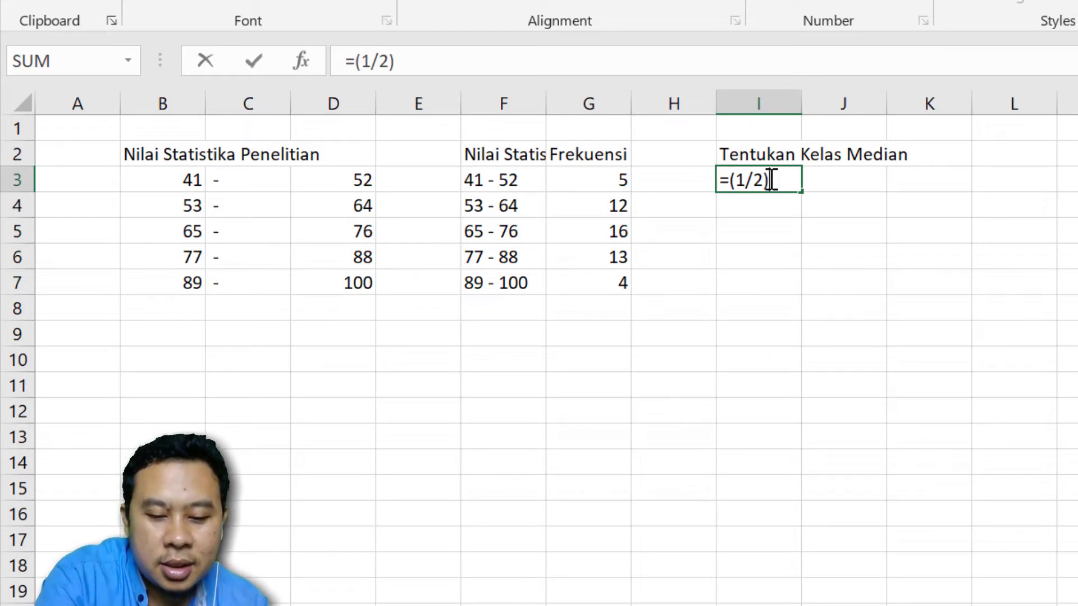
{"action": "type", "text": "*"}
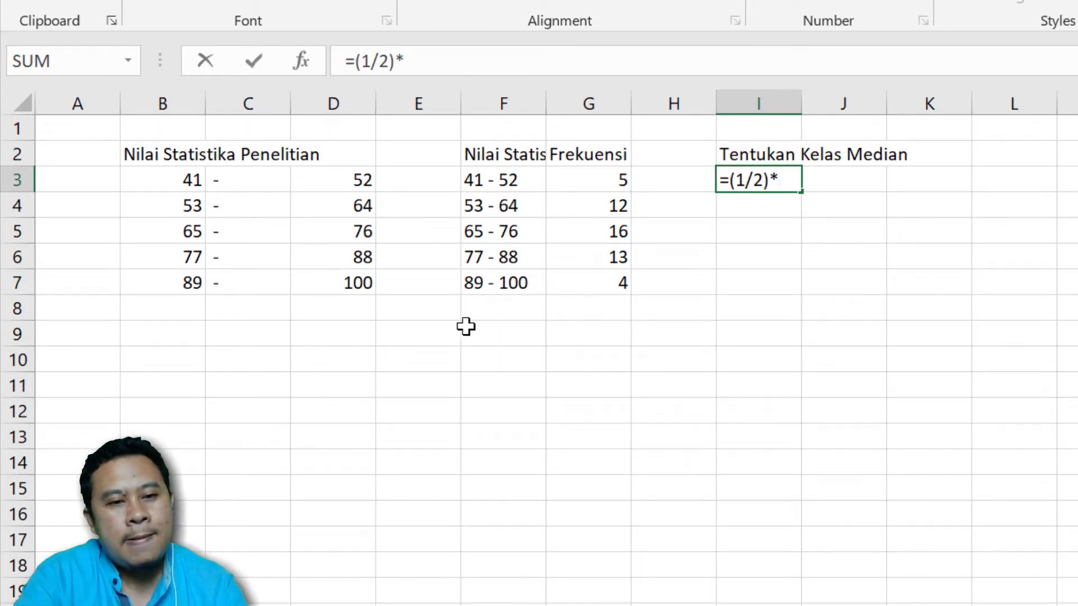
{"action": "left_click", "coordinate": [610, 314]}
{"action": "key", "text": "Return"}
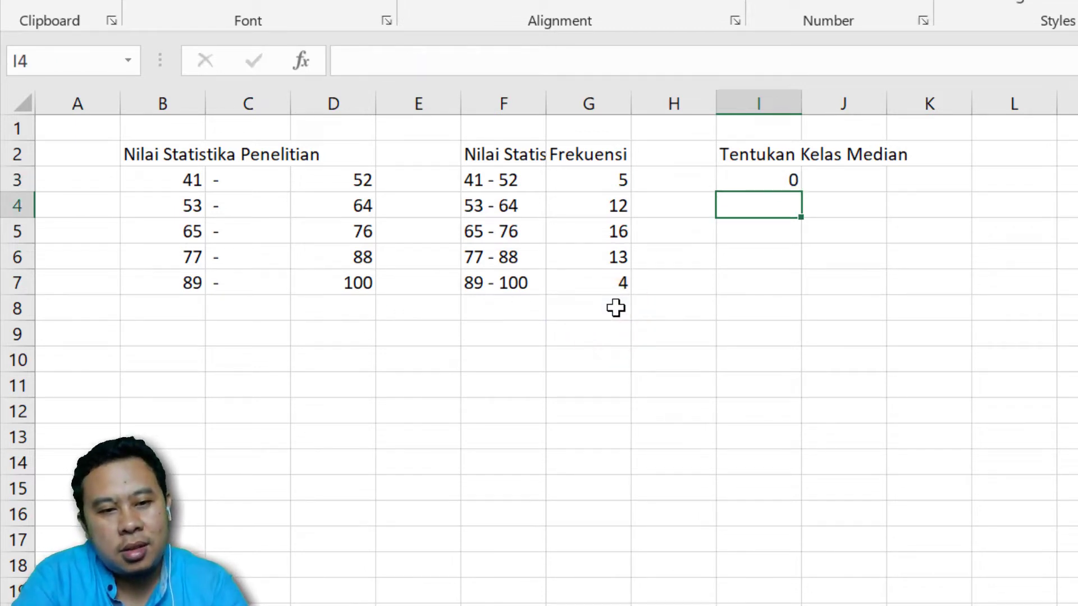
Total the frequencies in G8 with =SUM(G3:G7), giving 50, and check both formulas
{"action": "left_click", "coordinate": [616, 308]}
{"action": "type", "text": "=sum"}
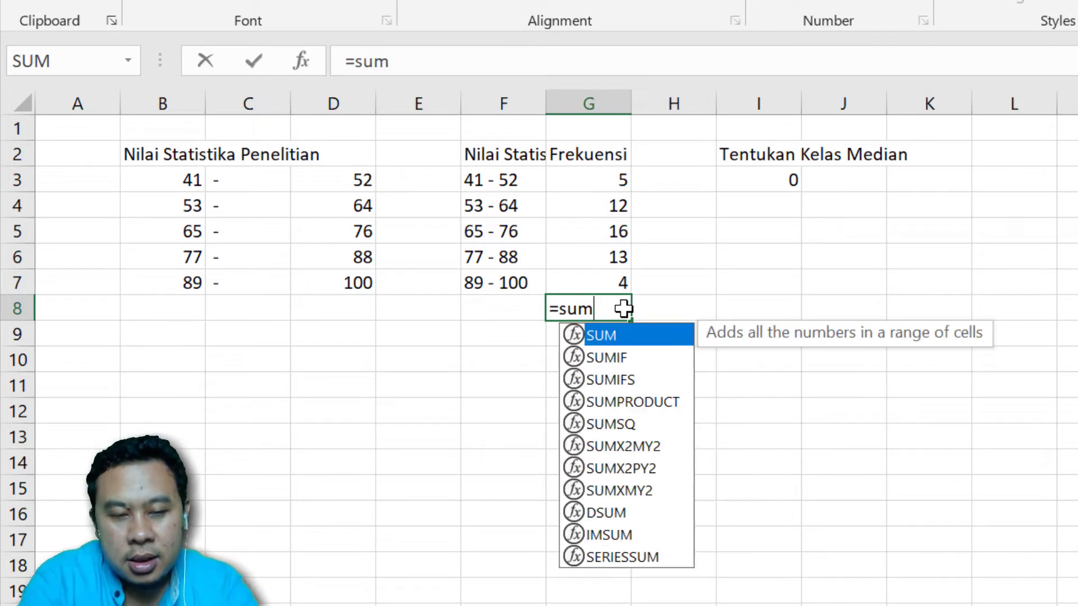
{"action": "type", "text": "("}
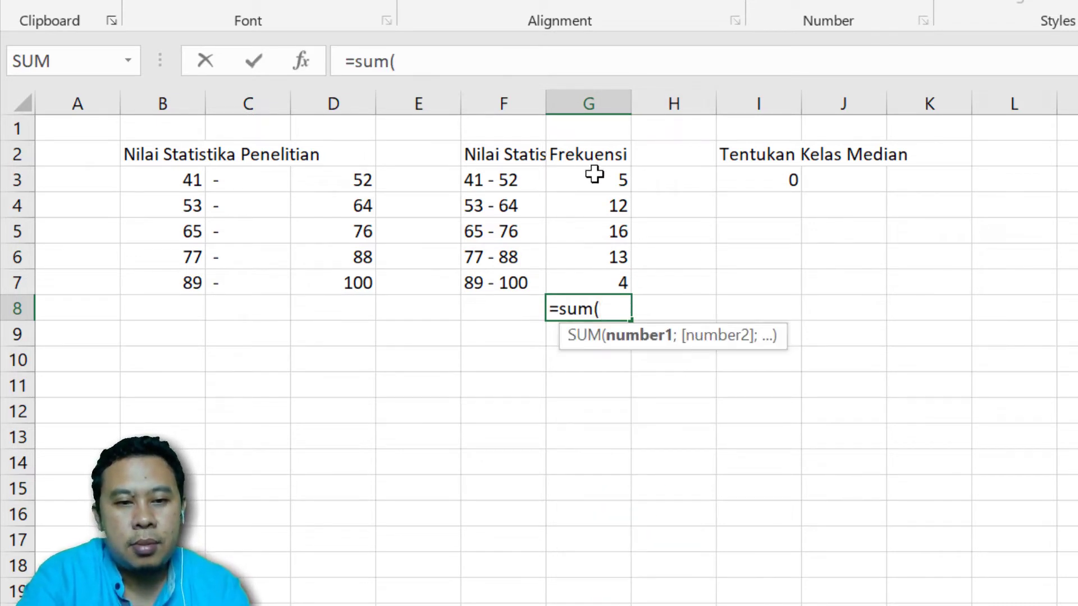
{"action": "left_click_drag", "start_coordinate": [594, 174], "coordinate": [614, 279]}
{"action": "key", "text": "Return"}
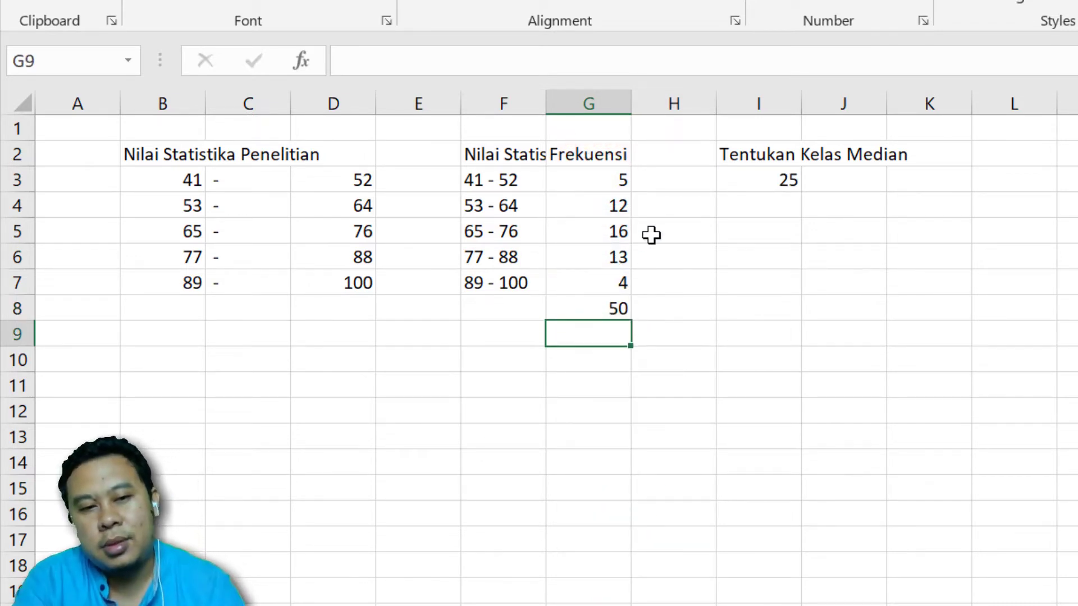
{"action": "left_click", "coordinate": [765, 185]}
{"action": "left_click", "coordinate": [604, 309]}
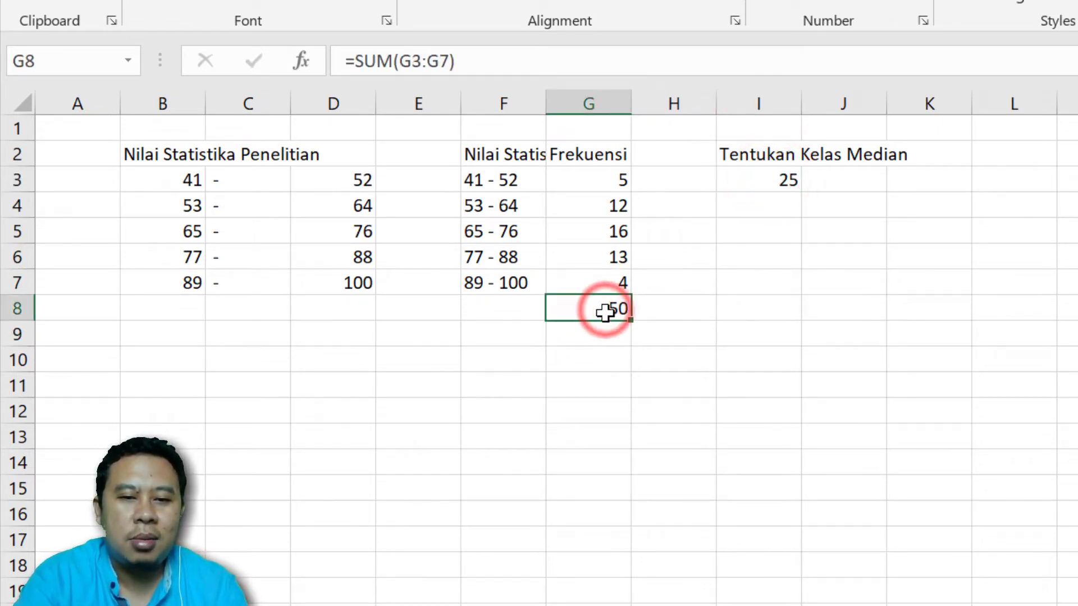
{"action": "left_click", "coordinate": [773, 182]}
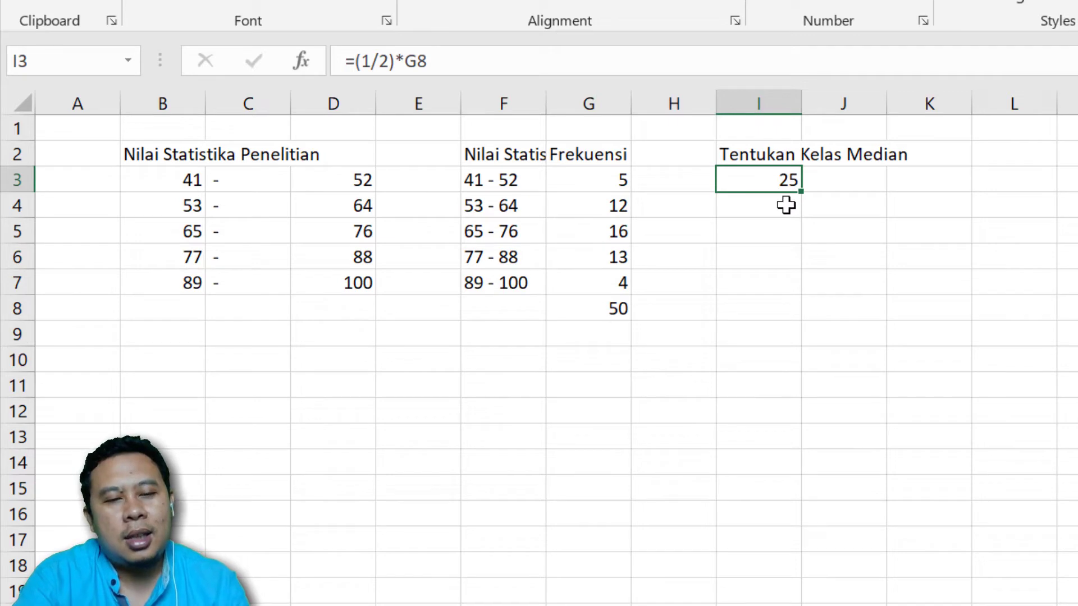
Fill the 65–76 class row (B5:G5, frequency 16) yellow to mark the median class
{"action": "left_click", "coordinate": [603, 180]}
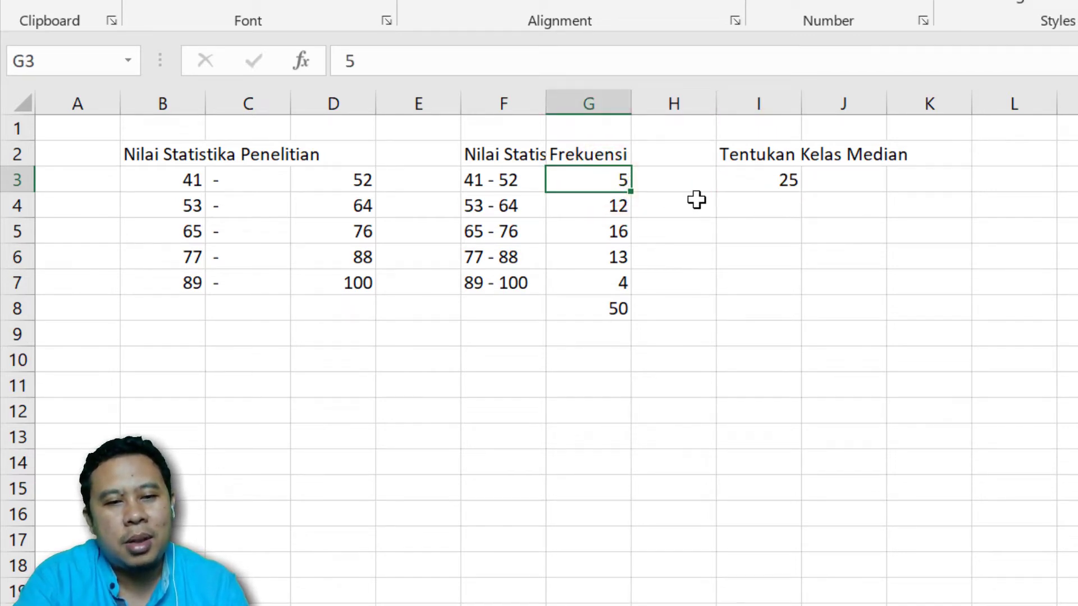
{"action": "left_click", "coordinate": [610, 211]}
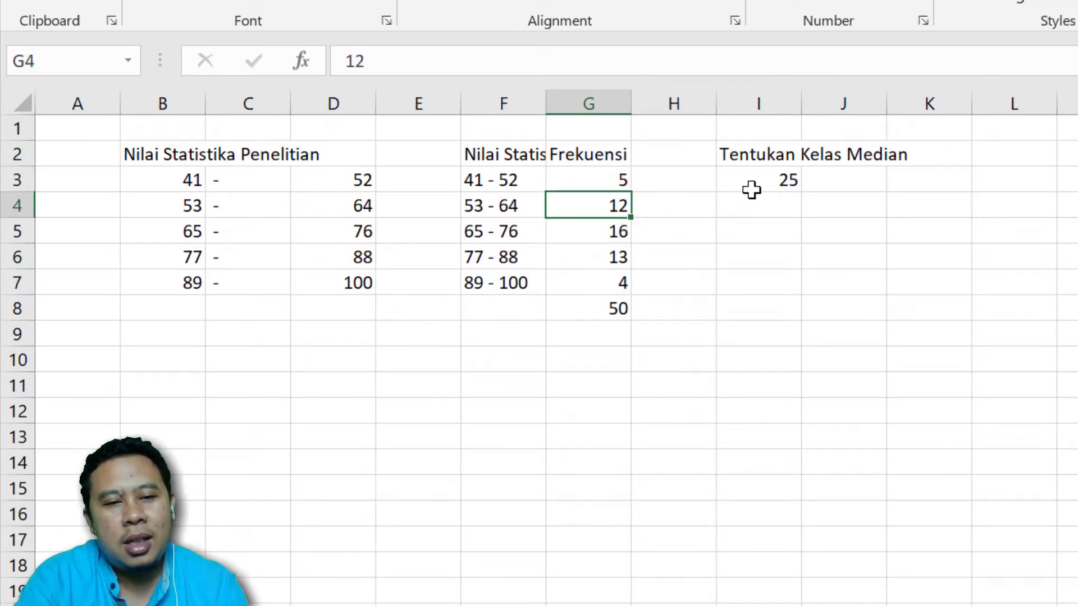
{"action": "left_click", "coordinate": [612, 232]}
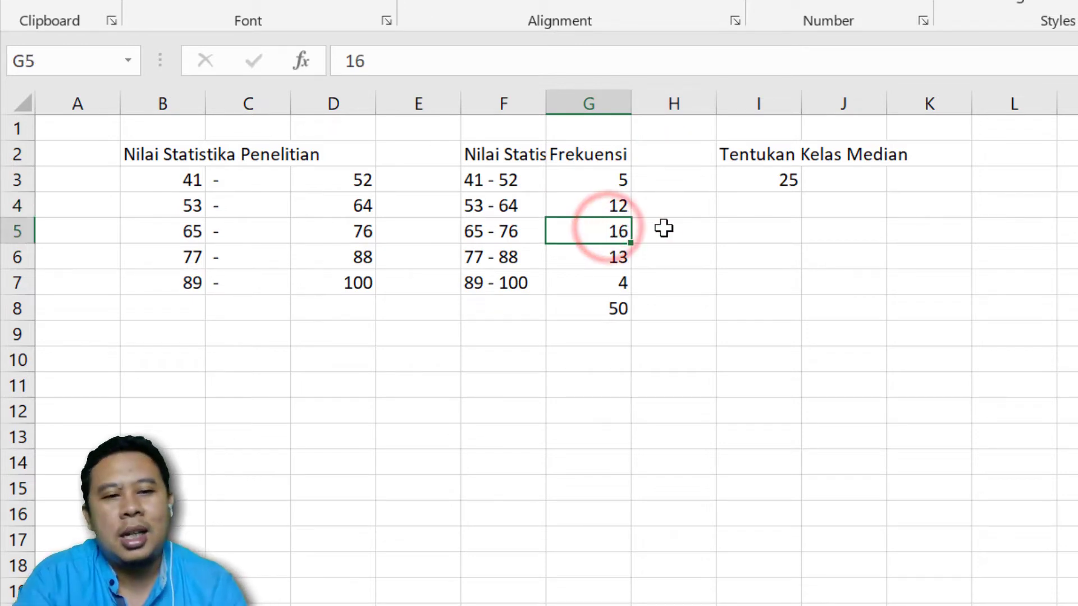
{"action": "mouse_move", "coordinate": [160, 230]}
{"action": "left_mouse_down"}
{"action": "mouse_move", "coordinate": [553, 254]}
{"action": "mouse_move", "coordinate": [630, 241]}
{"action": "mouse_move", "coordinate": [619, 234]}
{"action": "left_mouse_up"}
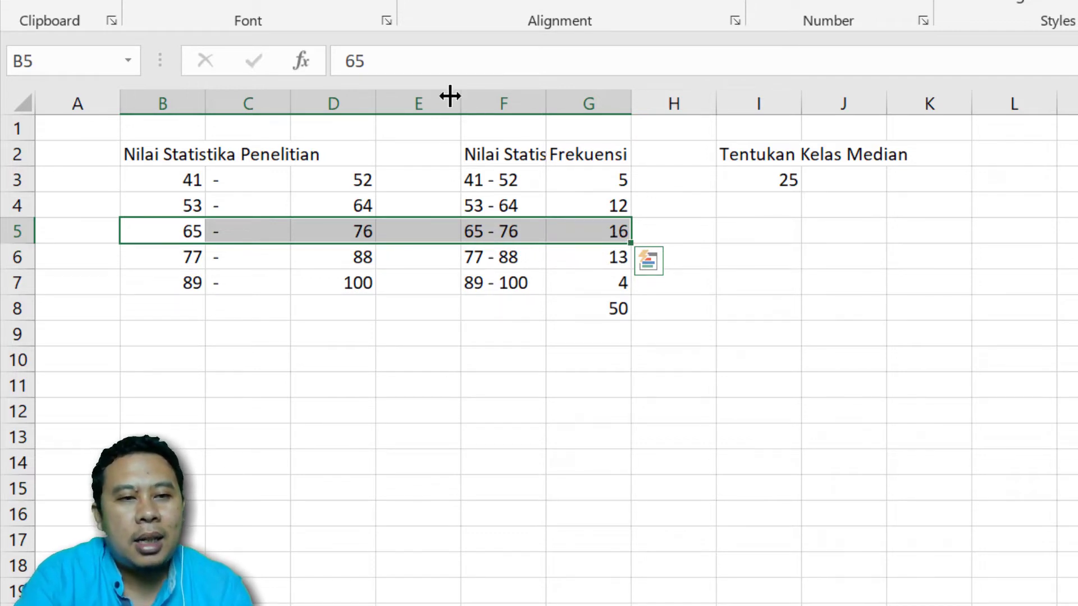
{"action": "left_click", "coordinate": [311, 2]}
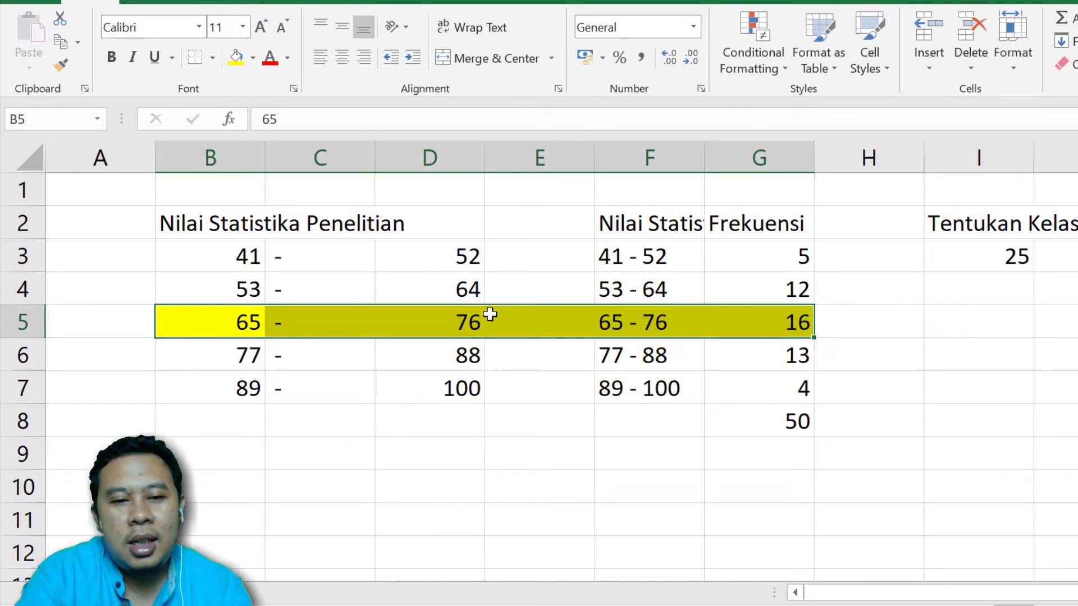
{"action": "left_click", "coordinate": [465, 309]}
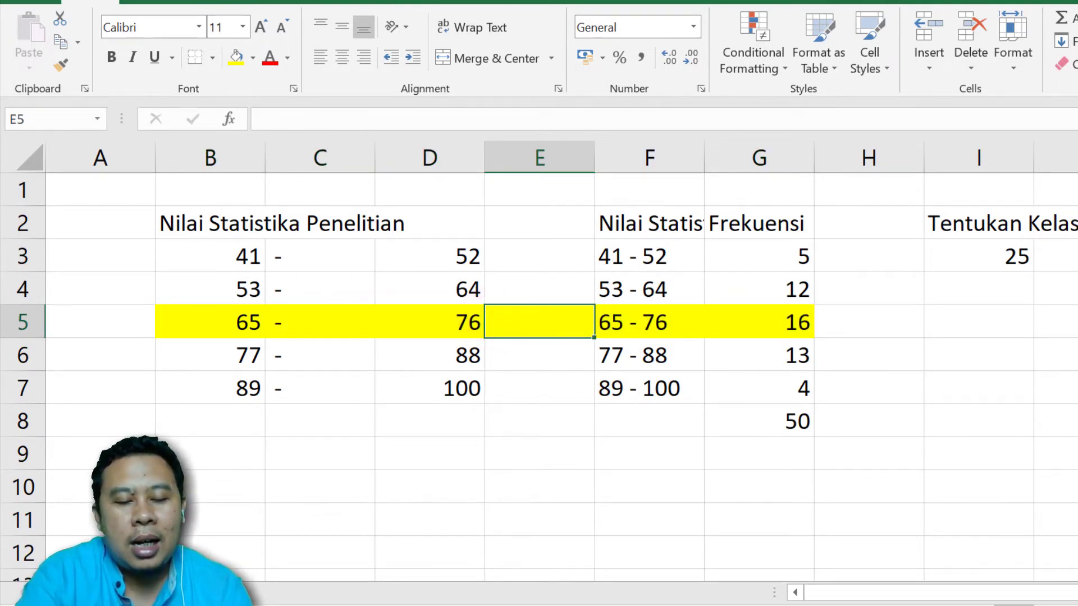
{"action": "key", "text": "alt+Tab"}
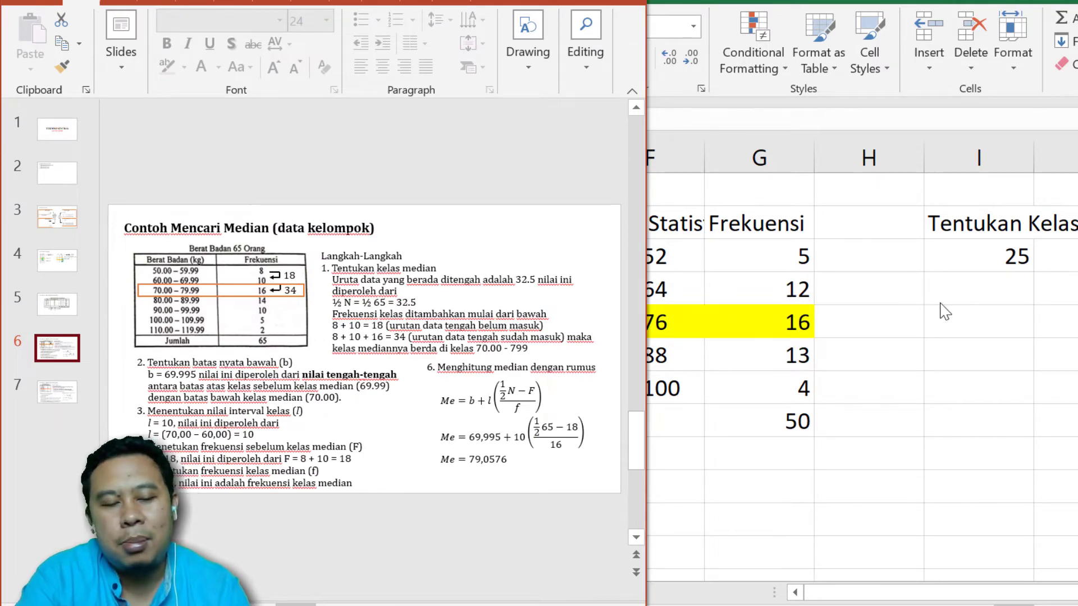
Enter the heading 'Tentukan Batas Nyata bawah kelas median (b)' in I4
{"action": "left_click", "coordinate": [990, 327]}
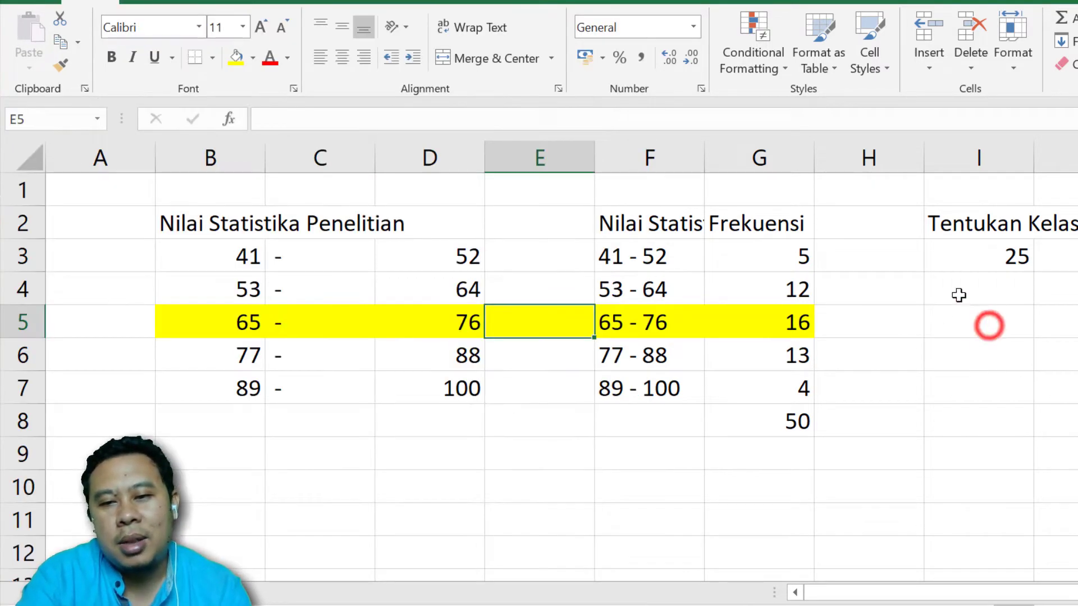
{"action": "left_click", "coordinate": [959, 294]}
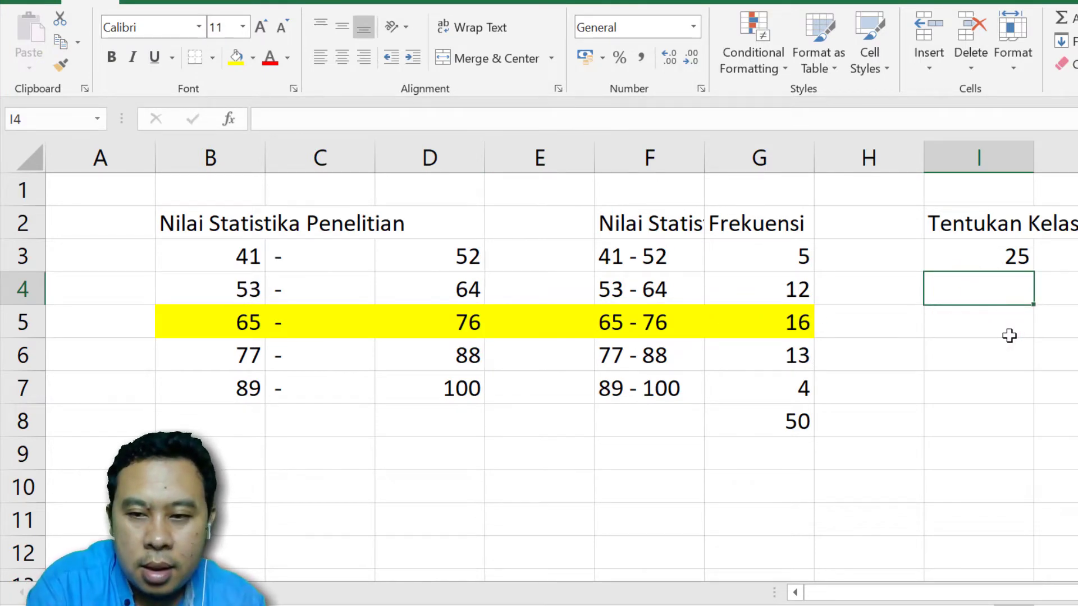
{"action": "type", "text": "Tentuka"}
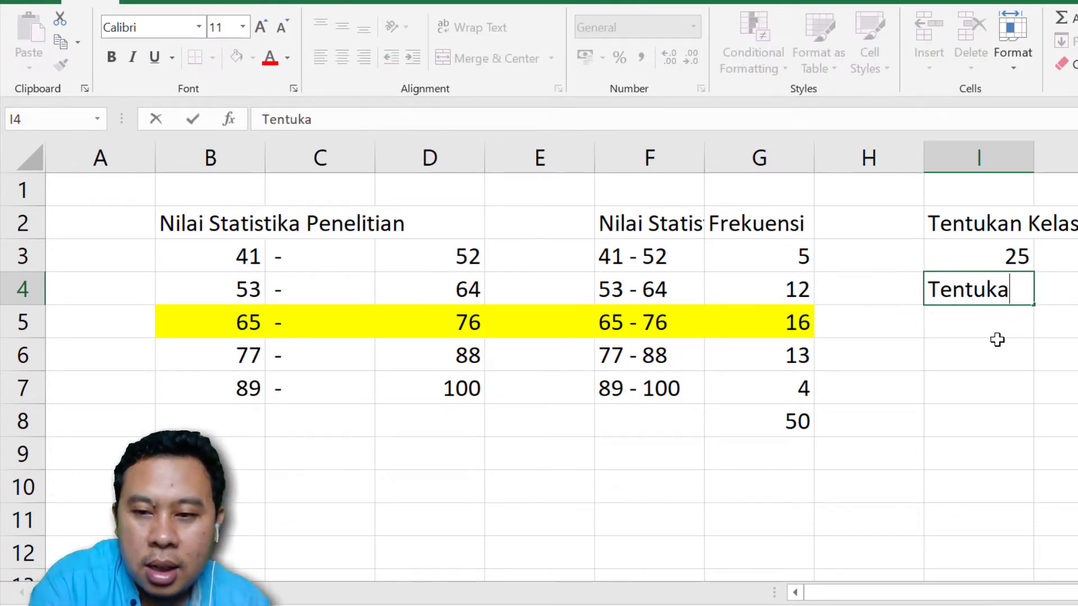
{"action": "type", "text": "n Batas"}
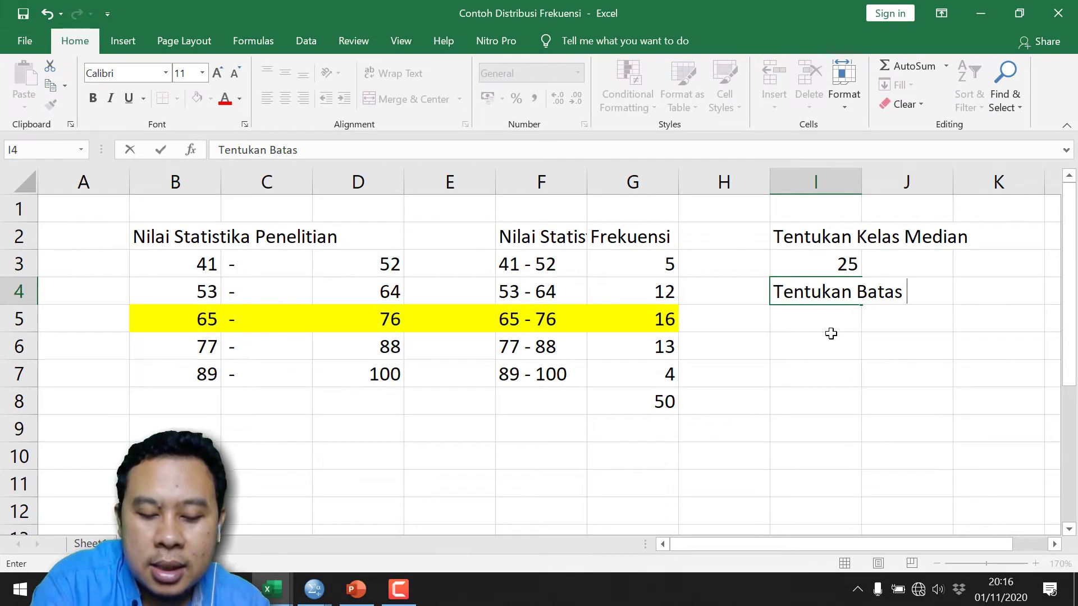
{"action": "type", "text": " Nyata"}
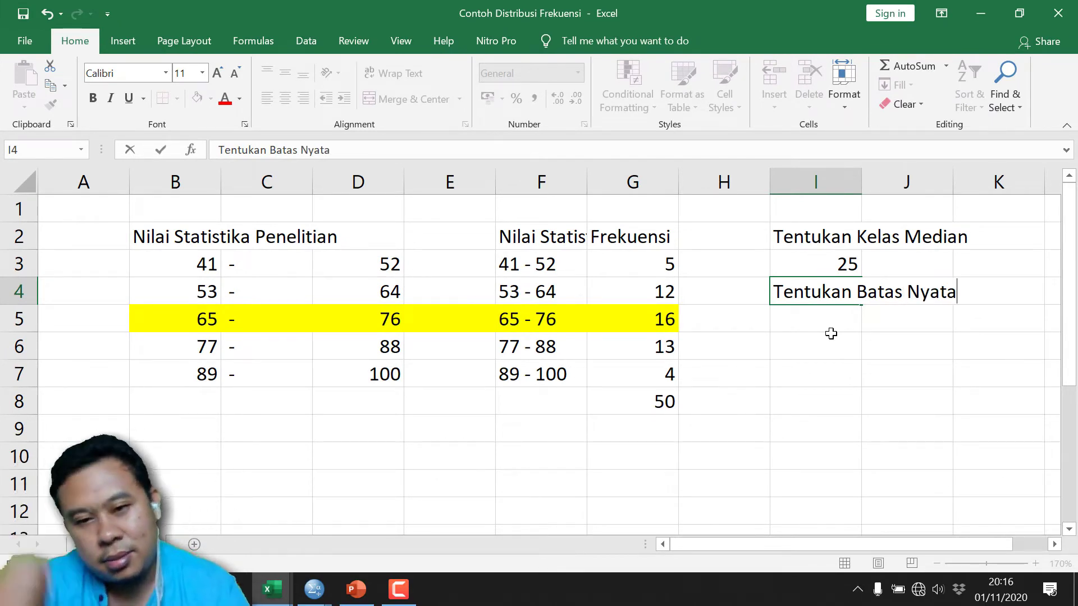
{"action": "type", "text": " bawah"}
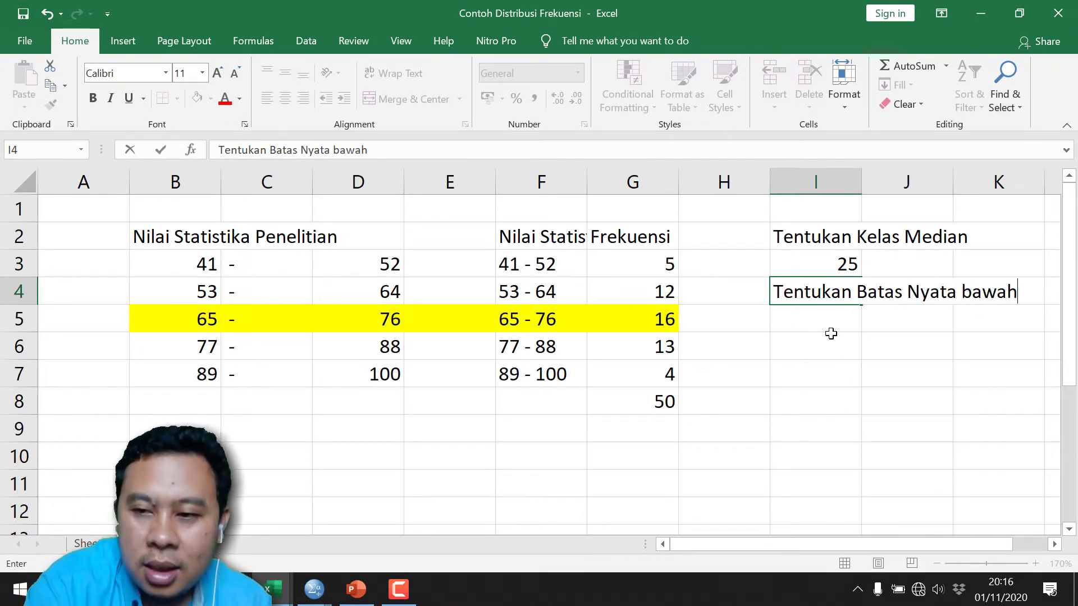
{"action": "type", "text": " kelas me"}
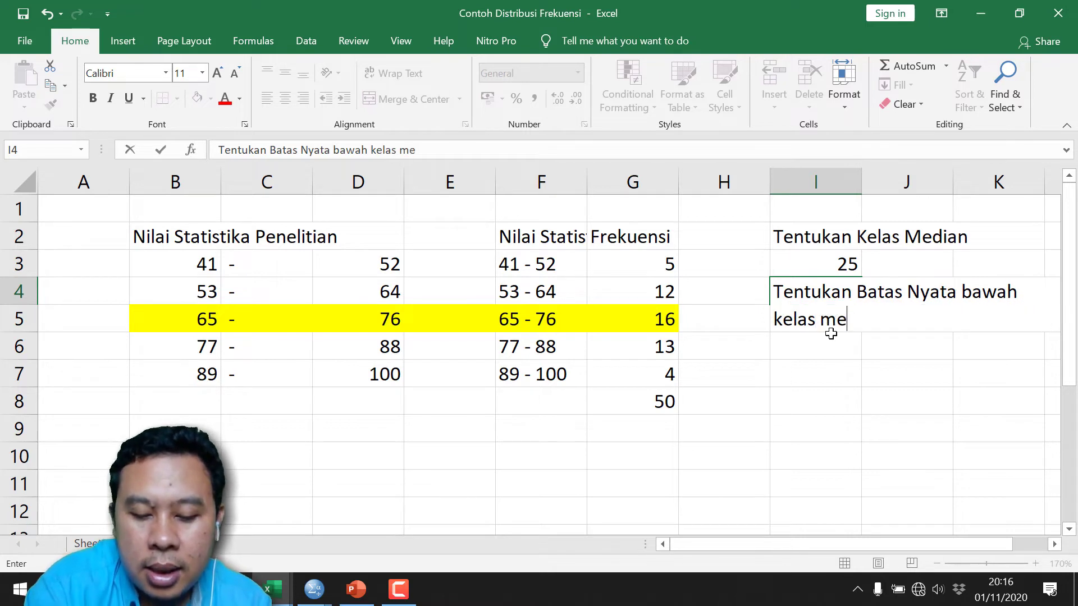
{"action": "type", "text": "dian ("}
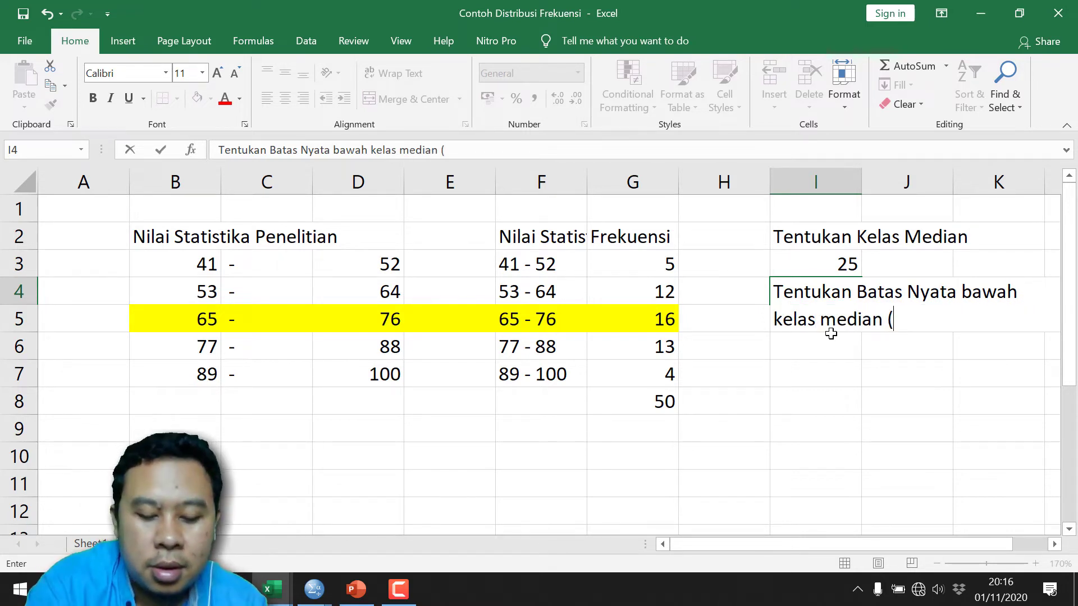
{"action": "type", "text": "b)"}
{"action": "key", "text": "Return"}
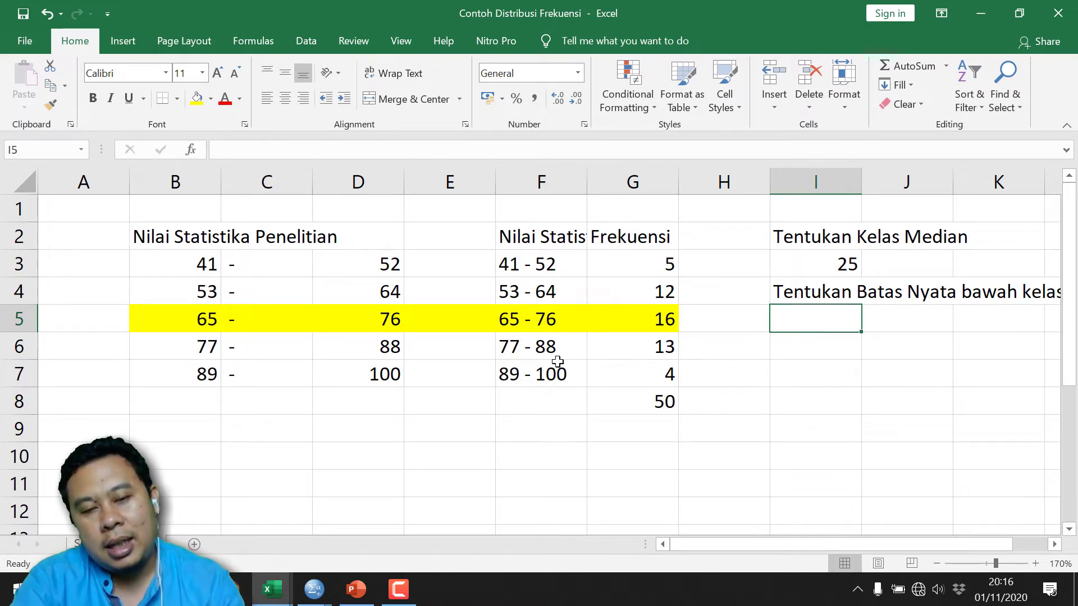
Enter the lower boundary 64,5 in I5, midway between limits 65 and 64
{"action": "left_click", "coordinate": [211, 321]}
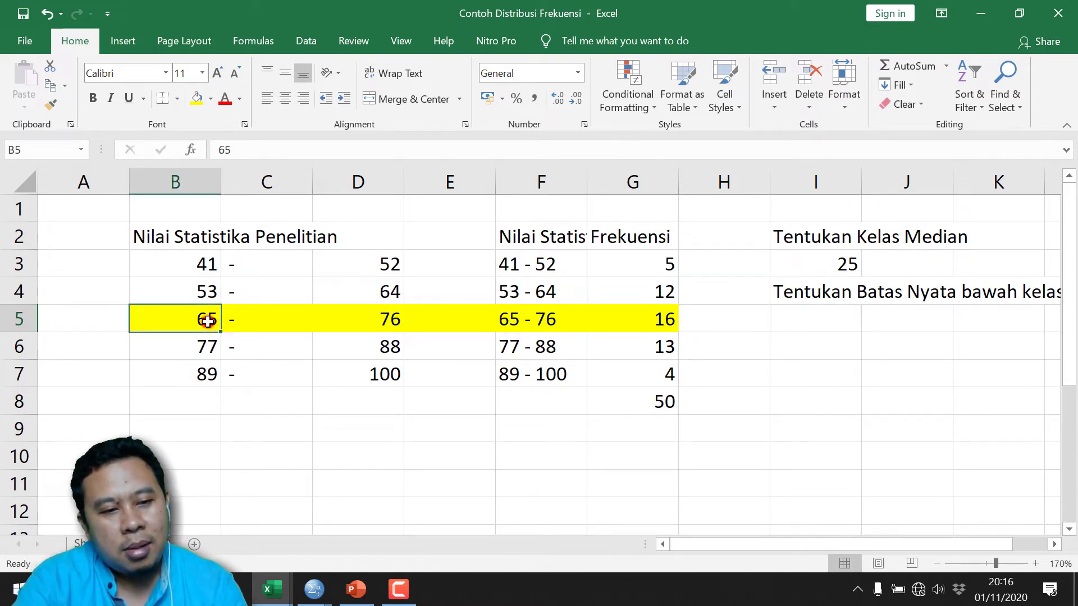
{"action": "left_click", "coordinate": [380, 295]}
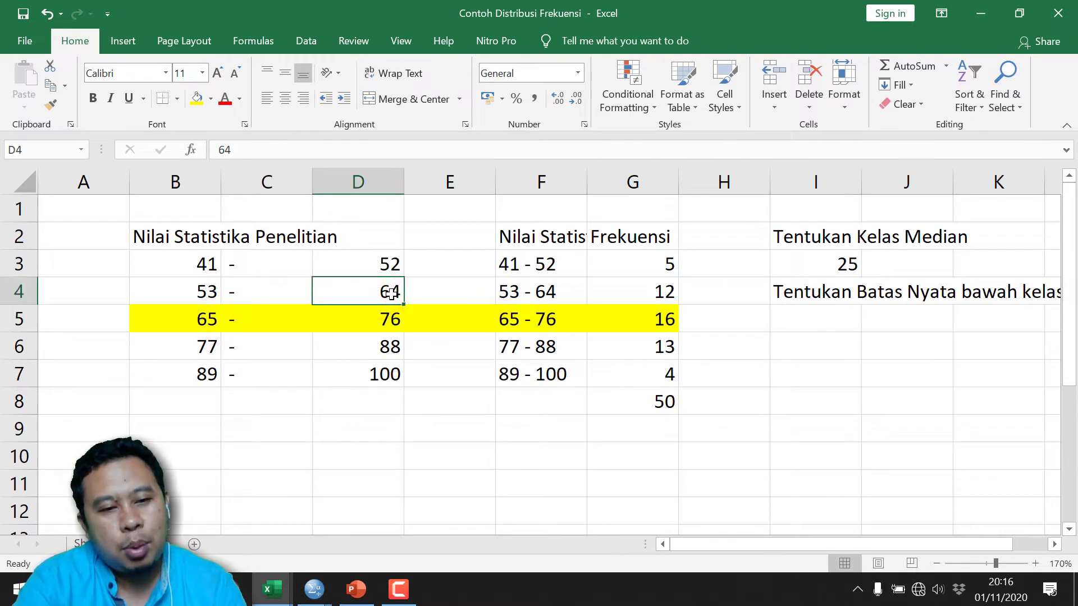
{"action": "left_click", "coordinate": [206, 322]}
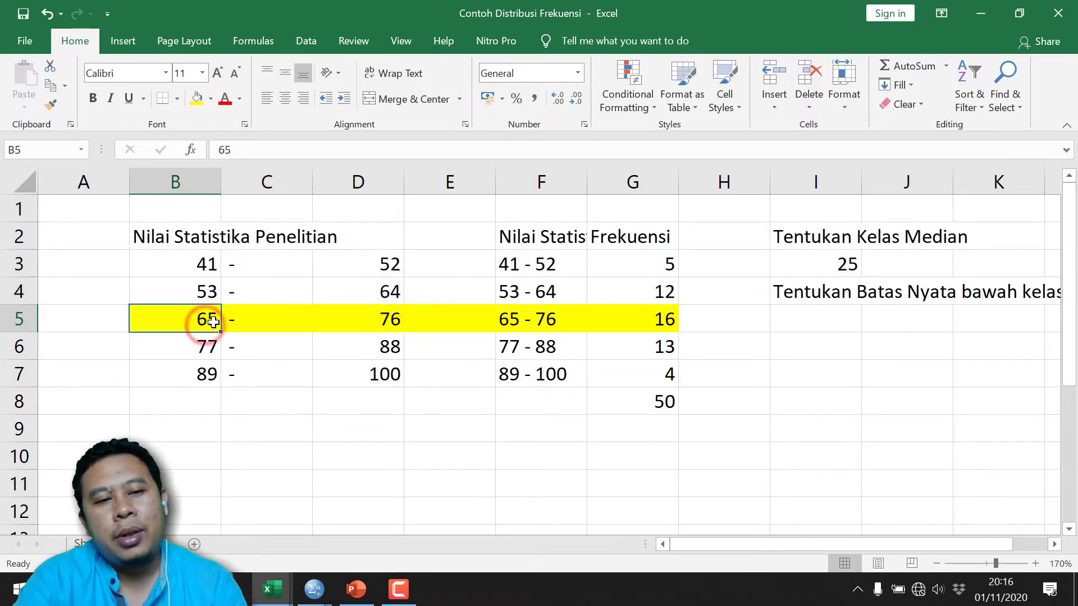
{"action": "left_click", "coordinate": [812, 316]}
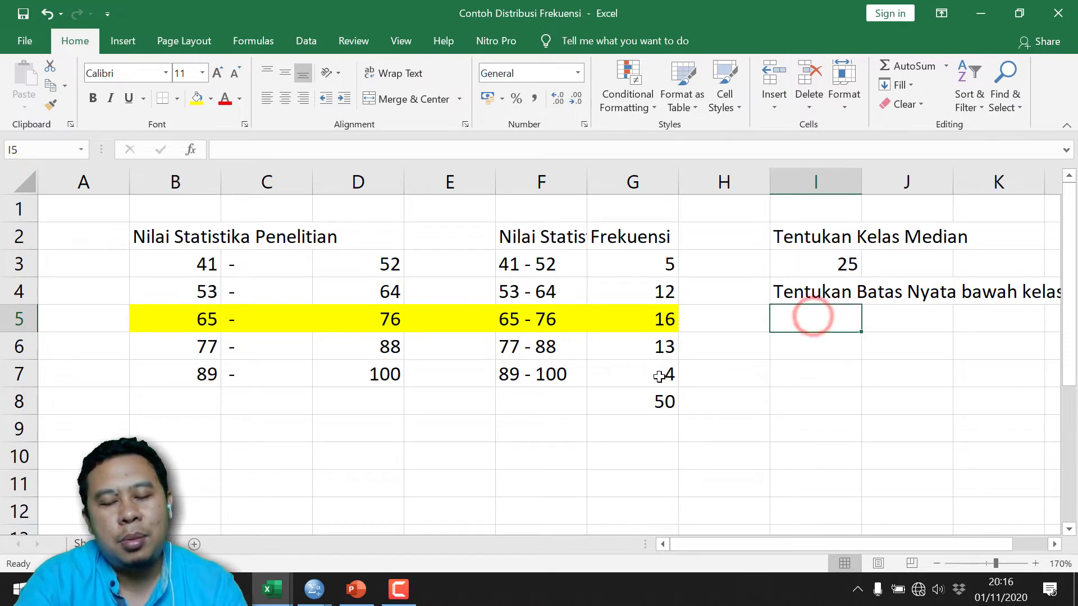
{"action": "type", "text": "64"}
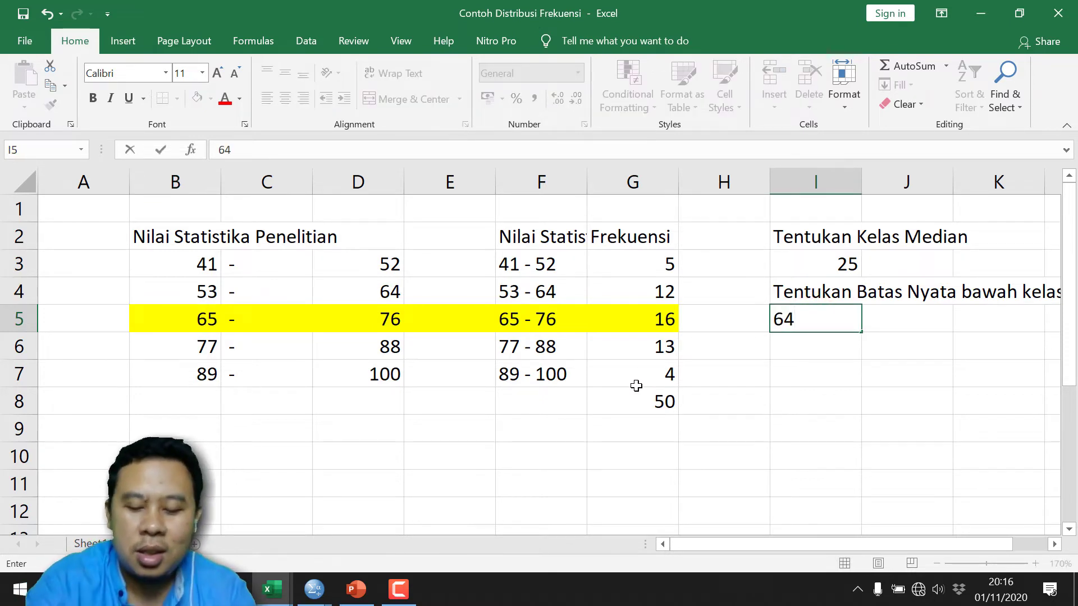
{"action": "type", "text": ",5"}
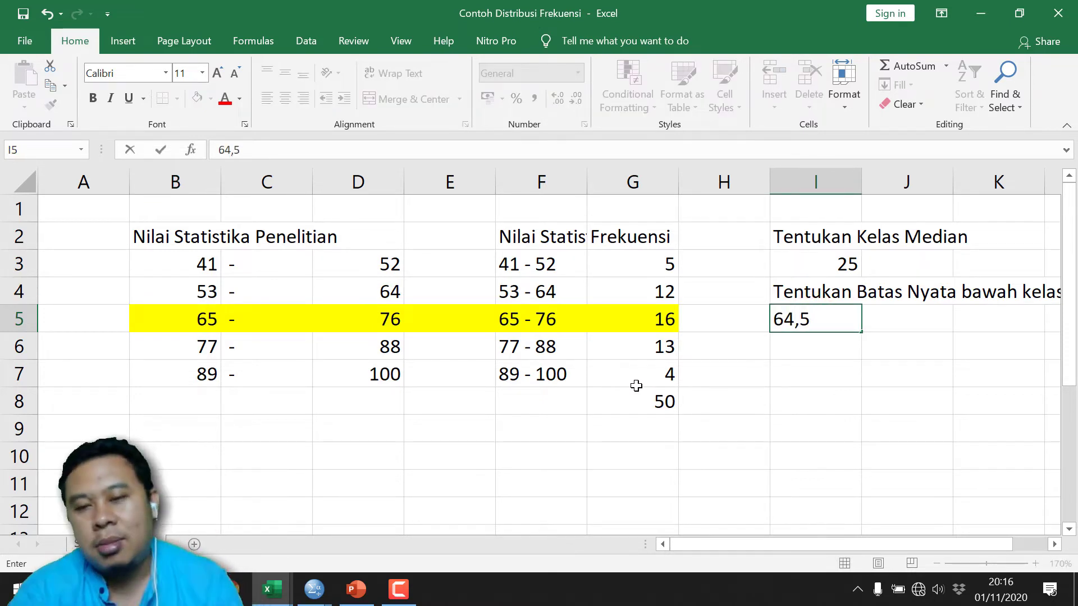
{"action": "key", "text": "Return"}
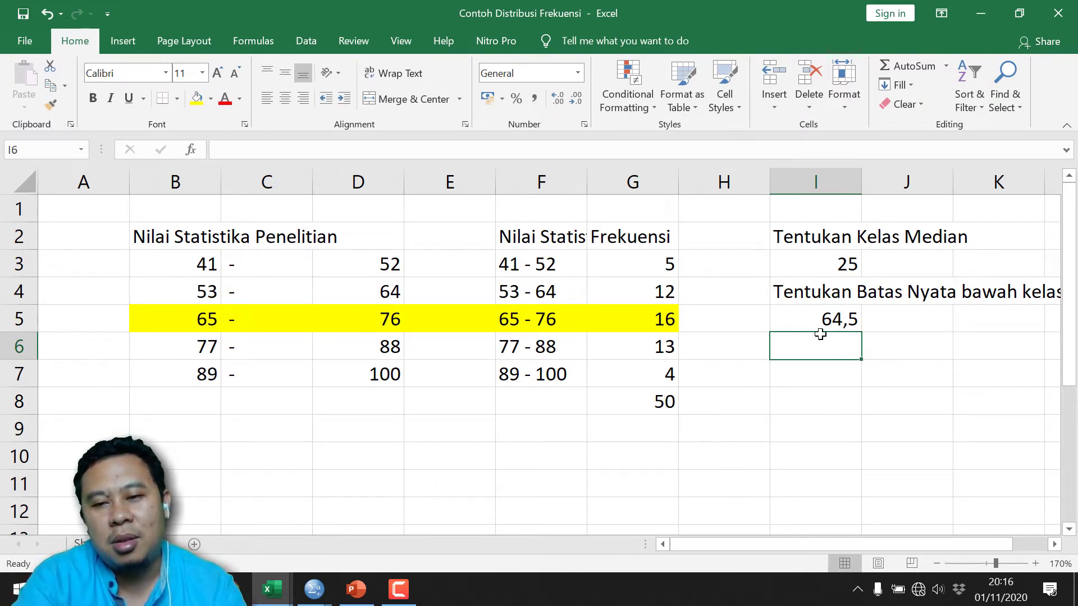
Replace I5's value with the formula =(B5+D4)/2, still yielding 64,5
{"action": "left_click", "coordinate": [813, 314]}
{"action": "type", "text": "=("}
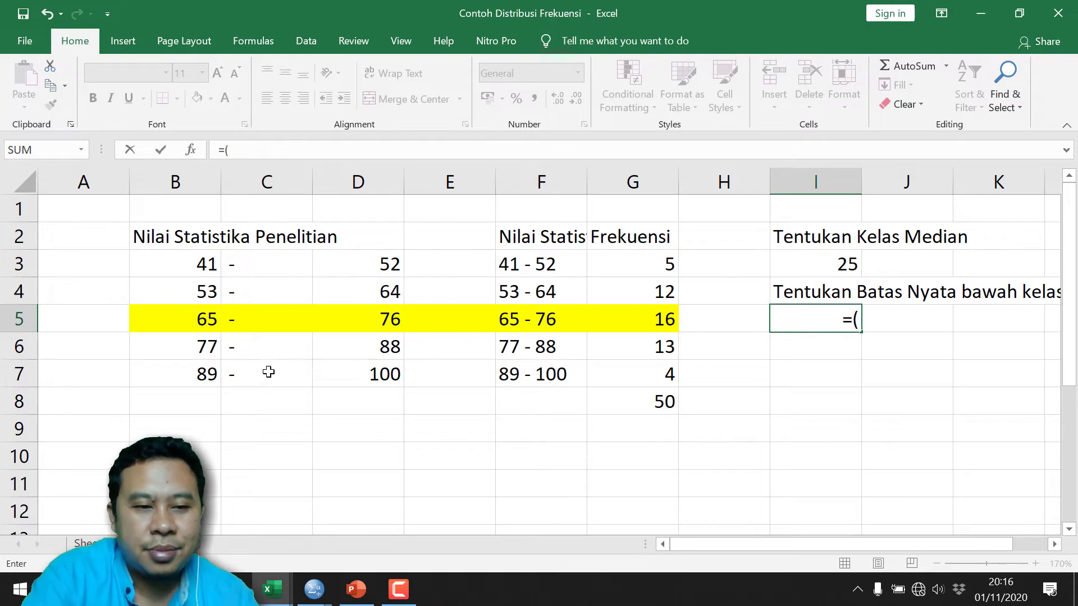
{"action": "left_click", "coordinate": [205, 331]}
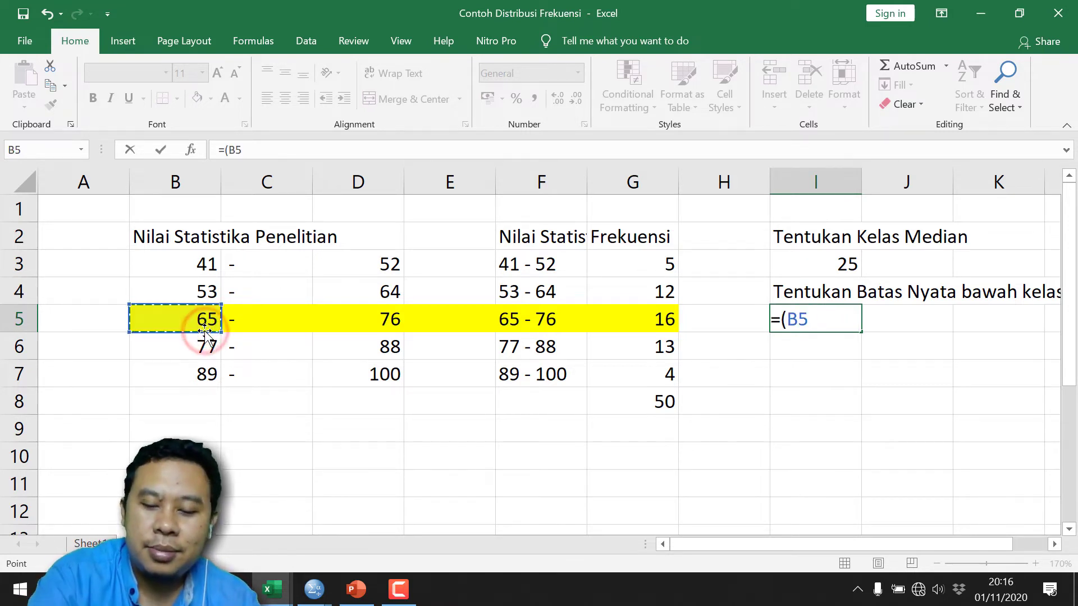
{"action": "type", "text": ")"}
{"action": "key", "text": "BackSpace"}
{"action": "type", "text": "+"}
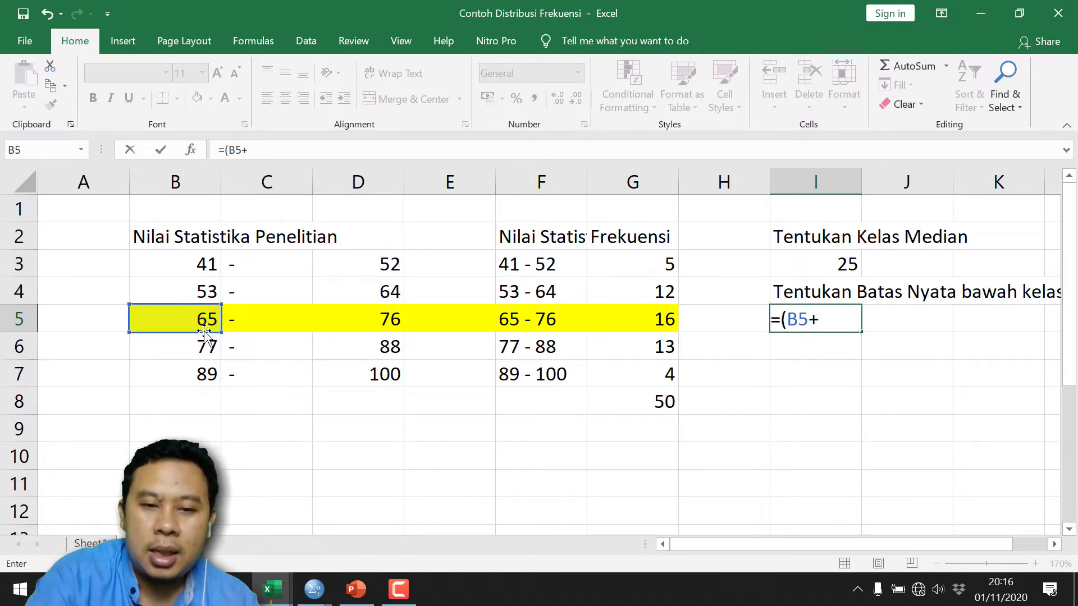
{"action": "left_click", "coordinate": [388, 295]}
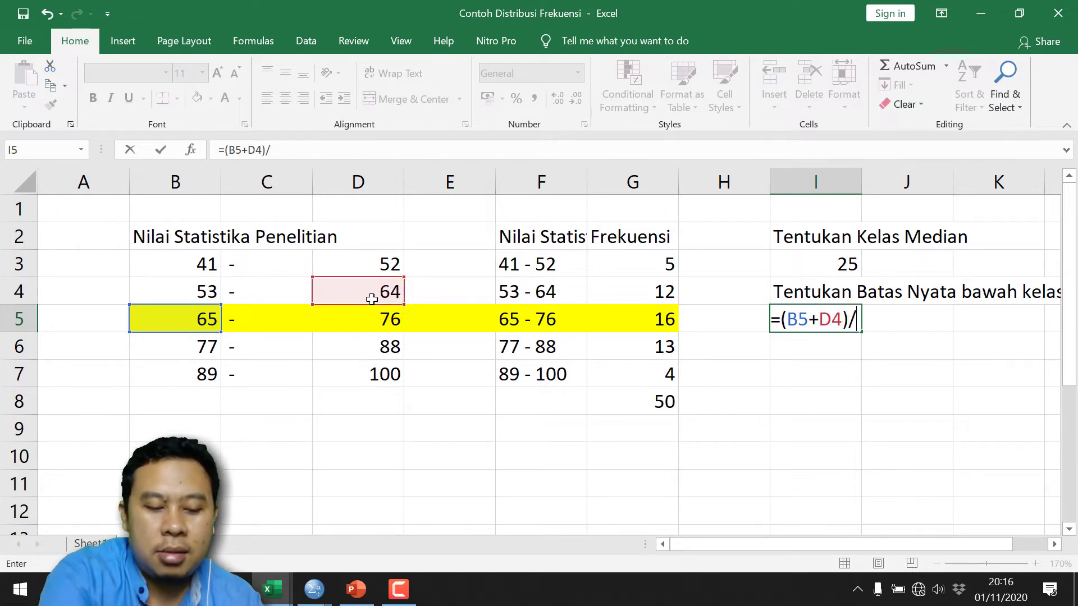
{"action": "type", "text": "2"}
{"action": "key", "text": "Return"}
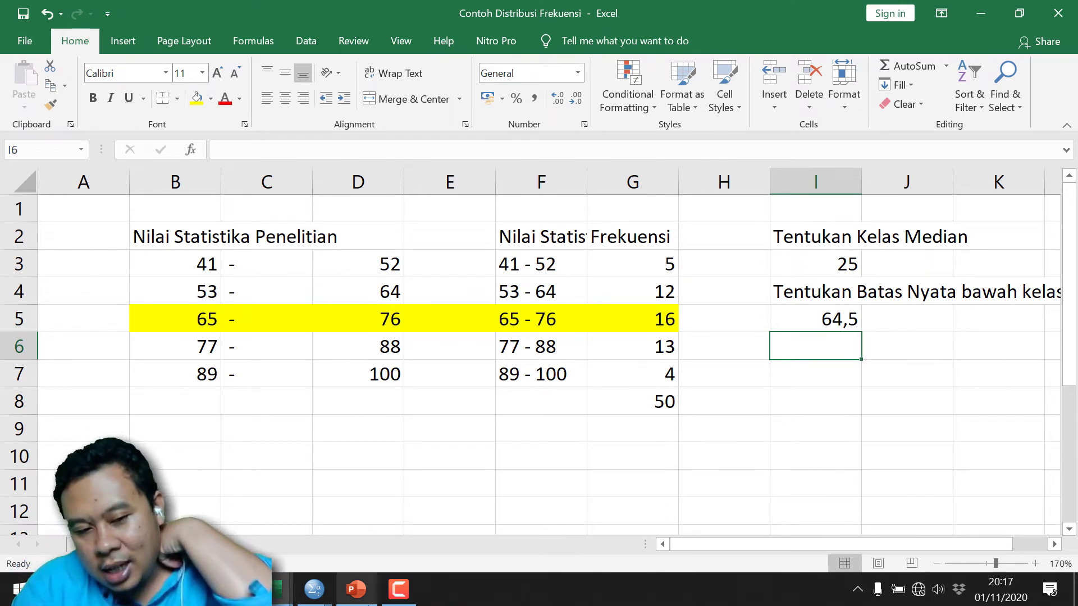
{"action": "left_click", "coordinate": [356, 589]}
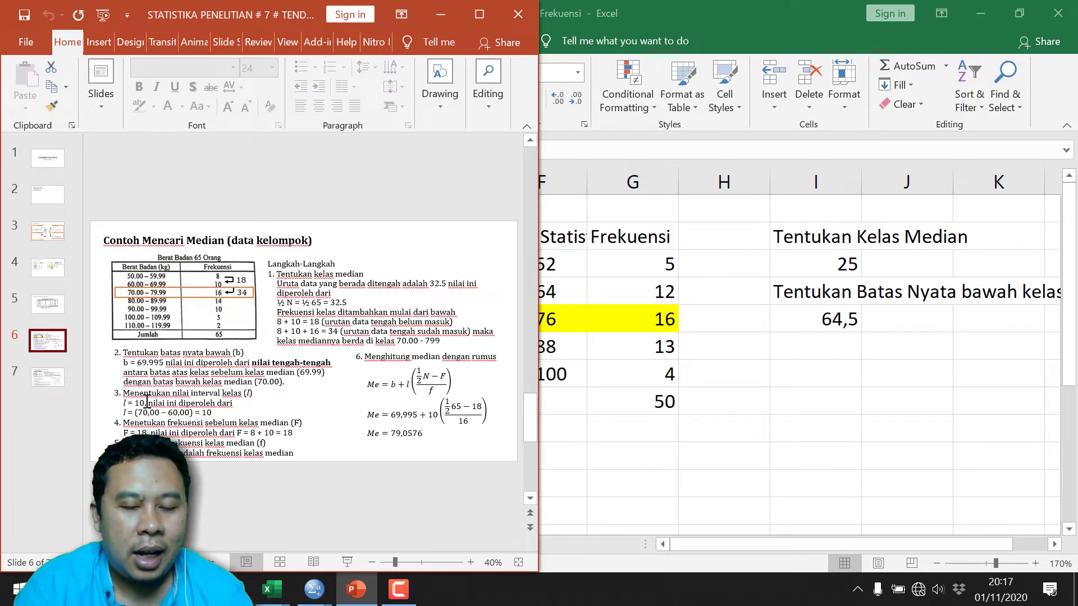
Label cell I6 'Menentukan interval Kelas'
{"action": "left_click", "coordinate": [802, 343]}
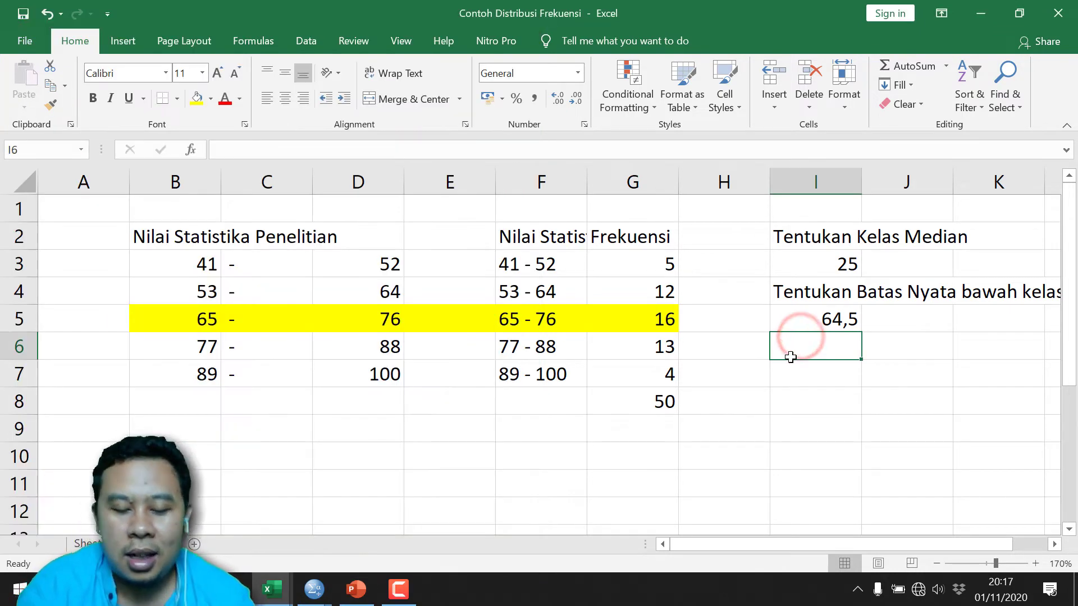
{"action": "type", "text": "Menetukan"}
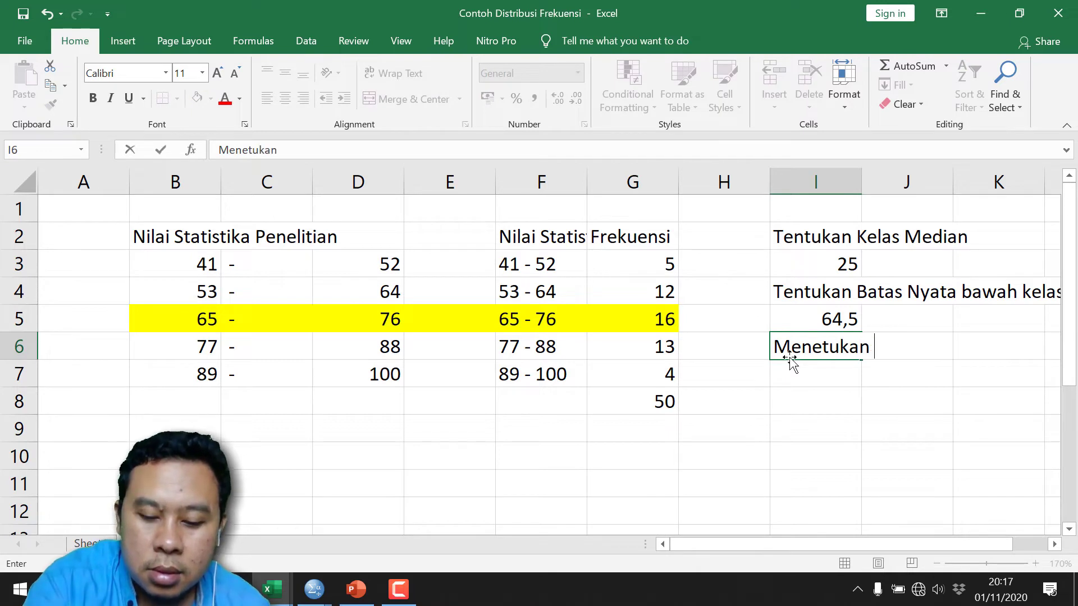
{"action": "key", "text": "BackSpace"}
{"action": "key", "text": "BackSpace"}
{"action": "key", "text": "BackSpace"}
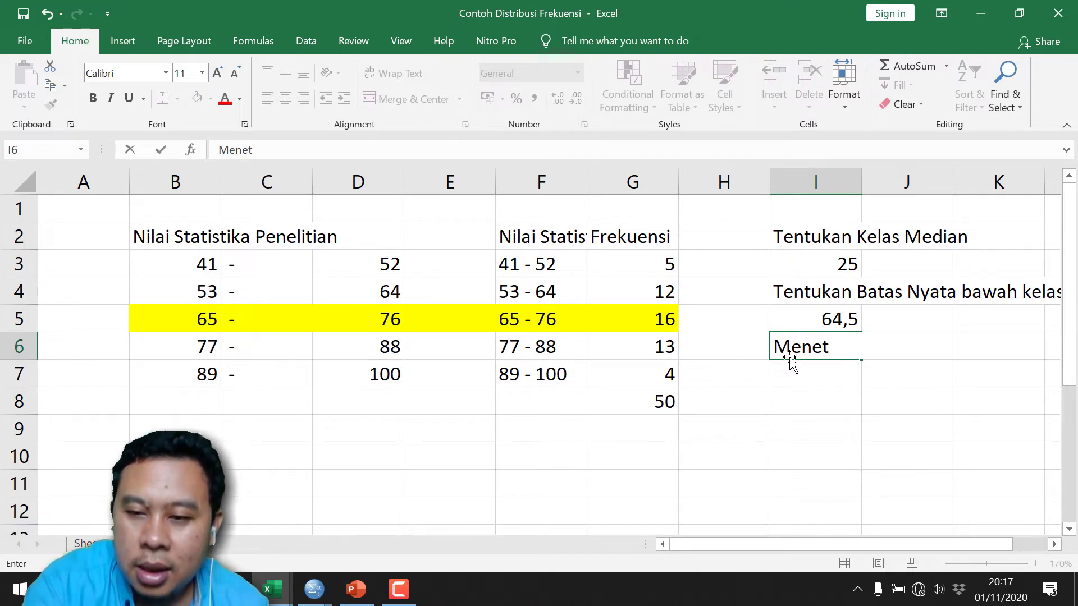
{"action": "type", "text": "ntukan"}
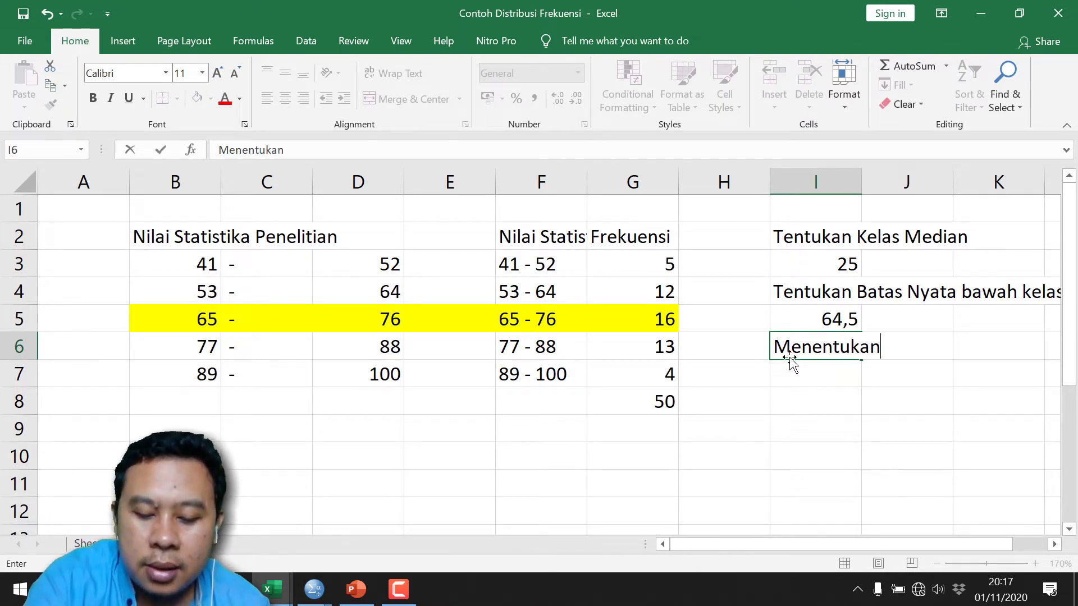
{"action": "type", "text": " Kelas Interva"}
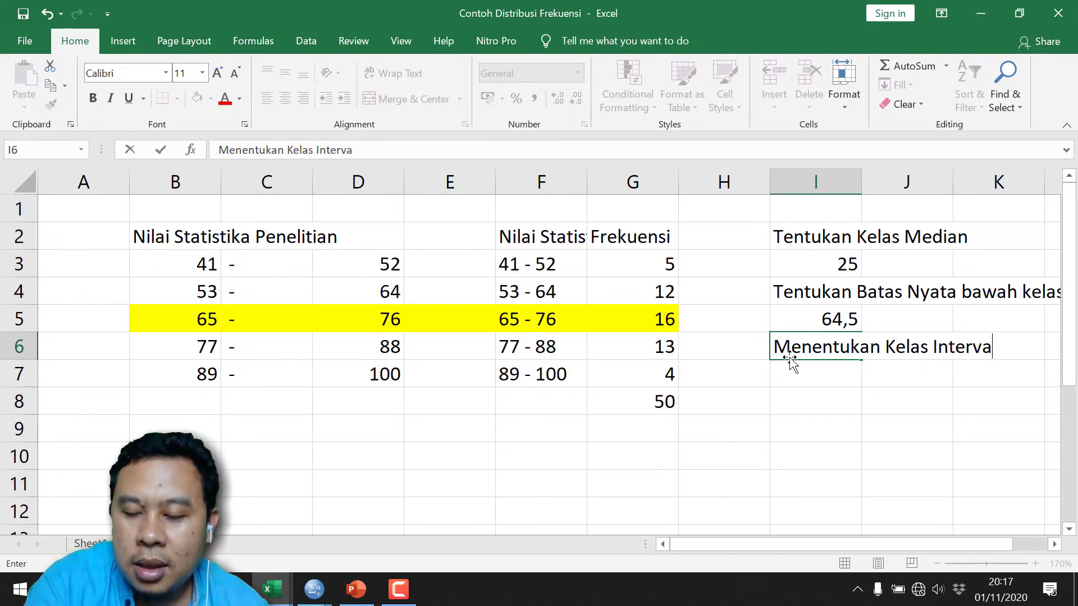
{"action": "key", "text": "BackSpace"}
{"action": "key", "text": "BackSpace"}
{"action": "key", "text": "BackSpace"}
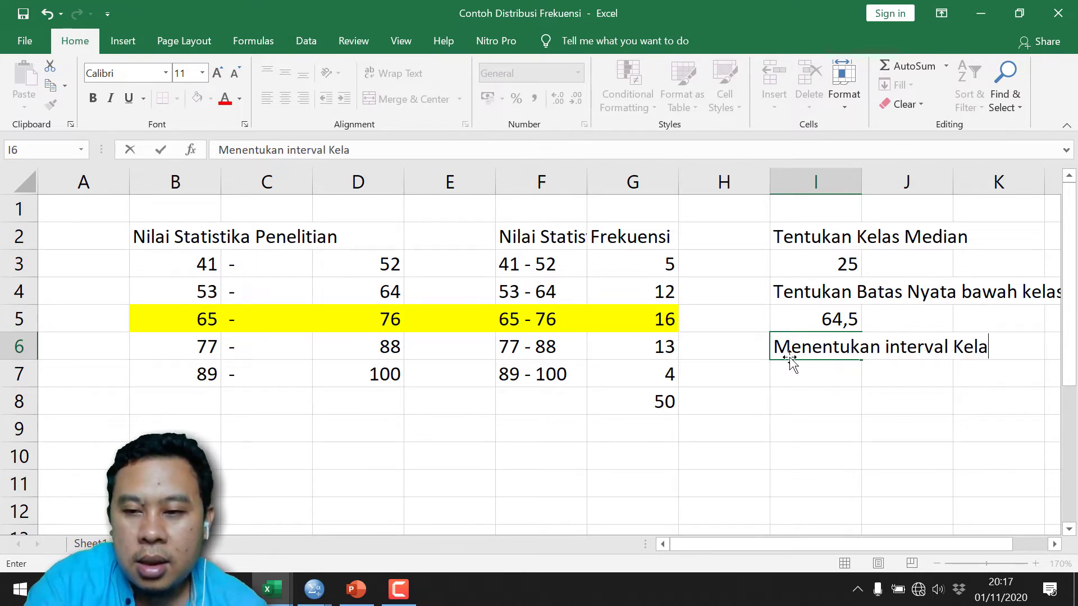
{"action": "key", "text": "Return"}
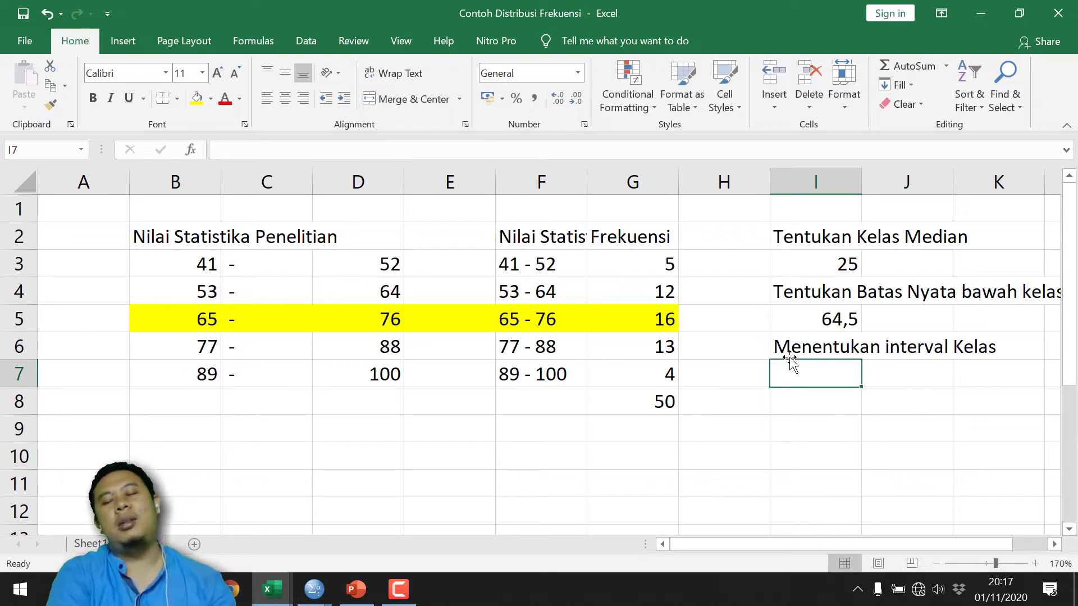
Enter =B5-B4 in I7 to get the class interval 12
{"action": "type", "text": "="}
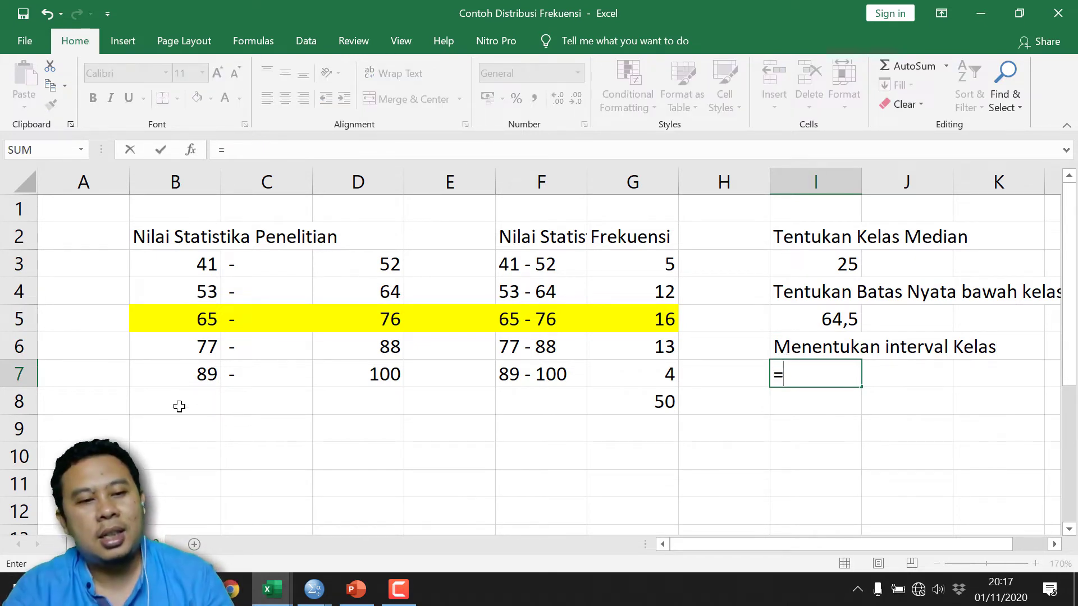
{"action": "left_click", "coordinate": [187, 318]}
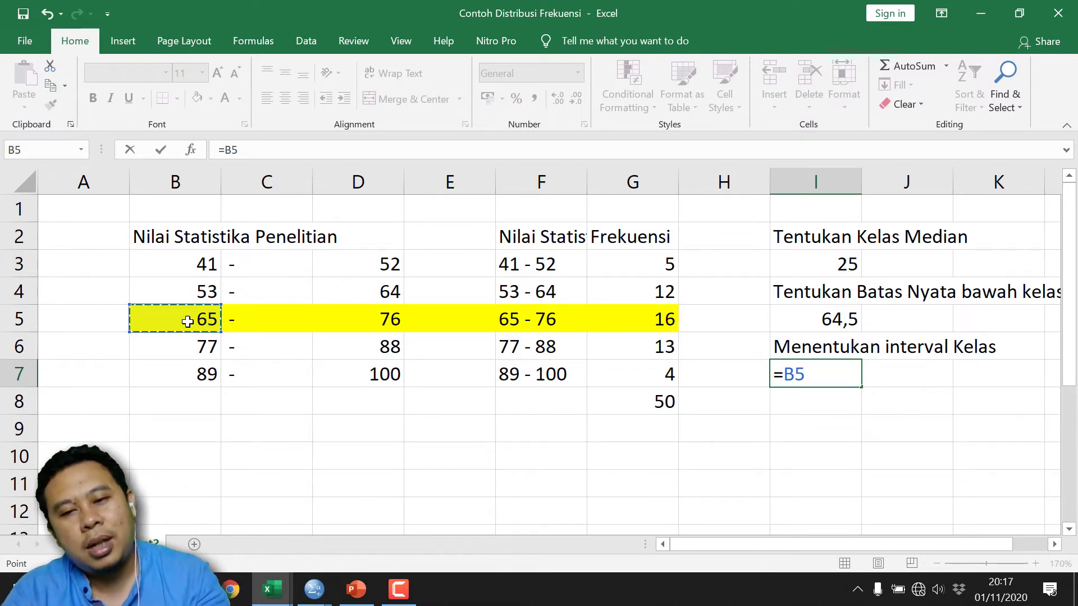
{"action": "type", "text": "-"}
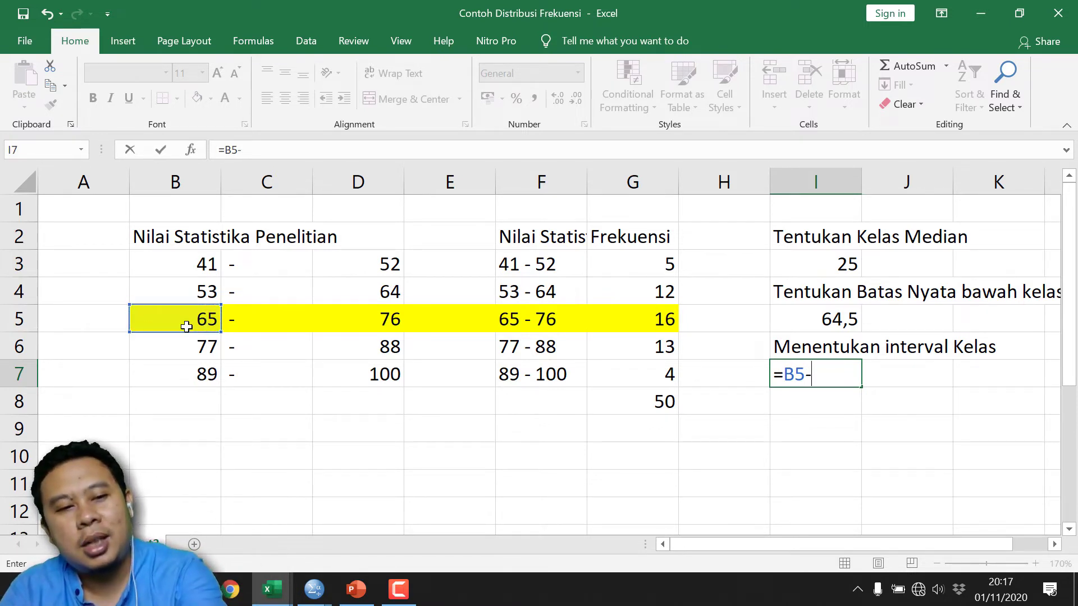
{"action": "left_click", "coordinate": [208, 295]}
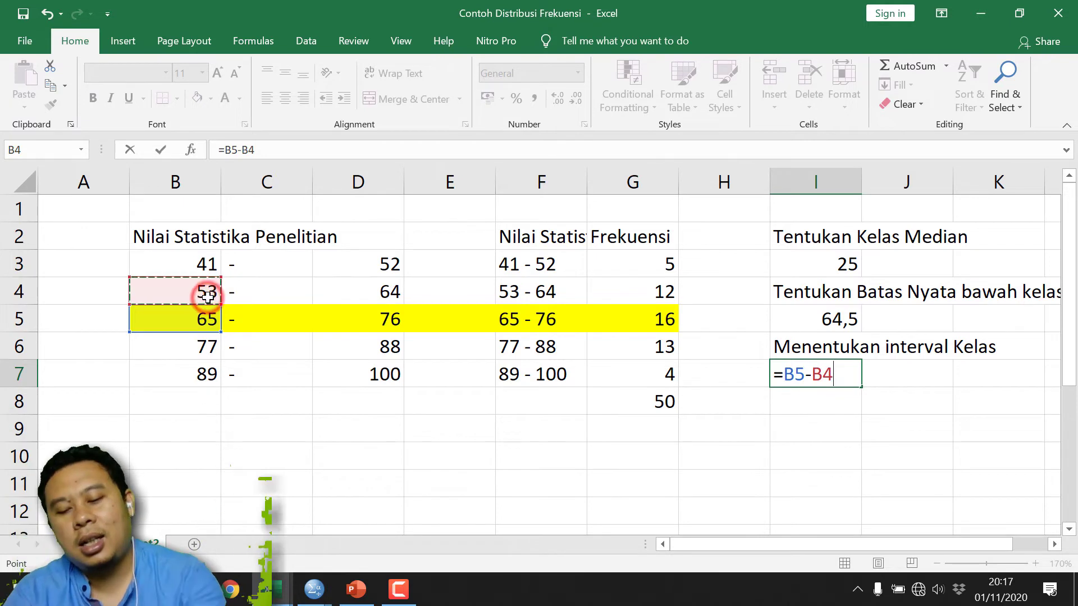
{"action": "key", "text": "Return"}
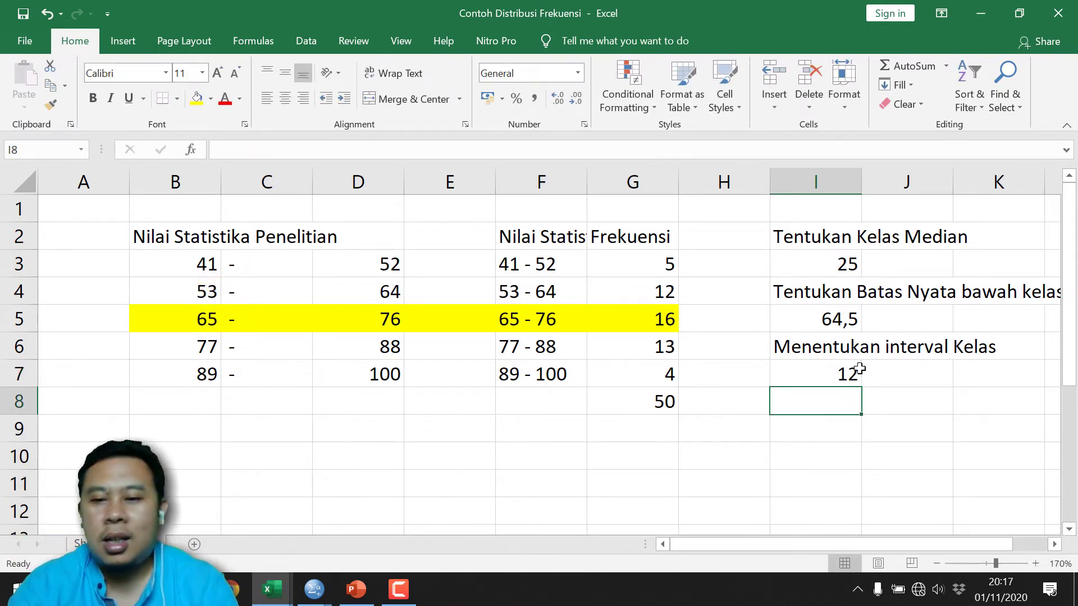
Append '(l)' to the I6 label so it reads 'Menentukan interval Kelas (l)'
{"action": "double_click", "coordinate": [821, 346]}
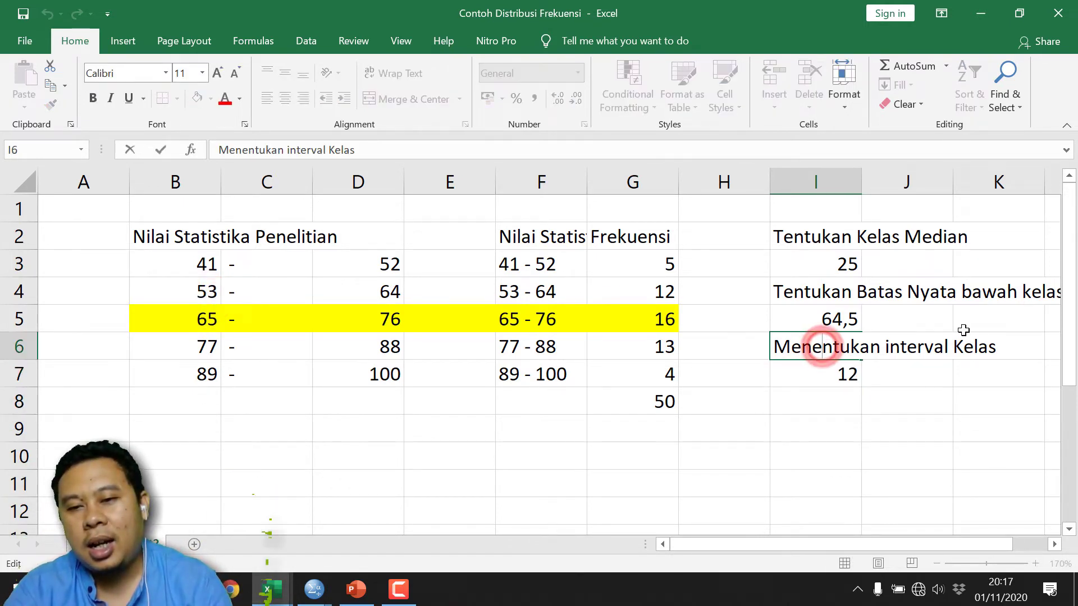
{"action": "left_click", "coordinate": [997, 345]}
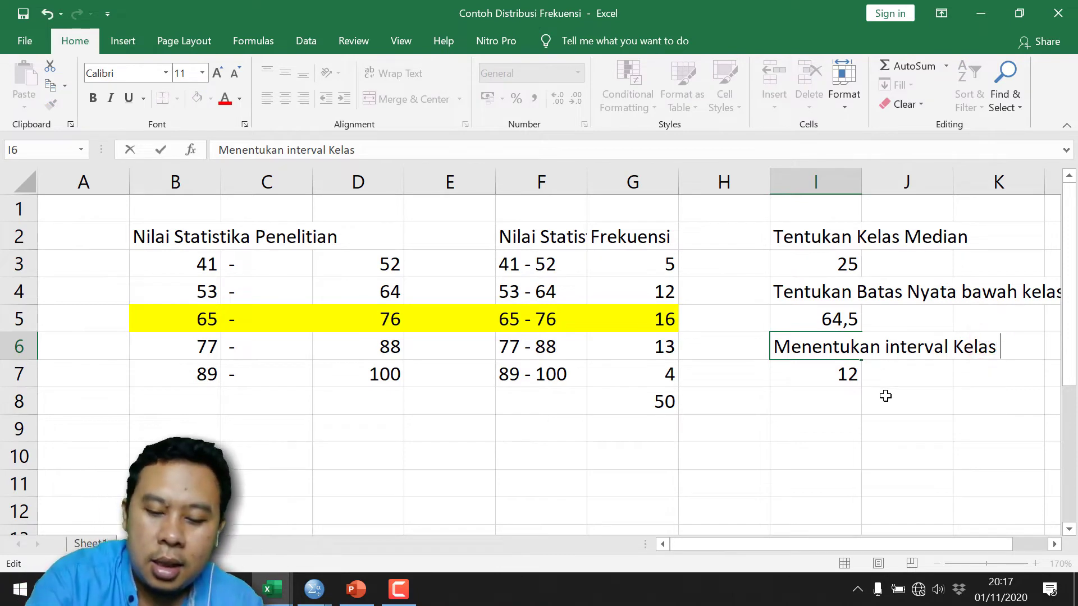
{"action": "type", "text": "(I)"}
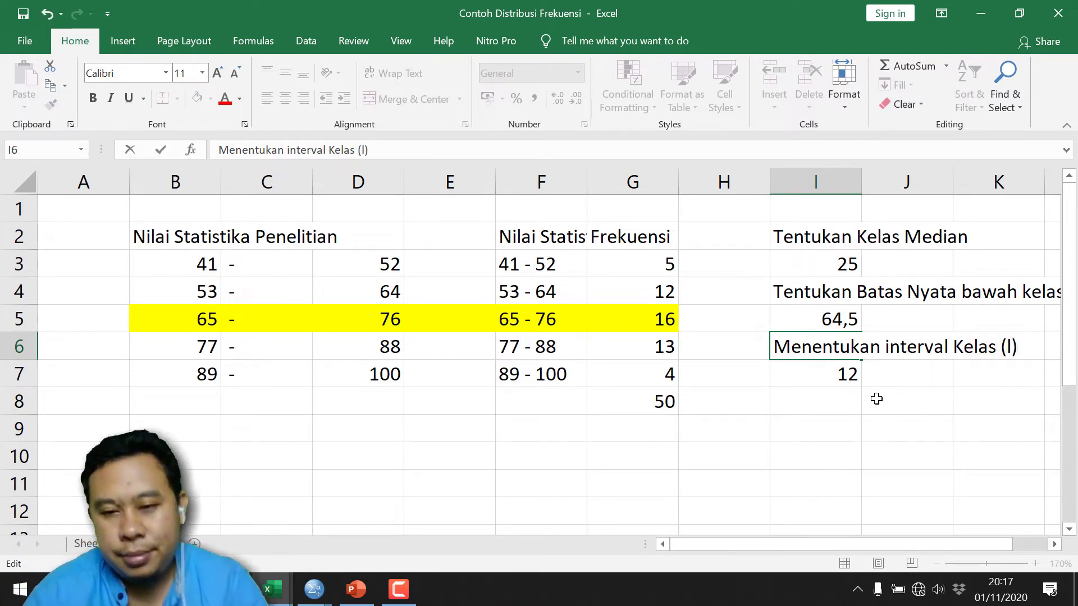
{"action": "key", "text": "Return"}
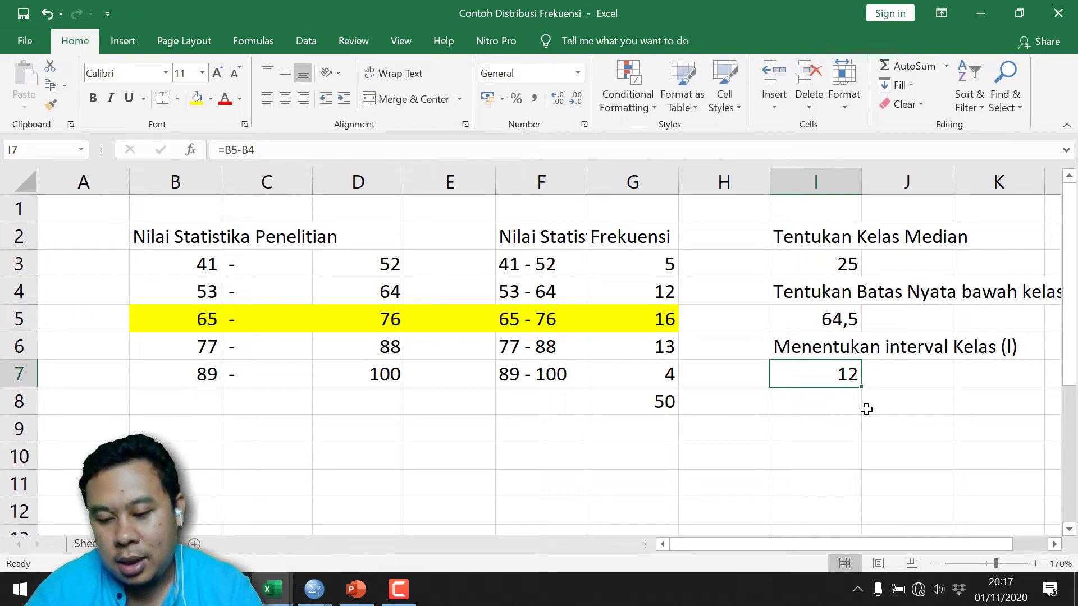
{"action": "key", "text": "Return"}
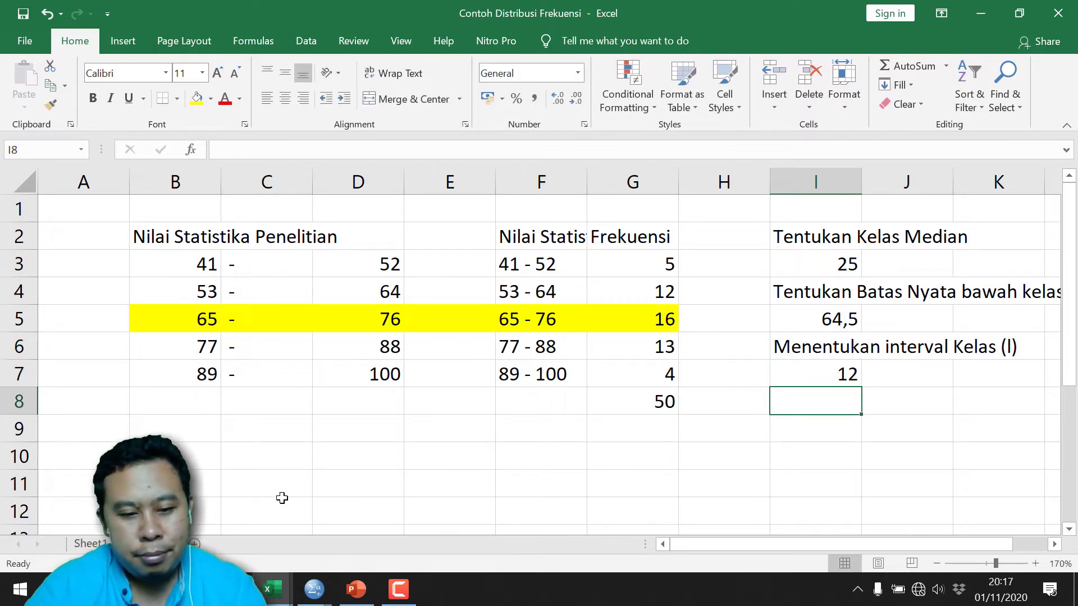
Enter the heading 'Menentukan frekuensi sebelum kelas median' in I8
{"action": "left_click", "coordinate": [356, 589]}
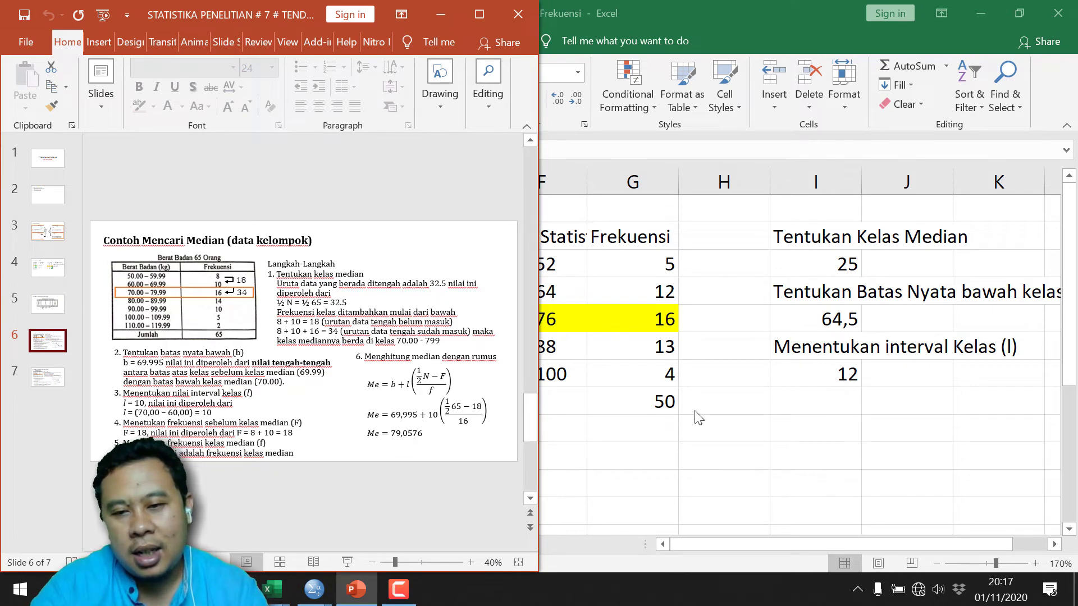
{"action": "left_click", "coordinate": [812, 409]}
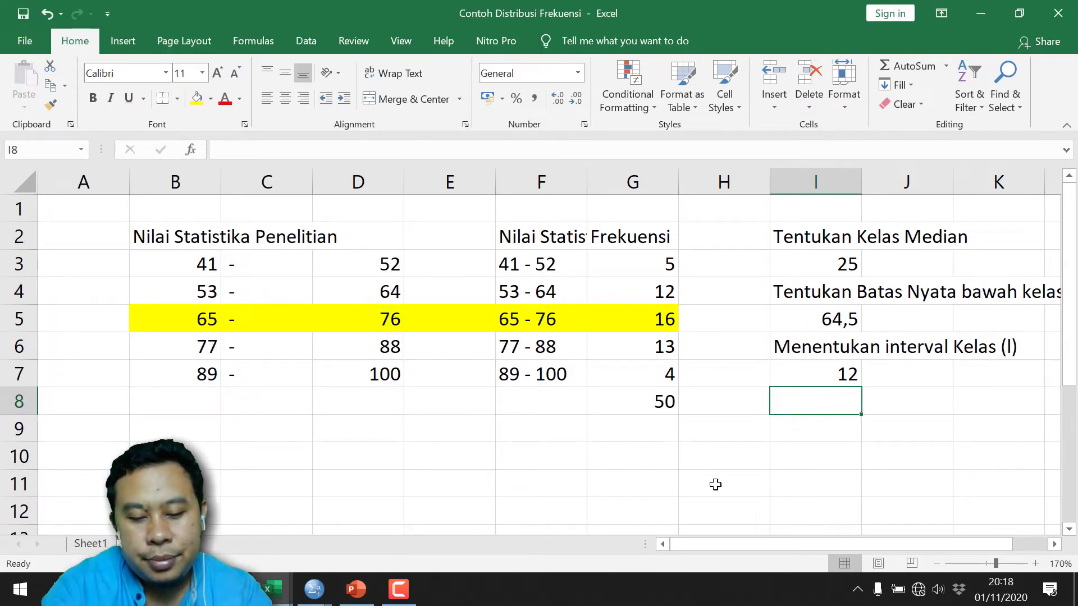
{"action": "type", "text": "Menen"}
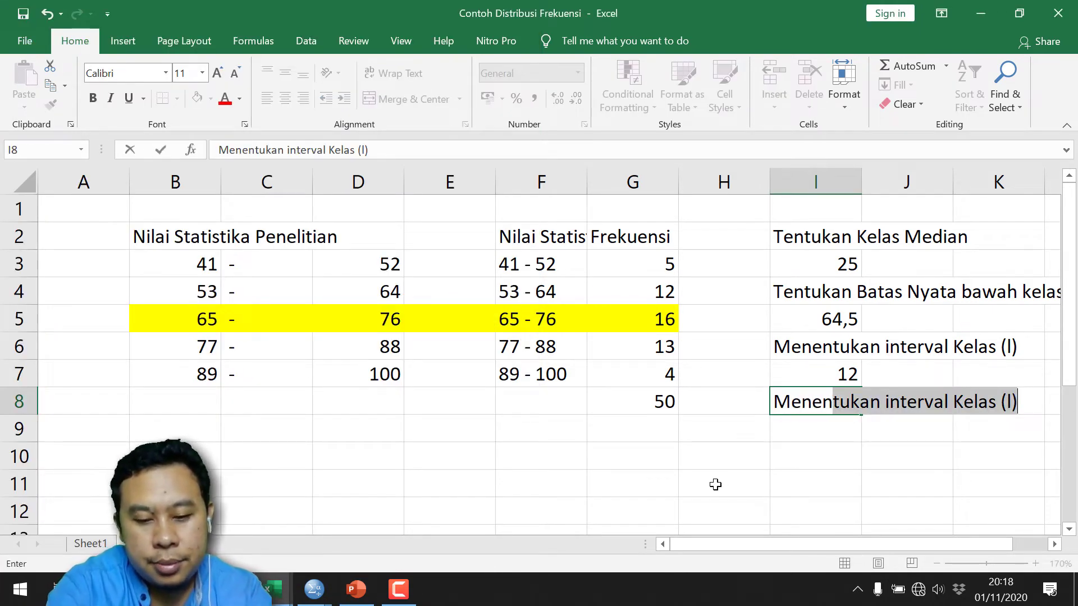
{"action": "type", "text": "tukan kelas frekuensi"}
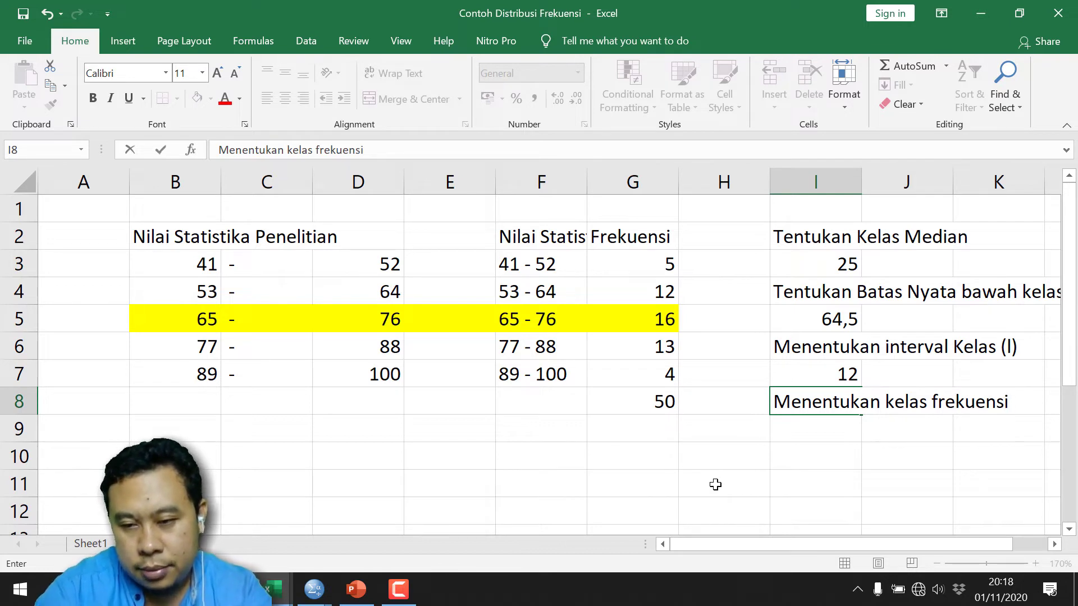
{"action": "double_click", "coordinate": [904, 404]}
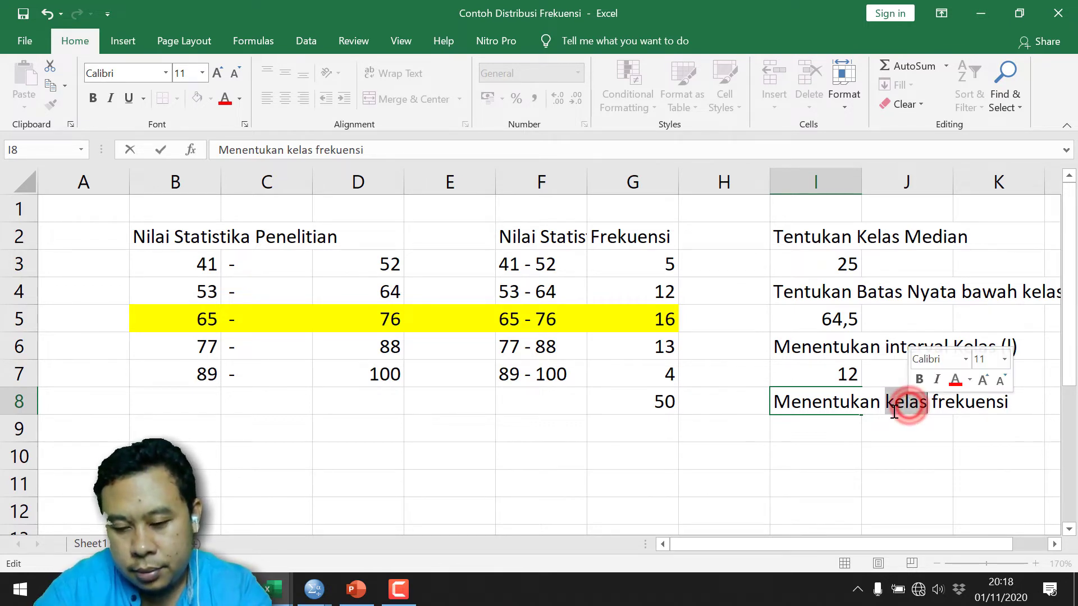
{"action": "key", "text": "BackSpace"}
{"action": "key", "text": "BackSpace"}
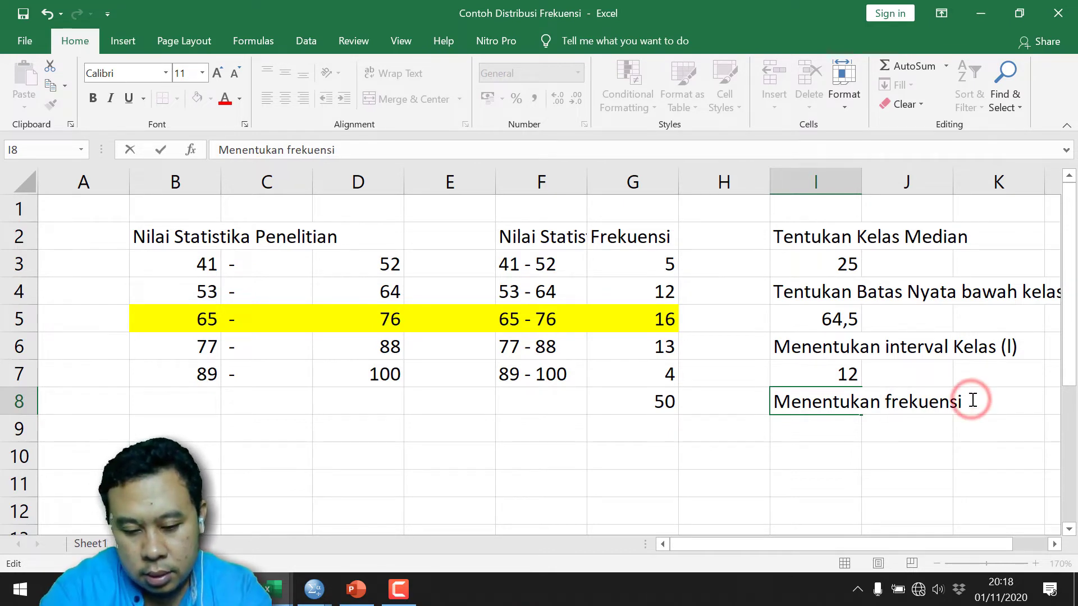
{"action": "type", "text": "kelas sebel"}
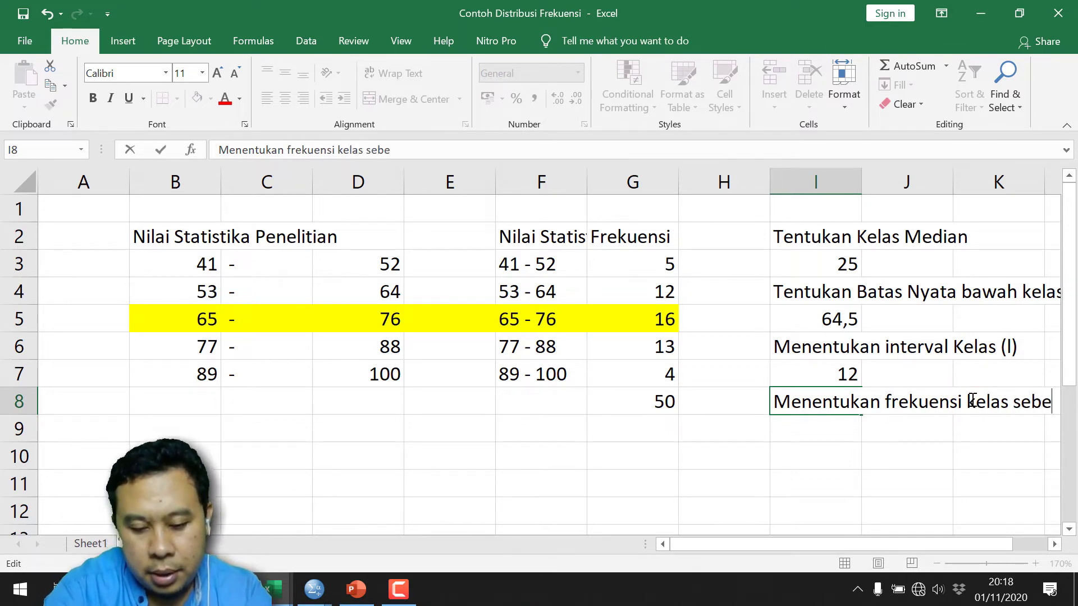
{"action": "type", "text": "um"}
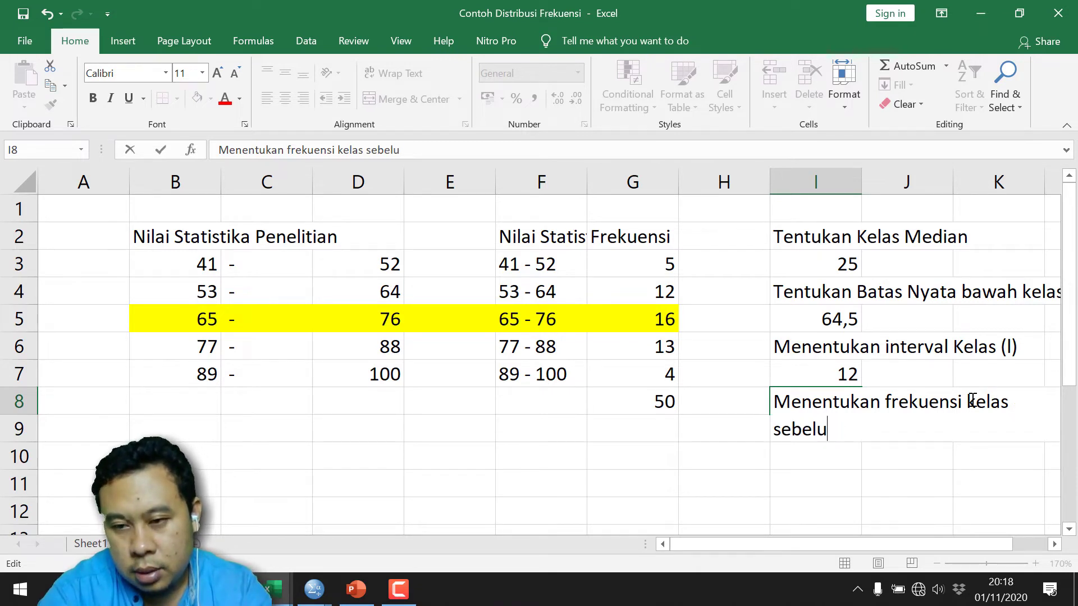
{"action": "key", "text": "BackSpace"}
{"action": "key", "text": "BackSpace"}
{"action": "key", "text": "BackSpace"}
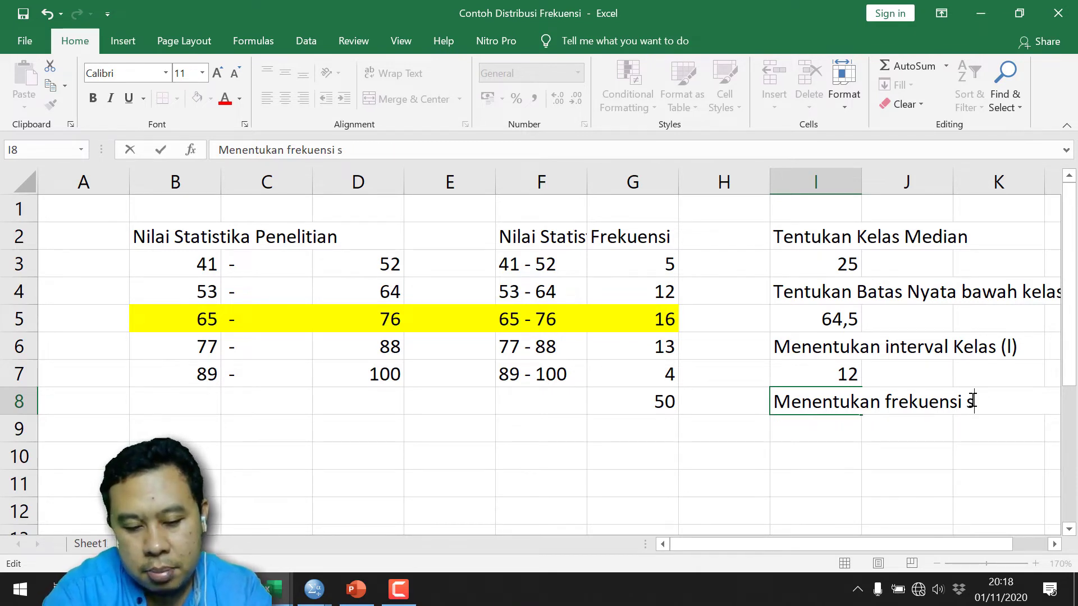
{"action": "type", "text": "ebelum kelas median (F"}
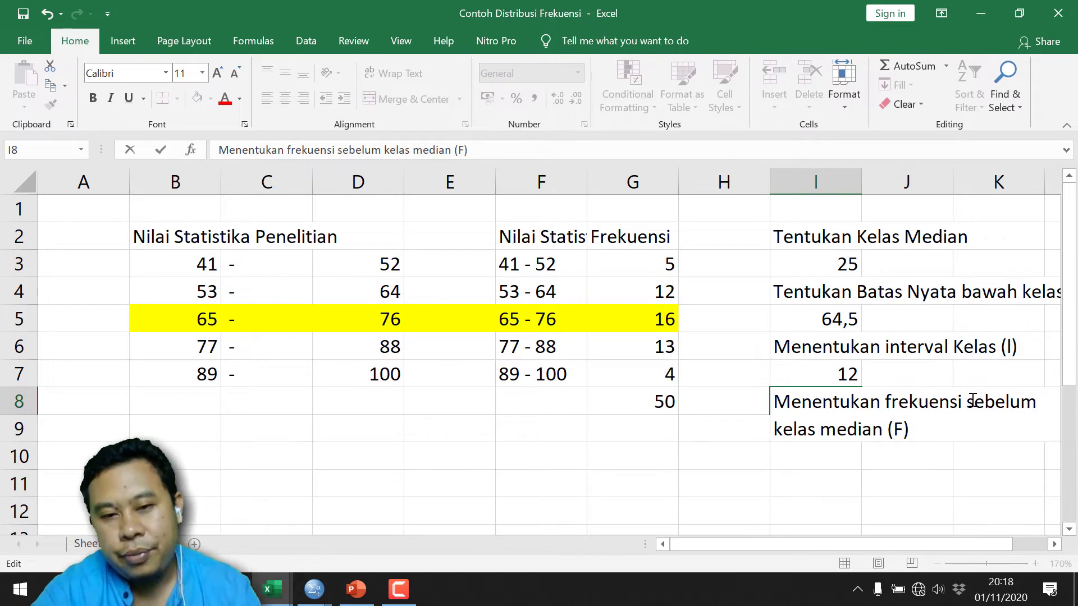
{"action": "key", "text": "Return"}
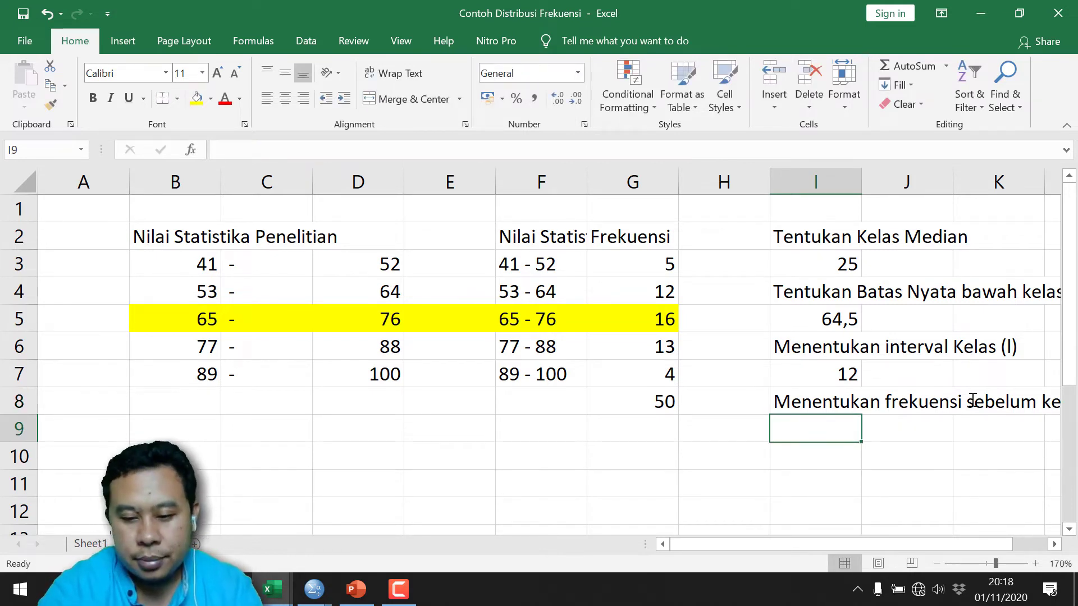
Enter =G3+G4 in I9, giving the cumulative frequency 17
{"action": "type", "text": "="}
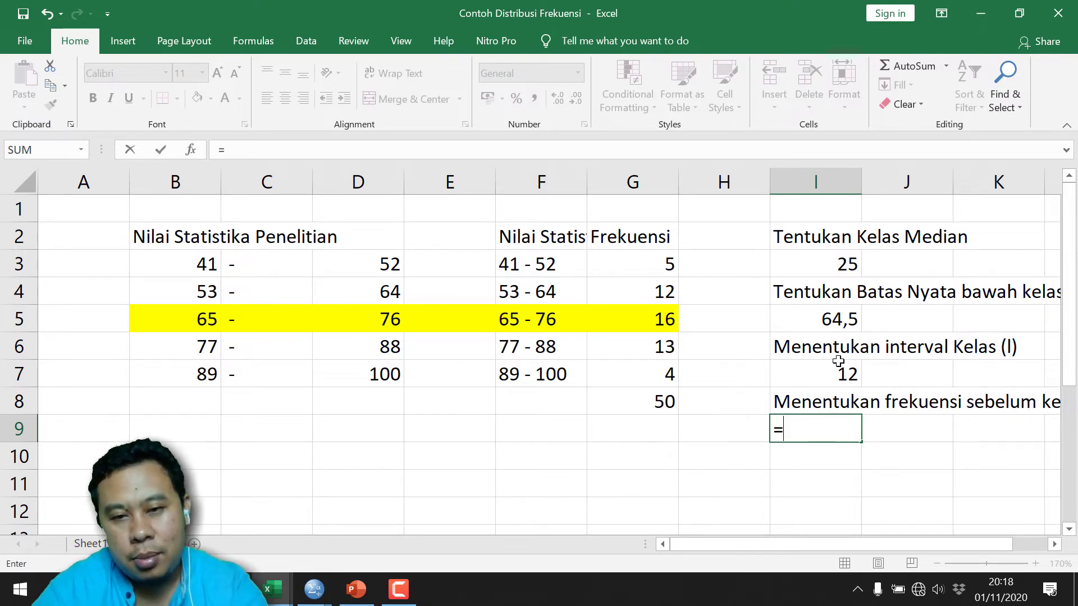
{"action": "left_click", "coordinate": [653, 271]}
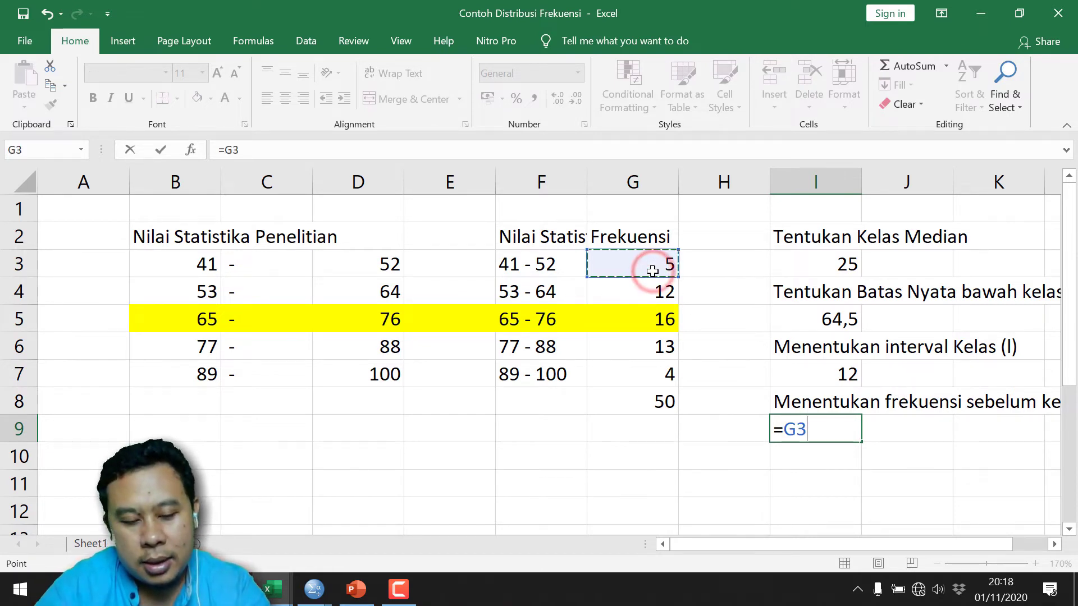
{"action": "type", "text": "+"}
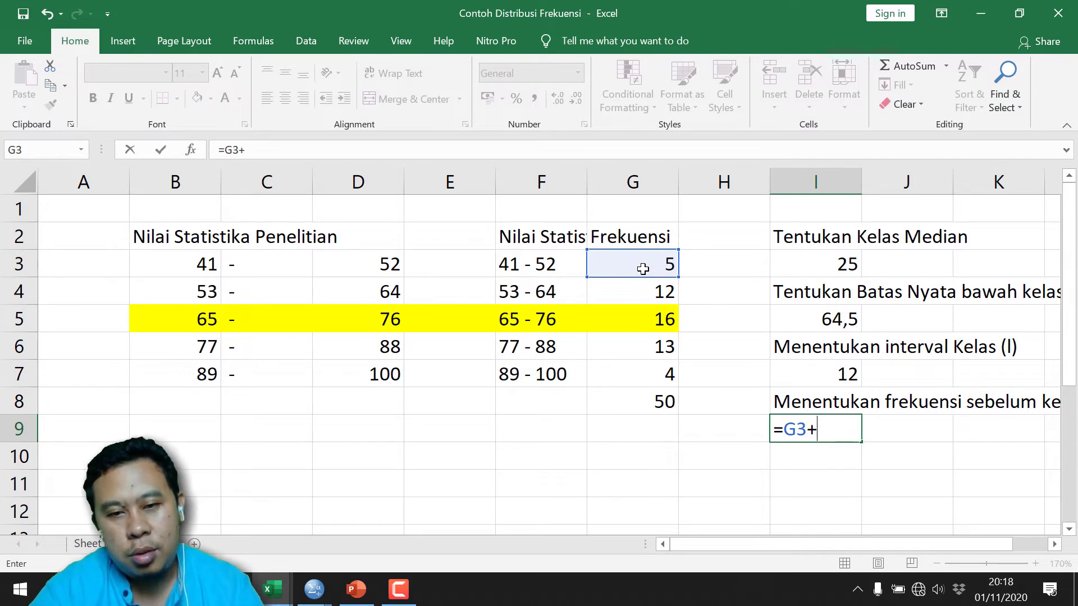
{"action": "left_click", "coordinate": [642, 287]}
{"action": "key", "text": "Return"}
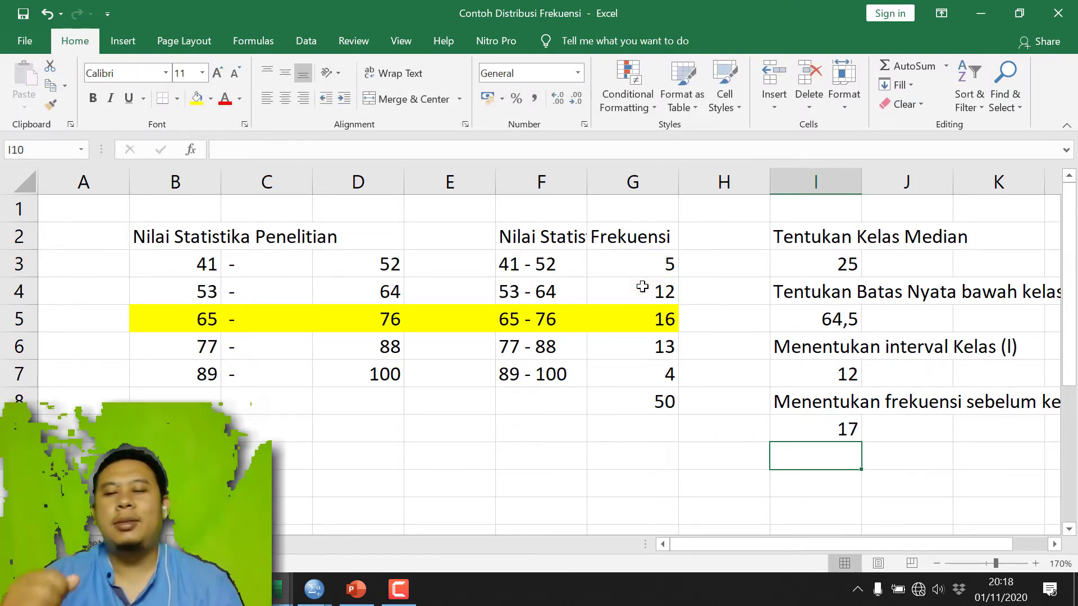
Label I10 'frekuensi kelas median'
{"action": "left_click", "coordinate": [356, 589]}
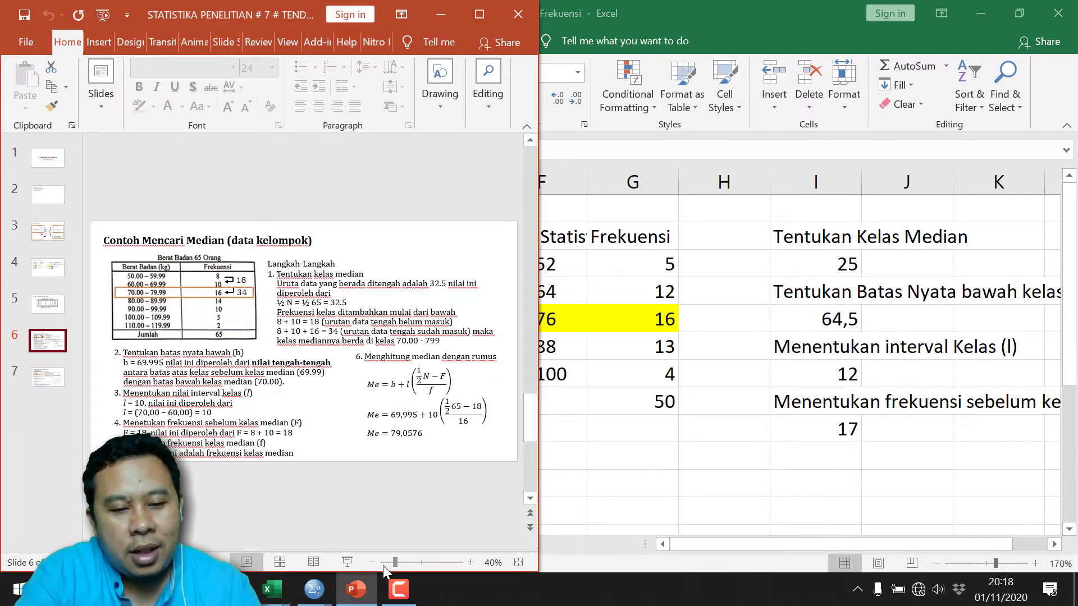
{"action": "left_click", "coordinate": [356, 589]}
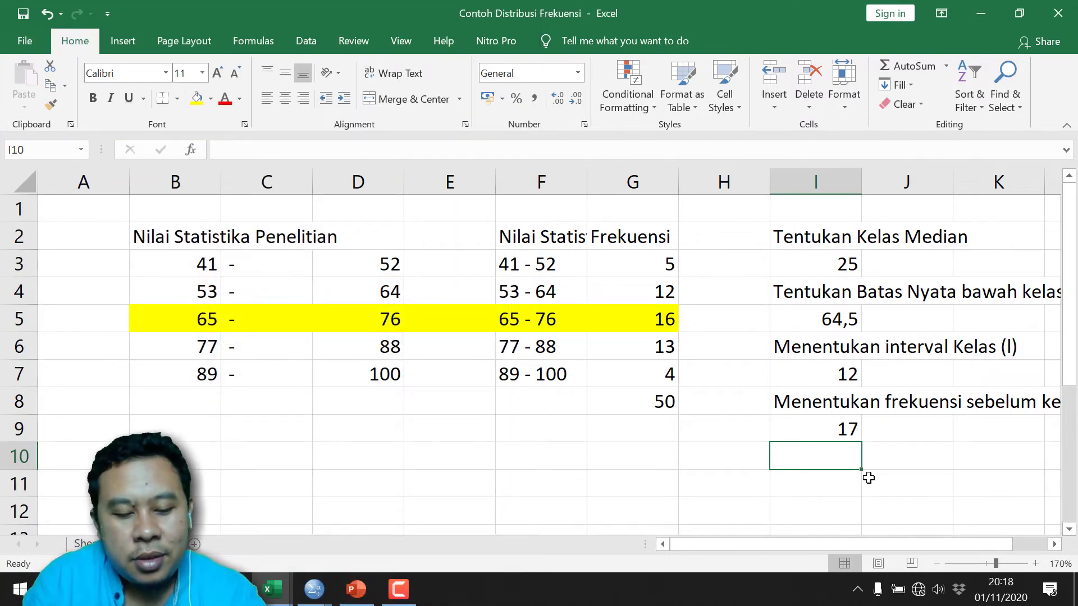
{"action": "type", "text": "frek"}
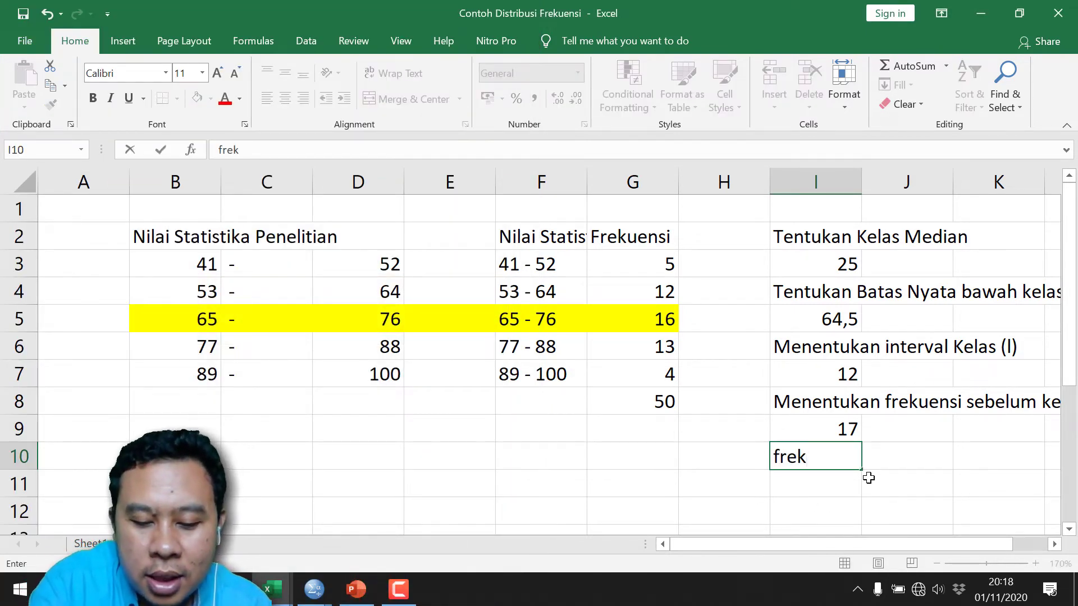
{"action": "type", "text": "uensi "}
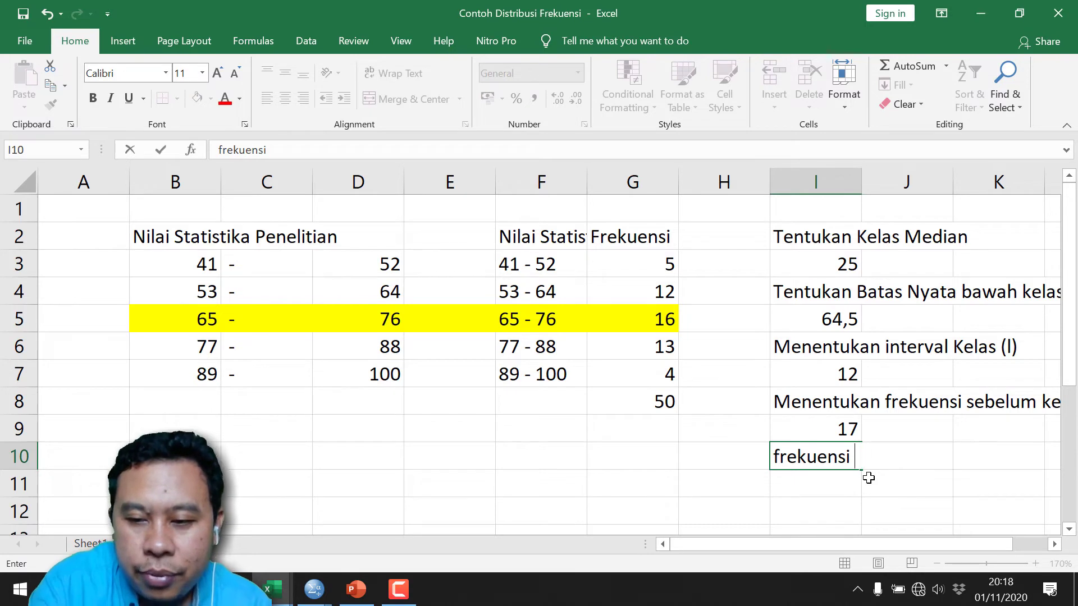
{"action": "type", "text": "kelas media"}
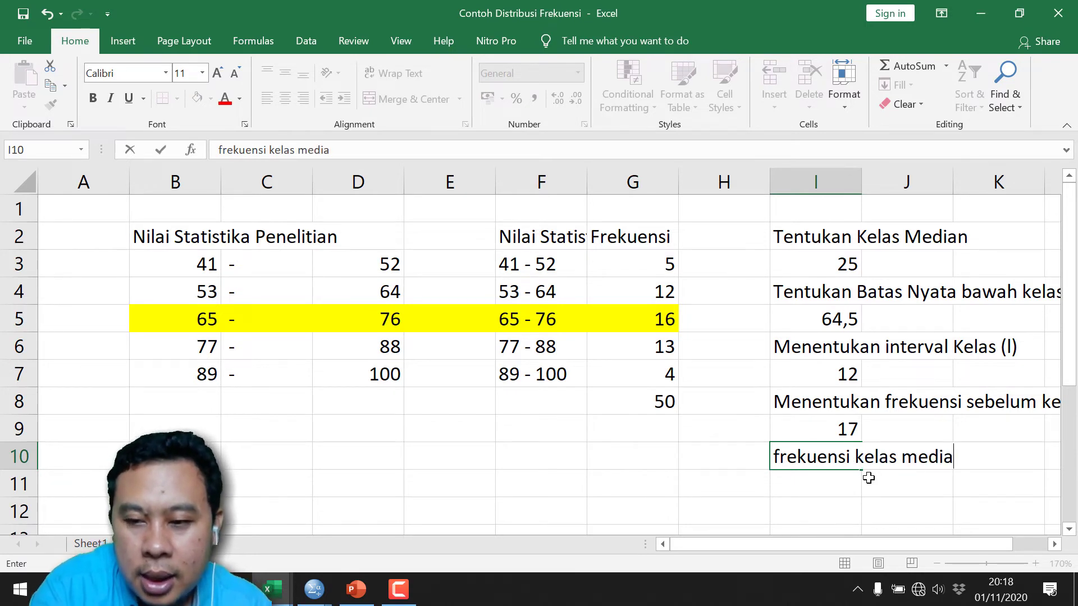
{"action": "type", "text": "n"}
{"action": "key", "text": "Return"}
Enter =G5 in I11 to show the median class frequency 16
{"action": "type", "text": "="}
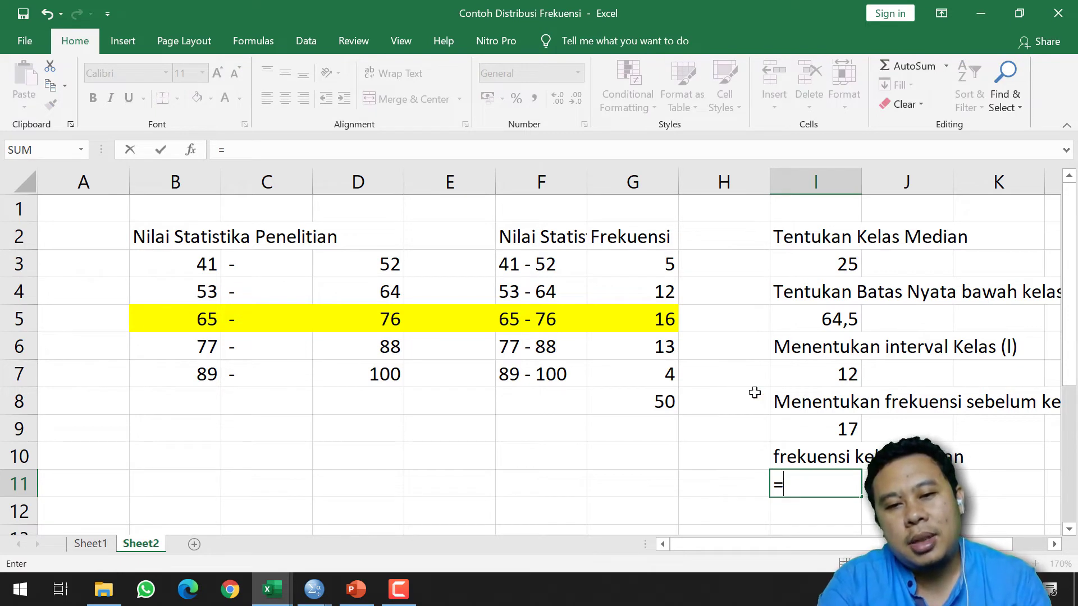
{"action": "left_click", "coordinate": [663, 331]}
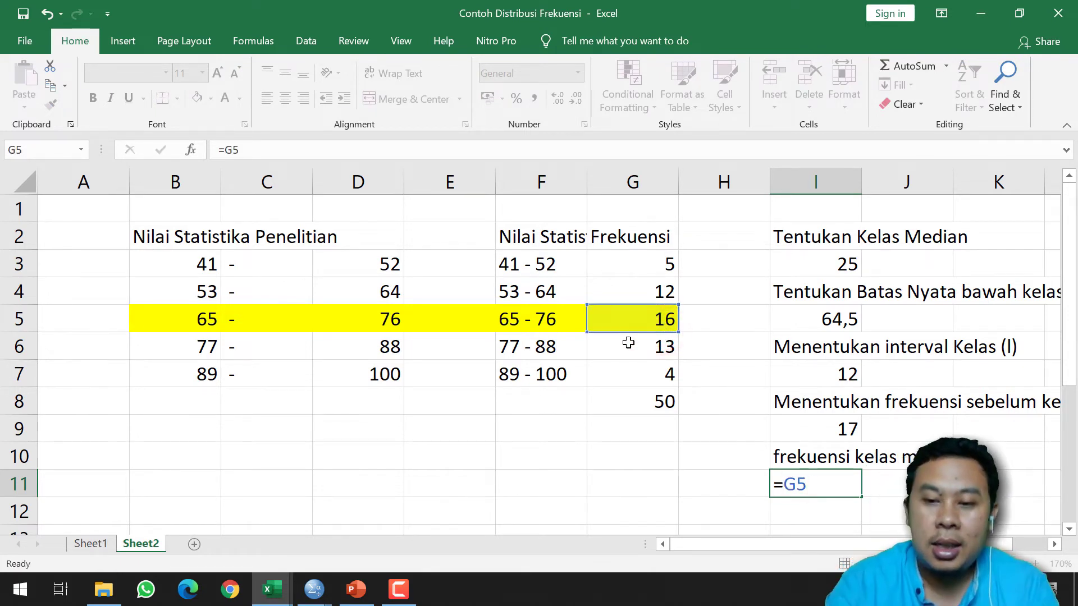
{"action": "key", "text": "Return"}
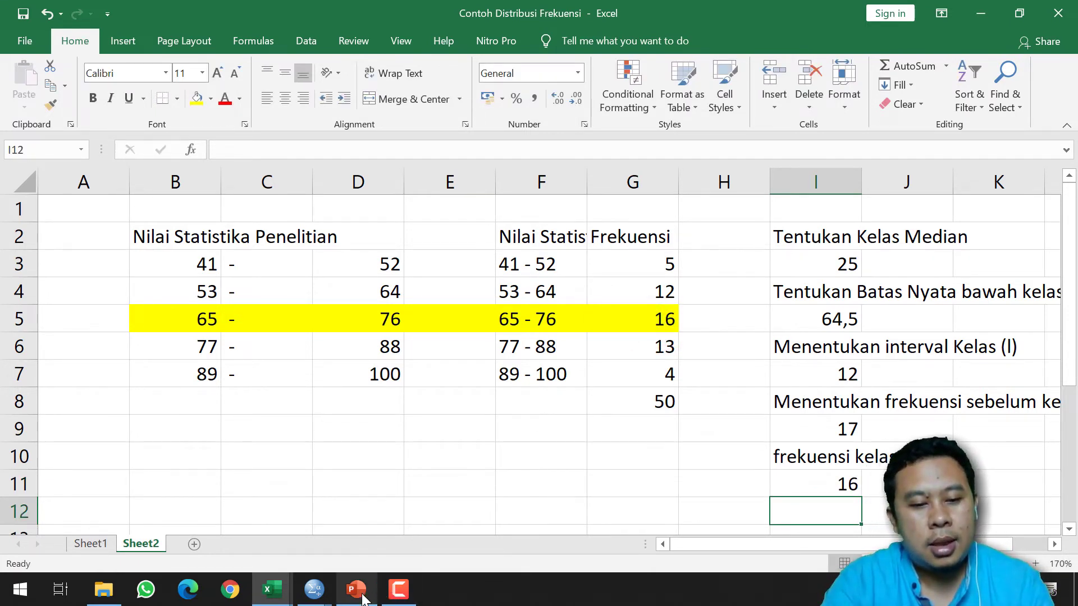
{"action": "left_click", "coordinate": [360, 595]}
Copy the Me median equation from PowerPoint slide 6 and select cell I13 in Excel
{"action": "left_click", "coordinate": [381, 386]}
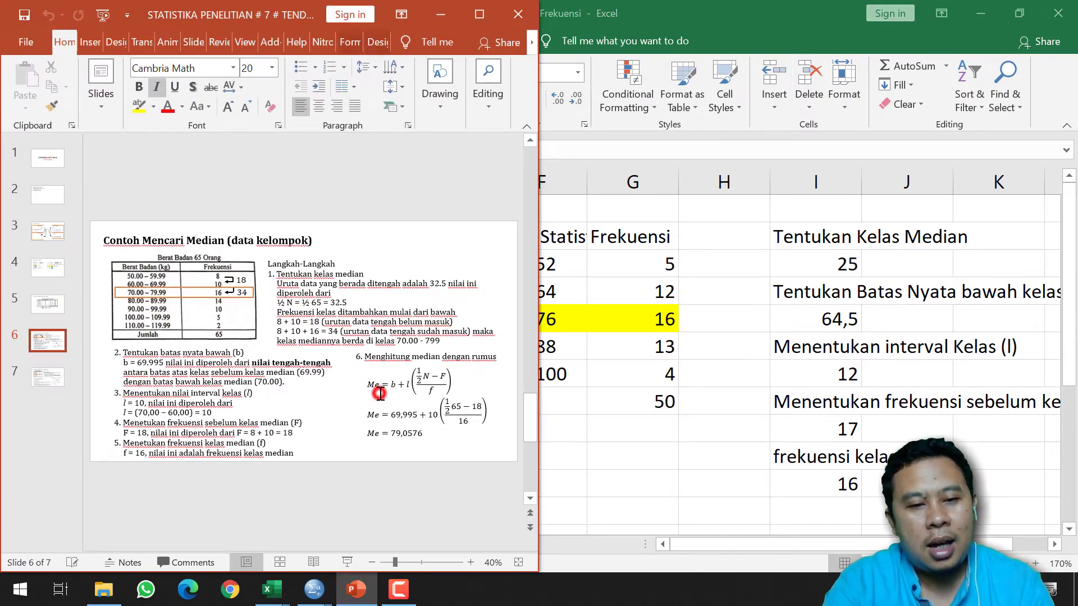
{"action": "left_click", "coordinate": [391, 399]}
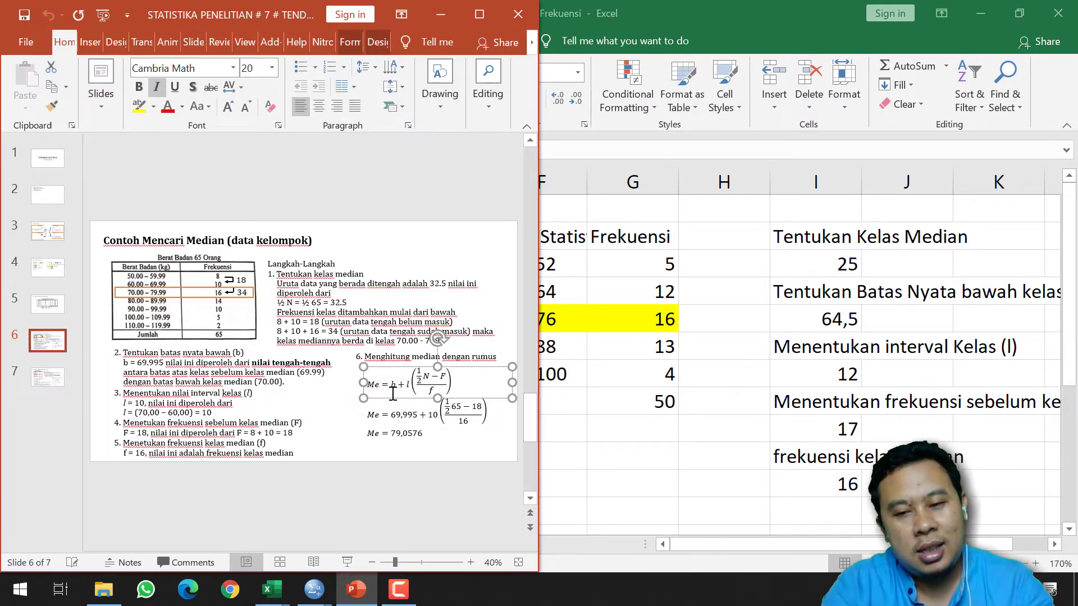
{"action": "key", "text": "ctrl+c"}
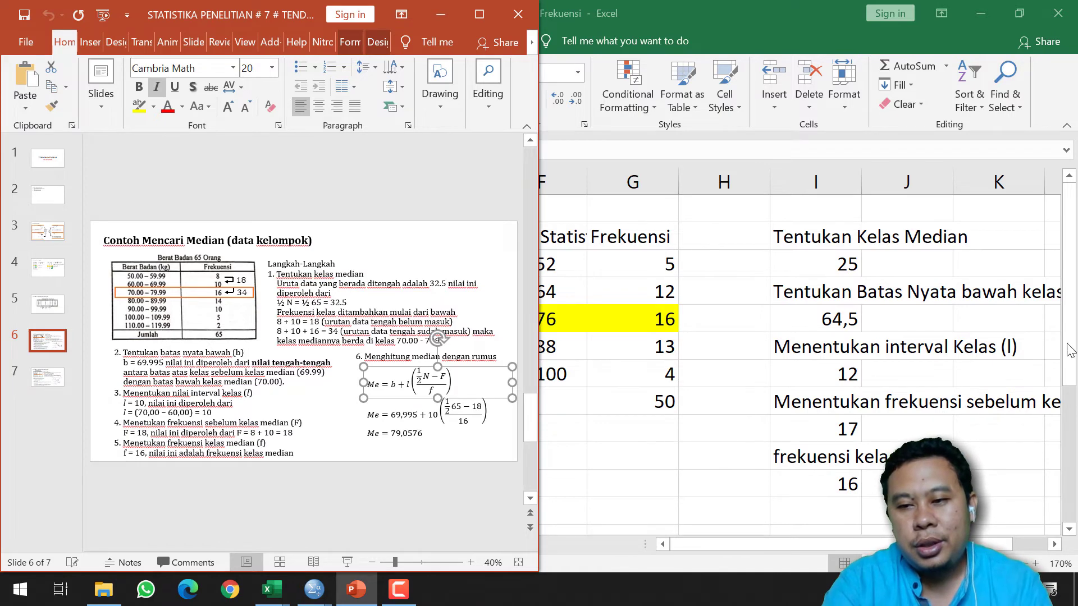
{"action": "left_click", "coordinate": [1069, 351]}
{"action": "left_click_drag", "start_coordinate": [1070, 350], "coordinate": [1067, 377]}
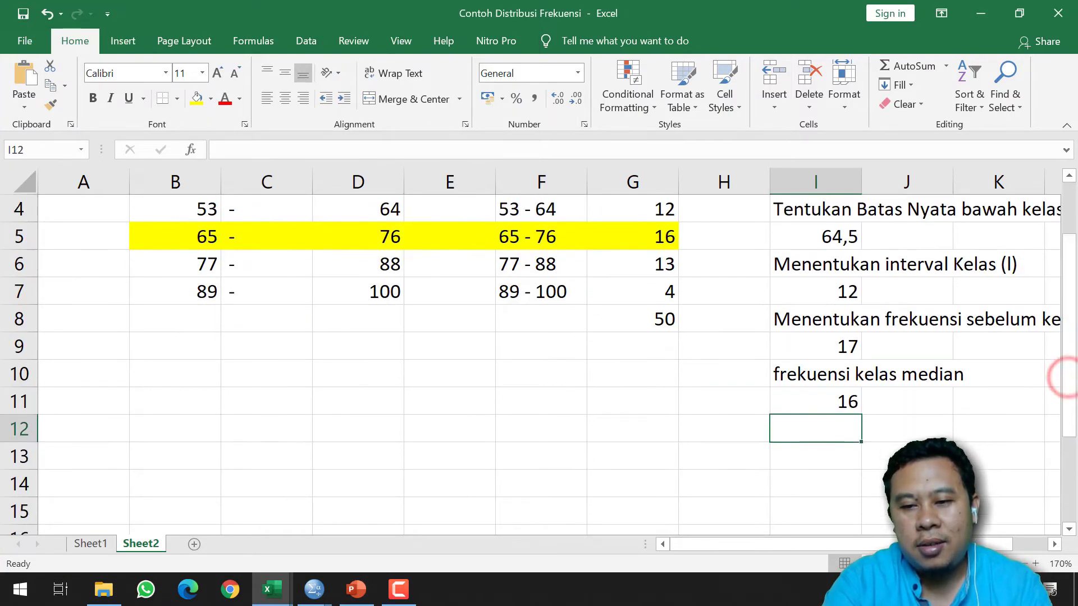
{"action": "left_click", "coordinate": [815, 449]}
Paste the median equation into the sheet and resize its box to fit the formula
{"action": "key", "text": "ctrl+v"}
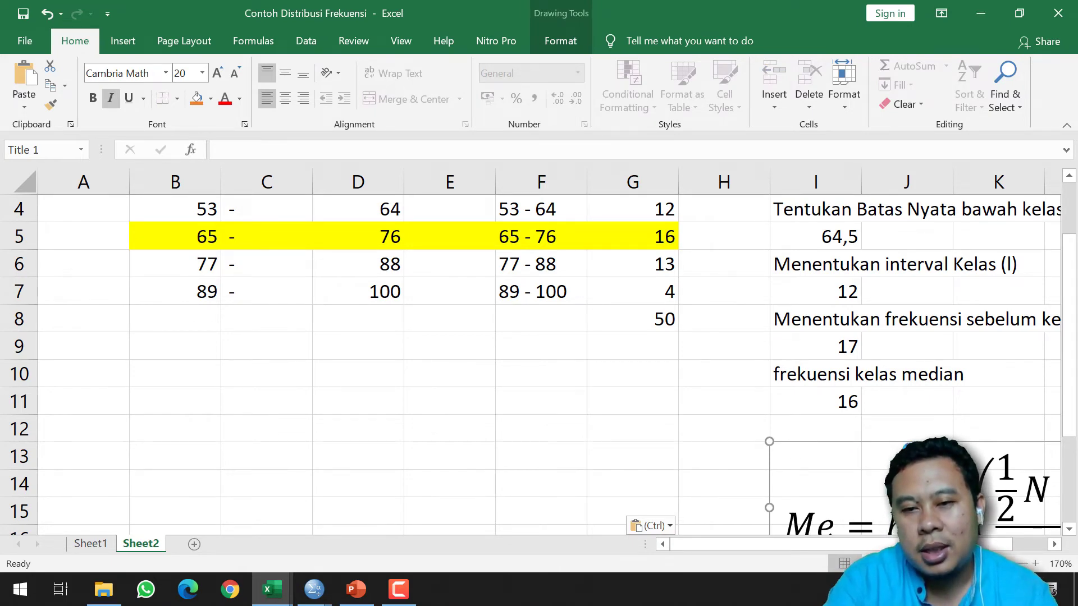
{"action": "scroll", "coordinate": [881, 442], "scroll_direction": "down", "scroll_amount": 2}
{"action": "scroll", "coordinate": [820, 416], "scroll_direction": "down", "scroll_amount": 2}
{"action": "scroll", "coordinate": [786, 416], "scroll_direction": "down", "scroll_amount": 1}
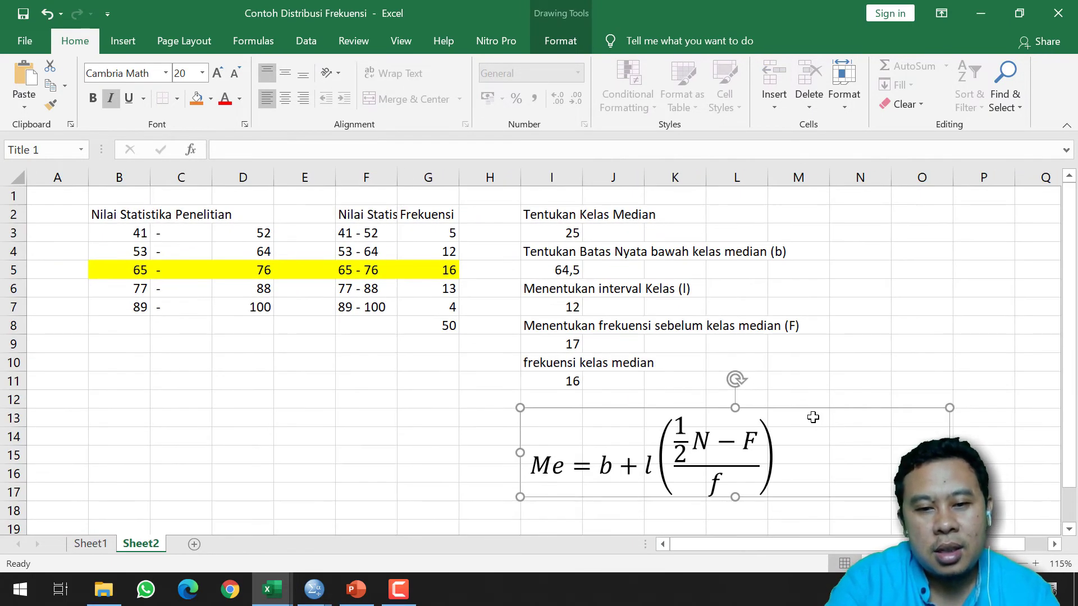
{"action": "left_click_drag", "start_coordinate": [949, 497], "coordinate": [810, 443]}
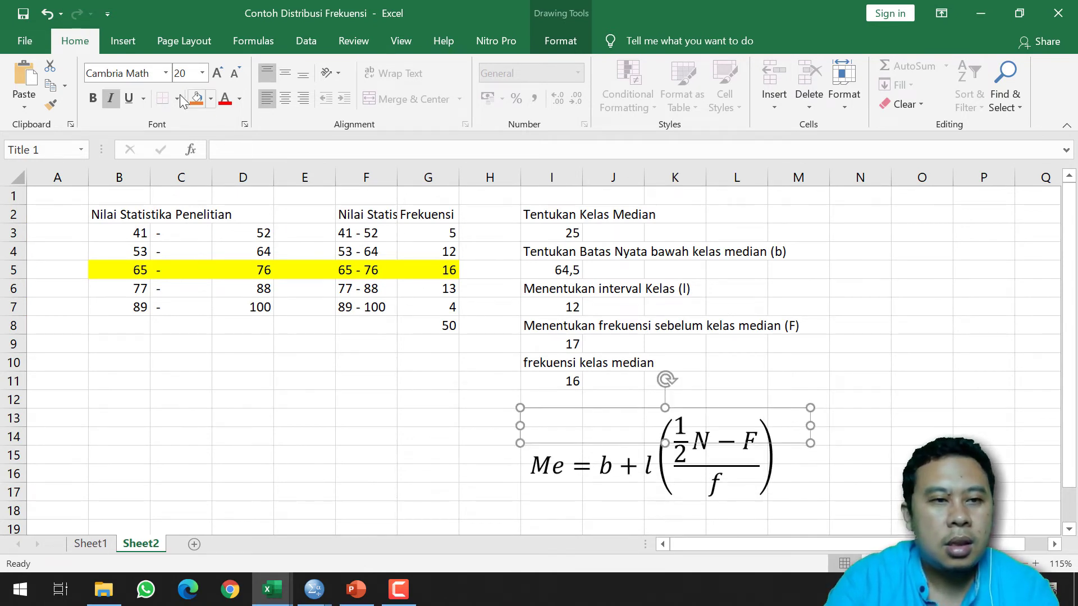
Reduce the median equation's font size to 10
{"action": "left_click", "coordinate": [241, 68]}
{"action": "left_click", "coordinate": [241, 69]}
{"action": "left_click", "coordinate": [241, 68]}
{"action": "left_click", "coordinate": [241, 68]}
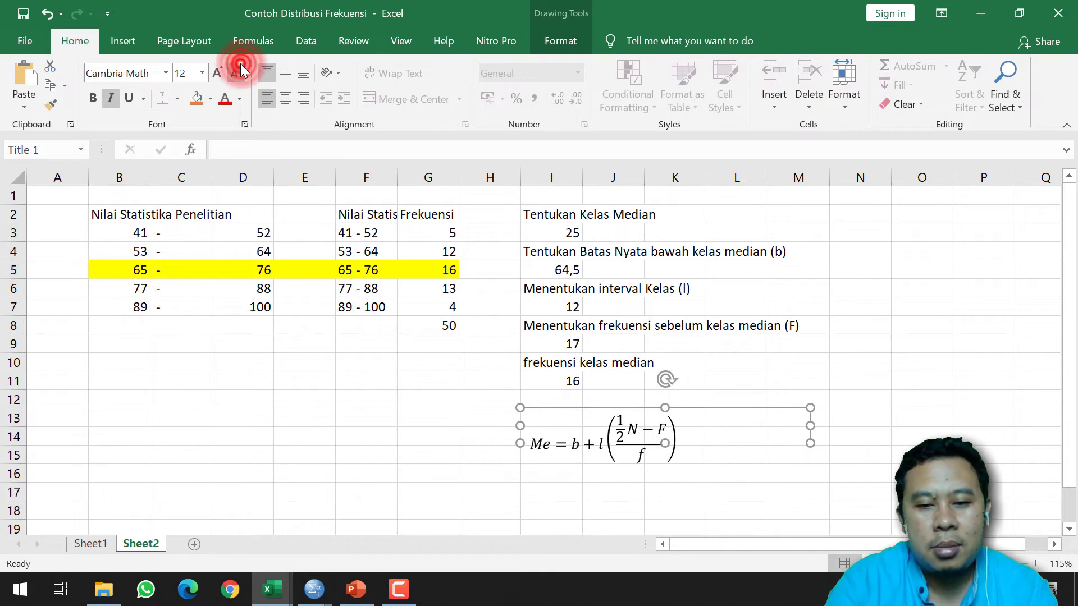
{"action": "left_click", "coordinate": [241, 68]}
{"action": "left_click", "coordinate": [241, 68]}
{"action": "left_click", "coordinate": [241, 68]}
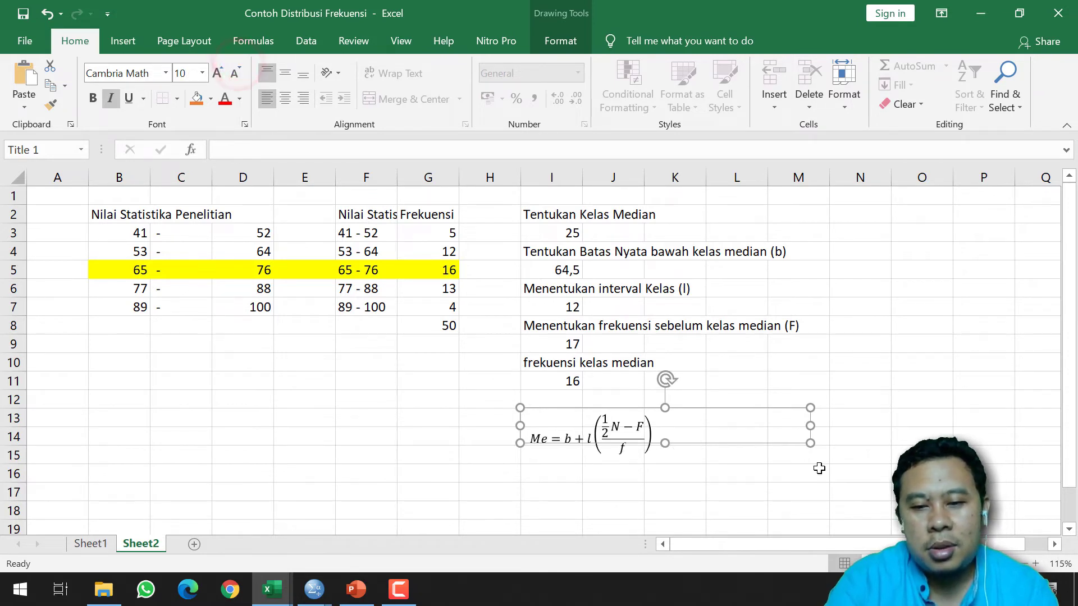
{"action": "left_click", "coordinate": [581, 482]}
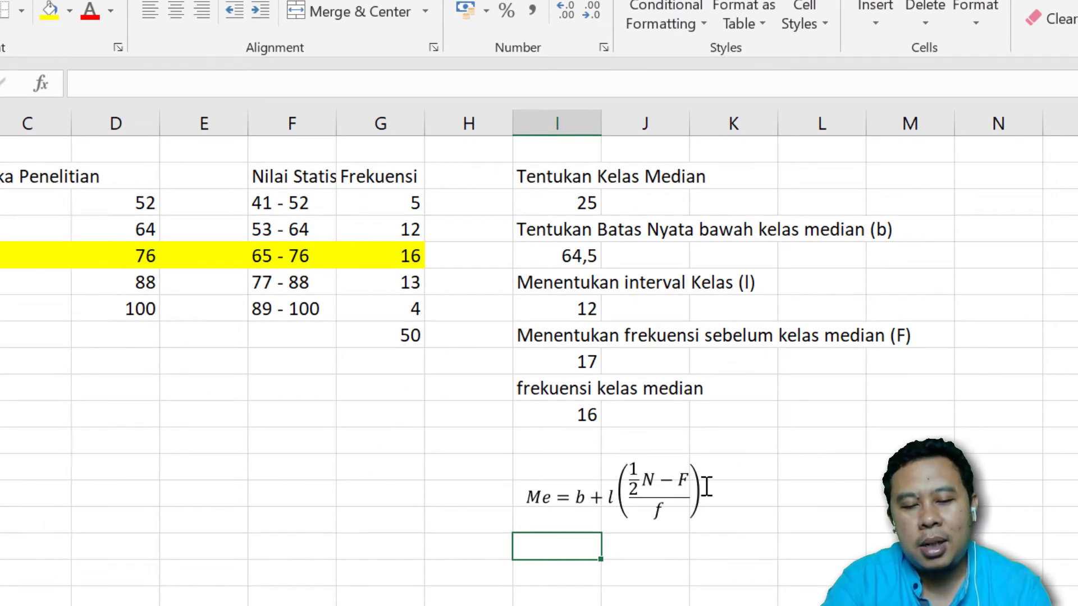
Enter =I5+I7*((I3-I9)/I11) in I16 to compute the grouped median 70,5
{"action": "double_click", "coordinate": [549, 556]}
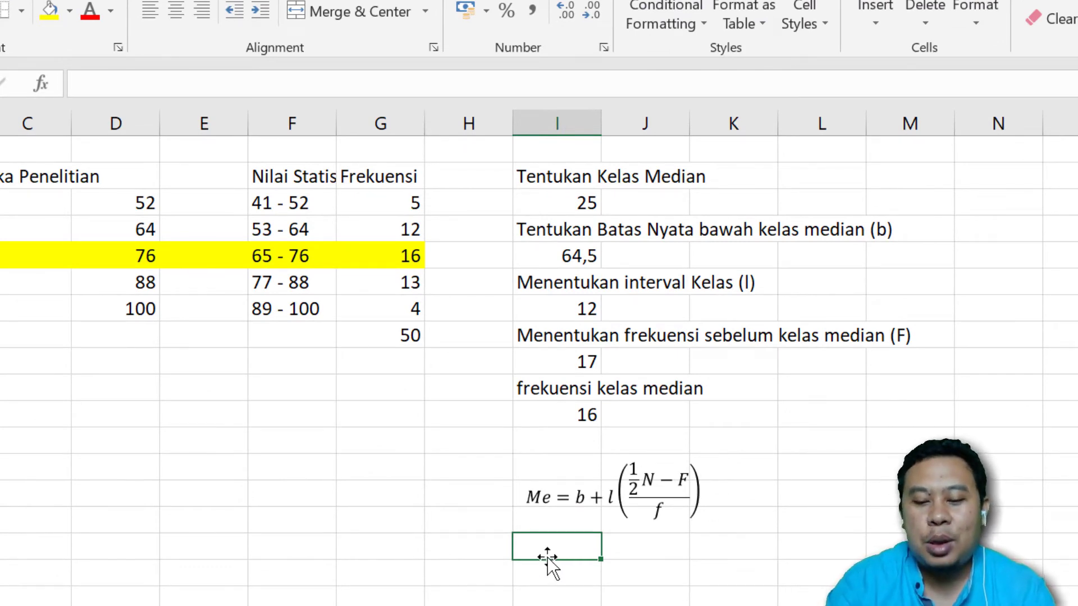
{"action": "type", "text": "="}
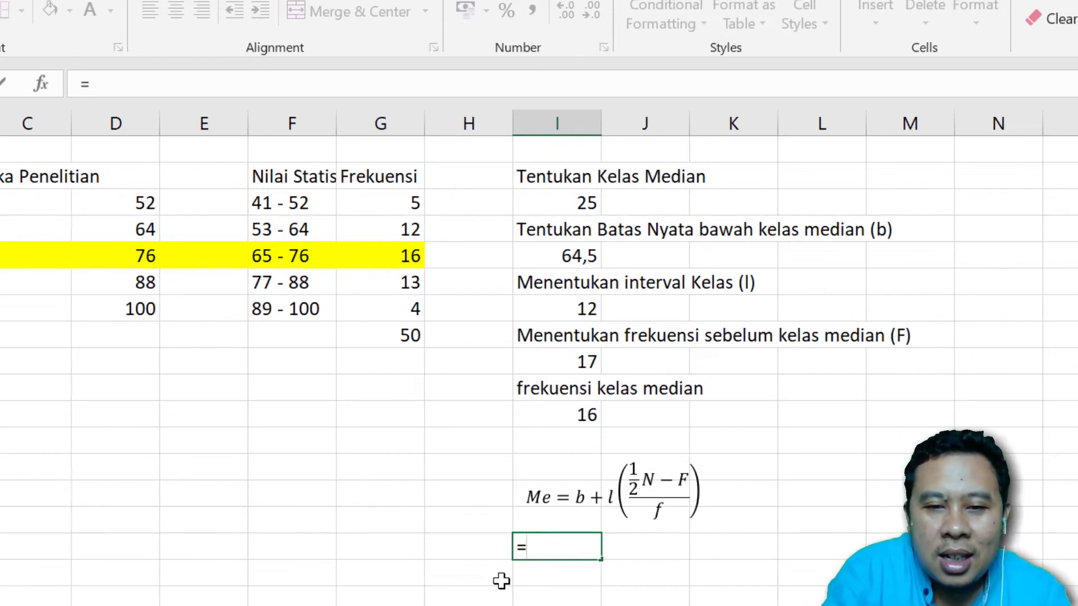
{"action": "left_click", "coordinate": [566, 256]}
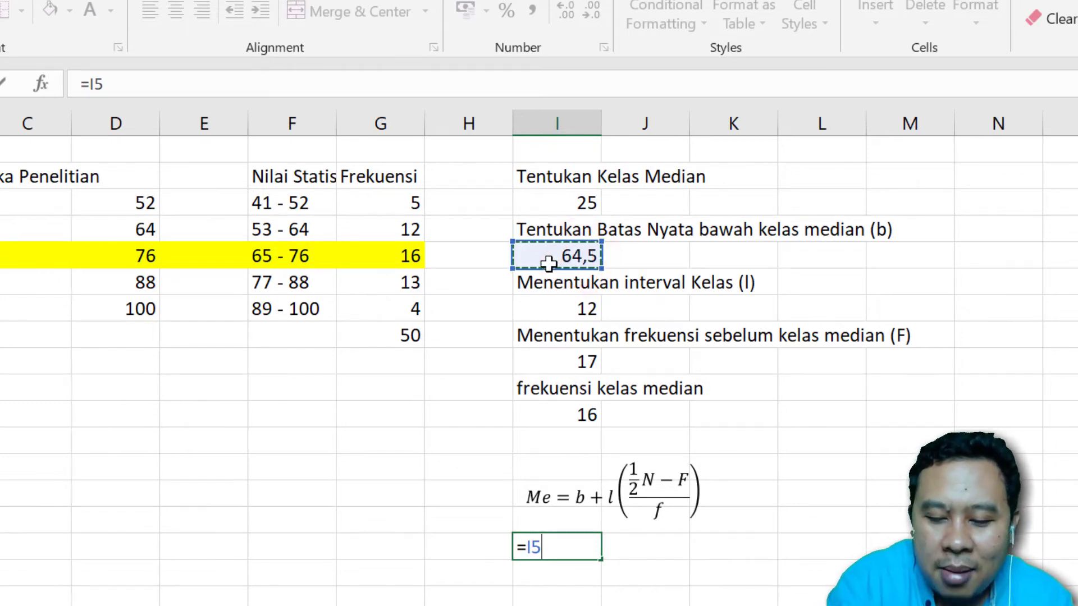
{"action": "type", "text": "+"}
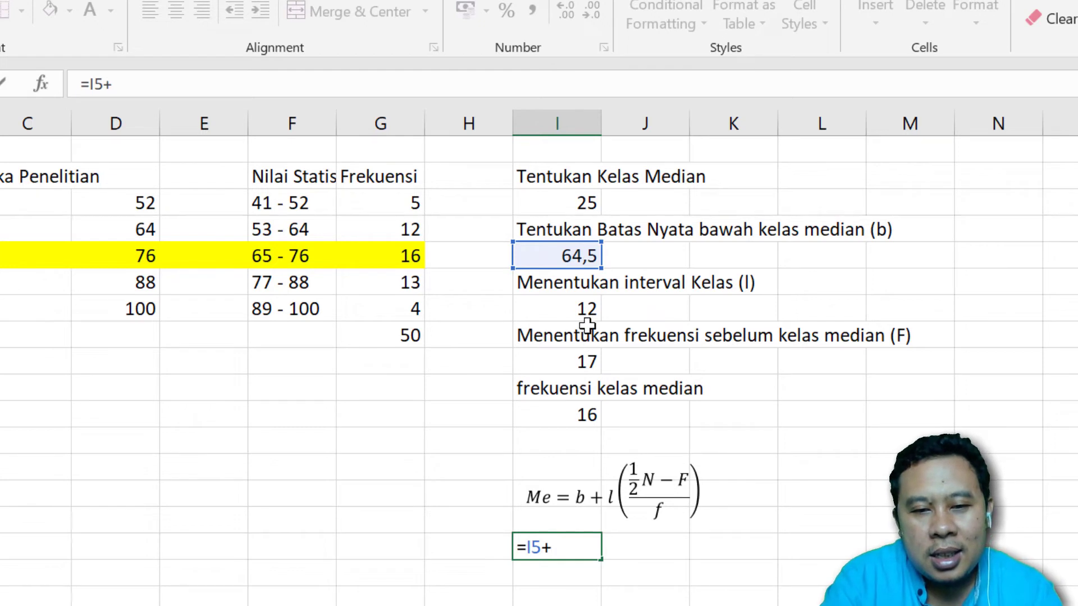
{"action": "left_click", "coordinate": [575, 314]}
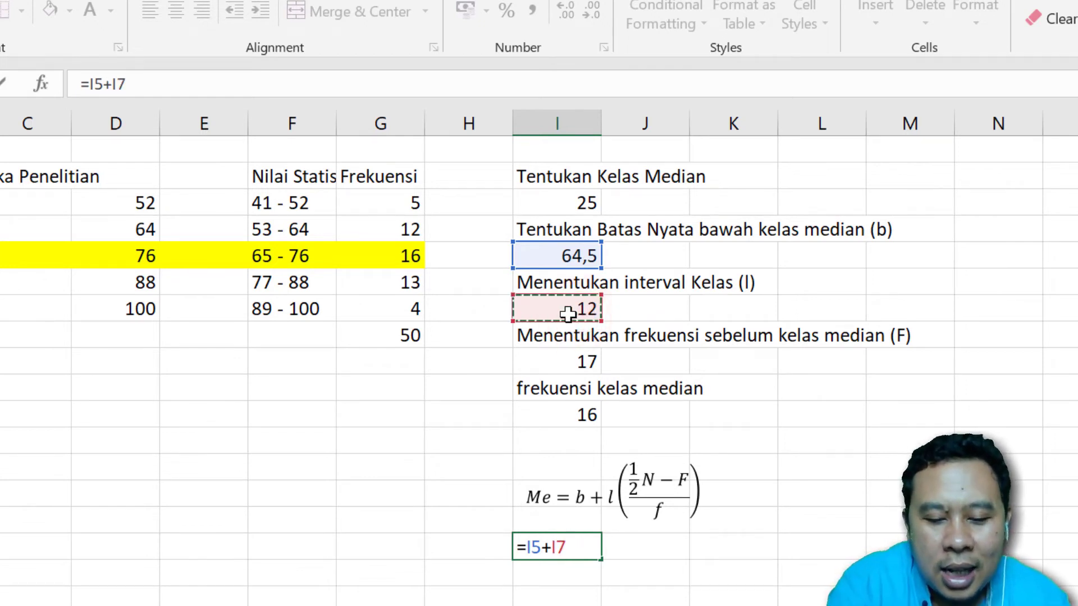
{"action": "type", "text": "*("}
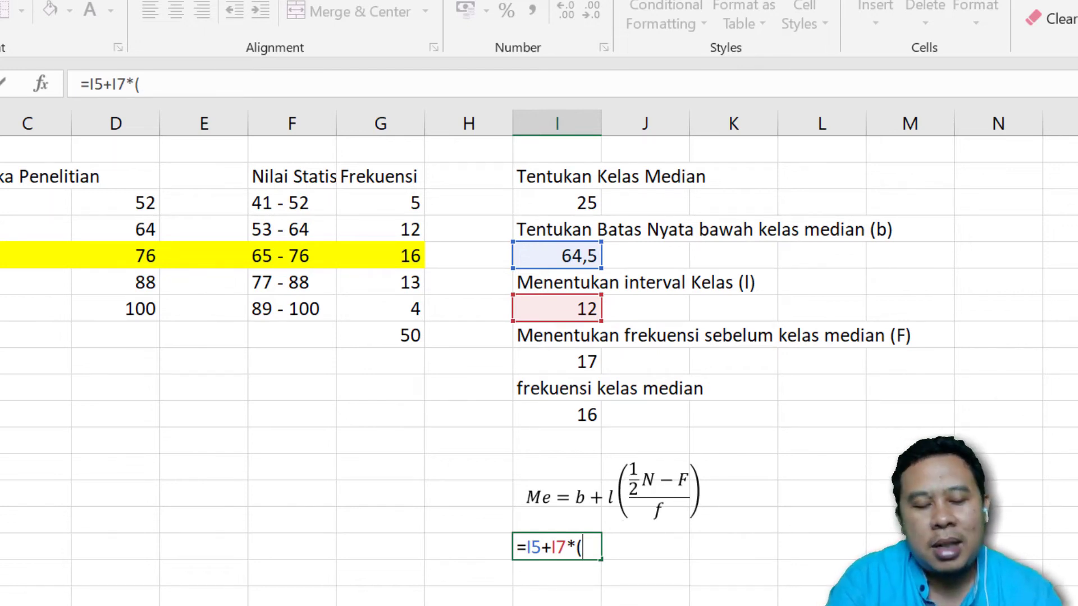
{"action": "type", "text": "("}
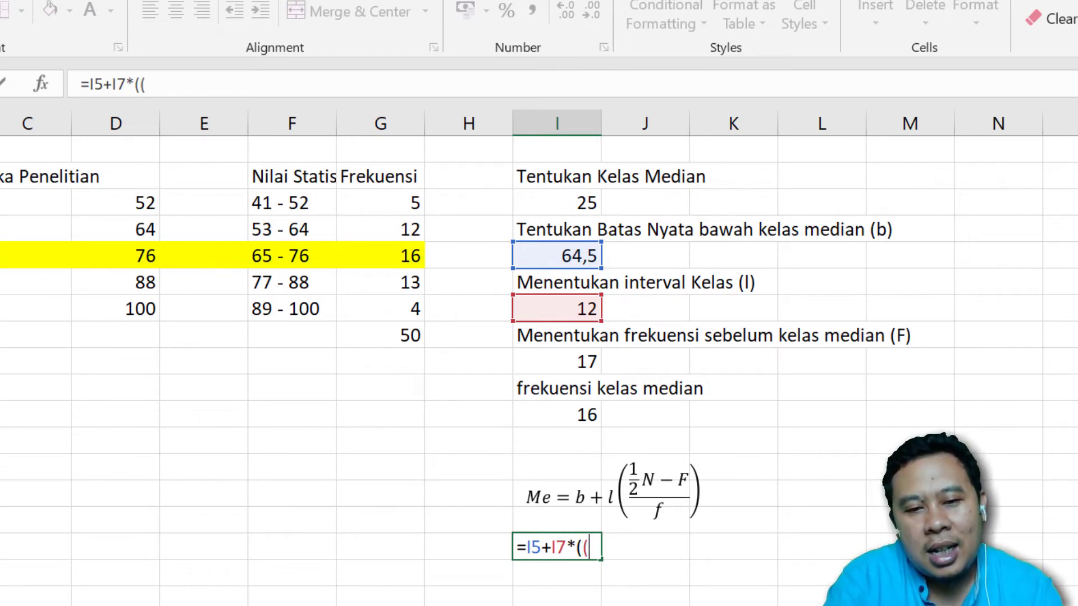
{"action": "left_click", "coordinate": [570, 200]}
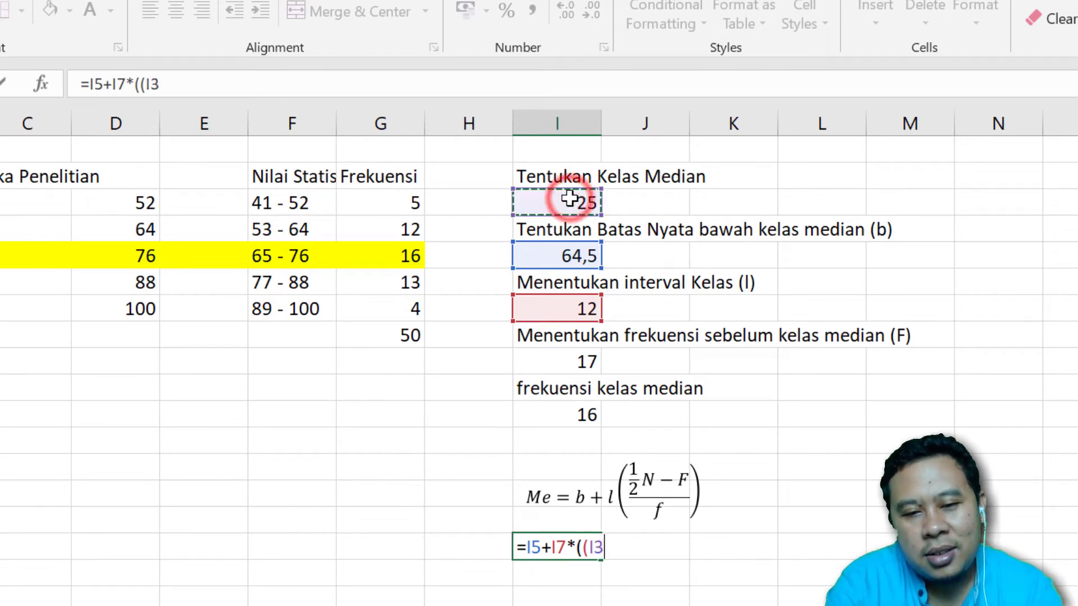
{"action": "type", "text": "-"}
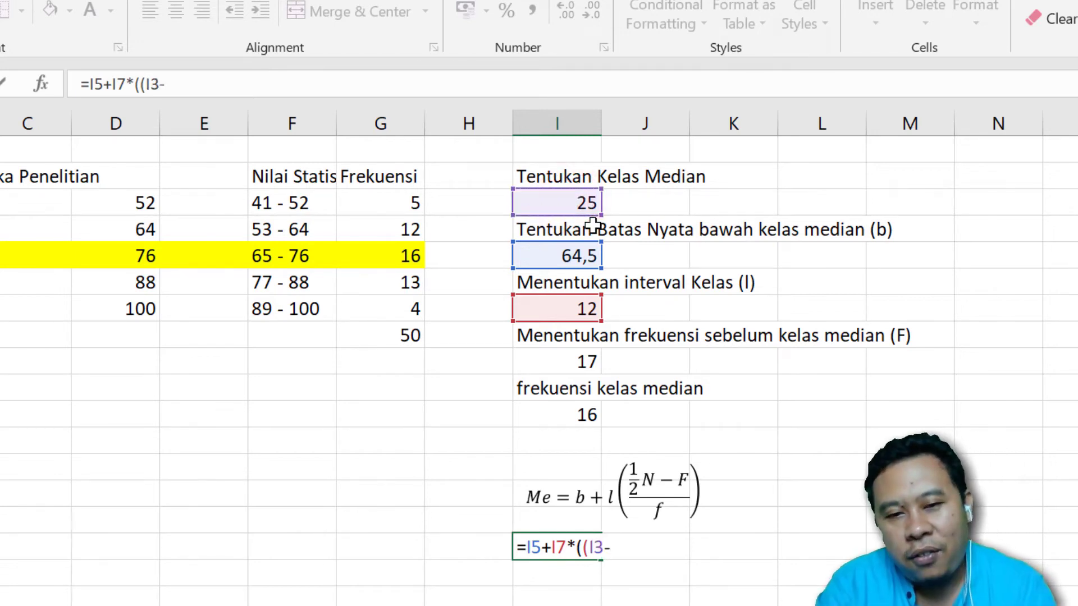
{"action": "left_click", "coordinate": [576, 361]}
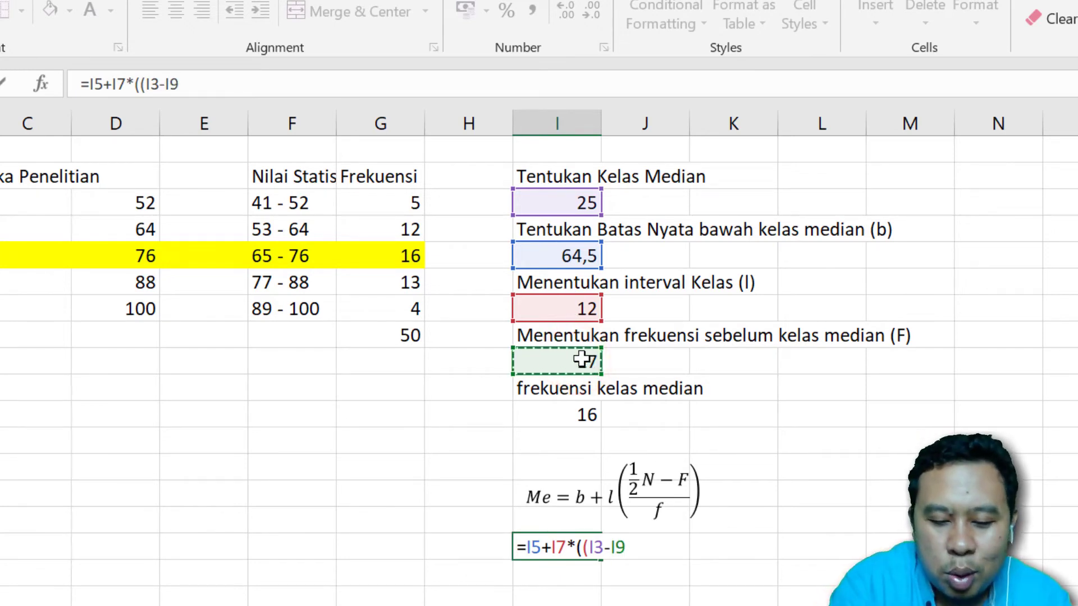
{"action": "type", "text": "))"}
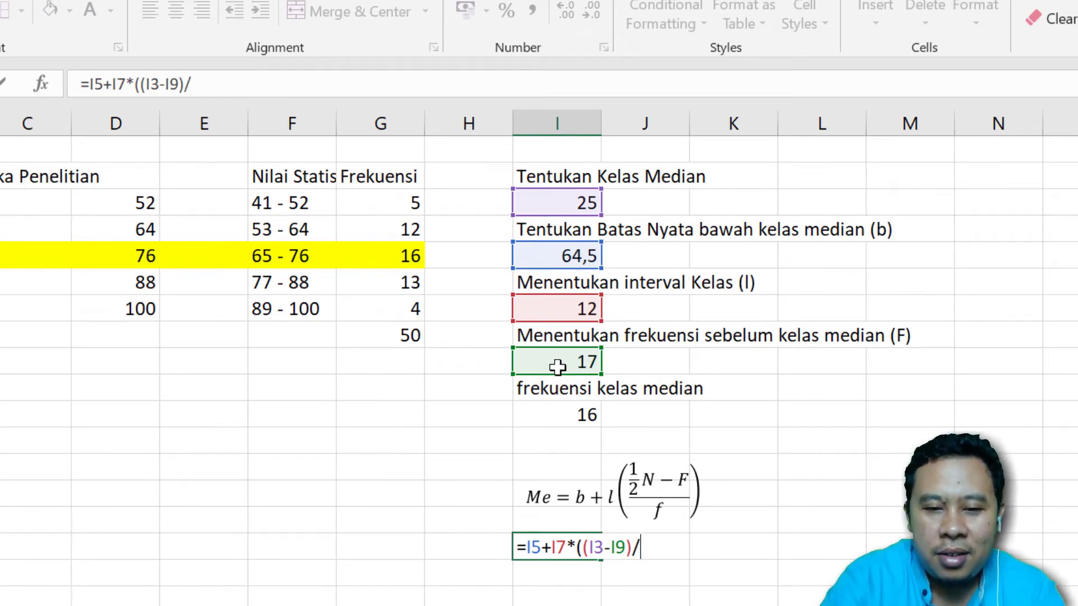
{"action": "left_click", "coordinate": [571, 414]}
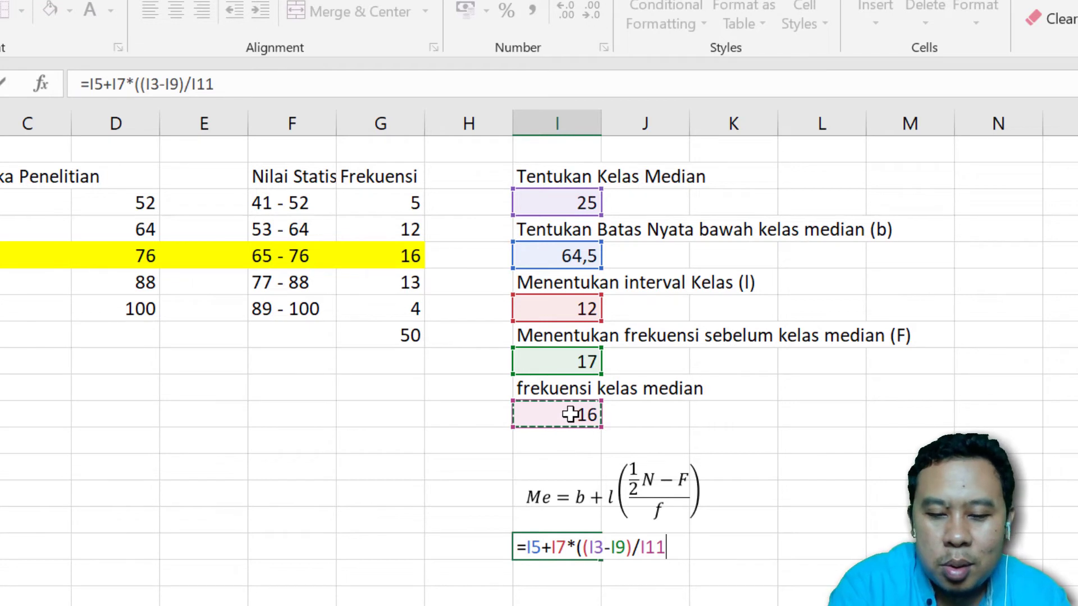
{"action": "type", "text": ")"}
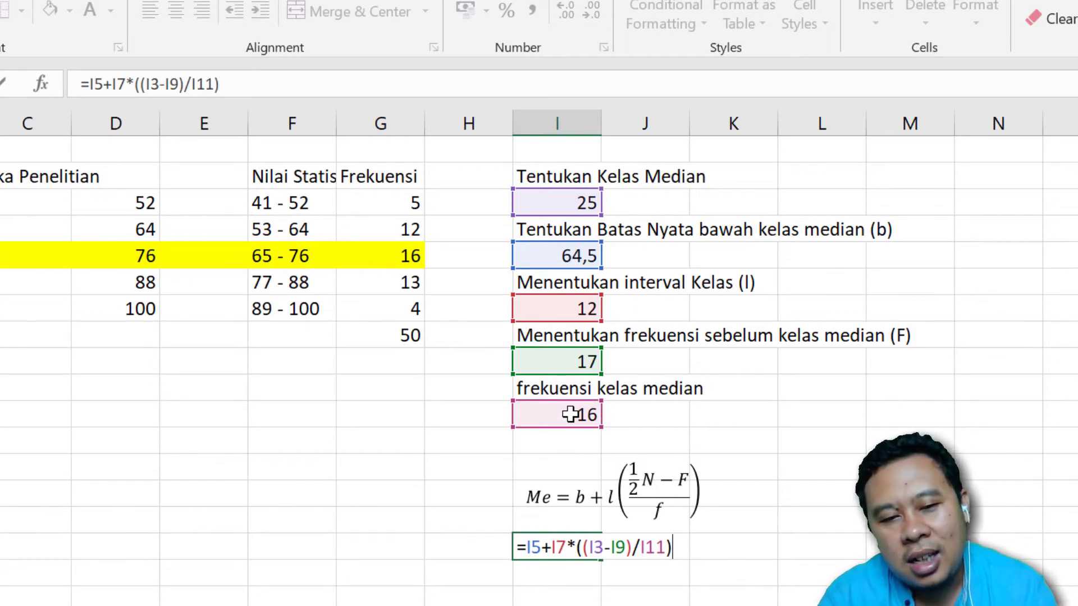
{"action": "key", "text": "Return"}
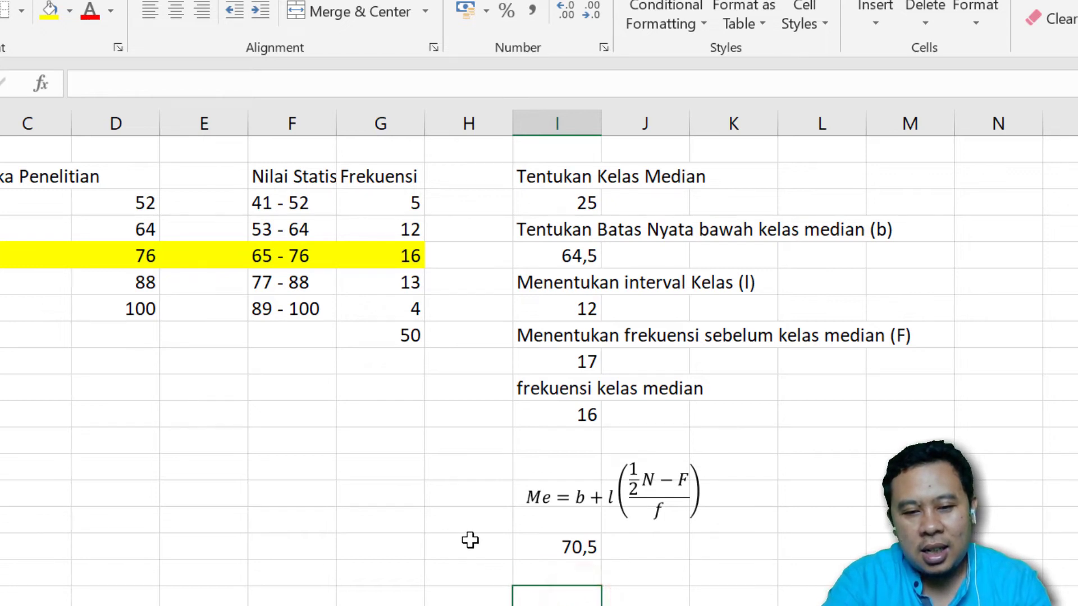
Put a MEDIAN formula over Sheet1 column E in J16, giving 69
{"action": "left_click", "coordinate": [666, 551]}
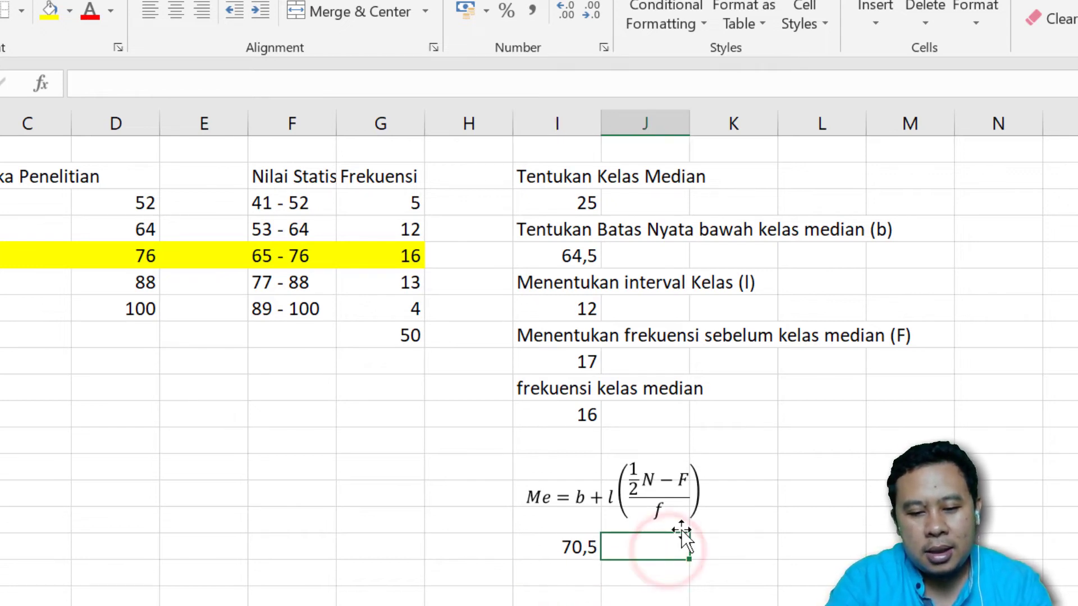
{"action": "type", "text": "=m"}
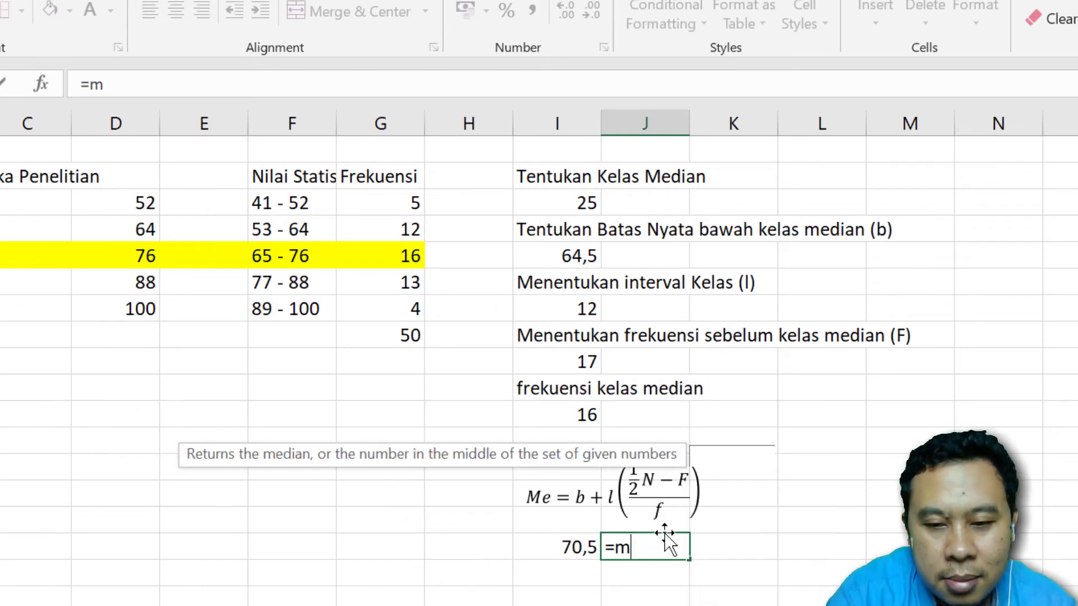
{"action": "type", "text": "ed"}
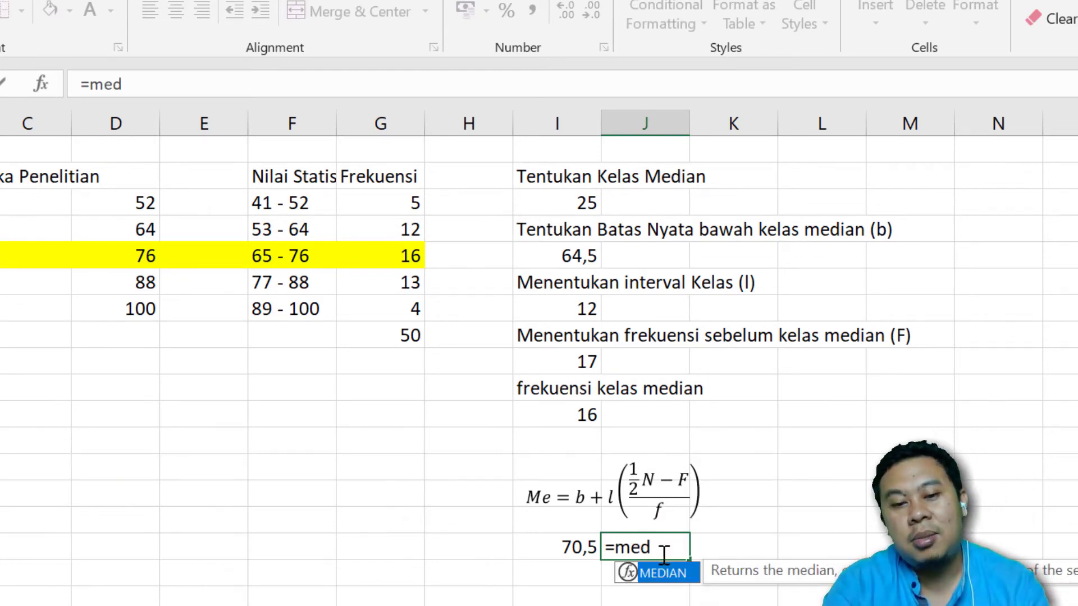
{"action": "double_click", "coordinate": [664, 573]}
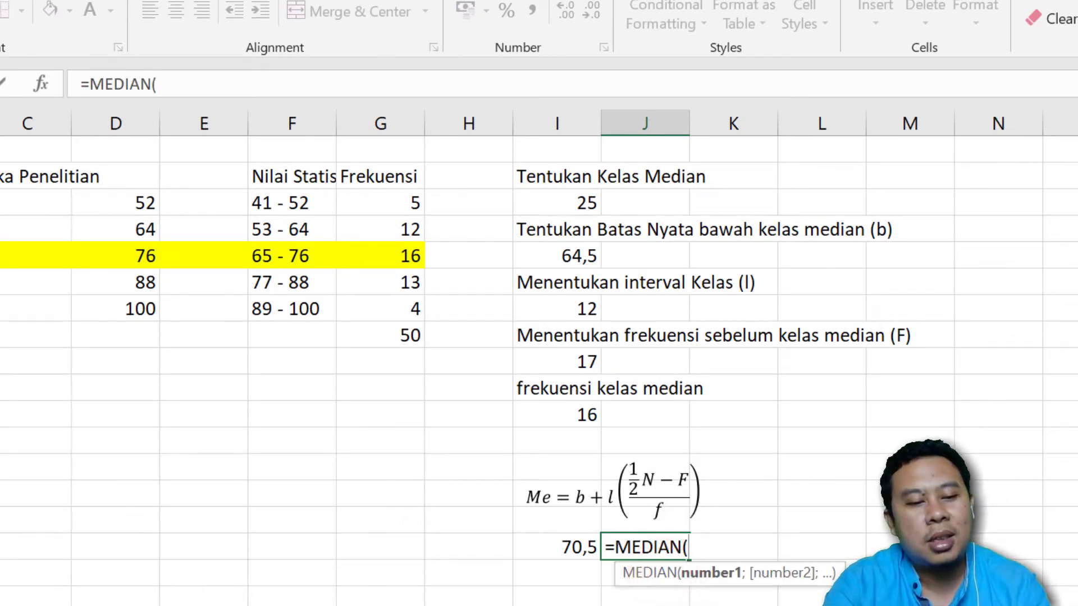
{"action": "key", "text": "ctrl+Page_Up"}
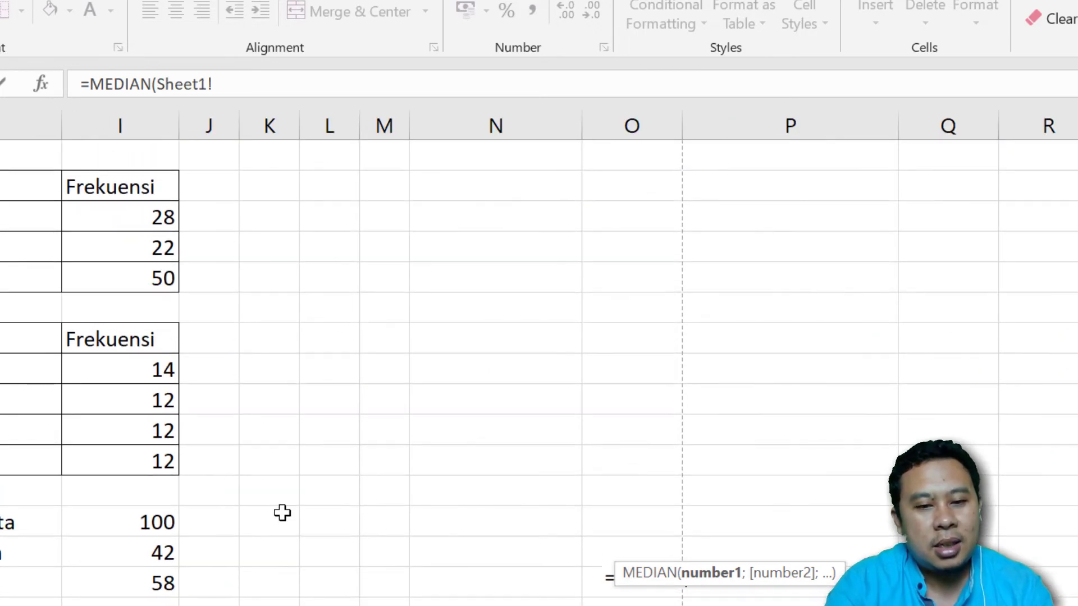
{"action": "scroll", "coordinate": [539, 359], "scroll_direction": "left", "scroll_amount": 5}
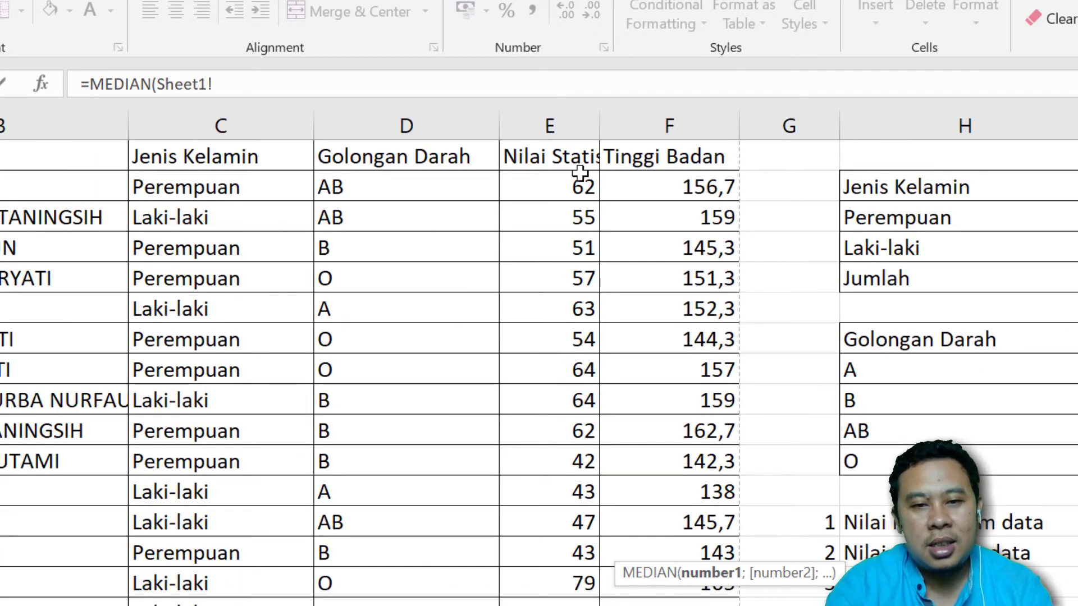
{"action": "left_click_drag", "start_coordinate": [562, 181], "coordinate": [561, 309]}
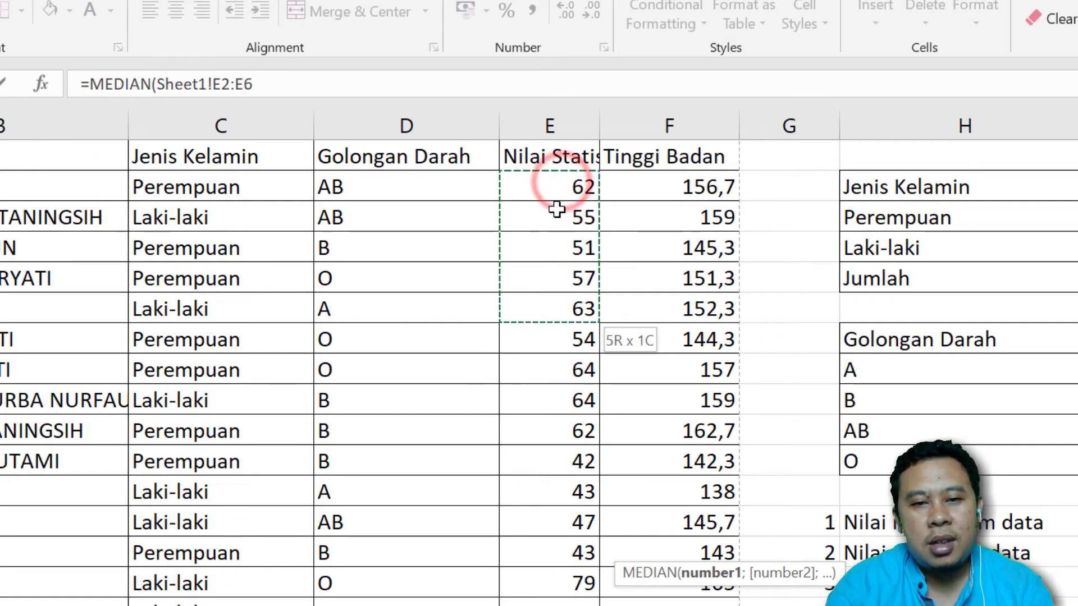
{"action": "left_click", "coordinate": [556, 122]}
{"action": "key", "text": "Return"}
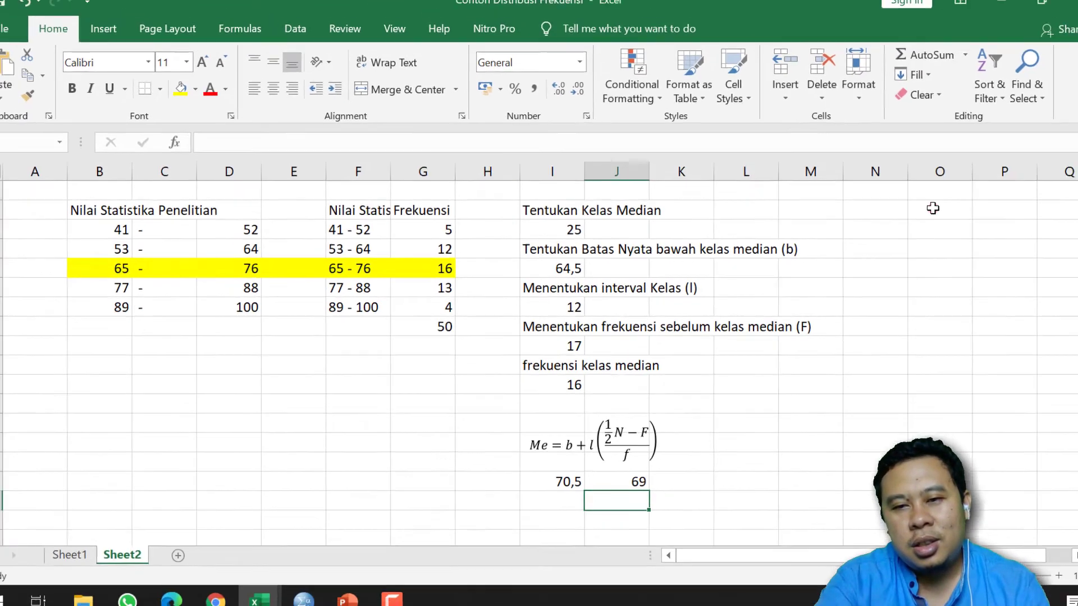
{"action": "left_click", "coordinate": [920, 213]}
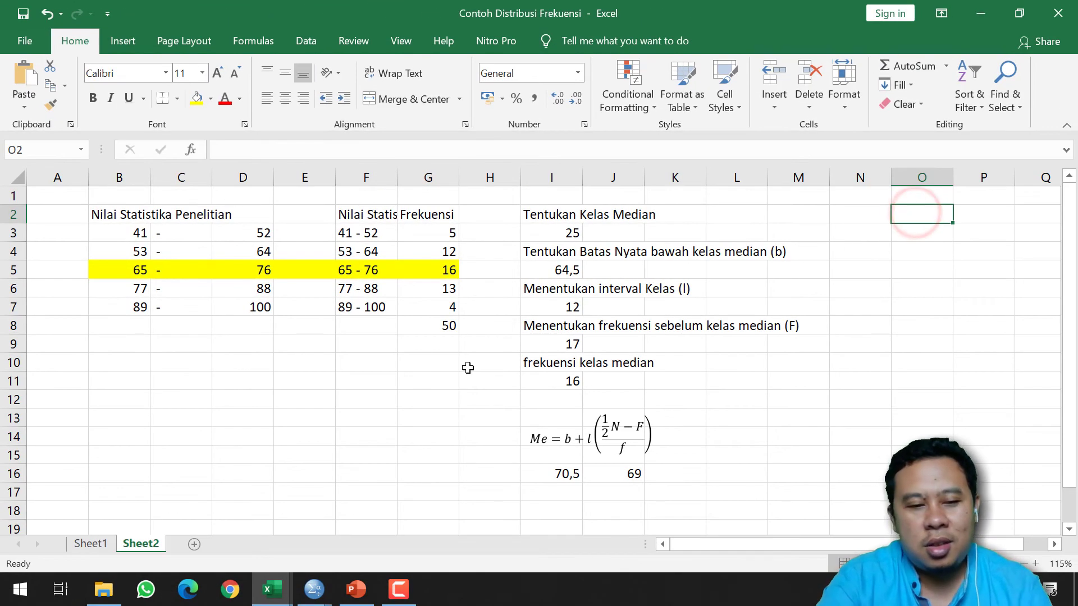
{"action": "left_click", "coordinate": [355, 589]}
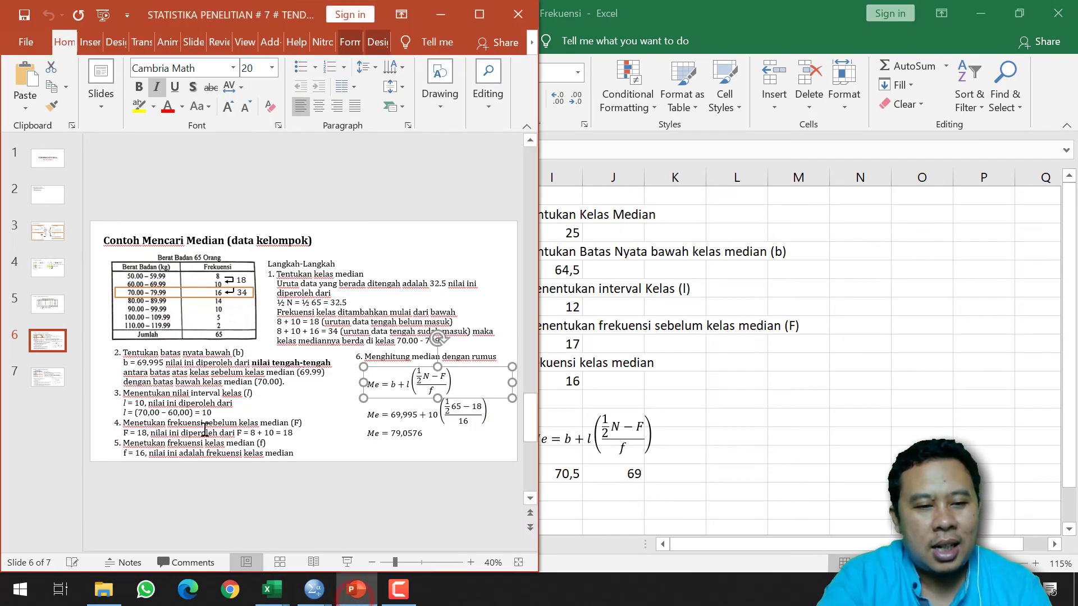
{"action": "left_click", "coordinate": [55, 386]}
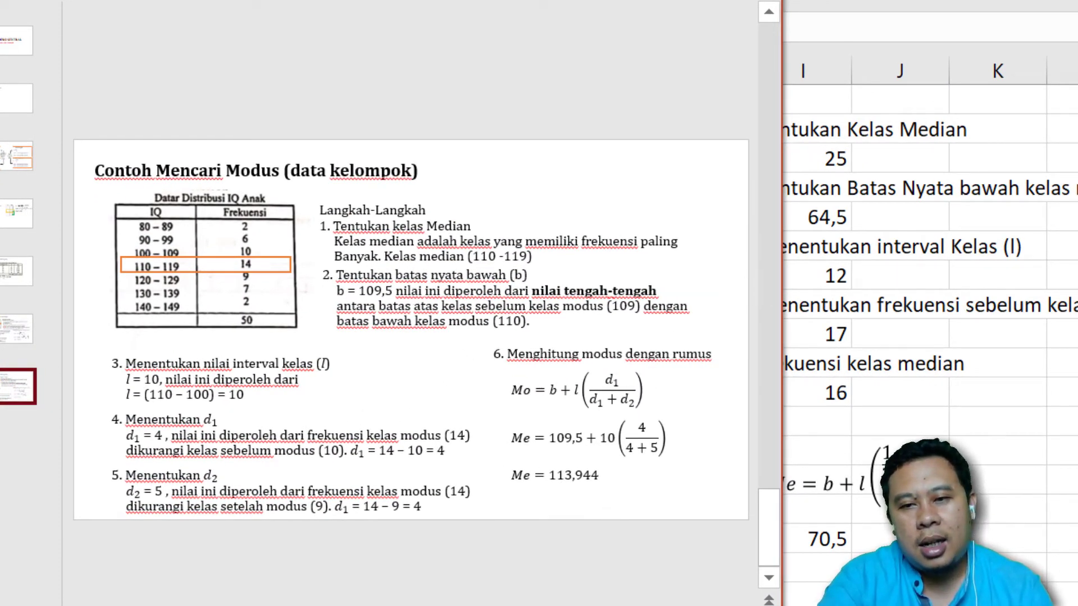
{"action": "key", "text": "alt+Tab"}
Add the heading 'Tentukan Kelas Modus' and select the class frequencies to compare
{"action": "type", "text": "T"}
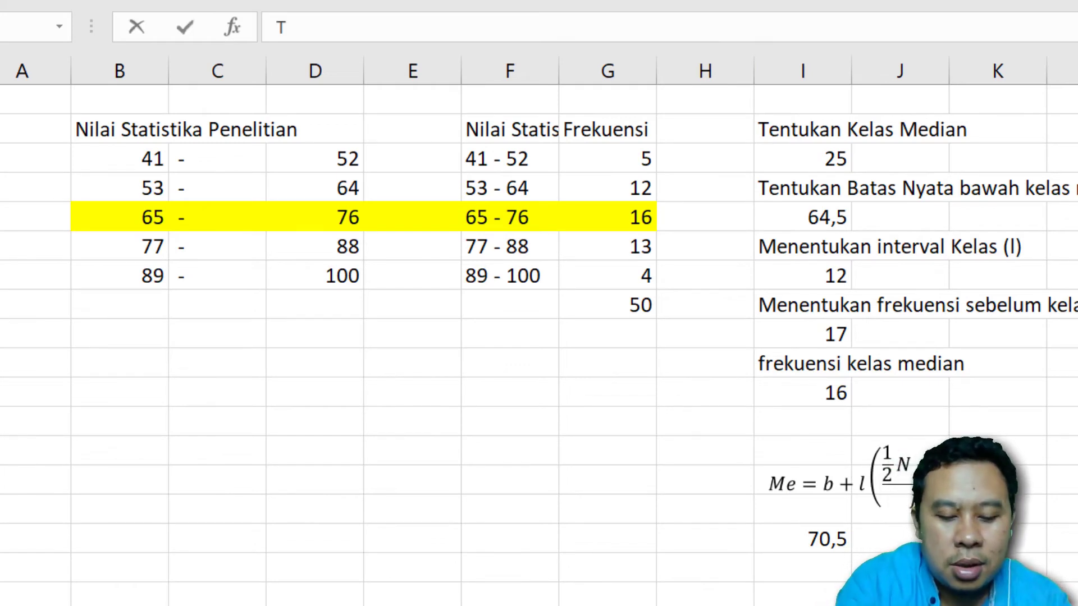
{"action": "type", "text": "entukan"}
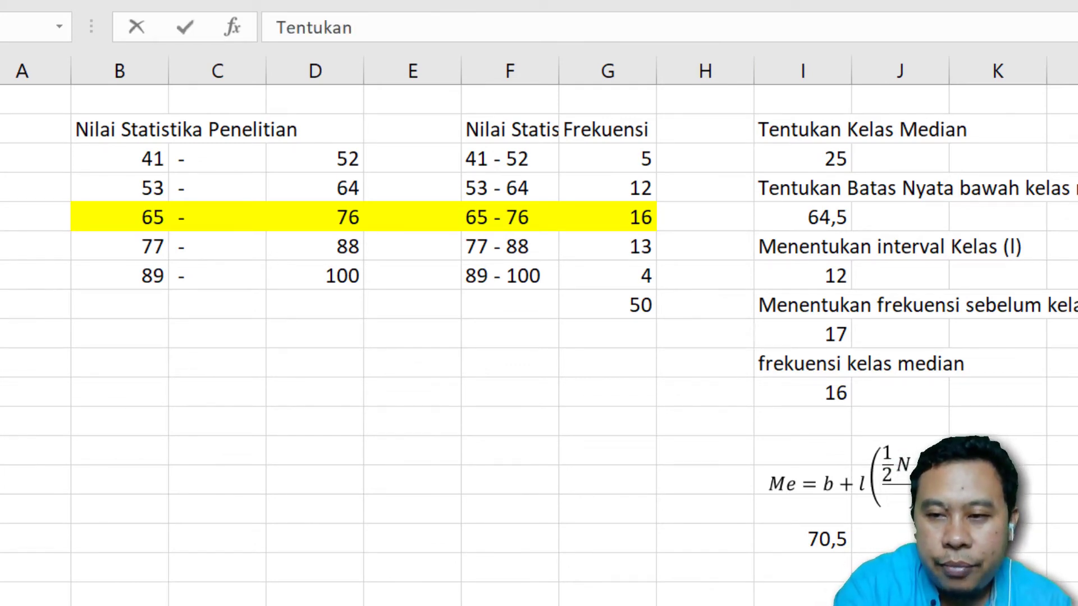
{"action": "type", "text": " Kelas Mo"}
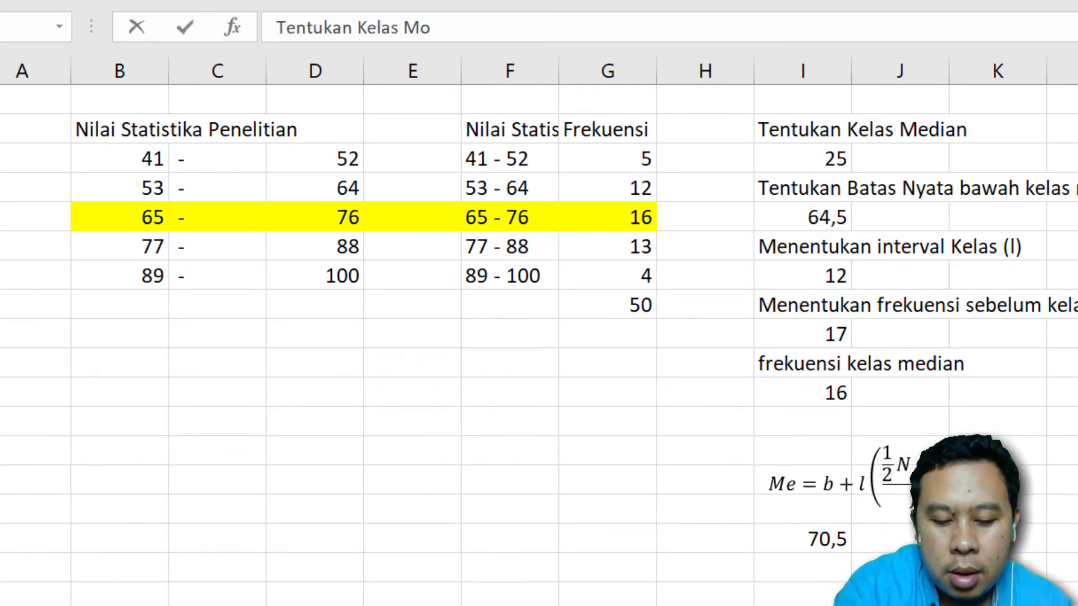
{"action": "type", "text": "dus"}
{"action": "key", "text": "Return"}
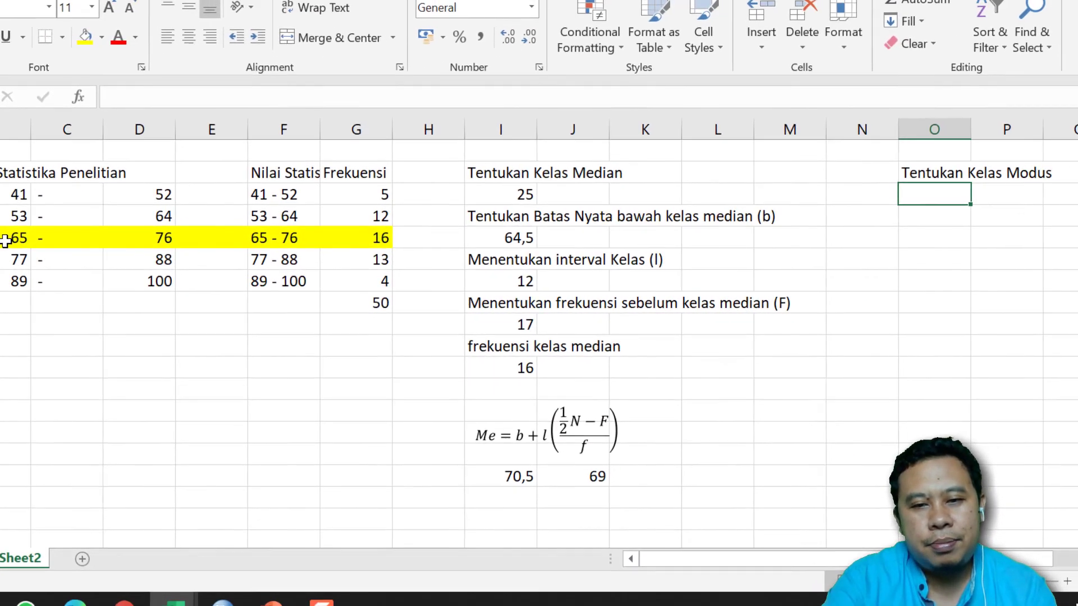
{"action": "left_click", "coordinate": [357, 241]}
{"action": "left_click_drag", "start_coordinate": [382, 194], "coordinate": [384, 280]}
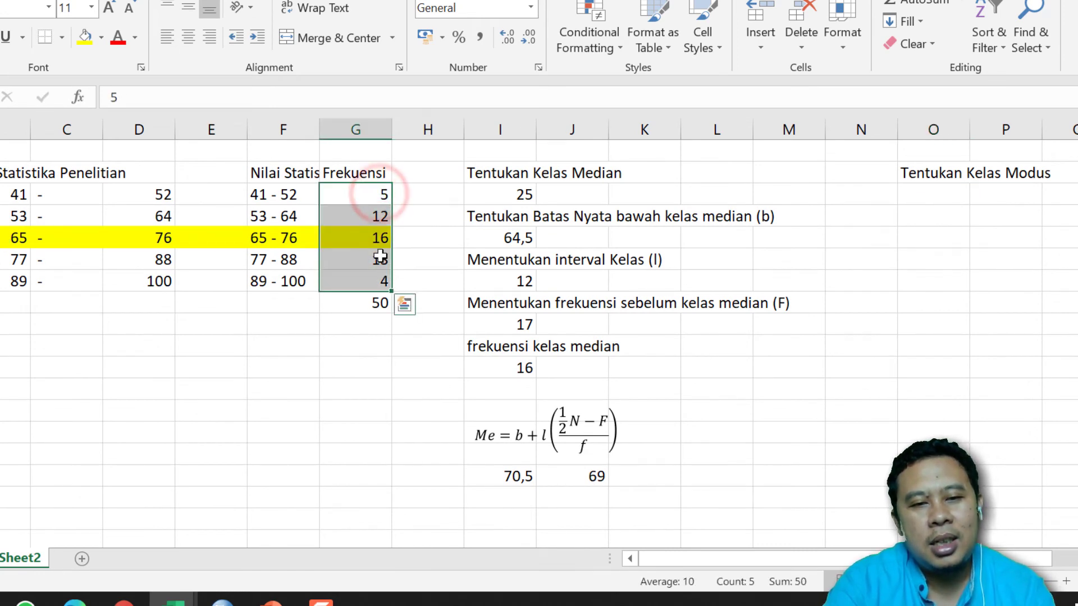
Fill the highest frequency, 16, red to mark the modal class
{"action": "left_click", "coordinate": [375, 239]}
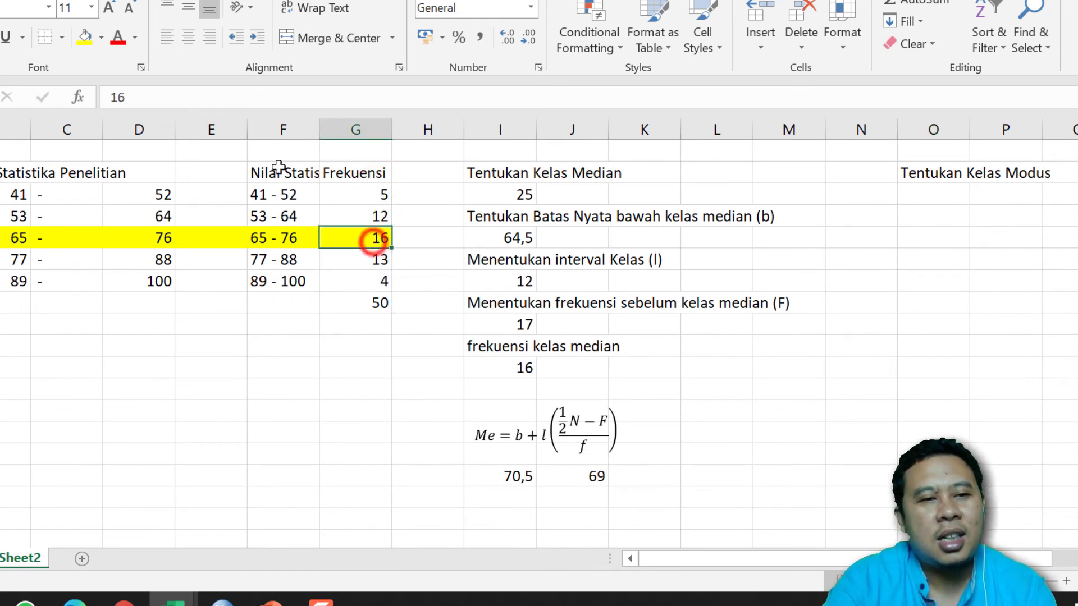
{"action": "left_click", "coordinate": [101, 37]}
{"action": "left_click", "coordinate": [105, 194]}
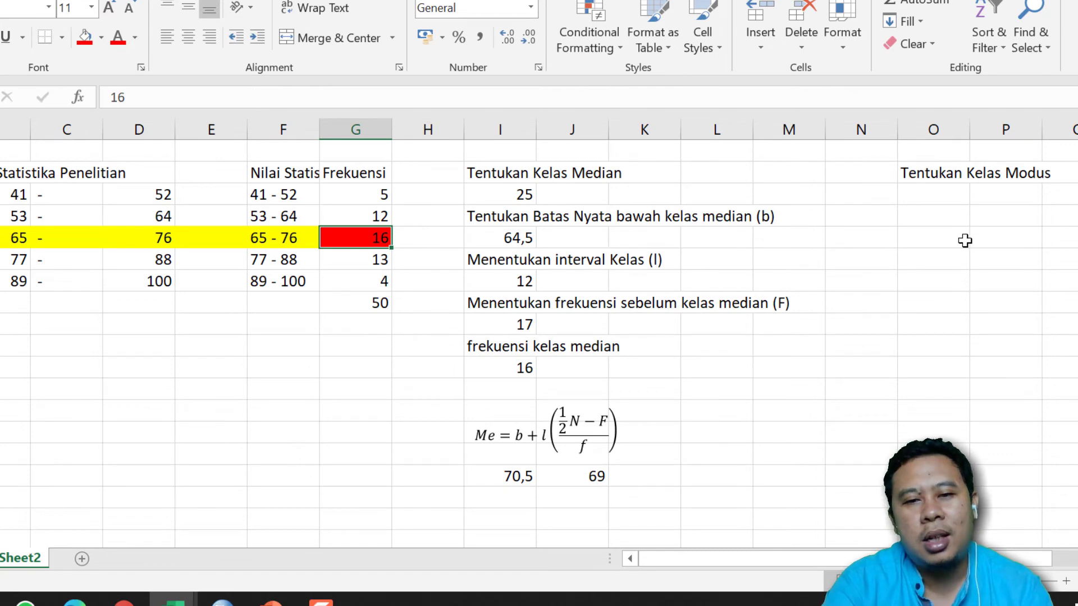
{"action": "left_click", "coordinate": [934, 201]}
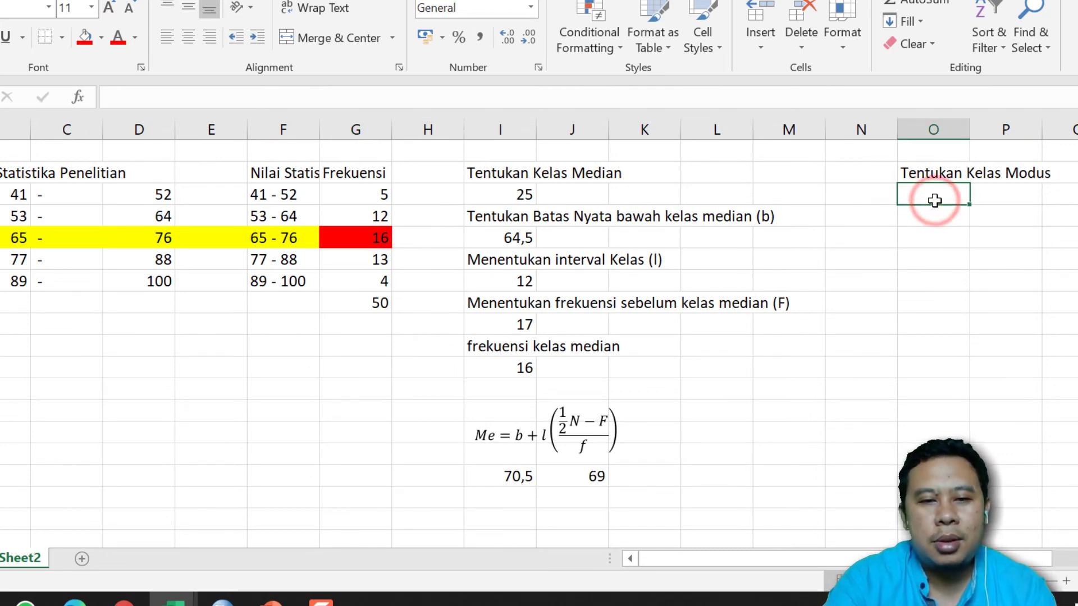
Copy the lower real boundary label and value into column O under the mode heading
{"action": "left_click", "coordinate": [272, 602]}
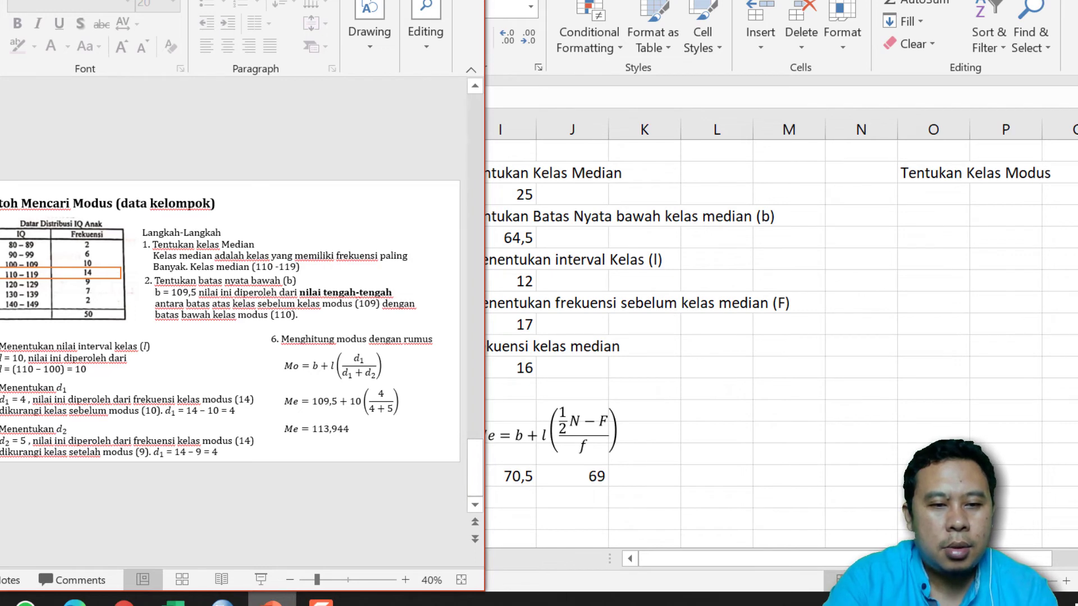
{"action": "left_click", "coordinate": [273, 602]}
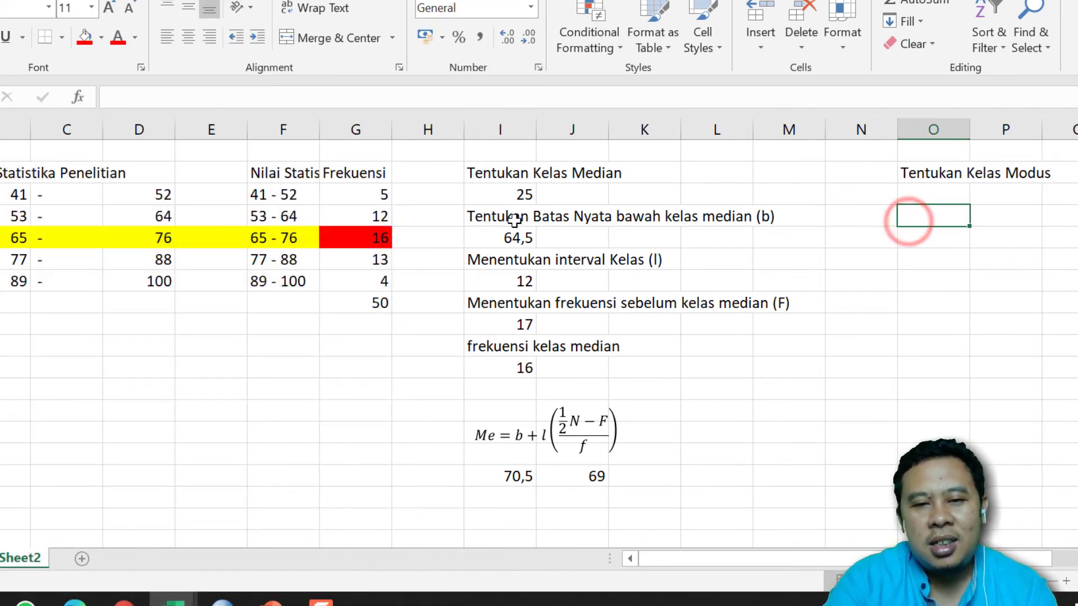
{"action": "left_click_drag", "start_coordinate": [505, 217], "coordinate": [510, 236]}
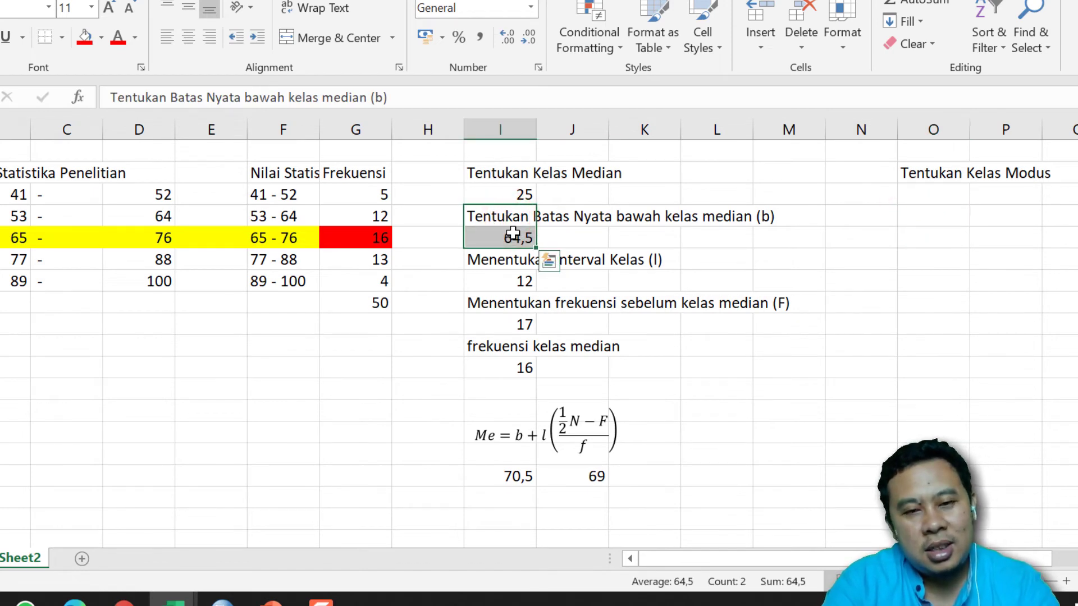
{"action": "key", "text": "ctrl+c"}
{"action": "left_click", "coordinate": [918, 215]}
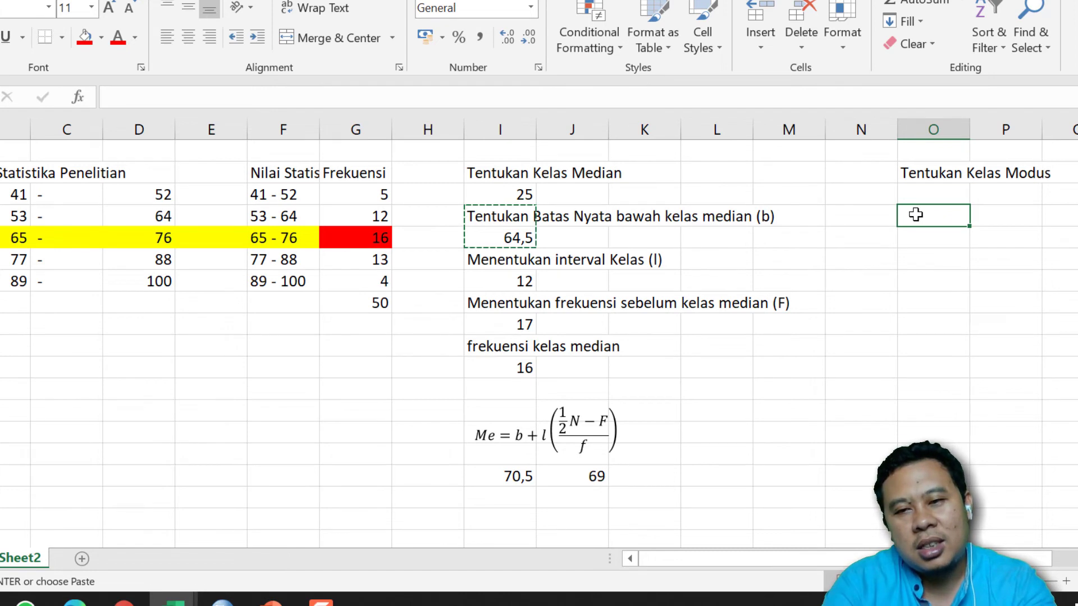
{"action": "key", "text": "ctrl+v"}
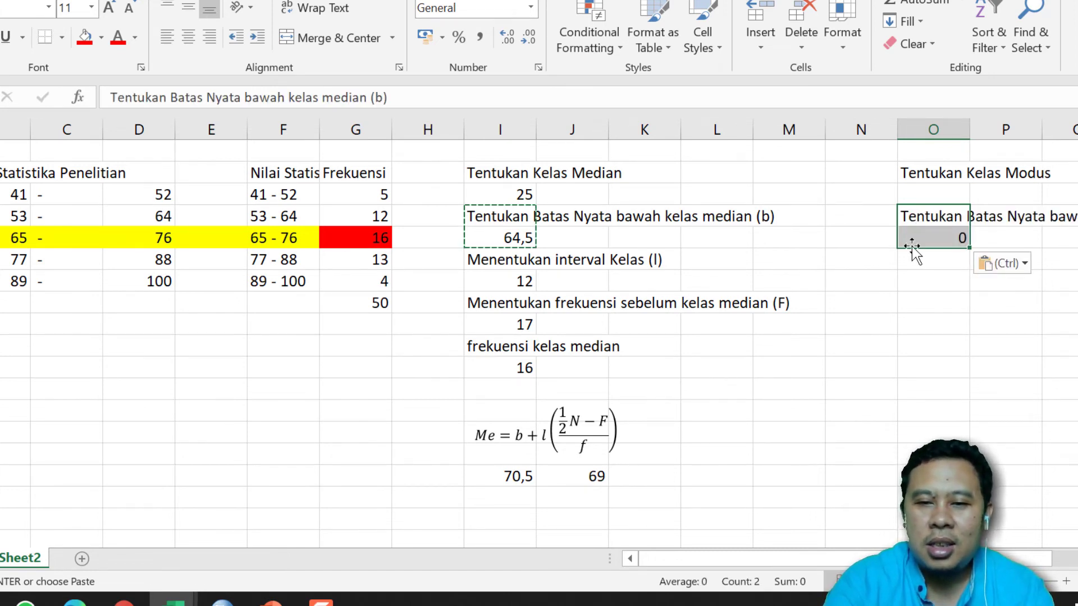
Replace the pasted boundary formula with =(B5+D4)/2 so it shows 64,5
{"action": "double_click", "coordinate": [487, 240]}
{"action": "left_click_drag", "start_coordinate": [466, 235], "coordinate": [643, 248]}
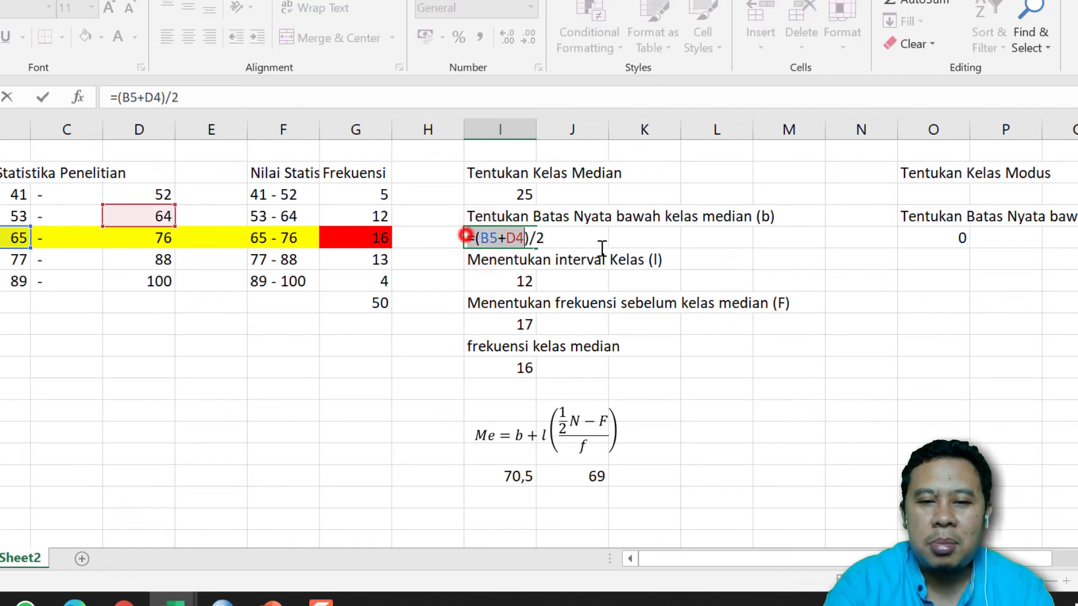
{"action": "key", "text": "Return"}
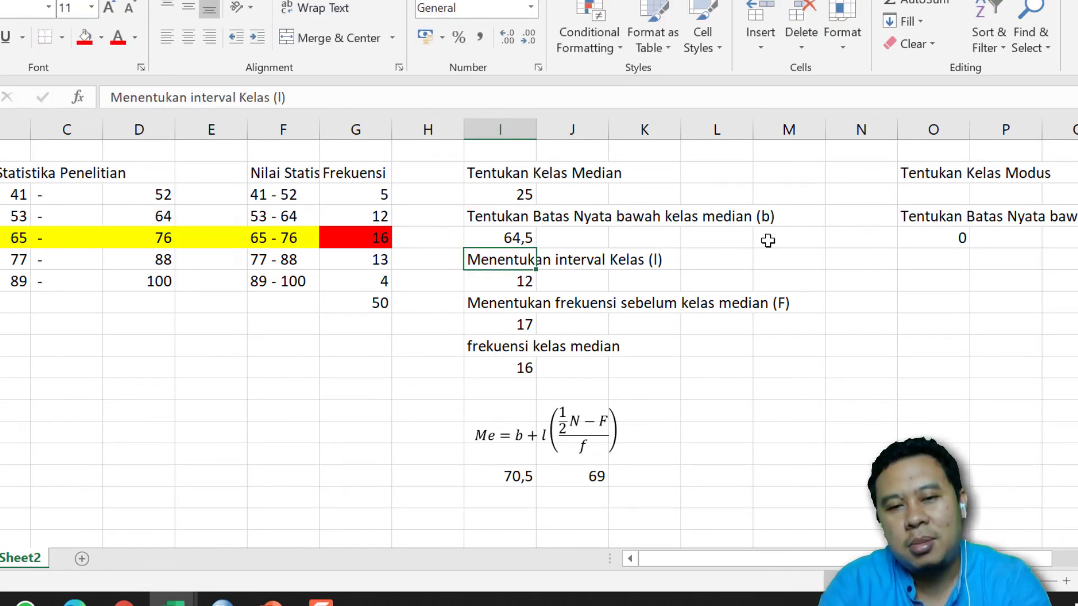
{"action": "double_click", "coordinate": [898, 238]}
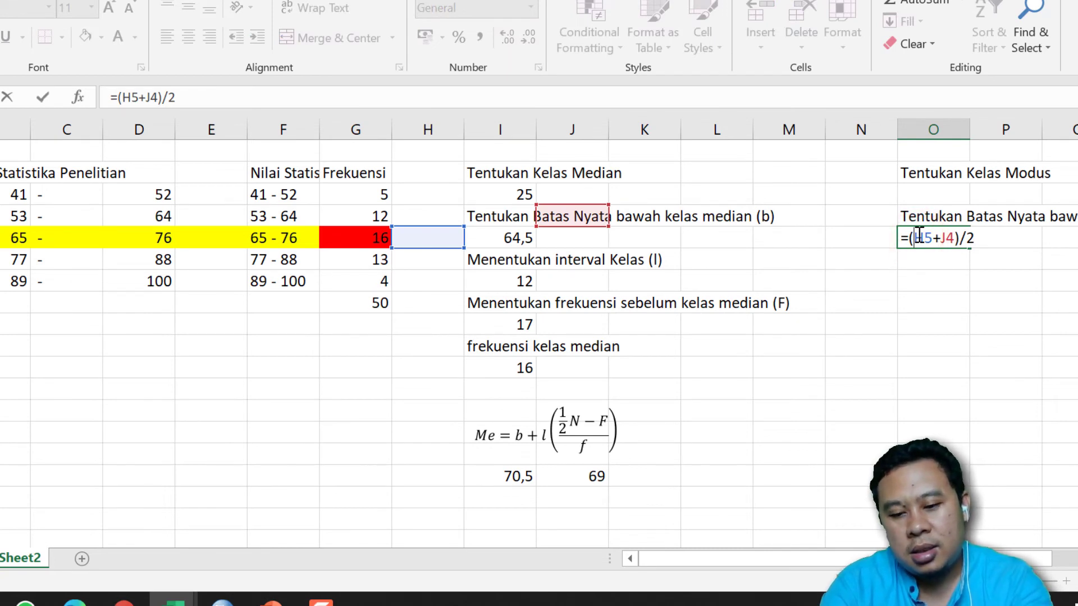
{"action": "double_click", "coordinate": [912, 238]}
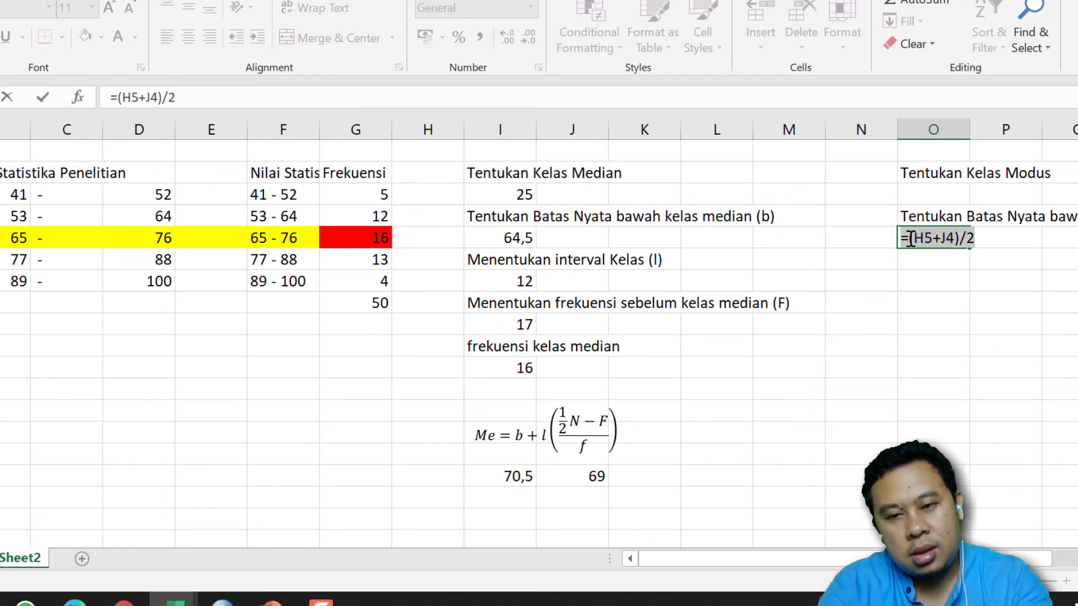
{"action": "key", "text": "ctrl+v"}
{"action": "key", "text": "Return"}
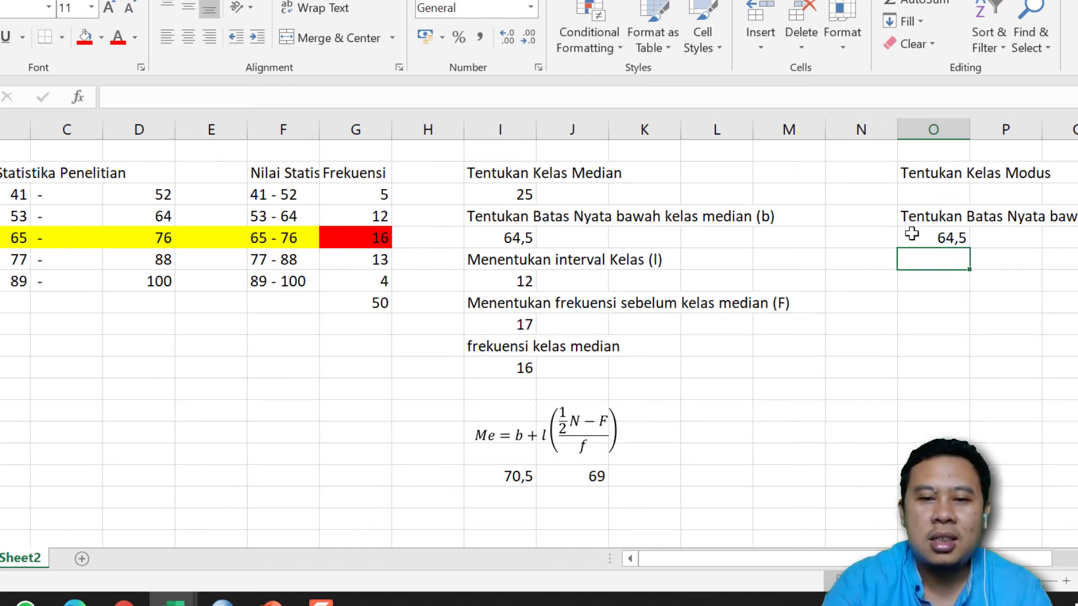
Copy the class interval label and value into column O below the boundary
{"action": "left_click", "coordinate": [274, 602]}
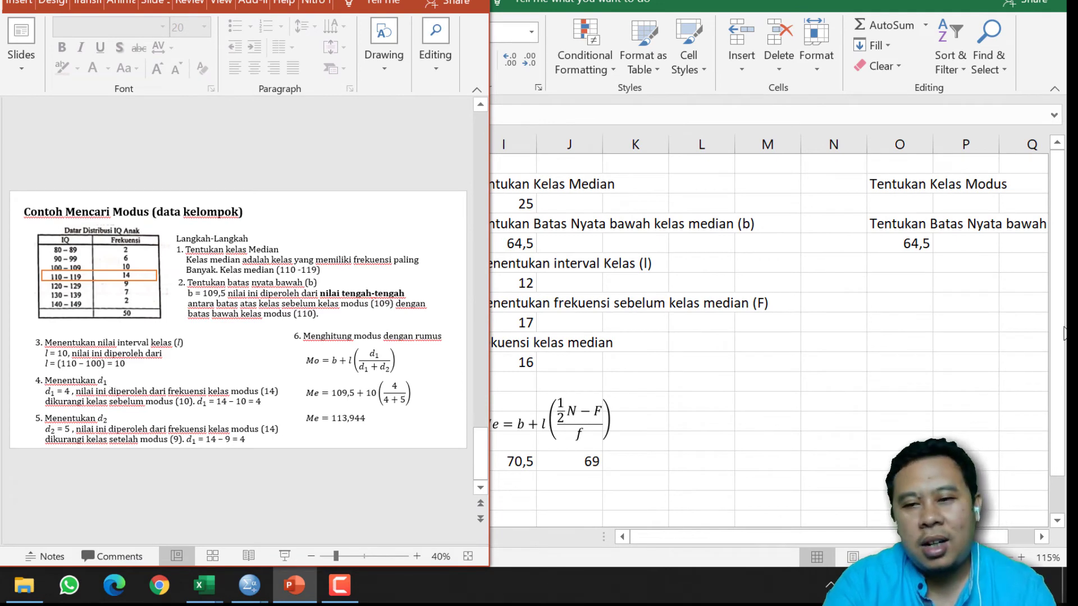
{"action": "left_click", "coordinate": [915, 268]}
{"action": "left_click_drag", "start_coordinate": [499, 263], "coordinate": [508, 283]}
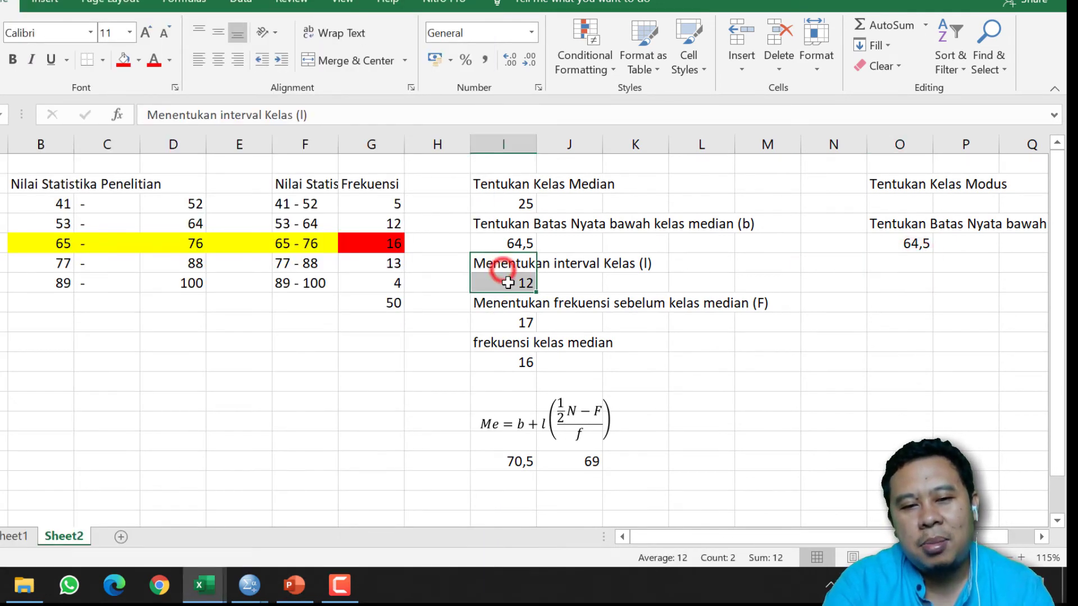
{"action": "key", "text": "ctrl+c"}
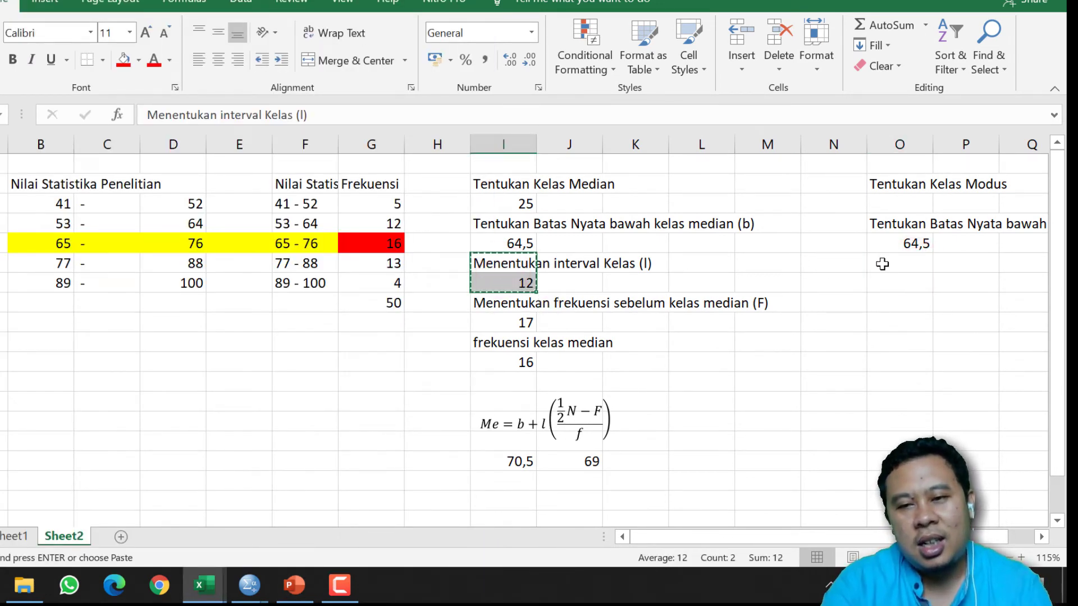
{"action": "left_click", "coordinate": [883, 264]}
{"action": "key", "text": "ctrl+v"}
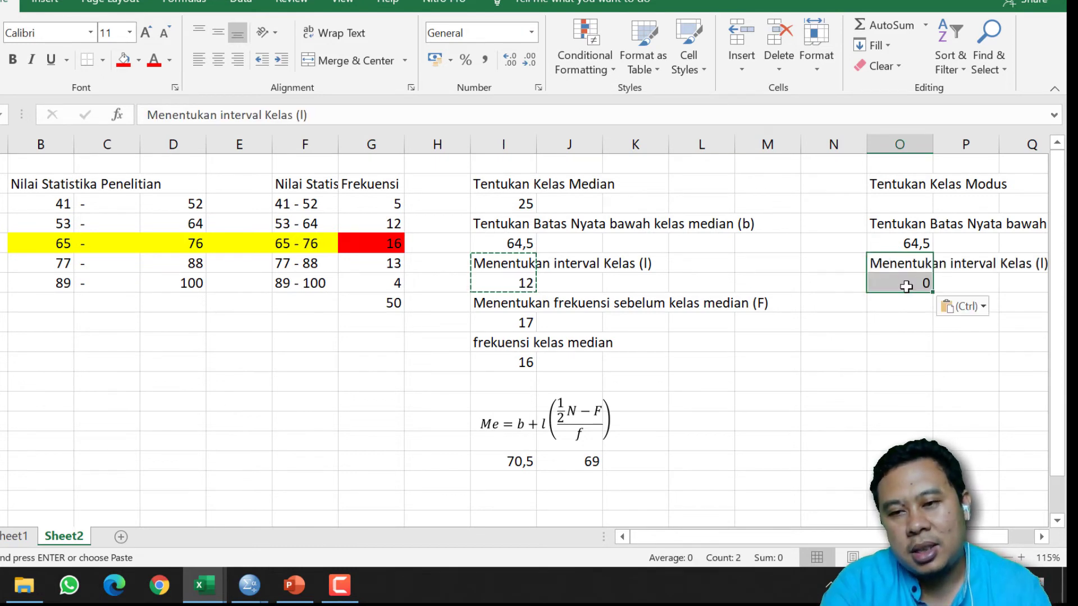
Correct the pasted interval formula to =B5-B4 so it shows 12
{"action": "left_click", "coordinate": [912, 284]}
{"action": "double_click", "coordinate": [528, 283]}
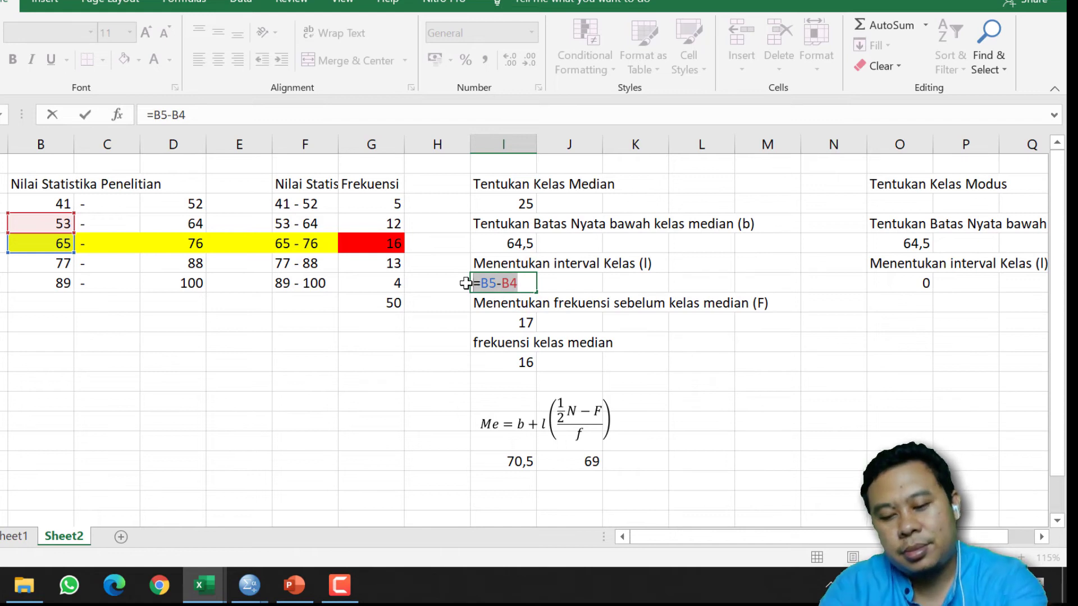
{"action": "key", "text": "Return"}
{"action": "left_click", "coordinate": [918, 287]}
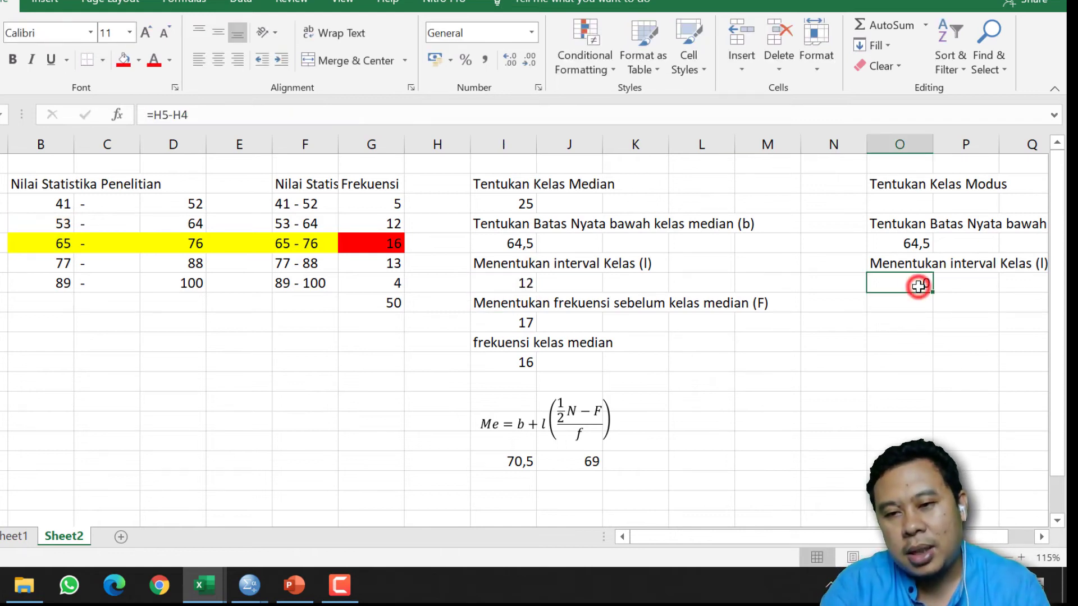
{"action": "double_click", "coordinate": [918, 287]}
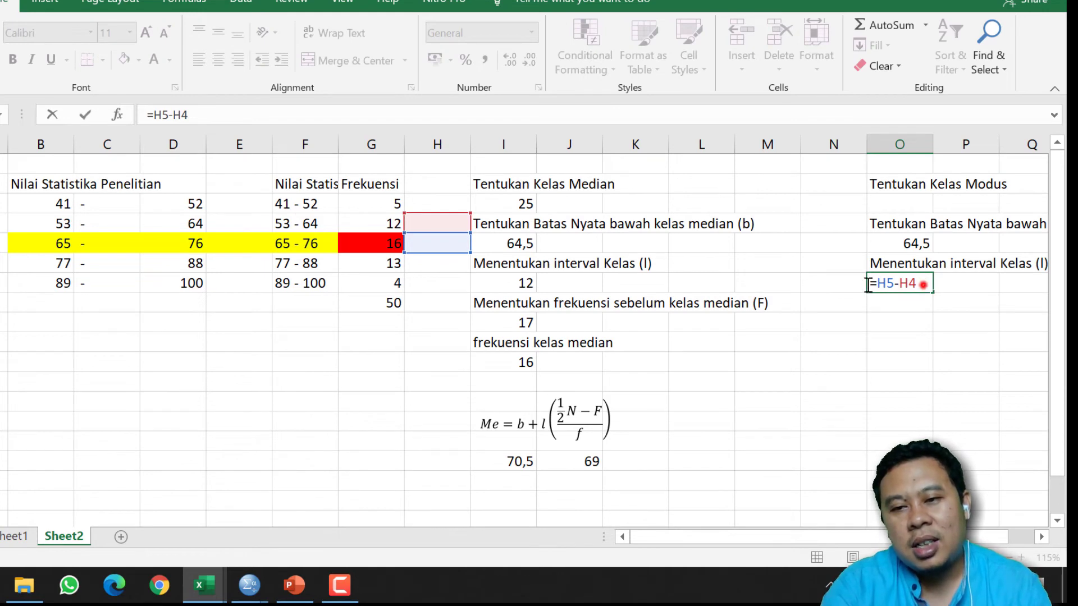
{"action": "left_click_drag", "start_coordinate": [867, 285], "coordinate": [923, 285]}
{"action": "type", "text": "=B5-B4"}
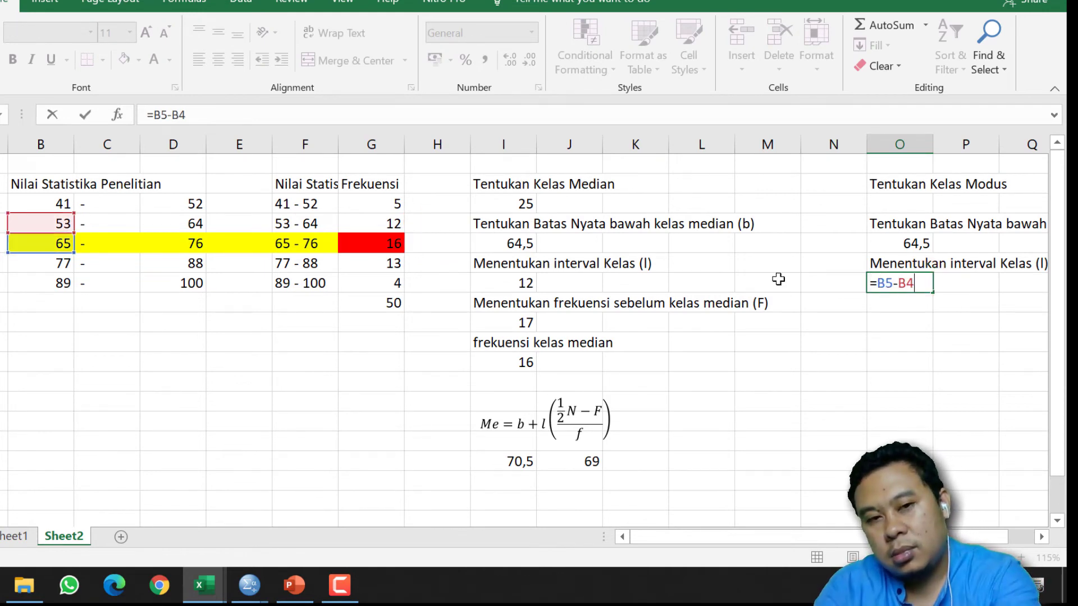
{"action": "key", "text": "Return"}
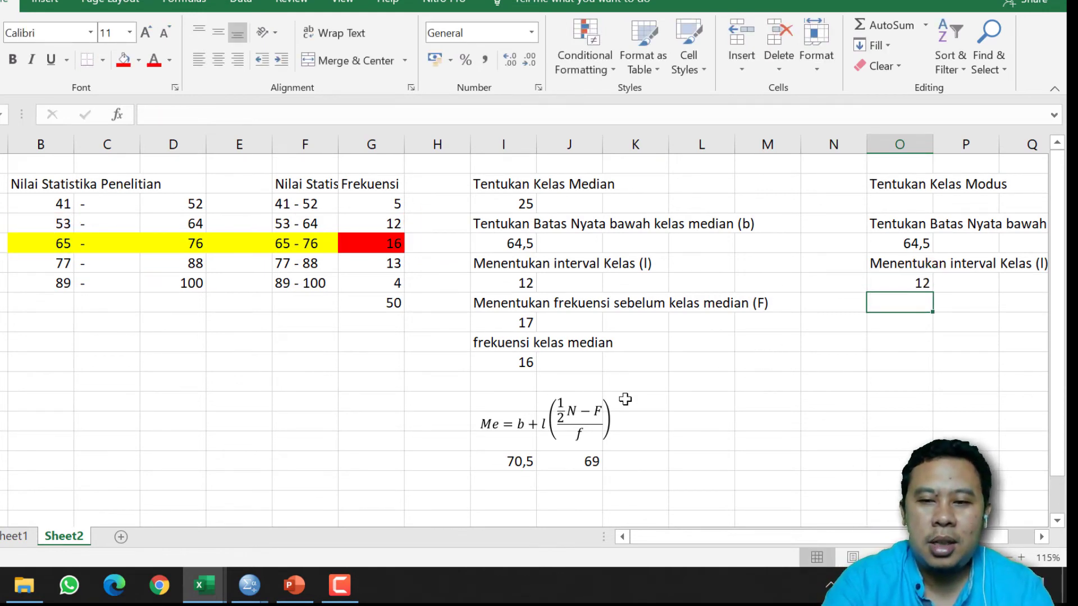
Add the d1 label and compute d1 = 16 − 12 = 4 with =G5-G4
{"action": "type", "text": "d1"}
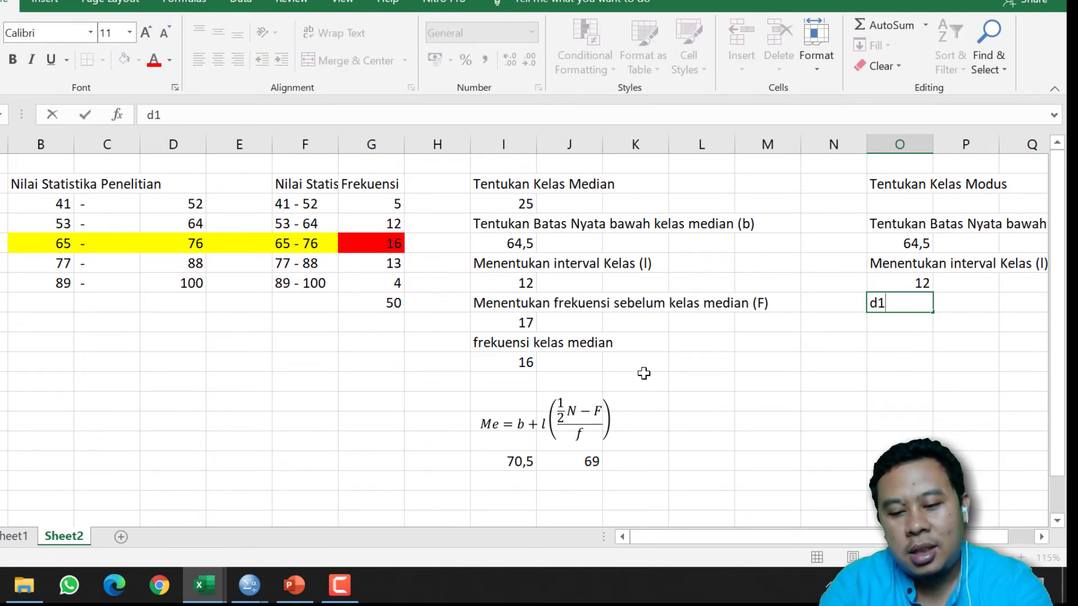
{"action": "key", "text": "Return"}
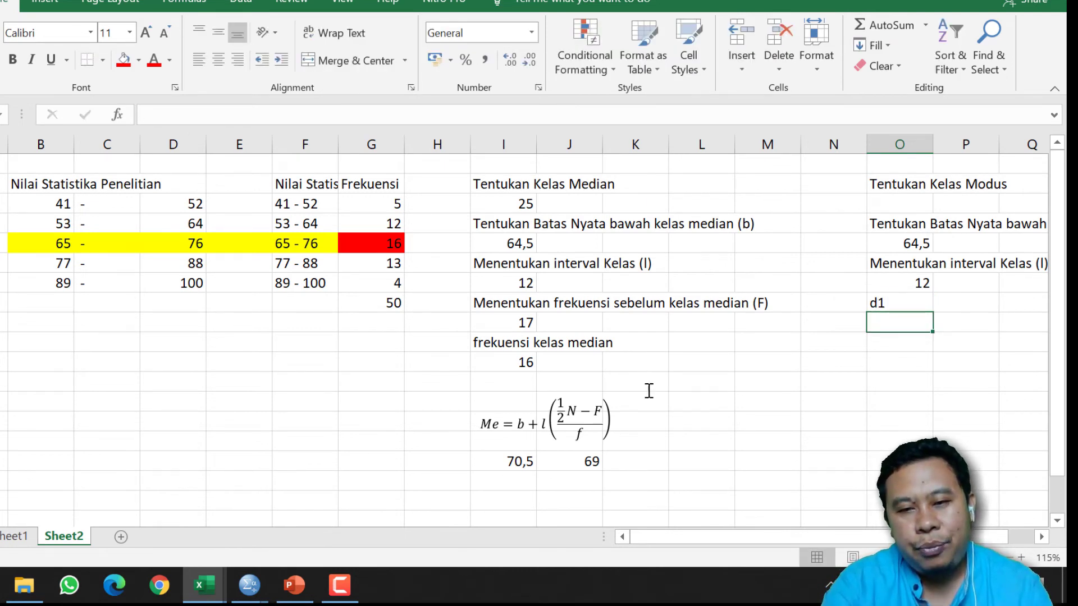
{"action": "left_click", "coordinate": [389, 240]}
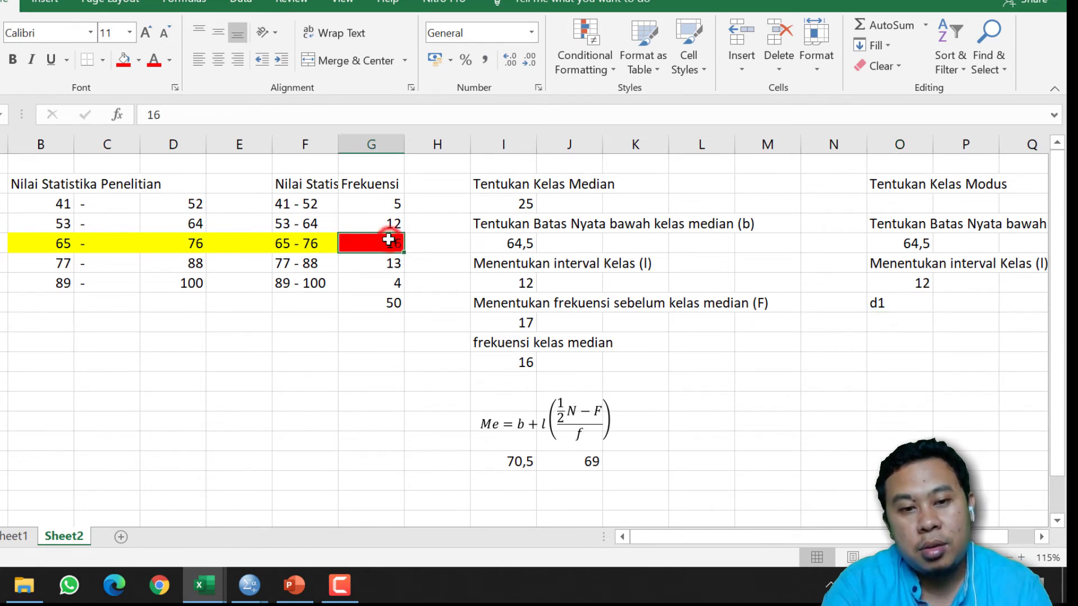
{"action": "left_click", "coordinate": [386, 223]}
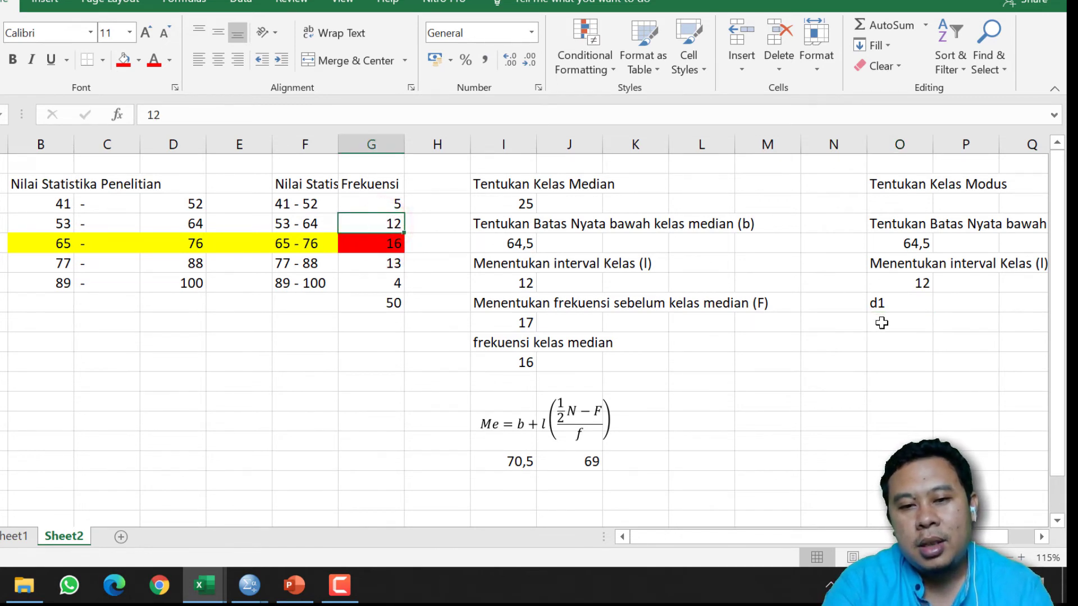
{"action": "left_click", "coordinate": [880, 321]}
{"action": "type", "text": "="}
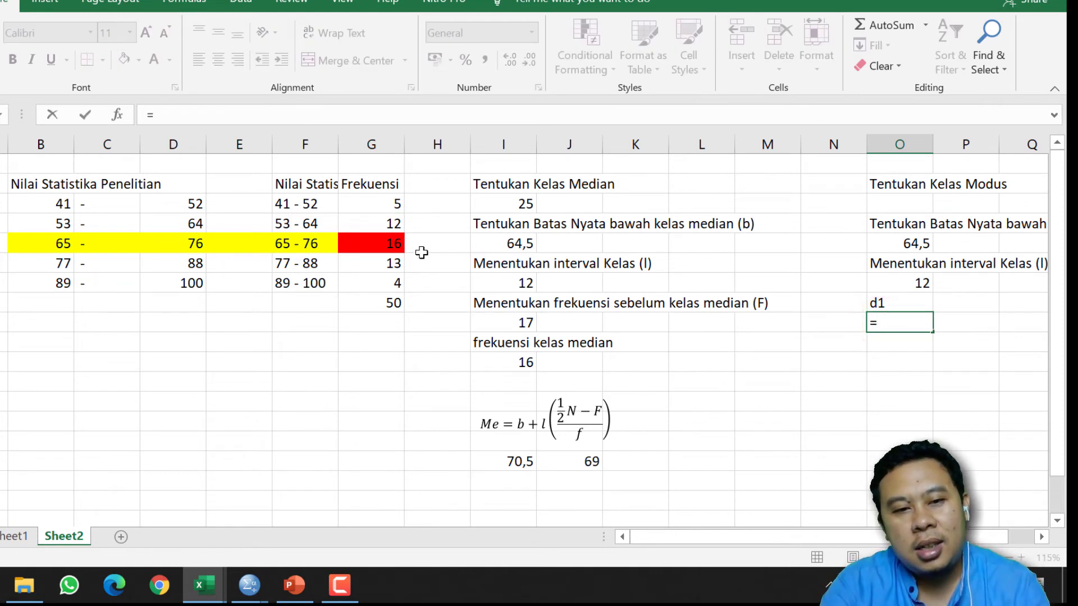
{"action": "type", "text": "G5-"}
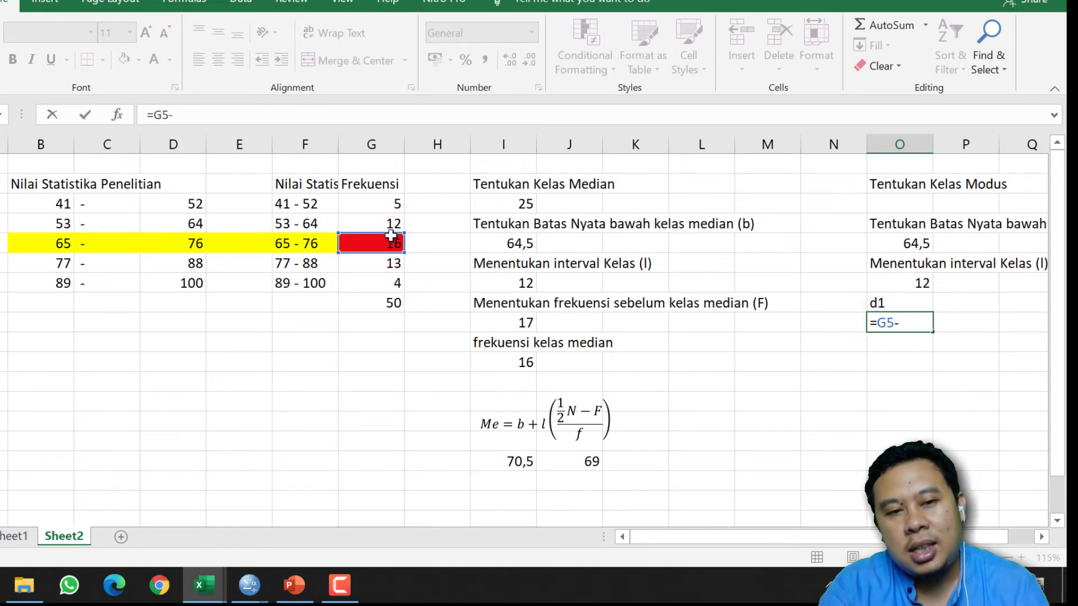
{"action": "left_click", "coordinate": [390, 223]}
{"action": "key", "text": "Return"}
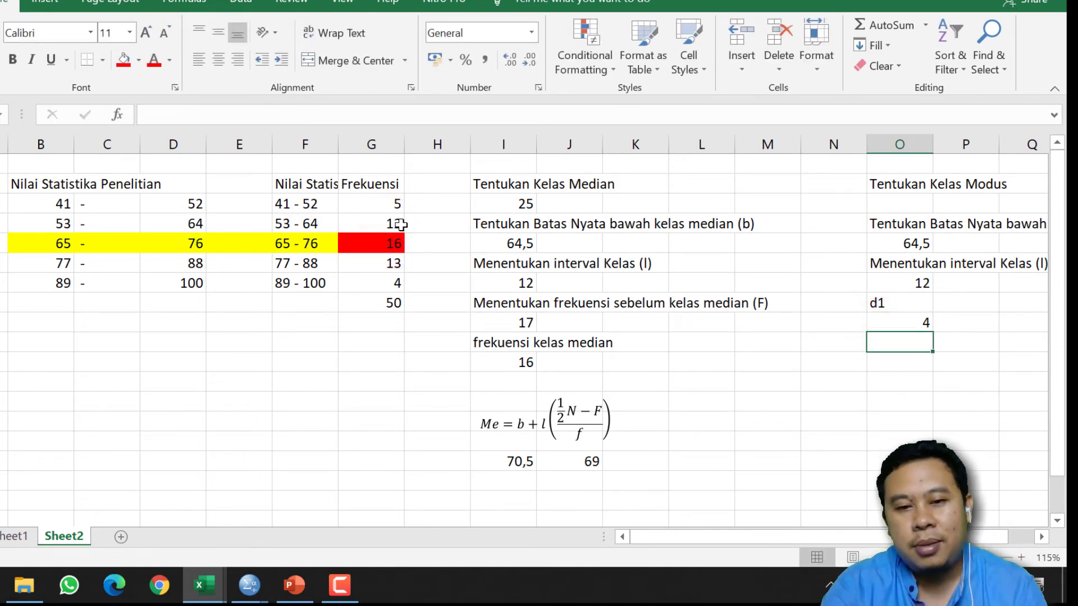
Add a d2 label with d2 = 16 − 13 = 3, and select PowerPoint's Mo equation
{"action": "type", "text": "d2"}
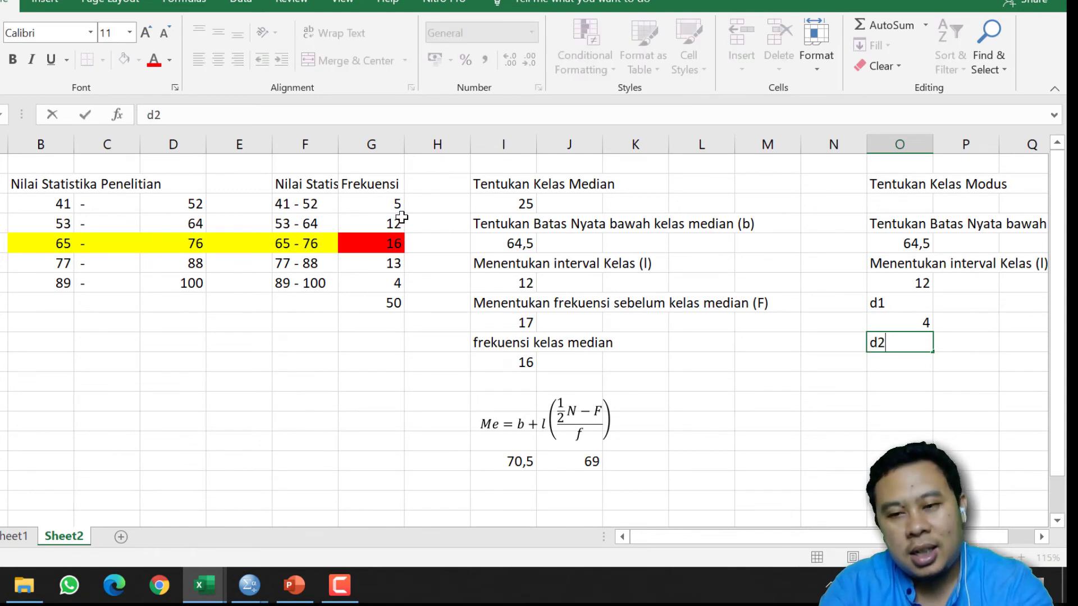
{"action": "key", "text": "Return"}
{"action": "type", "text": "="}
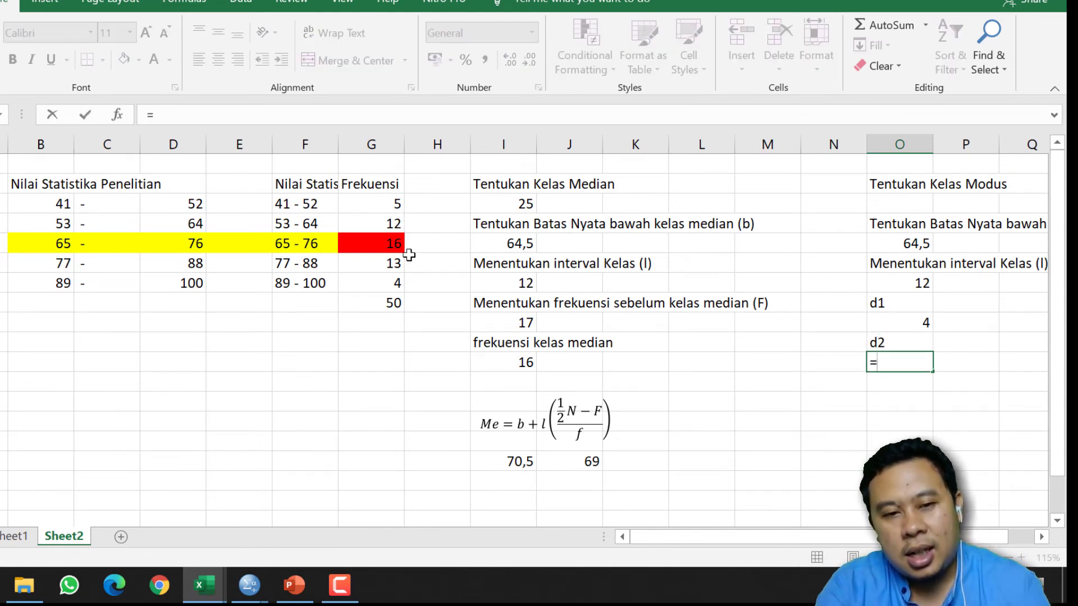
{"action": "left_click", "coordinate": [397, 240]}
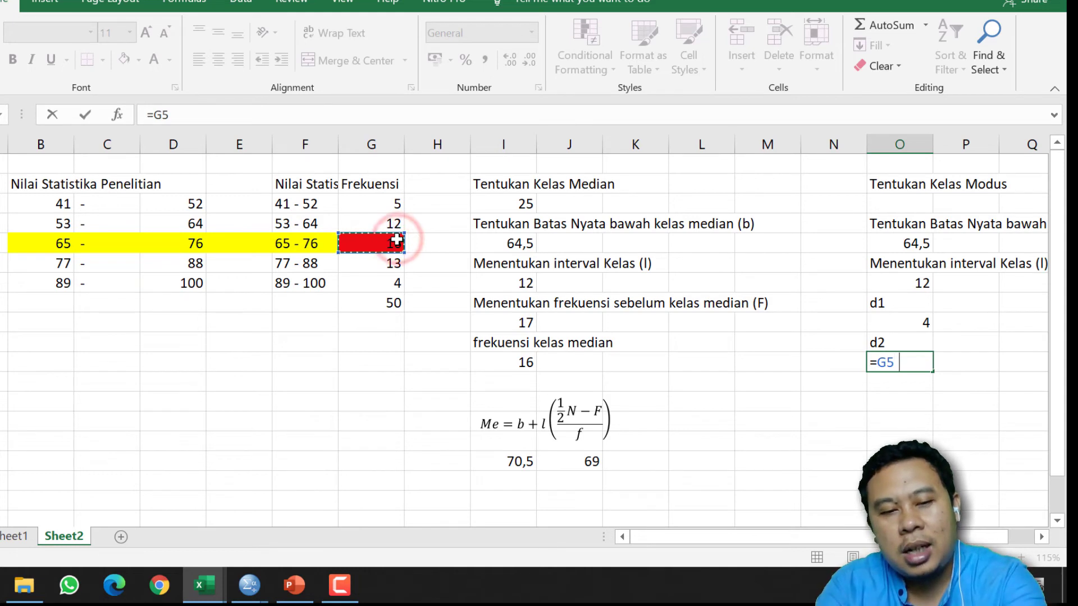
{"action": "type", "text": "-"}
{"action": "left_click", "coordinate": [396, 264]}
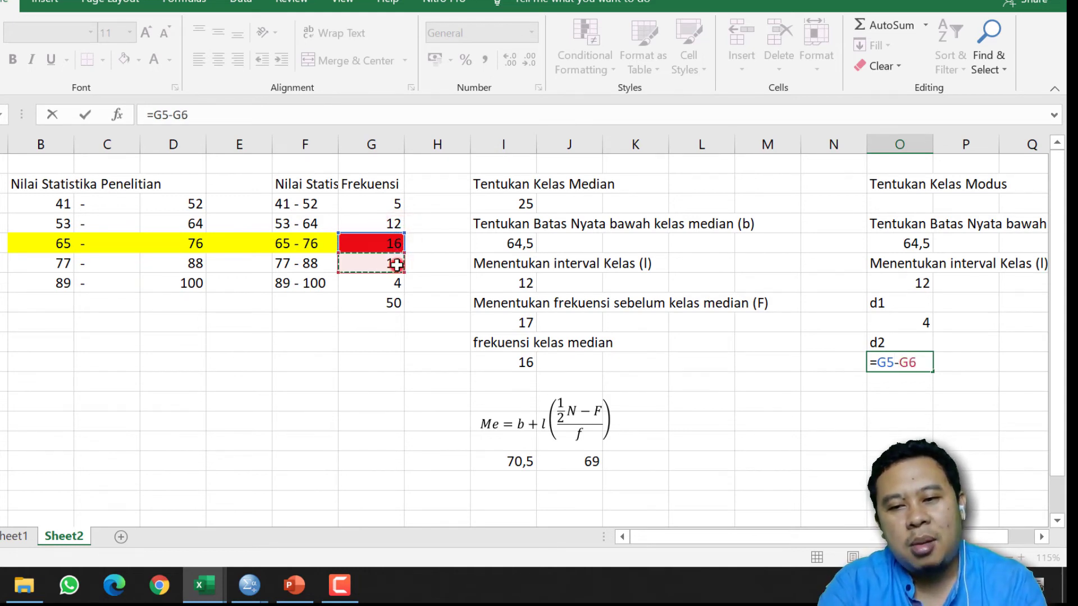
{"action": "key", "text": "Return"}
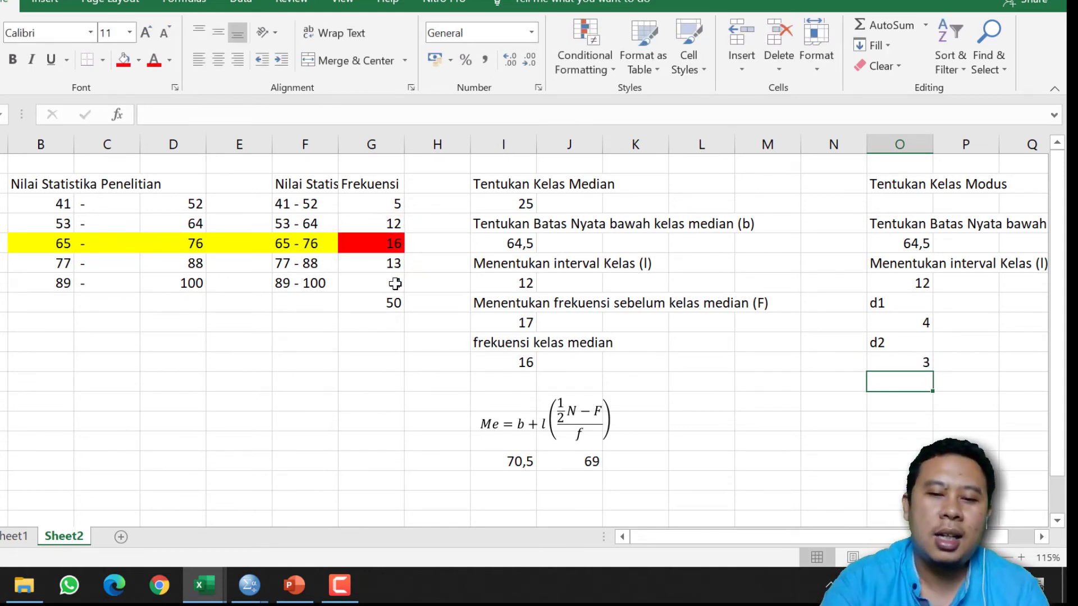
{"action": "left_click", "coordinate": [292, 585]}
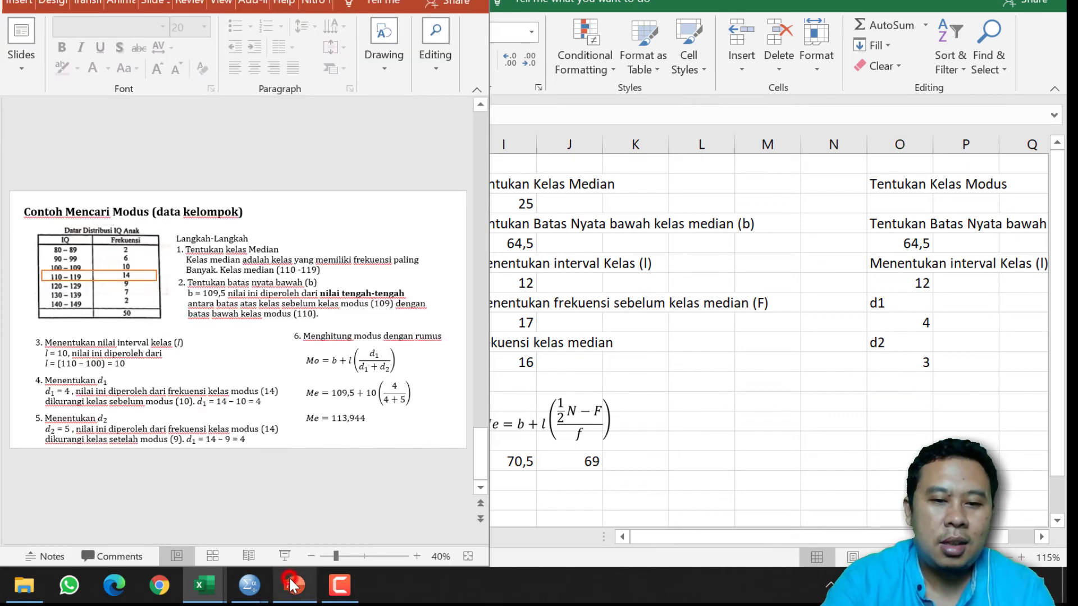
{"action": "left_click", "coordinate": [349, 375]}
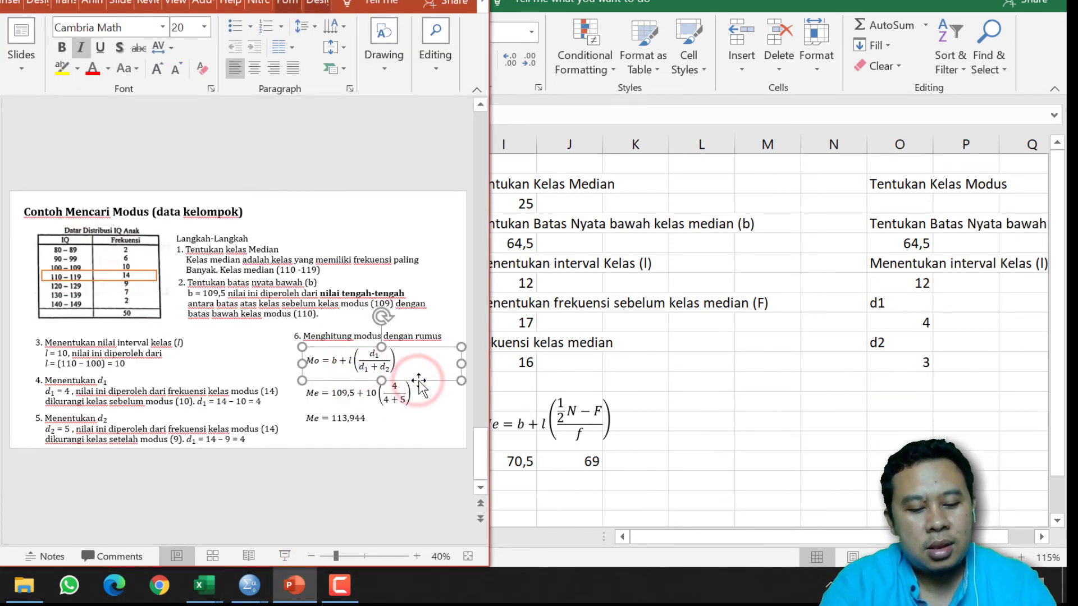
Paste the Mo equation below d2, reduce its font to 12, and shrink its box
{"action": "left_click", "coordinate": [884, 400]}
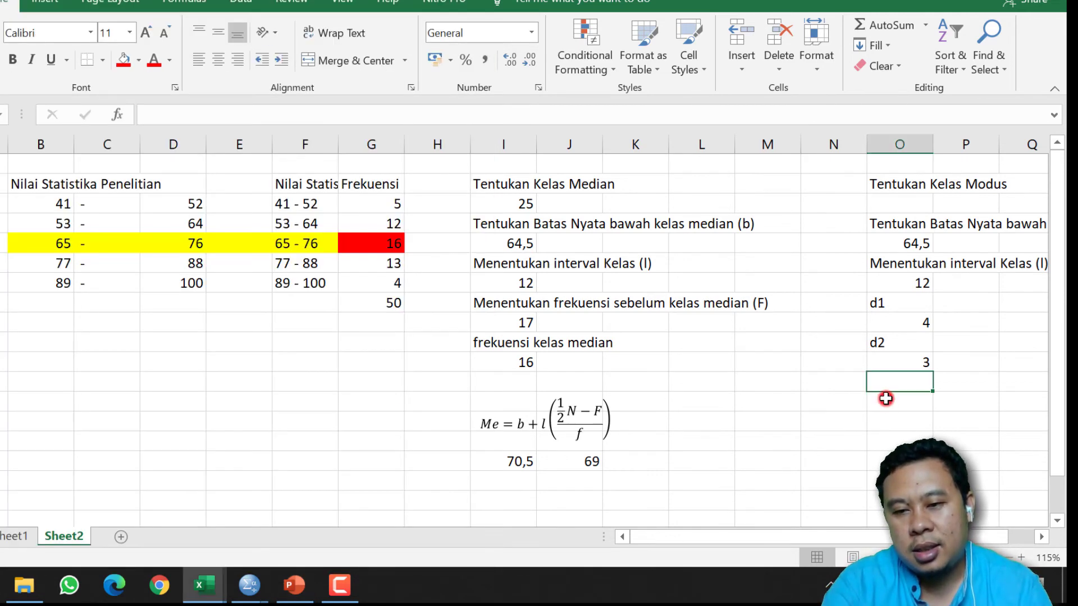
{"action": "key", "text": "ctrl+v"}
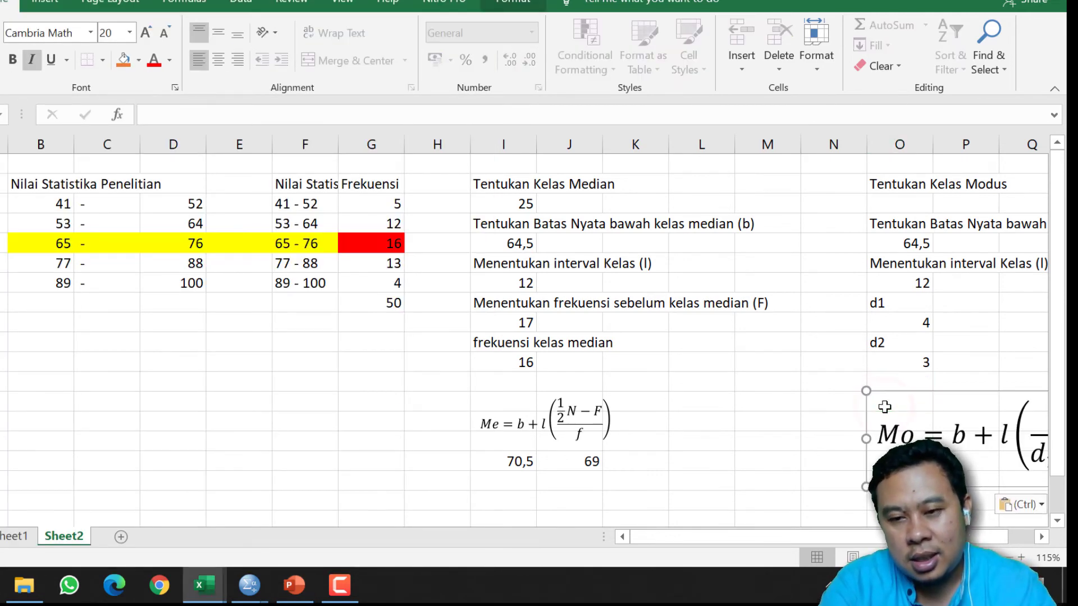
{"action": "left_click", "coordinate": [1040, 537]}
{"action": "left_click", "coordinate": [1040, 537]}
{"action": "left_click", "coordinate": [1040, 536]}
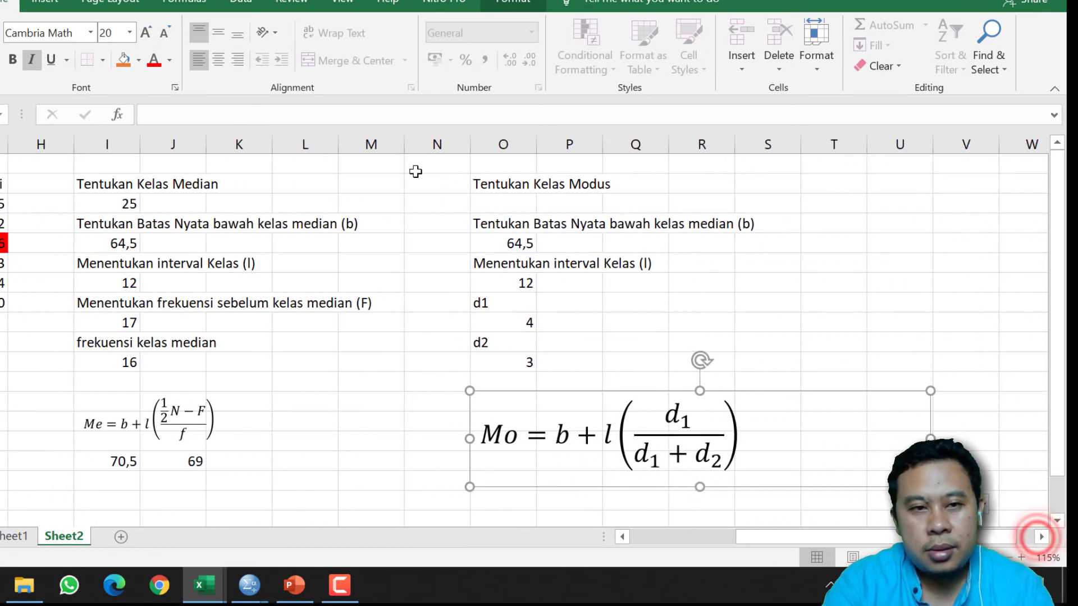
{"action": "left_click", "coordinate": [164, 34]}
{"action": "left_click", "coordinate": [164, 33]}
{"action": "left_click", "coordinate": [163, 34]}
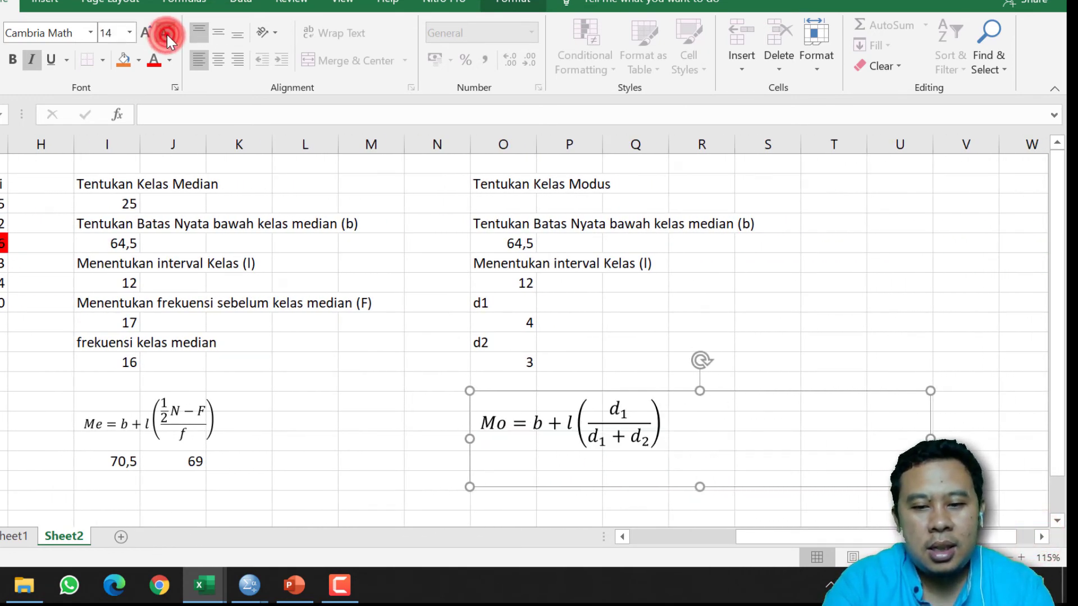
{"action": "left_click", "coordinate": [164, 33]}
{"action": "left_click_drag", "start_coordinate": [930, 487], "coordinate": [757, 439]}
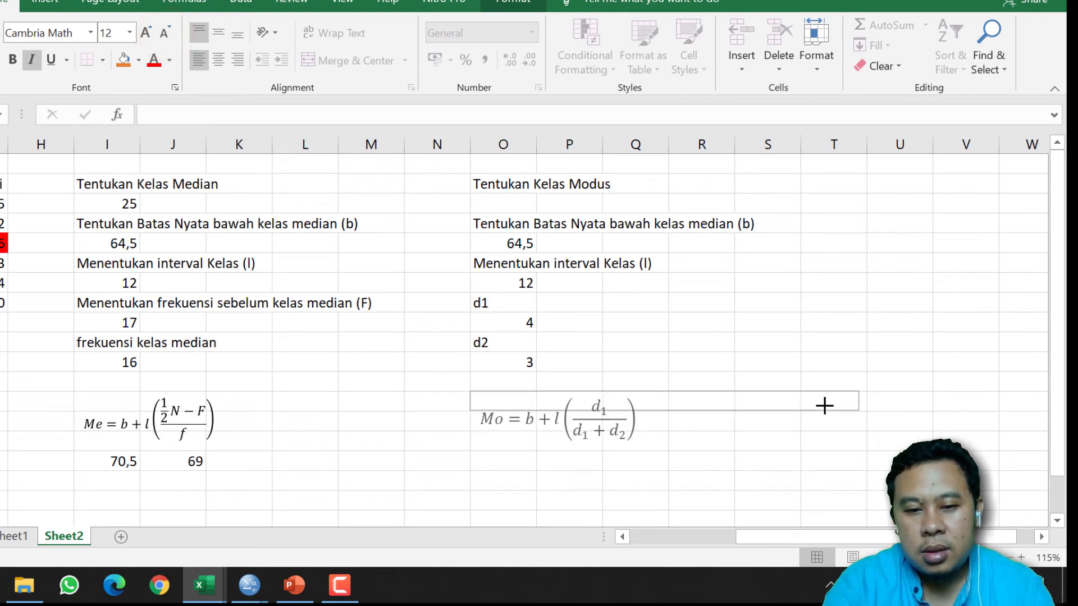
{"action": "left_click", "coordinate": [507, 462]}
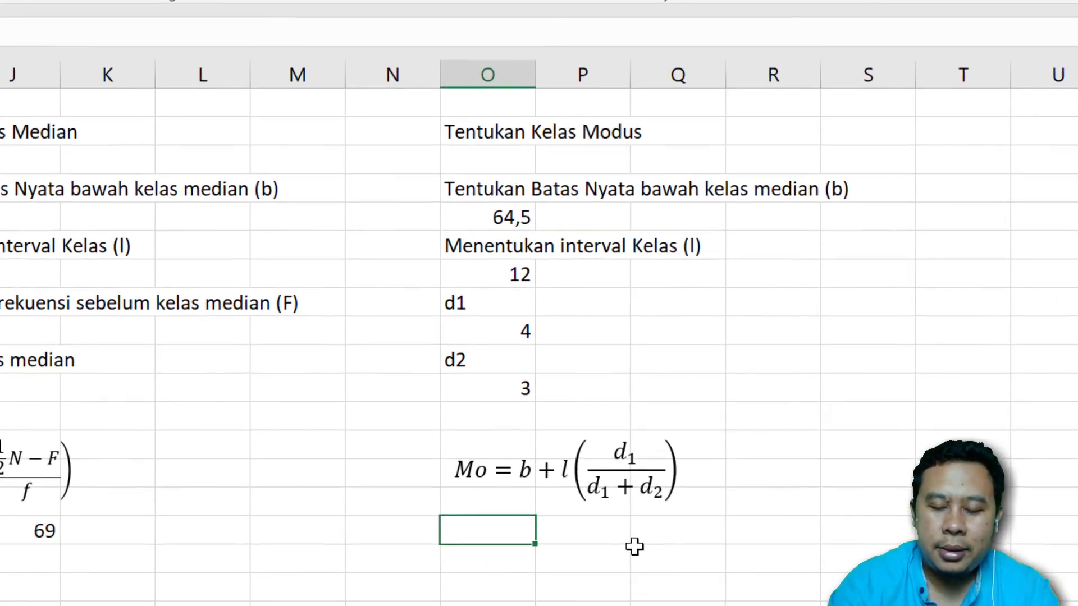
Enter =O5+O7*(O9/(O9+O11)) below the Mo equation to get the mode 71,3571
{"action": "type", "text": "="}
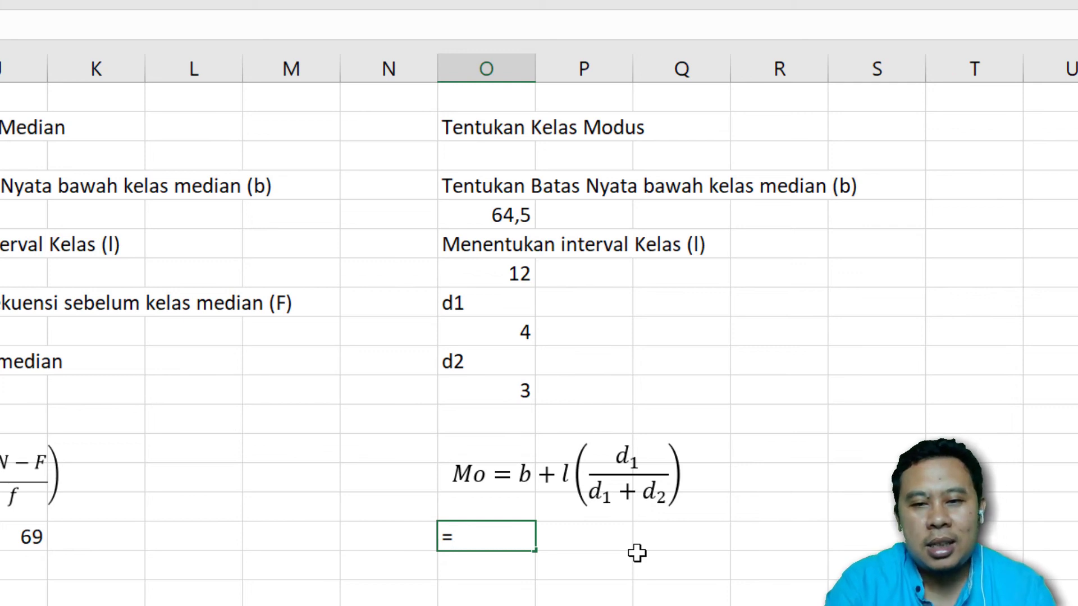
{"action": "left_click", "coordinate": [490, 213]}
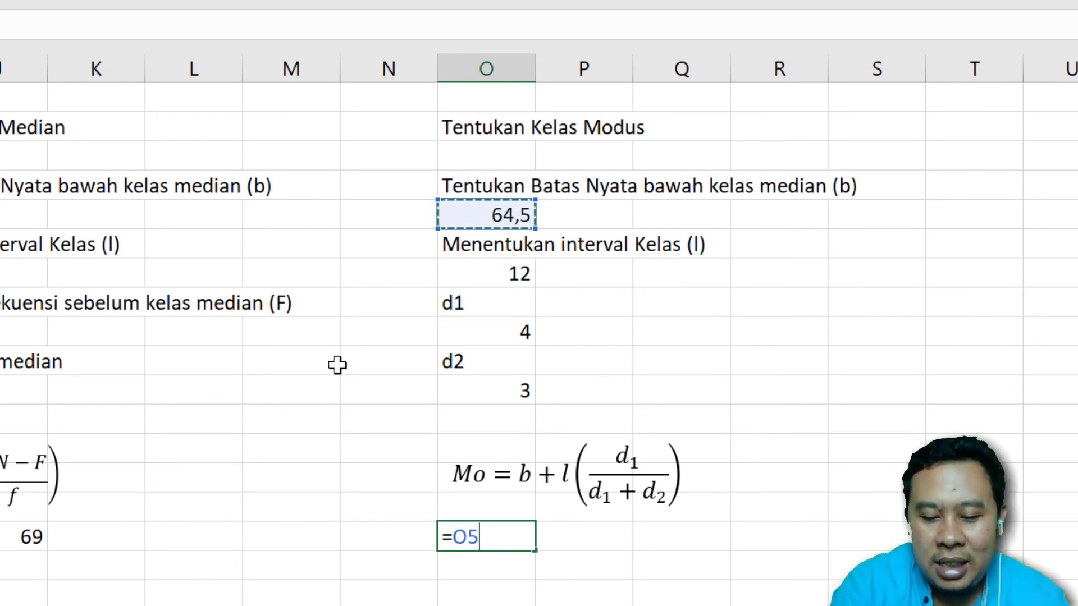
{"action": "type", "text": "+"}
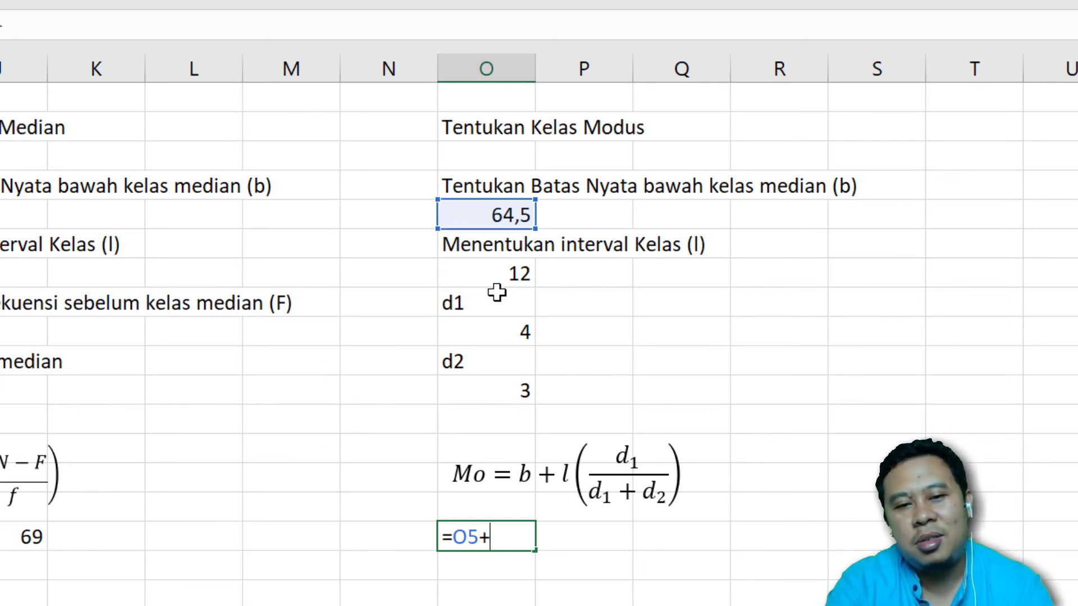
{"action": "left_click", "coordinate": [508, 278]}
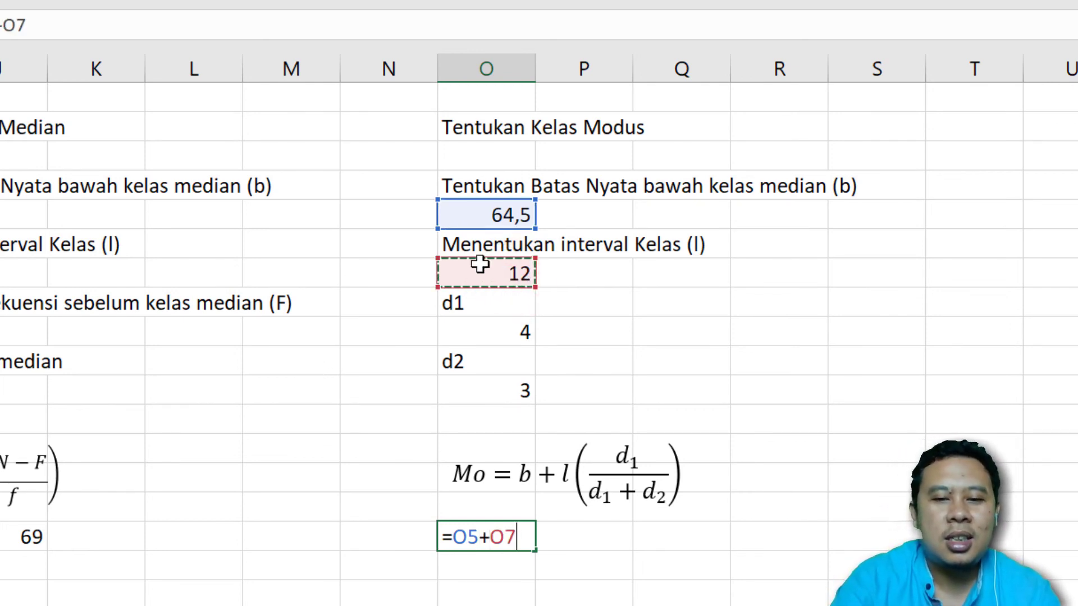
{"action": "type", "text": "*"}
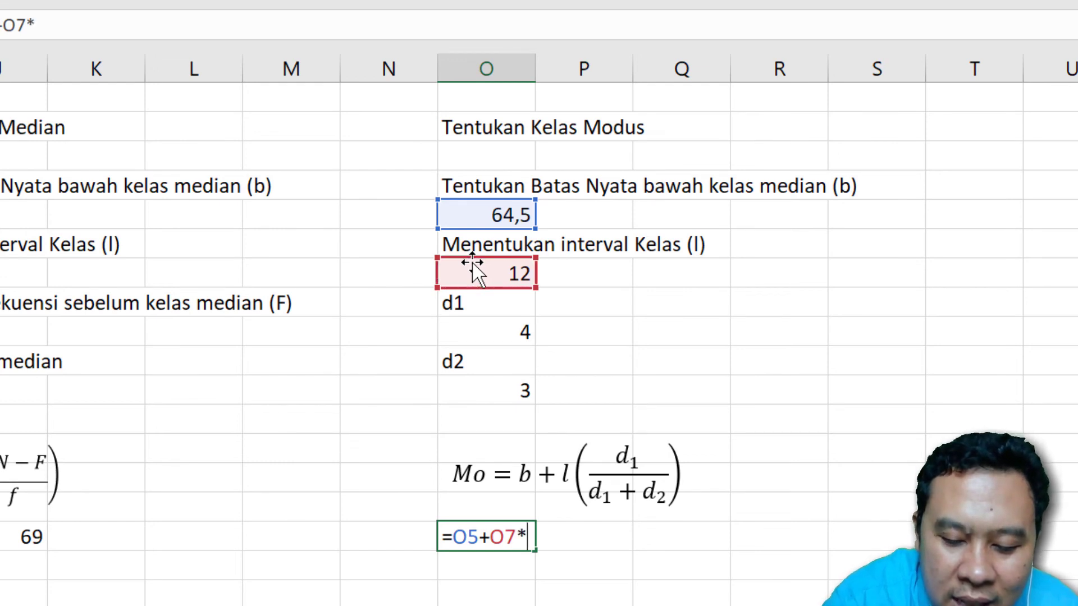
{"action": "type", "text": "("}
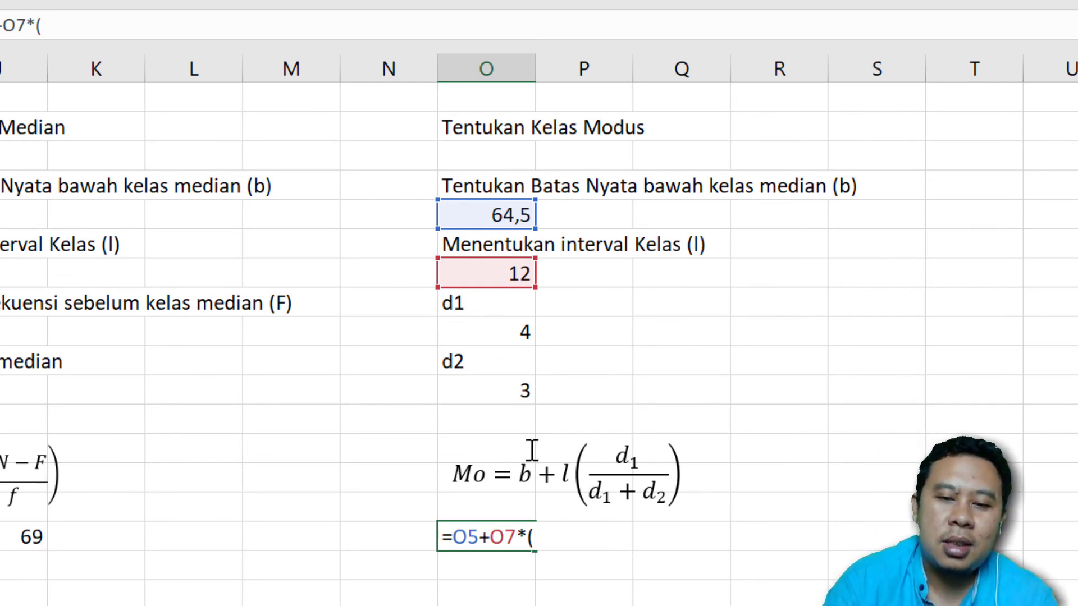
{"action": "left_click", "coordinate": [513, 334]}
{"action": "type", "text": "/"}
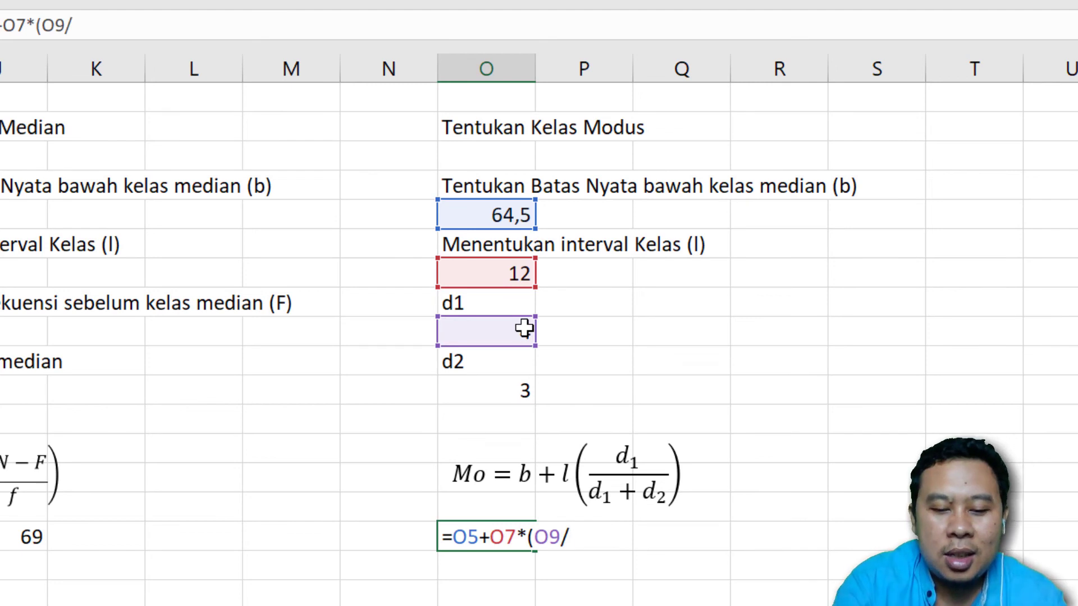
{"action": "type", "text": "("}
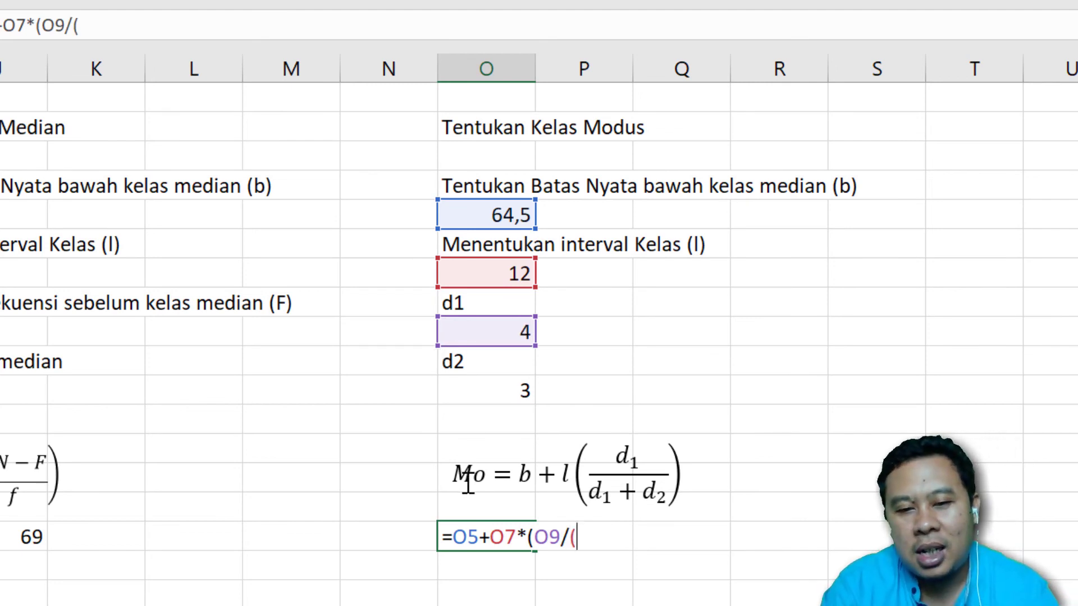
{"action": "left_click", "coordinate": [485, 335]}
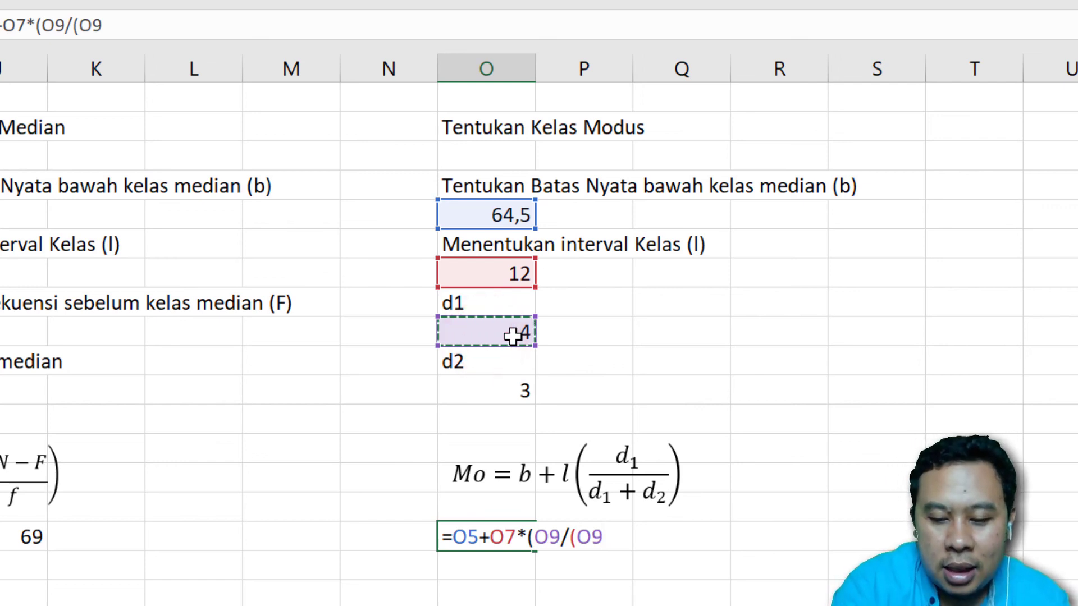
{"action": "type", "text": "+"}
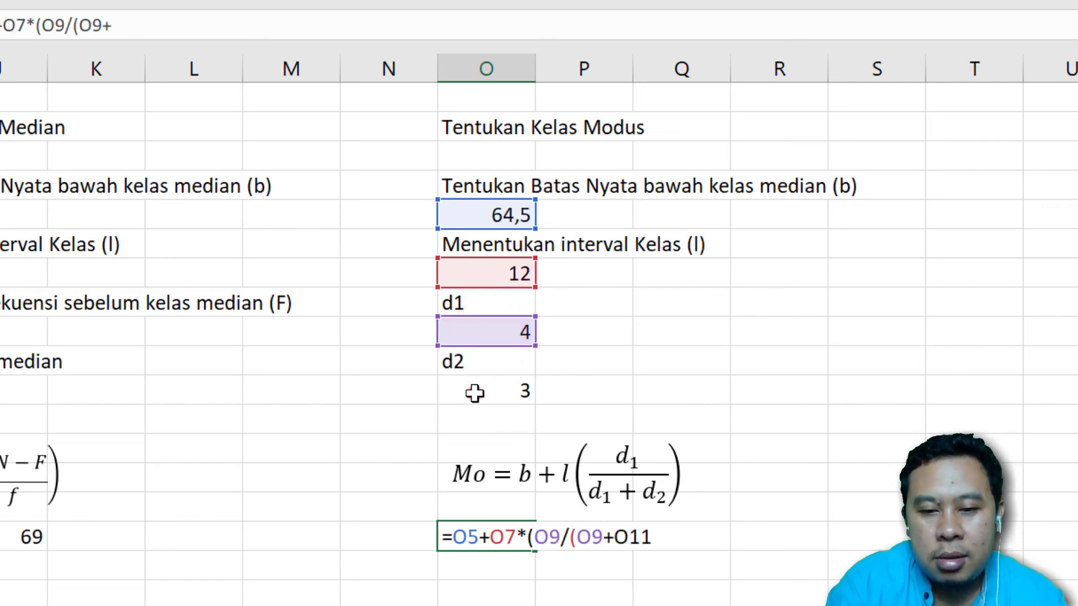
{"action": "left_click", "coordinate": [475, 392]}
{"action": "type", "text": ")"}
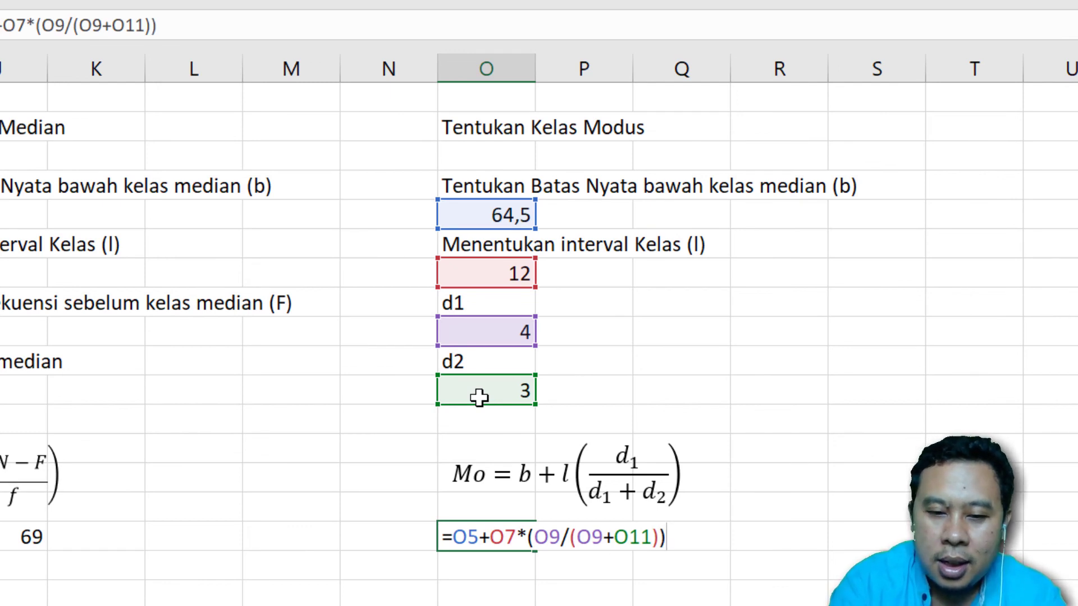
{"action": "key", "text": "Return"}
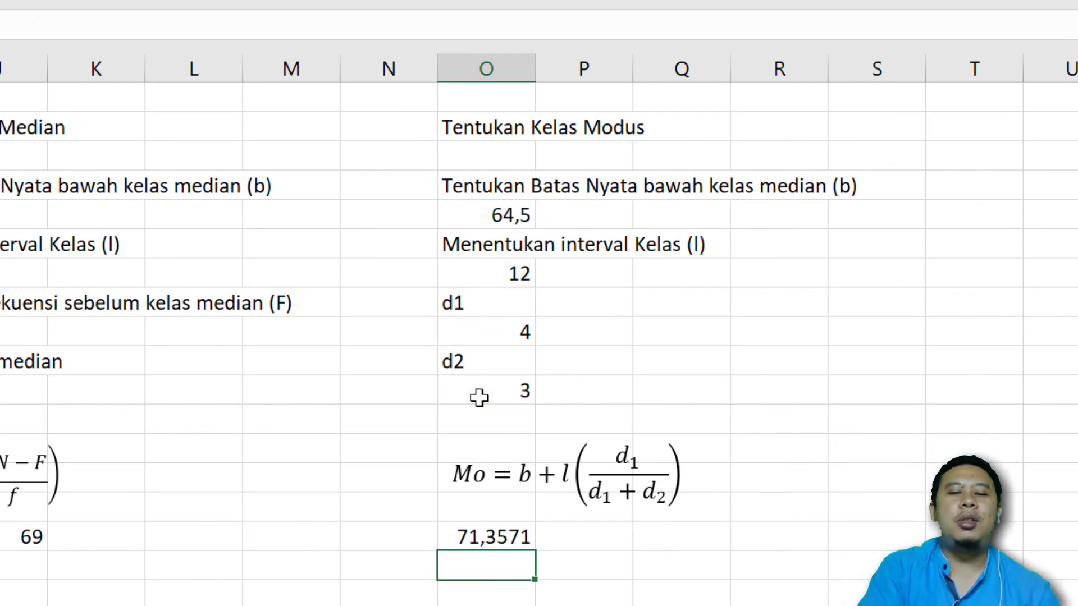
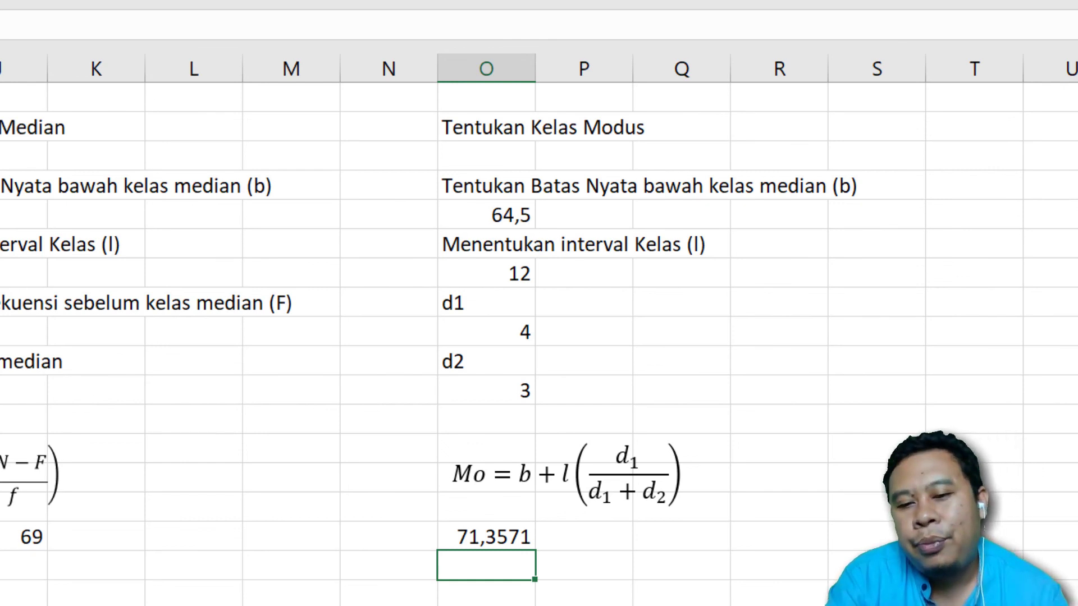
Scroll back to column A to show the frequency table beside the median (70,5) and mode (71,3571) results
{"action": "scroll", "coordinate": [320, 409], "scroll_direction": "left", "scroll_amount": 1}
{"action": "scroll", "coordinate": [320, 410], "scroll_direction": "left", "scroll_amount": 5}
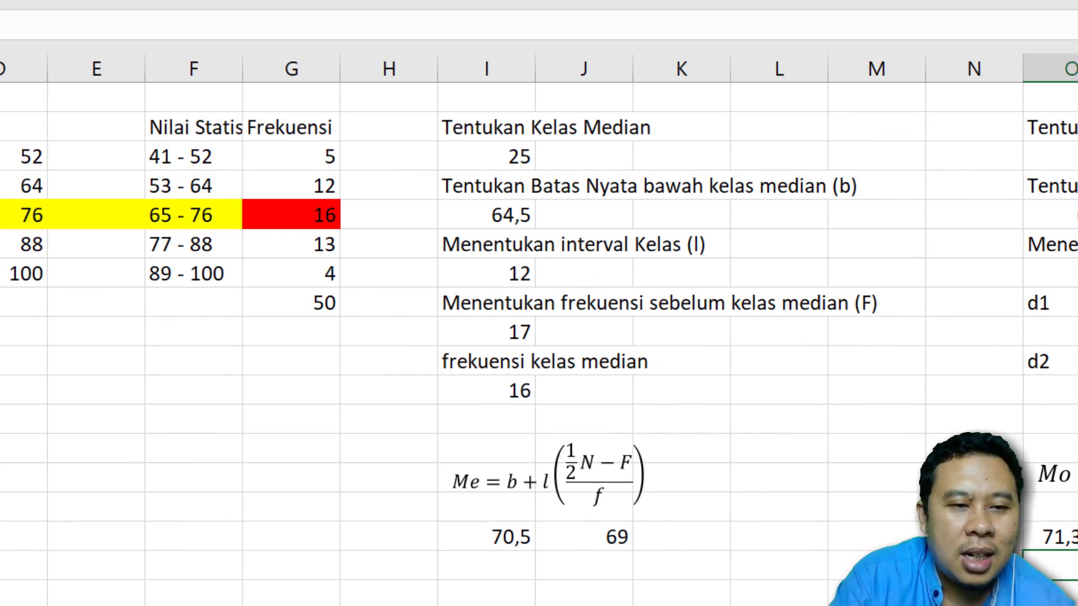
{"action": "key", "text": "Right"}
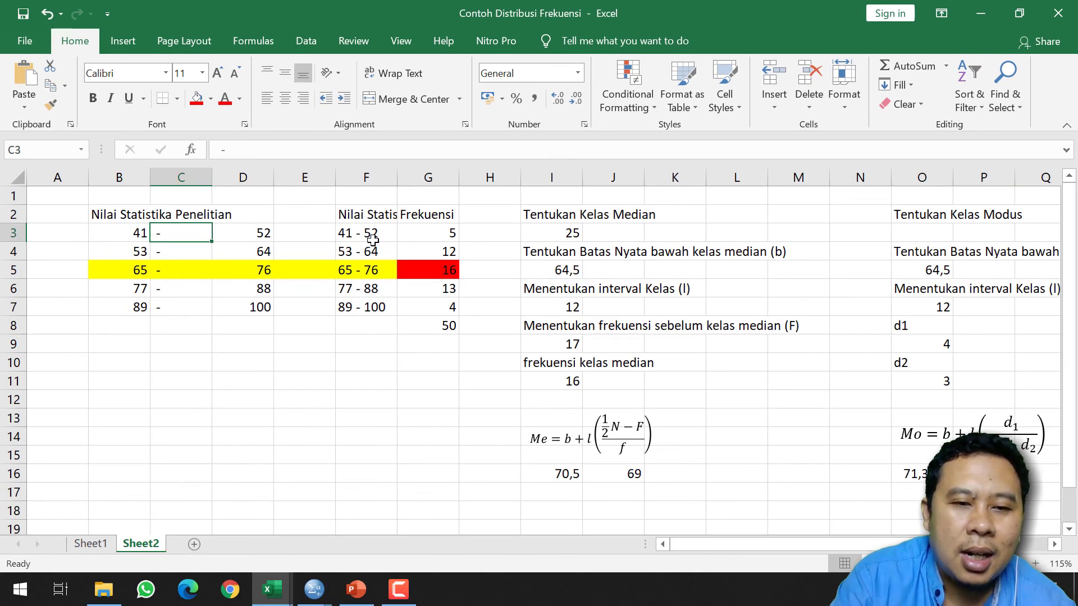
{"action": "left_click", "coordinate": [373, 239]}
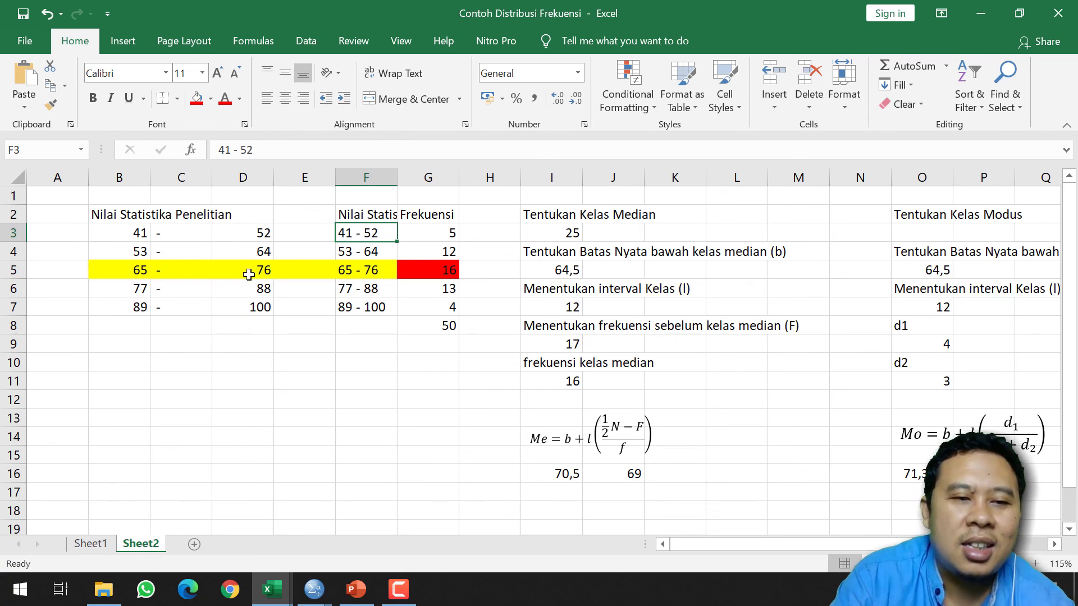
{"action": "left_click", "coordinate": [169, 253]}
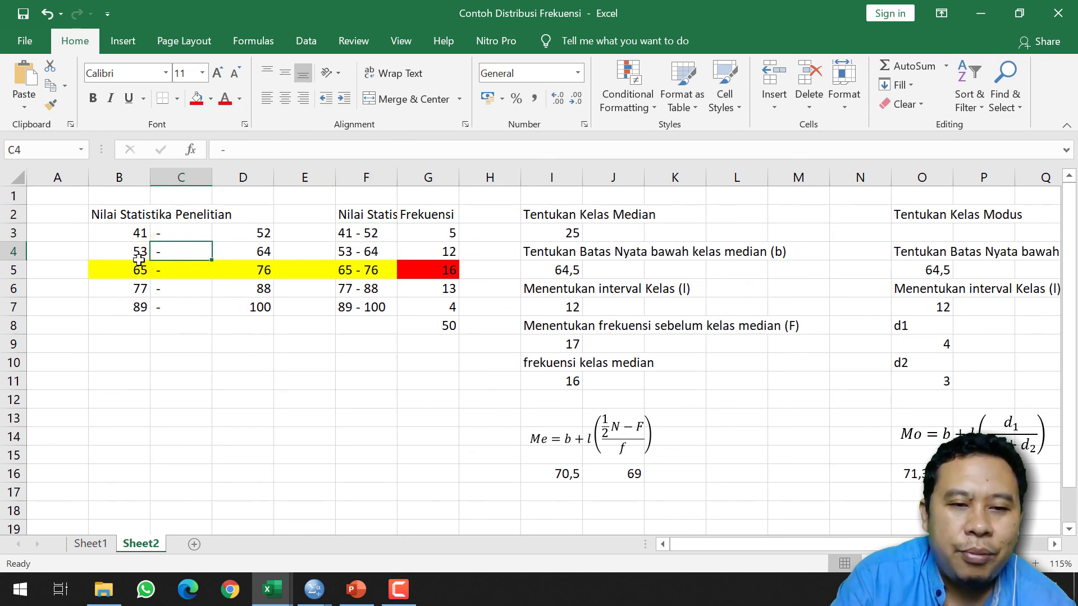
{"action": "left_click", "coordinate": [358, 254]}
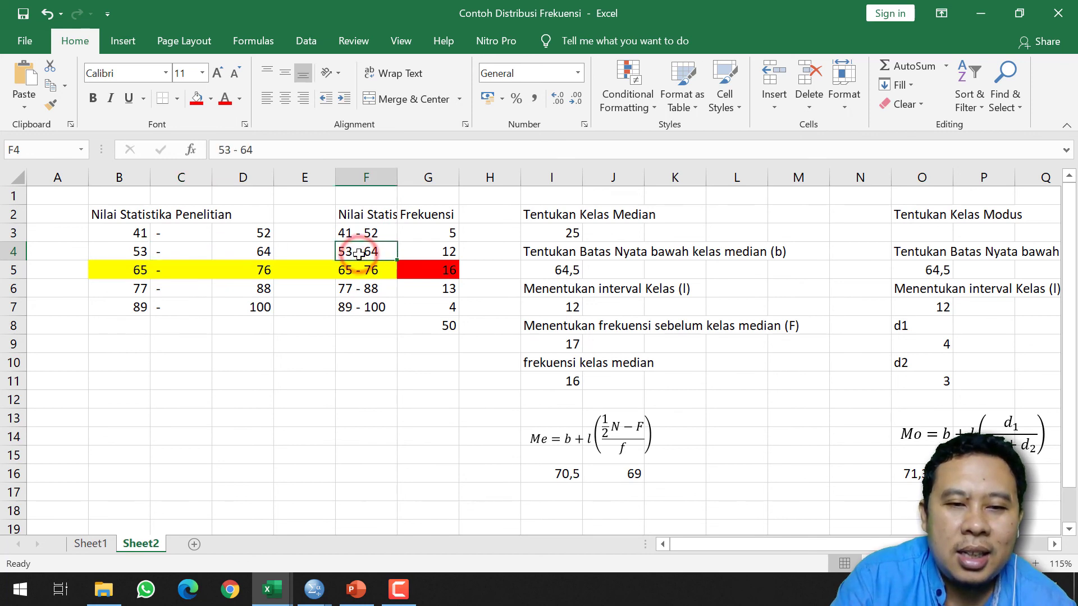
{"action": "left_click", "coordinate": [462, 251]}
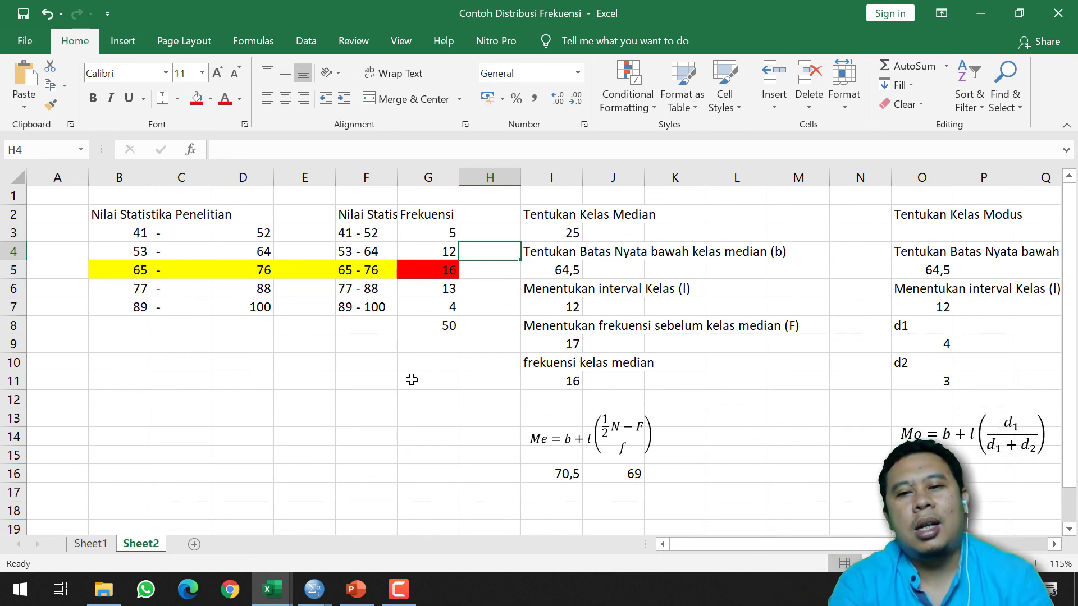
{"action": "left_click", "coordinate": [628, 328]}
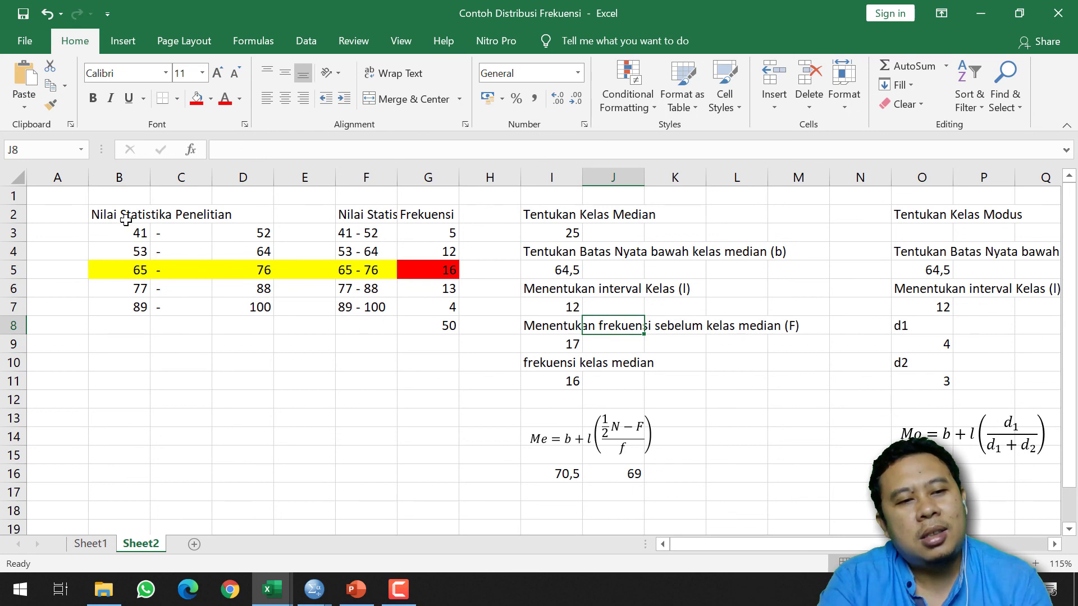